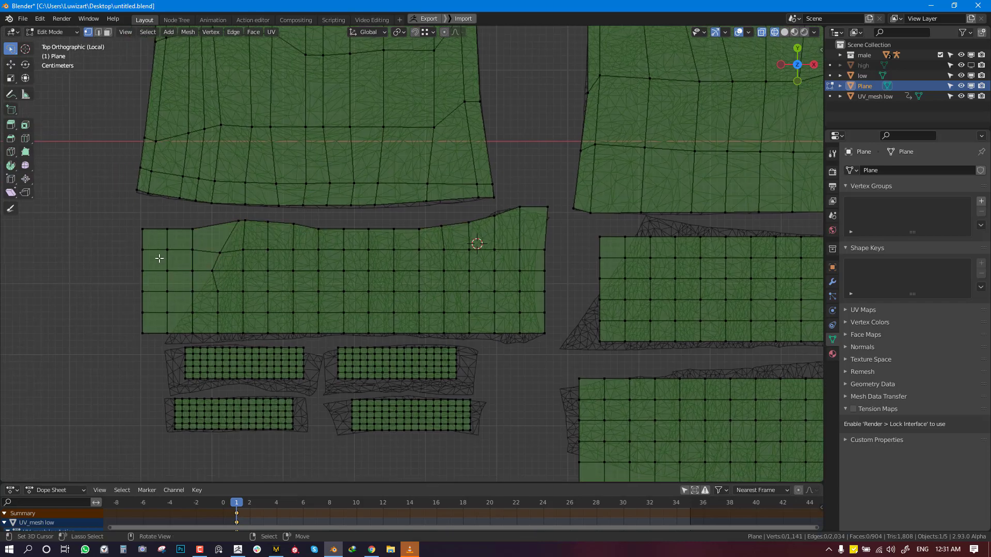
- Move the boundary vertices of the wide grid and the left small strips onto the flattened reference pattern outlines
{"action": "right_click_drag", "start_coordinate": [294, 332], "coordinate": [296, 336]}
{"action": "middle_click_drag", "start_coordinate": [510, 206], "coordinate": [482, 181], "text": "shift"}
{"action": "scroll", "coordinate": [165, 335], "scroll_direction": "up", "scroll_amount": 3}
{"action": "right_click_drag", "start_coordinate": [259, 293], "coordinate": [258, 313]}
{"action": "right_click_drag", "start_coordinate": [407, 287], "coordinate": [395, 309]}
{"action": "scroll", "coordinate": [343, 230], "scroll_direction": "up", "scroll_amount": 1}
{"action": "middle_click_drag", "start_coordinate": [362, 310], "coordinate": [387, 262], "text": "shift"}
{"action": "right_click_drag", "start_coordinate": [442, 287], "coordinate": [469, 302]}
{"action": "right_click_drag", "start_coordinate": [321, 291], "coordinate": [318, 287]}
{"action": "scroll", "coordinate": [318, 287], "scroll_direction": "up", "scroll_amount": 2}
{"action": "left_click_drag", "start_coordinate": [334, 316], "coordinate": [334, 320]}
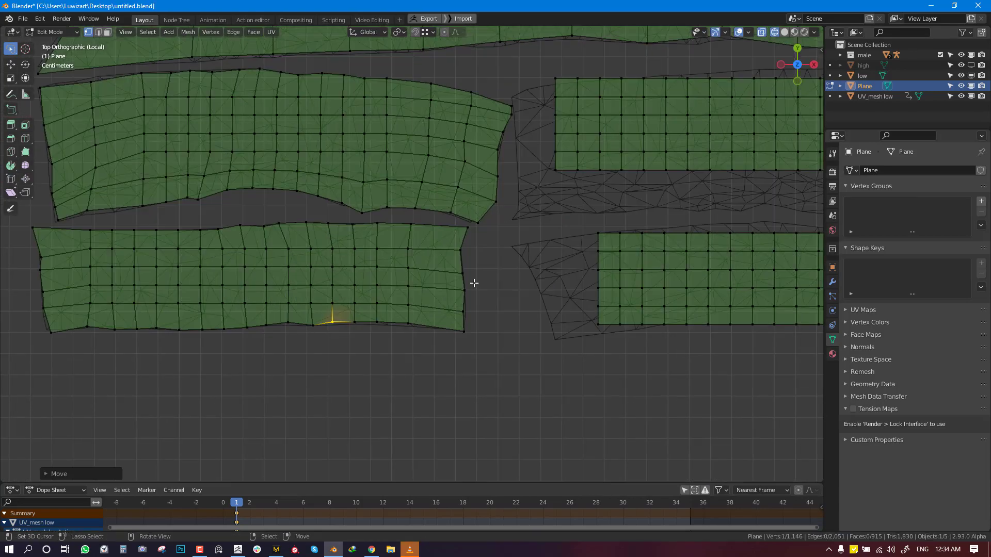
- Turn on proportional editing and pull the edge vertices of the right small strips out to their reference outlines
{"action": "middle_click_drag", "start_coordinate": [473, 281], "coordinate": [201, 341], "text": "shift"}
{"action": "key", "text": "o"}
{"action": "left_click_drag", "start_coordinate": [248, 288], "coordinate": [243, 294]}
{"action": "left_click_drag", "start_coordinate": [553, 288], "coordinate": [553, 296]}
{"action": "middle_click_drag", "start_coordinate": [413, 330], "coordinate": [427, 284], "text": "shift"}
{"action": "left_click_drag", "start_coordinate": [274, 290], "coordinate": [257, 296]}
{"action": "left_click_drag", "start_coordinate": [626, 262], "coordinate": [650, 268]}
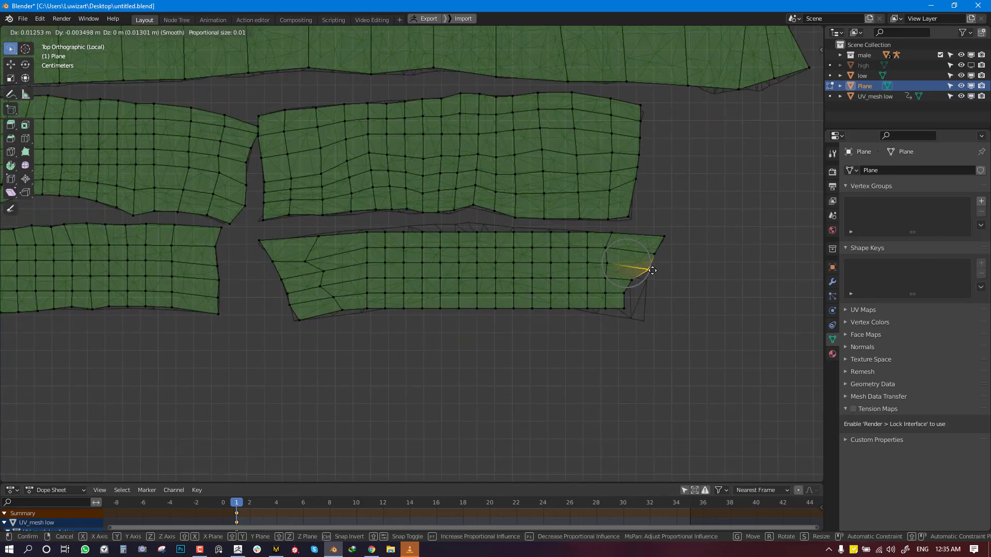
{"action": "scroll", "coordinate": [516, 268], "scroll_direction": "up", "scroll_amount": 1}
{"action": "left_click_drag", "start_coordinate": [277, 243], "coordinate": [276, 237]}
{"action": "left_click_drag", "start_coordinate": [520, 328], "coordinate": [520, 333]}
- Fit the corners and edges of the upper wide grid beside the small strips to its slanted reference pattern
{"action": "scroll", "coordinate": [516, 310], "scroll_direction": "down", "scroll_amount": 5}
{"action": "middle_click_drag", "start_coordinate": [609, 206], "coordinate": [289, 305], "text": "shift"}
{"action": "left_click_drag", "start_coordinate": [310, 151], "coordinate": [401, 143]}
{"action": "right_click_drag", "start_coordinate": [401, 142], "coordinate": [366, 123]}
{"action": "right_click_drag", "start_coordinate": [425, 153], "coordinate": [429, 142]}
{"action": "right_click_drag", "start_coordinate": [455, 279], "coordinate": [458, 287]}
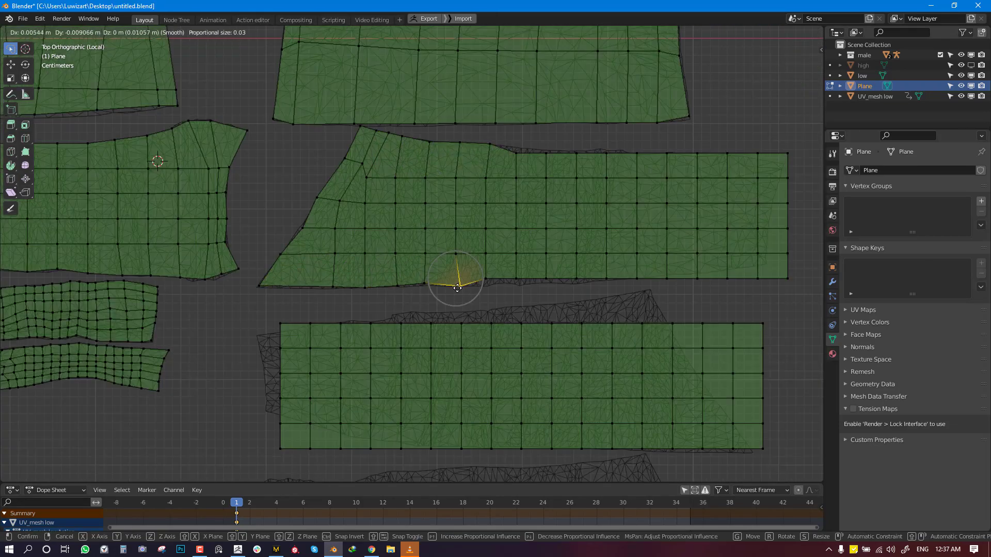
{"action": "right_click_drag", "start_coordinate": [788, 279], "coordinate": [764, 264]}
{"action": "right_click_drag", "start_coordinate": [787, 153], "coordinate": [781, 159]}
- Shape the top and bottom edges of the middle wide grid to follow its reference pattern outline
{"action": "middle_click_drag", "start_coordinate": [516, 310], "coordinate": [513, 281], "text": "shift"}
{"action": "right_click_drag", "start_coordinate": [658, 307], "coordinate": [648, 262]}
{"action": "right_click_drag", "start_coordinate": [540, 307], "coordinate": [532, 281]}
{"action": "right_click_drag", "start_coordinate": [399, 307], "coordinate": [398, 298]}
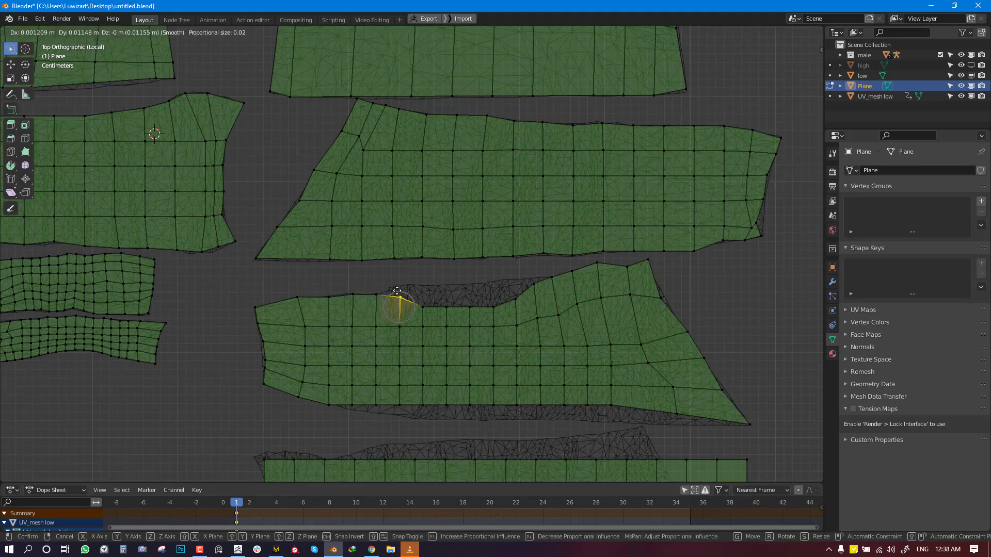
{"action": "right_click_drag", "start_coordinate": [446, 405], "coordinate": [447, 417]}
- Stretch the corner and edge vertices of the lowest wide grid out to its reference pattern outline
{"action": "middle_click_drag", "start_coordinate": [588, 425], "coordinate": [472, 341], "text": "shift"}
{"action": "scroll", "coordinate": [471, 340], "scroll_direction": "down", "scroll_amount": 2}
{"action": "right_click_drag", "start_coordinate": [289, 344], "coordinate": [259, 338]}
{"action": "right_click_drag", "start_coordinate": [289, 413], "coordinate": [270, 419]}
{"action": "right_click_drag", "start_coordinate": [306, 412], "coordinate": [298, 421]}
{"action": "middle_click_drag", "start_coordinate": [306, 343], "coordinate": [255, 312], "text": "shift"}
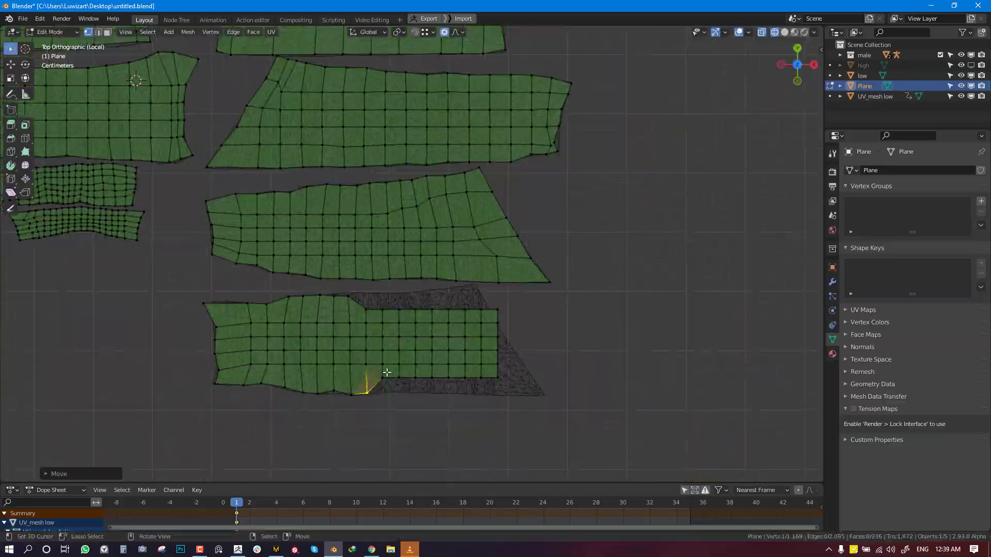
{"action": "right_click_drag", "start_coordinate": [454, 320], "coordinate": [471, 299]}
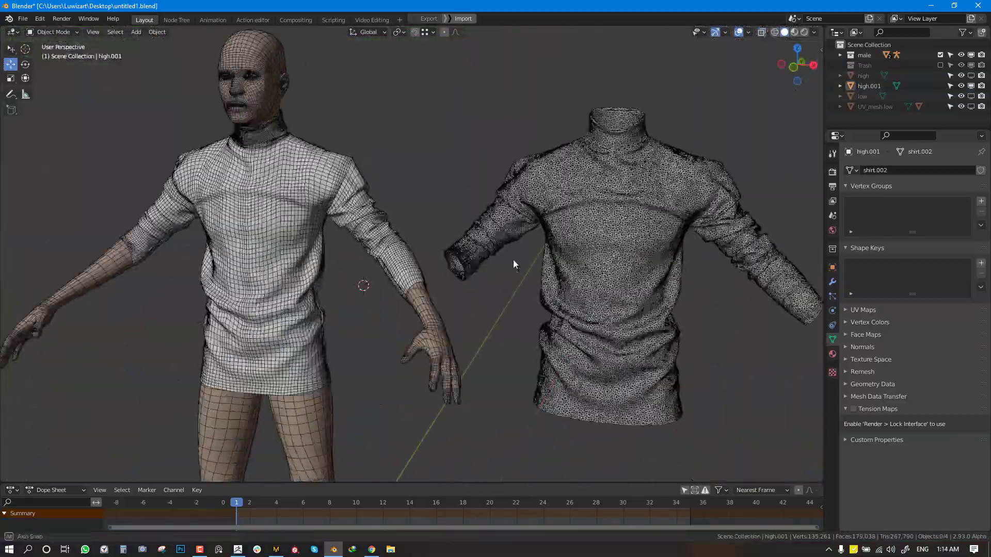
- Add a Shrinkwrap modifier to the retopologized shirt on the body, with the high object as its target
{"action": "middle_click_drag", "start_coordinate": [513, 259], "coordinate": [305, 250]}
{"action": "scroll", "coordinate": [467, 277], "scroll_direction": "up", "scroll_amount": 1}
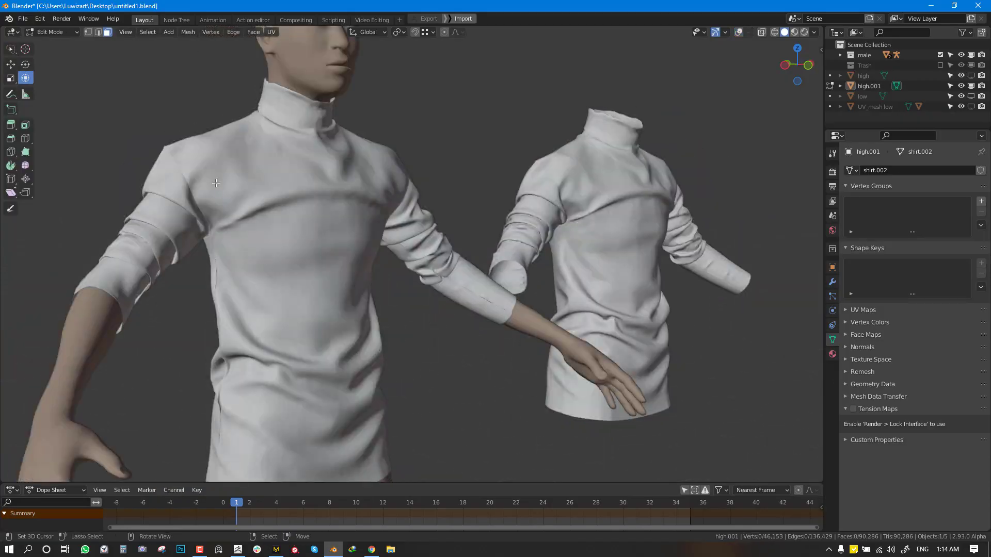
{"action": "middle_click_drag", "start_coordinate": [568, 269], "coordinate": [627, 272]}
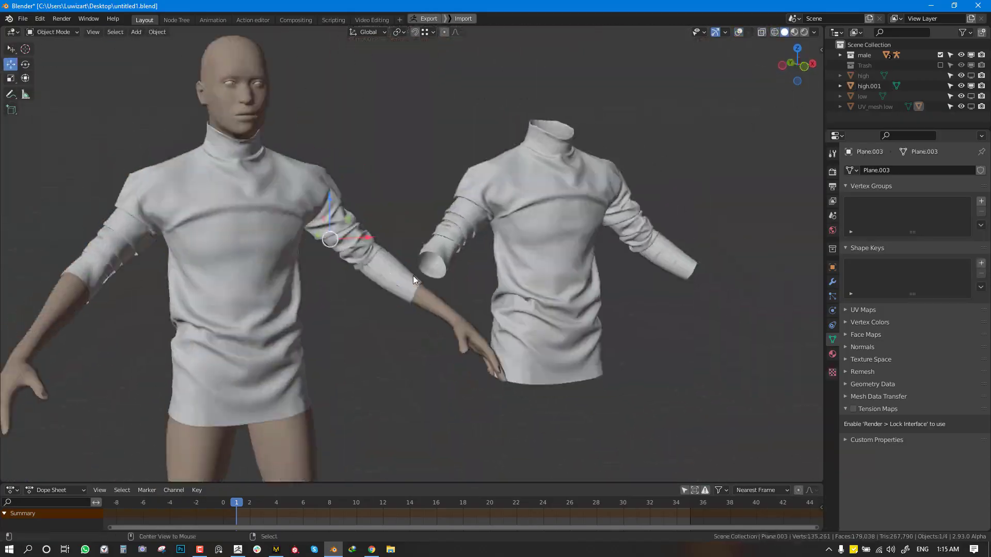
{"action": "left_click", "coordinate": [914, 193]}
{"action": "left_click", "coordinate": [868, 324]}
{"action": "left_click", "coordinate": [967, 253]}
{"action": "left_click", "coordinate": [557, 290]}
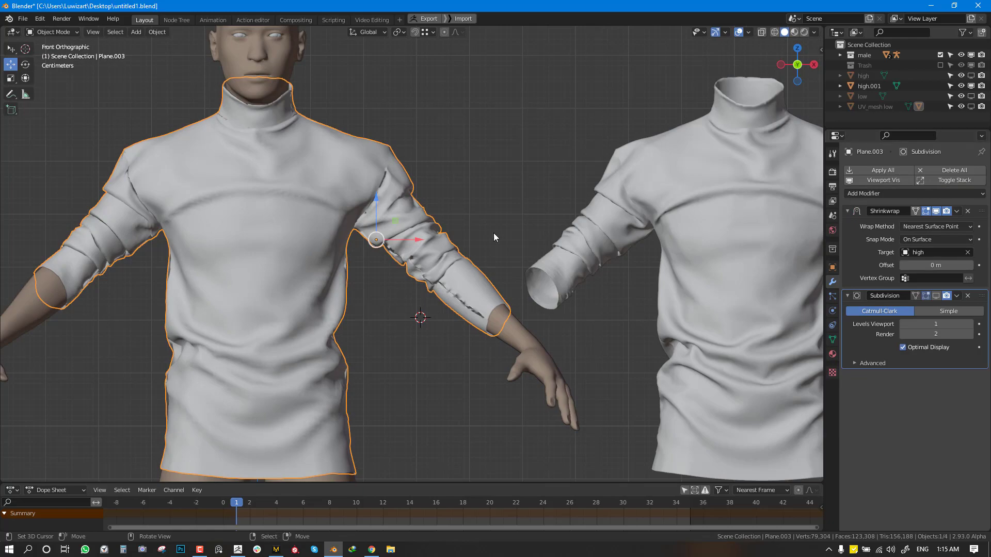
- Toggle the Shrinkwrap modifier's viewport display off and on to compare its effect on the retopologized shirt
{"action": "left_click", "coordinate": [936, 211]}
{"action": "left_click", "coordinate": [936, 211]}
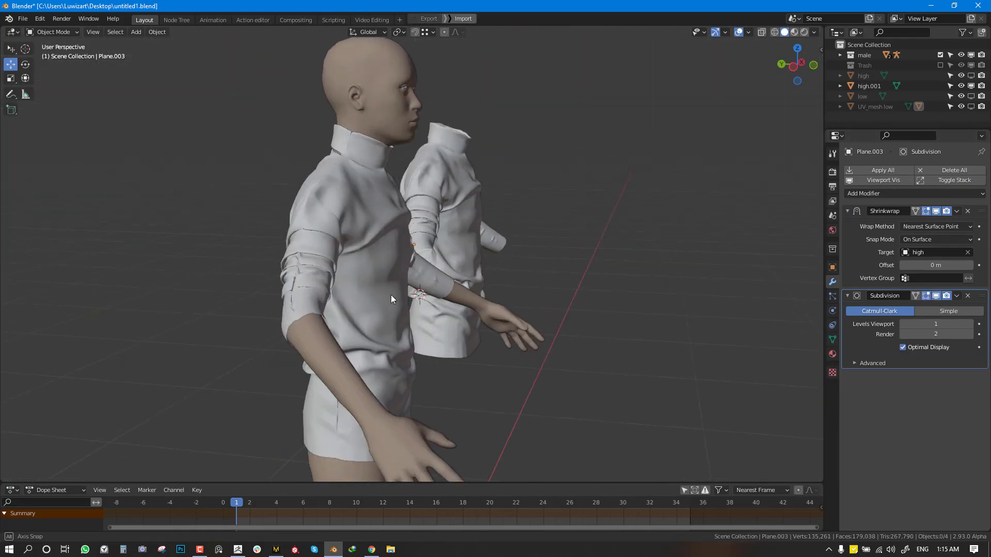
{"action": "middle_click_drag", "start_coordinate": [392, 295], "coordinate": [463, 300]}
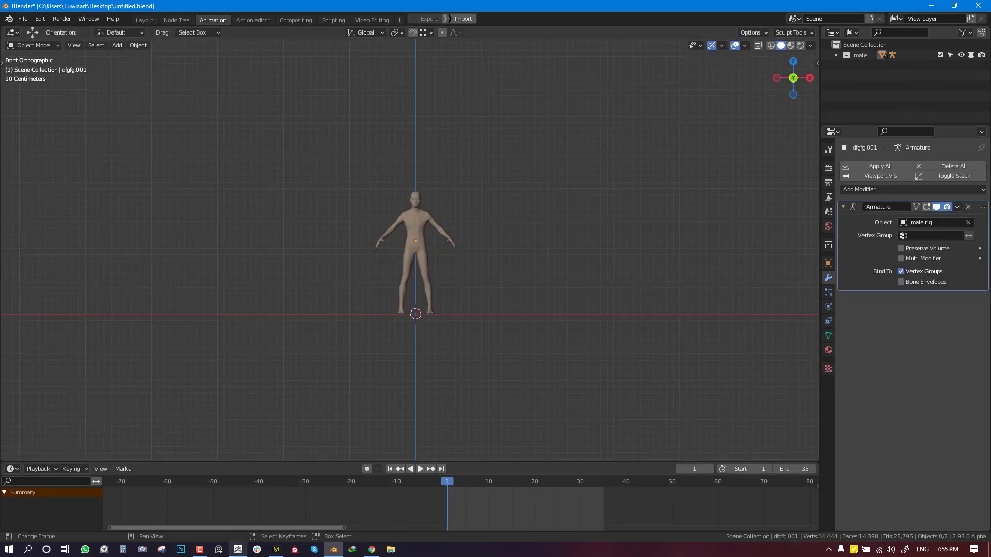
- Switch to Marvelous Designer and examine the simulated turtleneck shirt on the avatar along with its 2D pattern pieces
{"action": "left_click", "coordinate": [277, 549]}
{"action": "right_click_drag", "start_coordinate": [311, 283], "coordinate": [184, 270]}
{"action": "scroll", "coordinate": [237, 243], "scroll_direction": "up", "scroll_amount": 3}
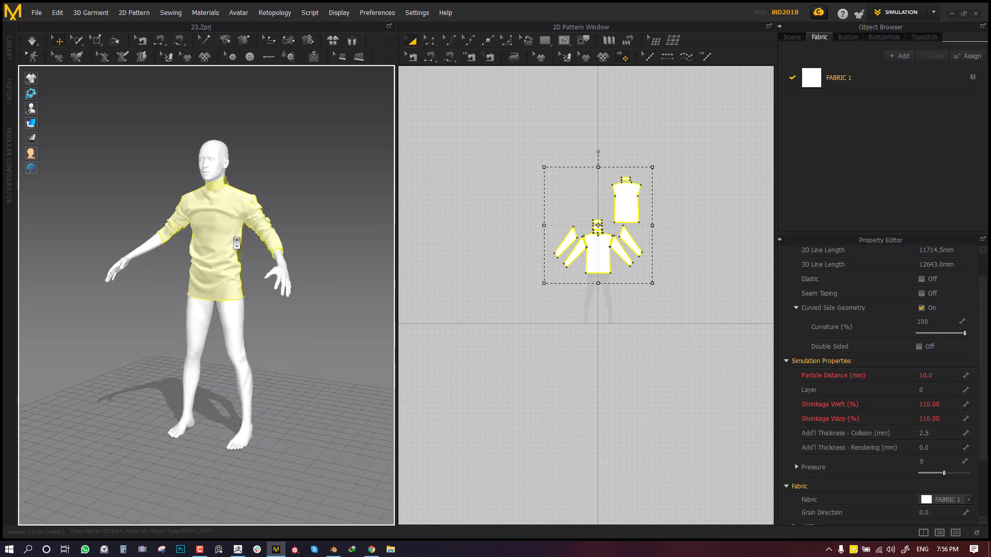
{"action": "left_click", "coordinate": [301, 326]}
{"action": "right_click_drag", "start_coordinate": [199, 305], "coordinate": [314, 289]}
{"action": "middle_click_drag", "start_coordinate": [235, 228], "coordinate": [236, 269]}
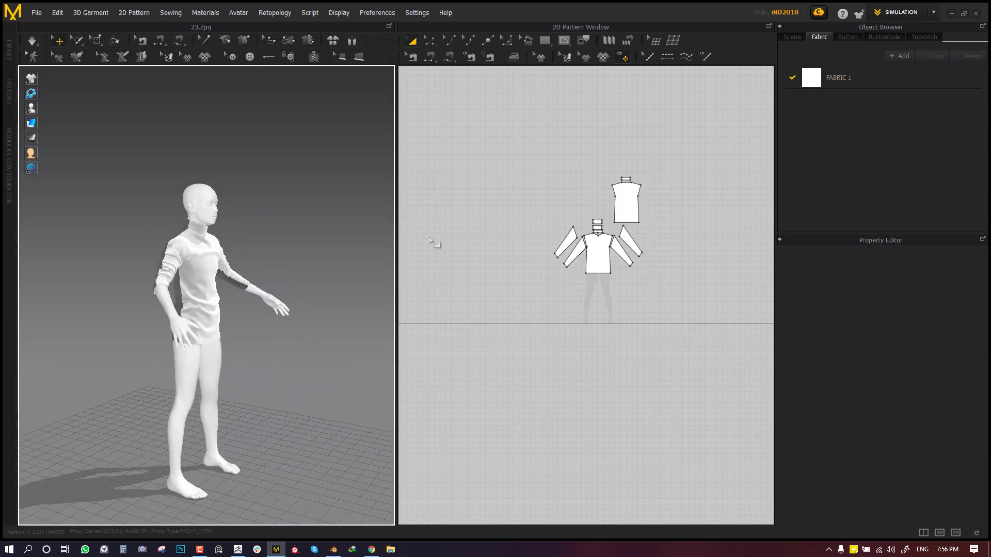
{"action": "right_click_drag", "start_coordinate": [319, 270], "coordinate": [365, 250]}
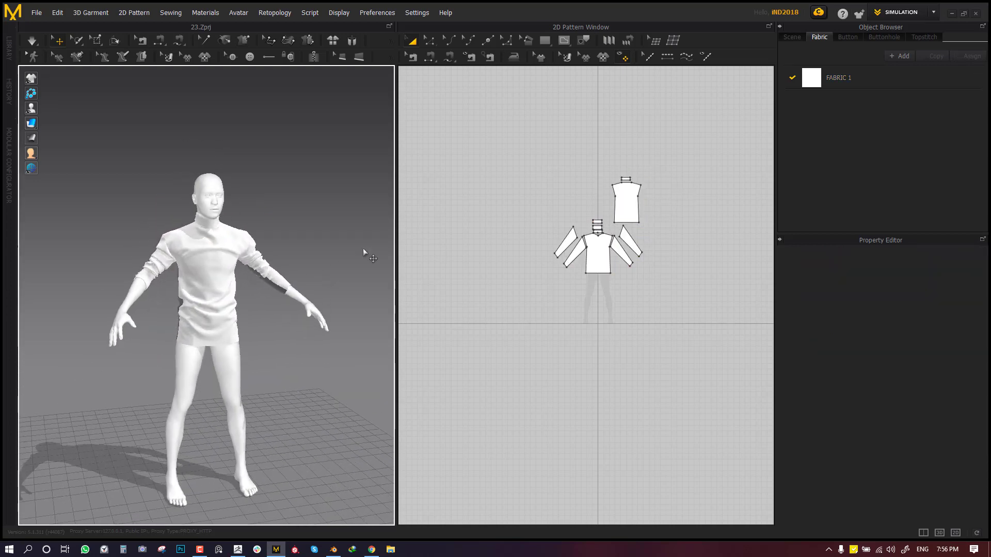
{"action": "scroll", "coordinate": [234, 272], "scroll_direction": "up", "scroll_amount": 3}
{"action": "right_click_drag", "start_coordinate": [234, 273], "coordinate": [200, 279]}
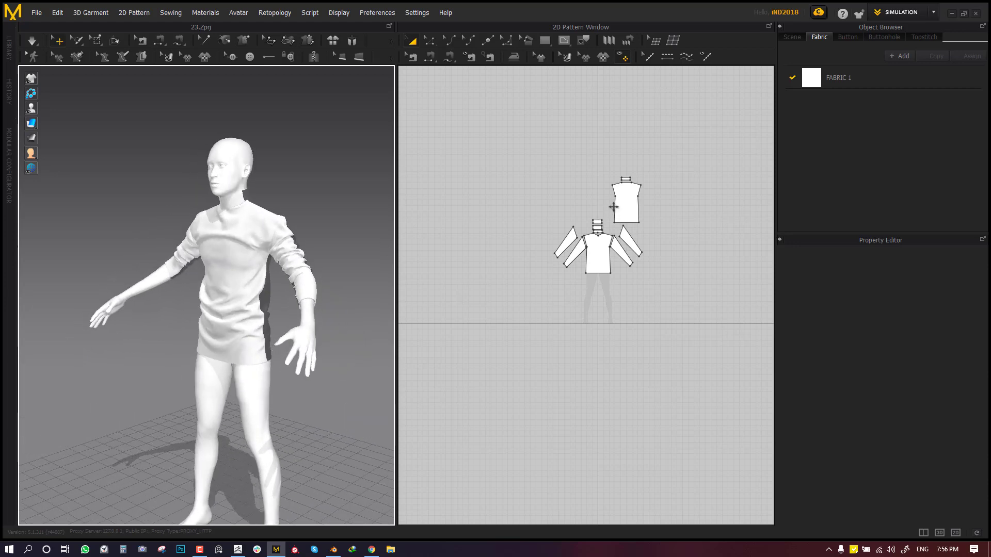
{"action": "scroll", "coordinate": [614, 207], "scroll_direction": "up", "scroll_amount": 5}
{"action": "scroll", "coordinate": [282, 183], "scroll_direction": "up", "scroll_amount": 3}
{"action": "middle_click_drag", "start_coordinate": [266, 250], "coordinate": [248, 318]}
{"action": "scroll", "coordinate": [243, 313], "scroll_direction": "up", "scroll_amount": 1}
{"action": "right_click_drag", "start_coordinate": [213, 307], "coordinate": [204, 287]}
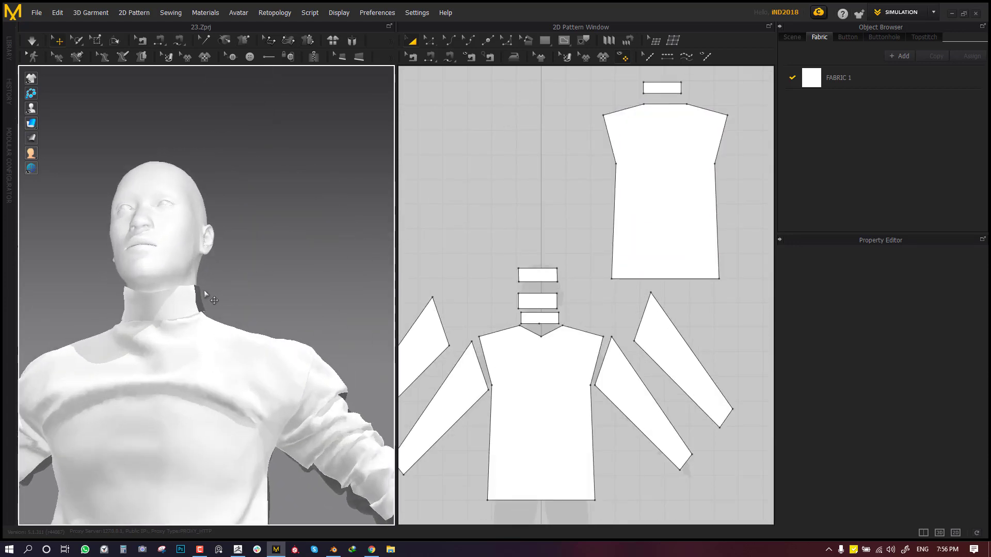
- Pull the collar piece away from the front of the neck and simulate it back into place
{"action": "left_click", "coordinate": [188, 300]}
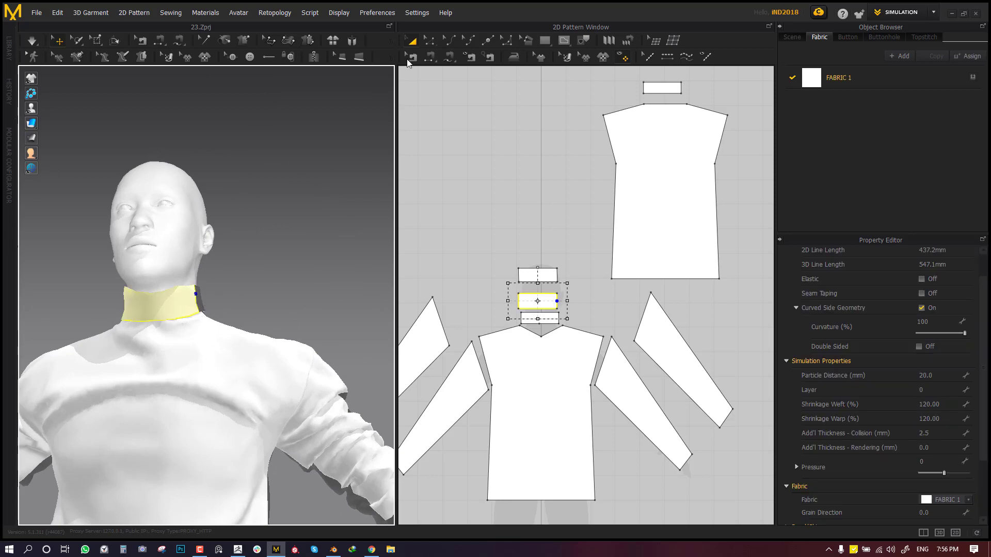
{"action": "left_click", "coordinate": [542, 306]}
{"action": "right_click_drag", "start_coordinate": [160, 315], "coordinate": [241, 310]}
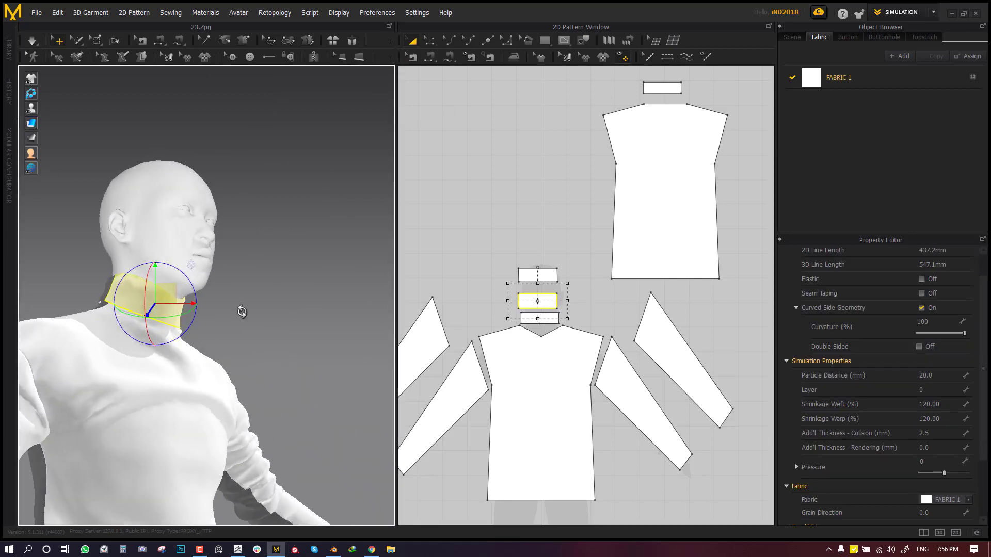
{"action": "left_click_drag", "start_coordinate": [171, 297], "coordinate": [258, 311]}
{"action": "right_click_drag", "start_coordinate": [177, 336], "coordinate": [202, 366]}
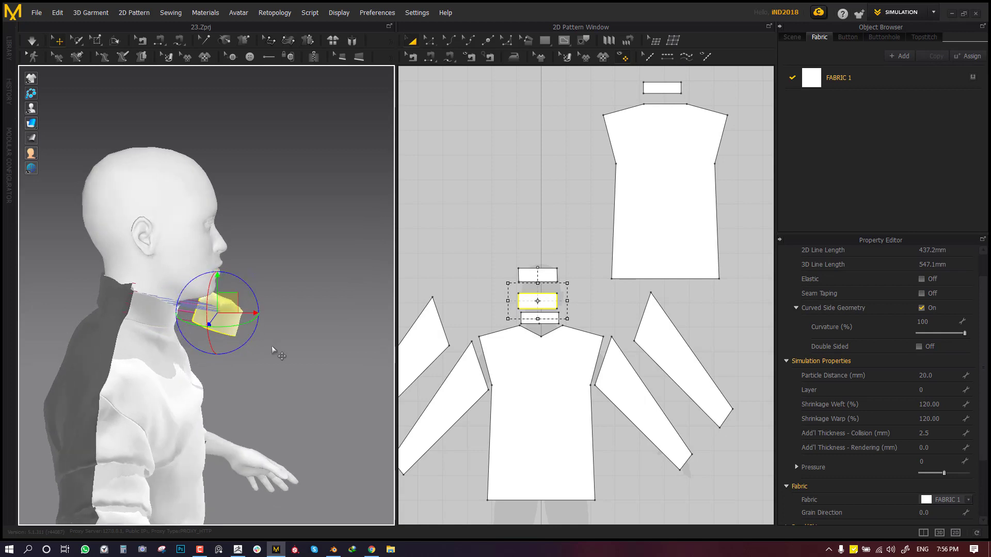
{"action": "right_click_drag", "start_coordinate": [273, 349], "coordinate": [190, 347]}
{"action": "key", "text": "space"}
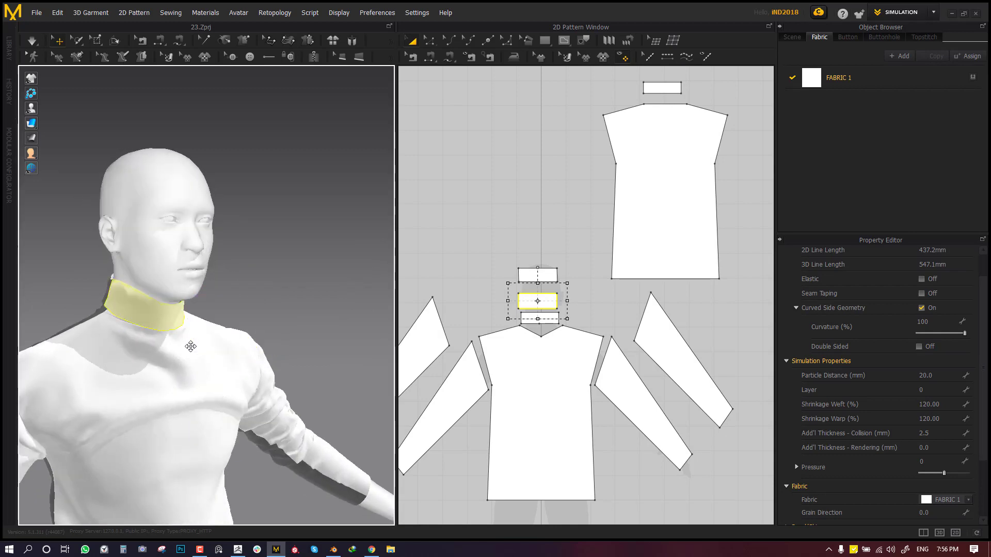
- Select all of the shirt's pattern pieces and set their particle distance to 6 mm
{"action": "scroll", "coordinate": [206, 350], "scroll_direction": "down", "scroll_amount": 8}
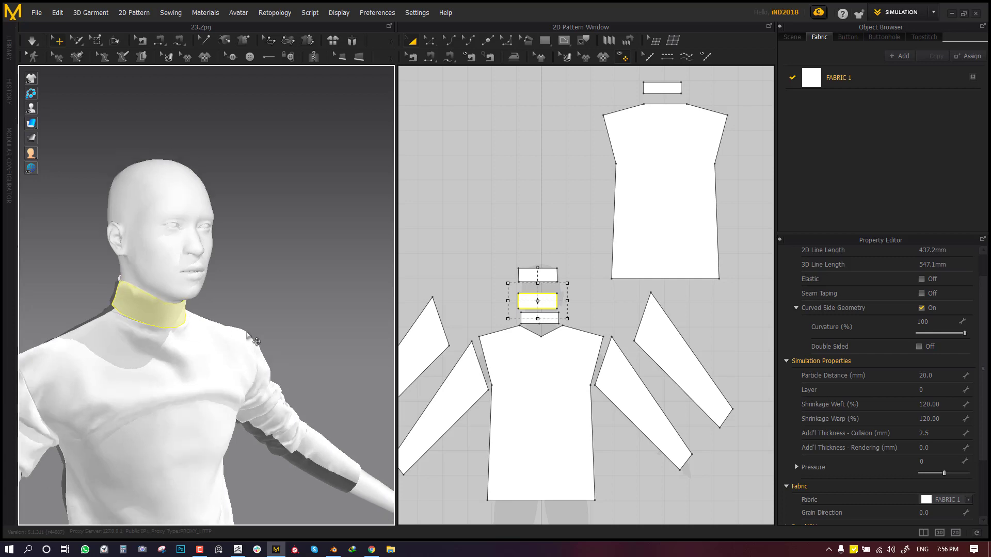
{"action": "right_click_drag", "start_coordinate": [267, 360], "coordinate": [202, 403]}
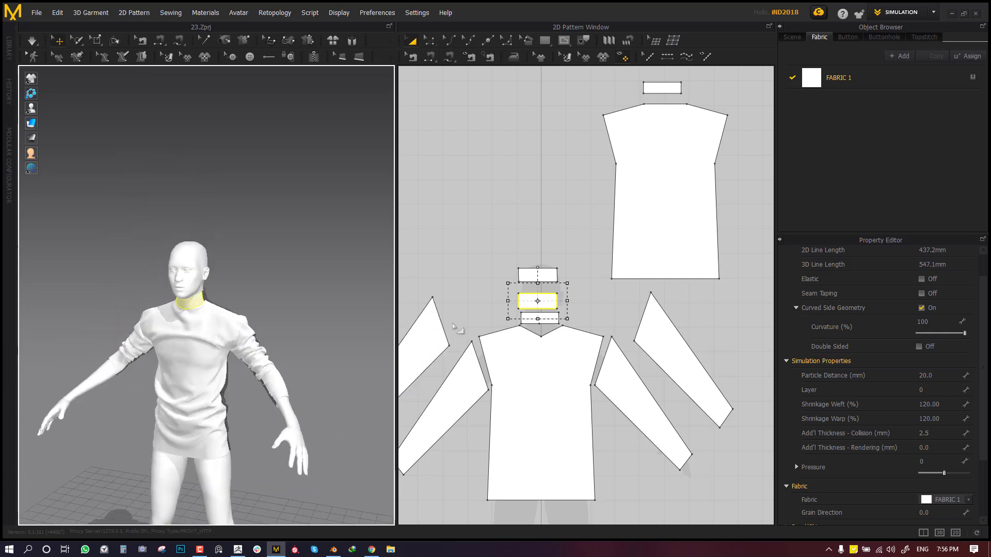
{"action": "scroll", "coordinate": [498, 298], "scroll_direction": "down", "scroll_amount": 5}
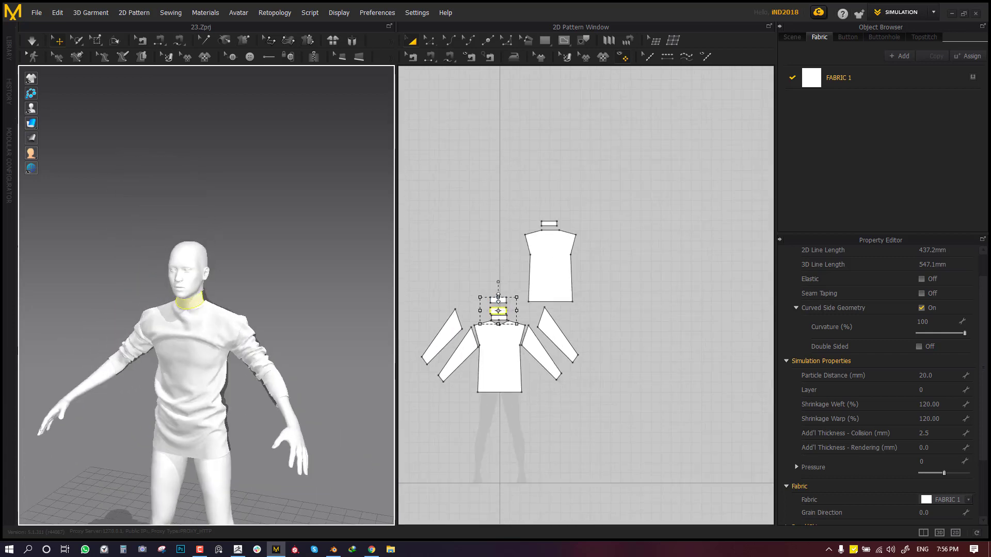
{"action": "left_click_drag", "start_coordinate": [652, 192], "coordinate": [427, 460]}
{"action": "right_click_drag", "start_coordinate": [480, 411], "coordinate": [518, 336]}
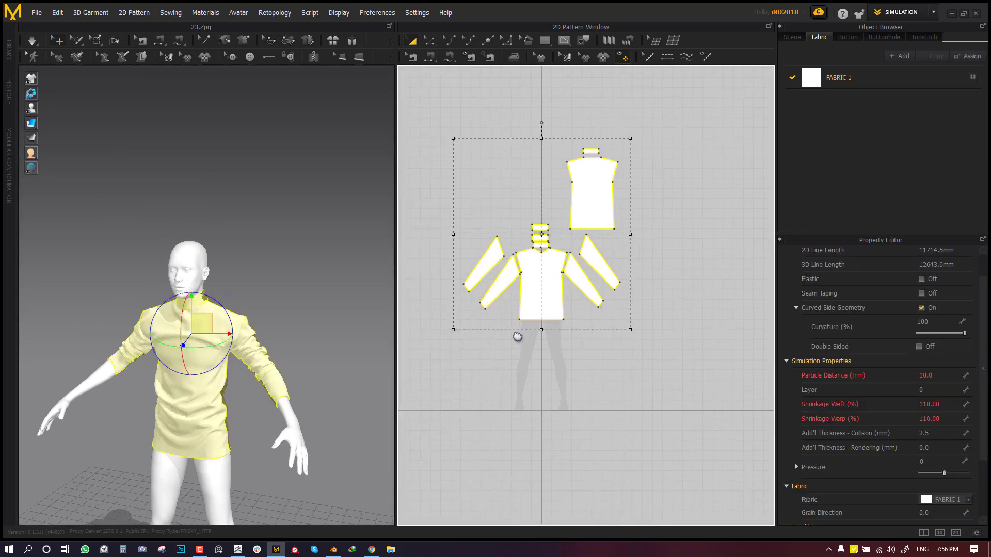
{"action": "left_click", "coordinate": [941, 376]}
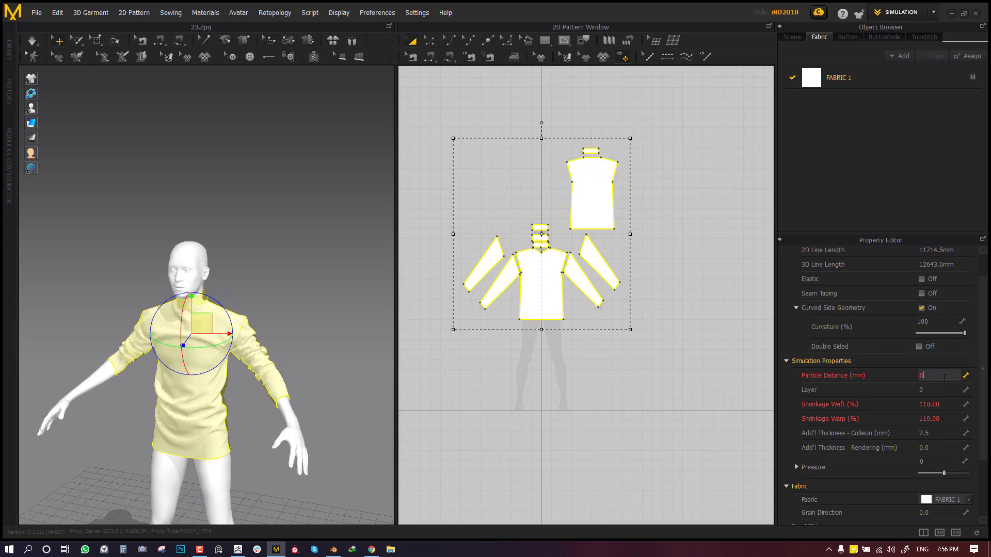
{"action": "key", "text": "Return"}
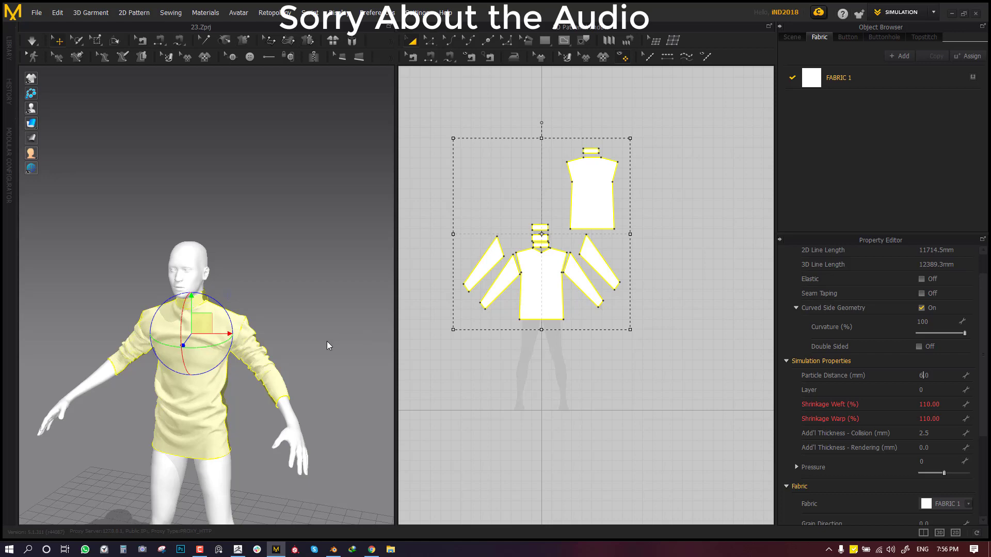
- Run the simulation on the refined shirt and check its folds from the front and side
{"action": "right_click_drag", "start_coordinate": [327, 341], "coordinate": [339, 336]}
{"action": "middle_click_drag", "start_coordinate": [339, 336], "coordinate": [345, 285]}
{"action": "key", "text": "space"}
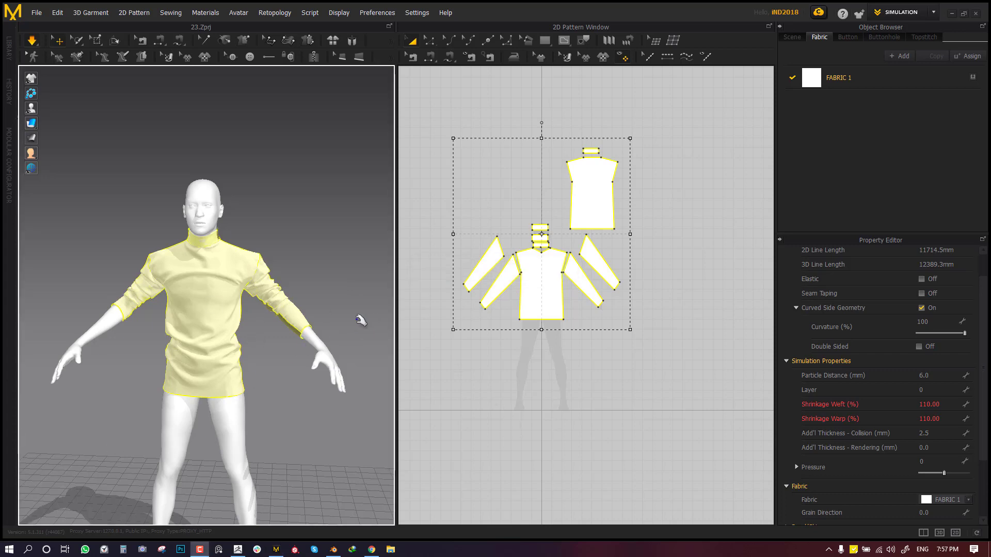
{"action": "right_click_drag", "start_coordinate": [300, 303], "coordinate": [306, 288]}
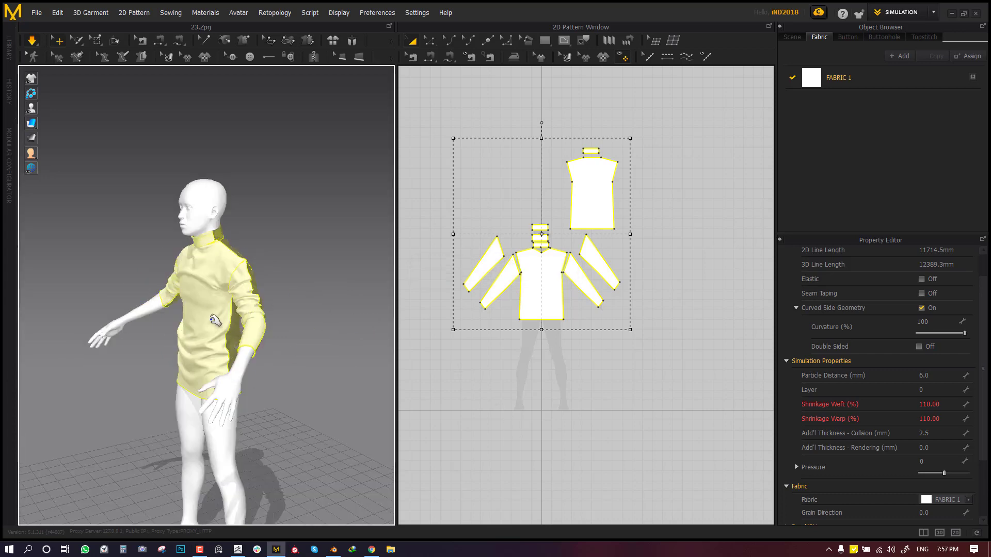
{"action": "scroll", "coordinate": [217, 321], "scroll_direction": "up", "scroll_amount": 4}
{"action": "right_click_drag", "start_coordinate": [217, 321], "coordinate": [302, 313]}
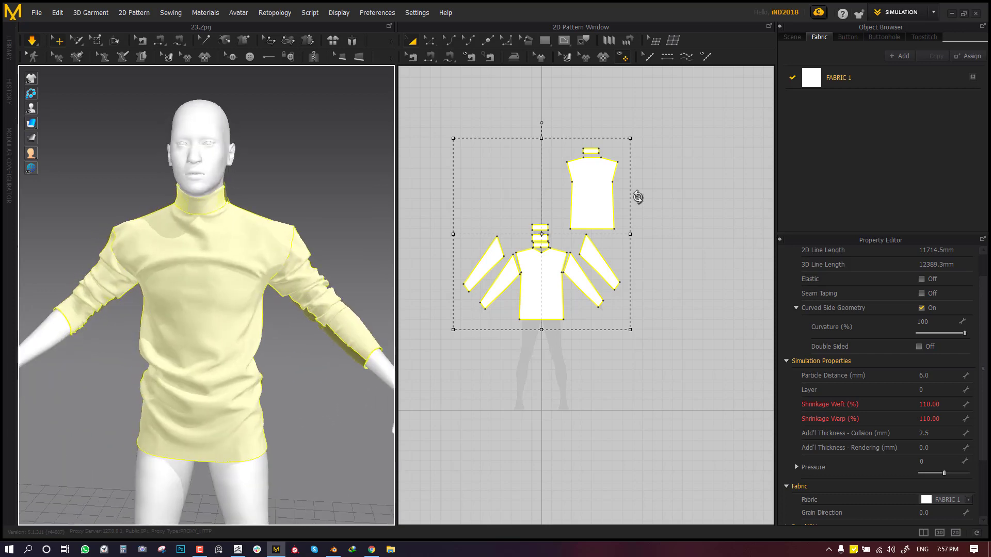
{"action": "scroll", "coordinate": [639, 197], "scroll_direction": "down", "scroll_amount": 3}
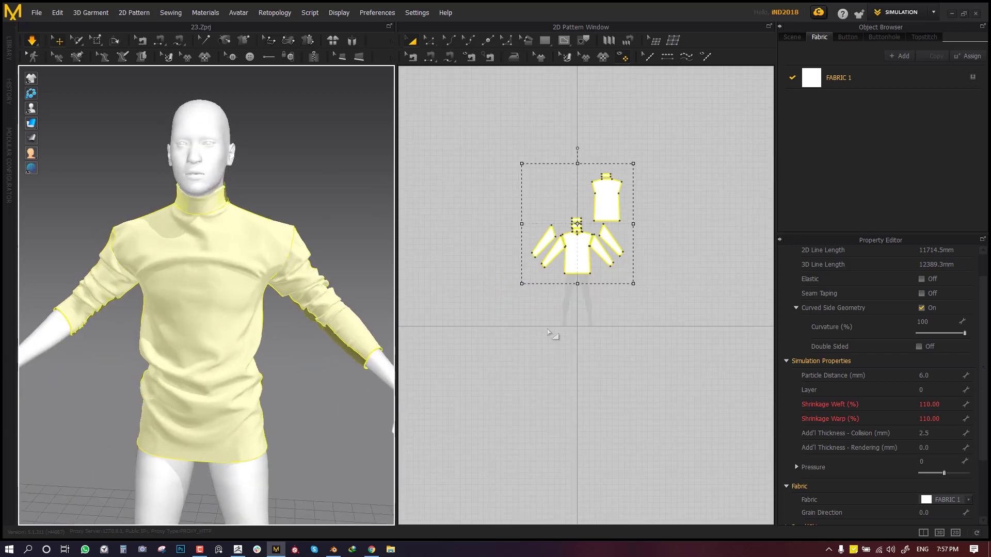
- Export the selected shirt patterns as OBJ over the existing shirt.obj on the Desktop, as an unwelded, thin single object in mm
{"action": "left_click", "coordinate": [33, 14]}
{"action": "mouse_move", "coordinate": [55, 149]}
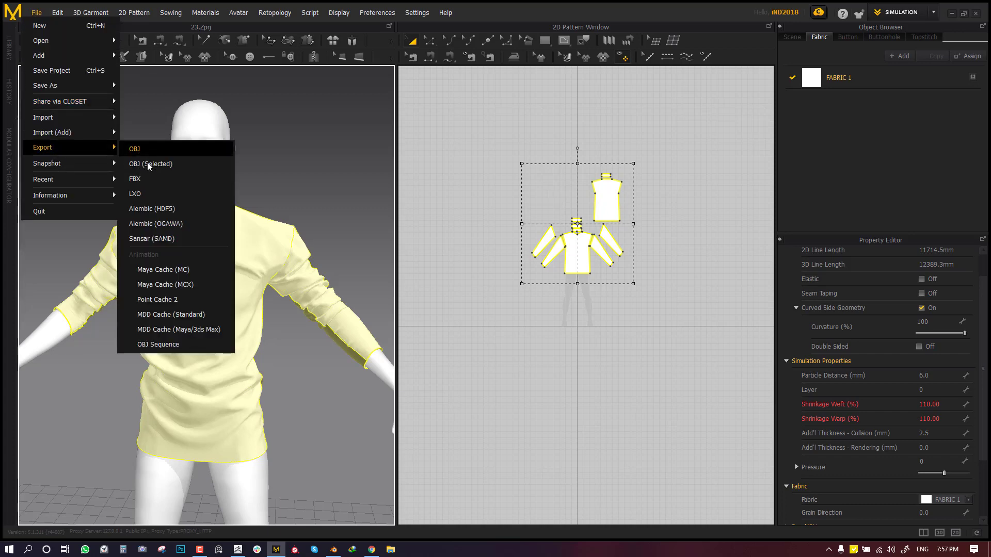
{"action": "left_click", "coordinate": [214, 164]}
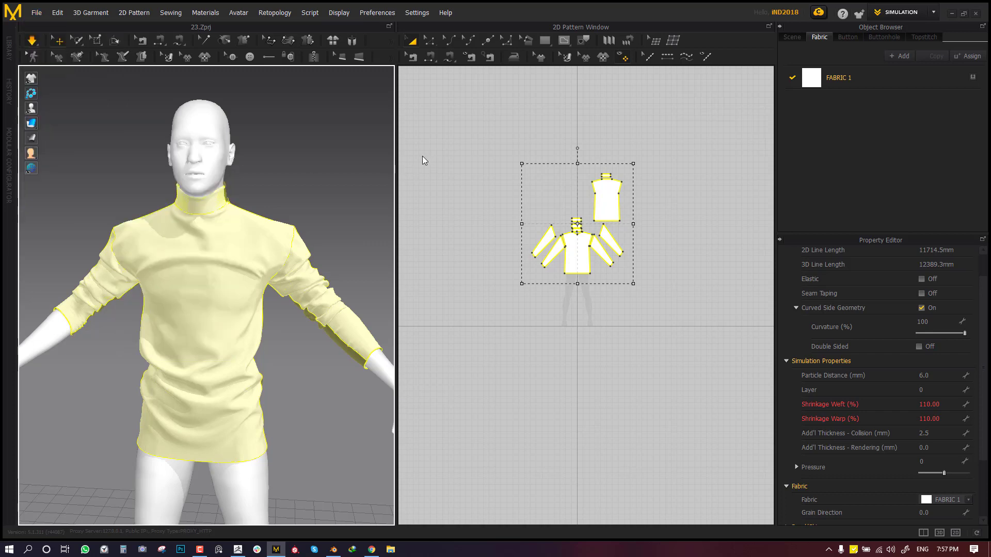
{"action": "left_click", "coordinate": [231, 101]}
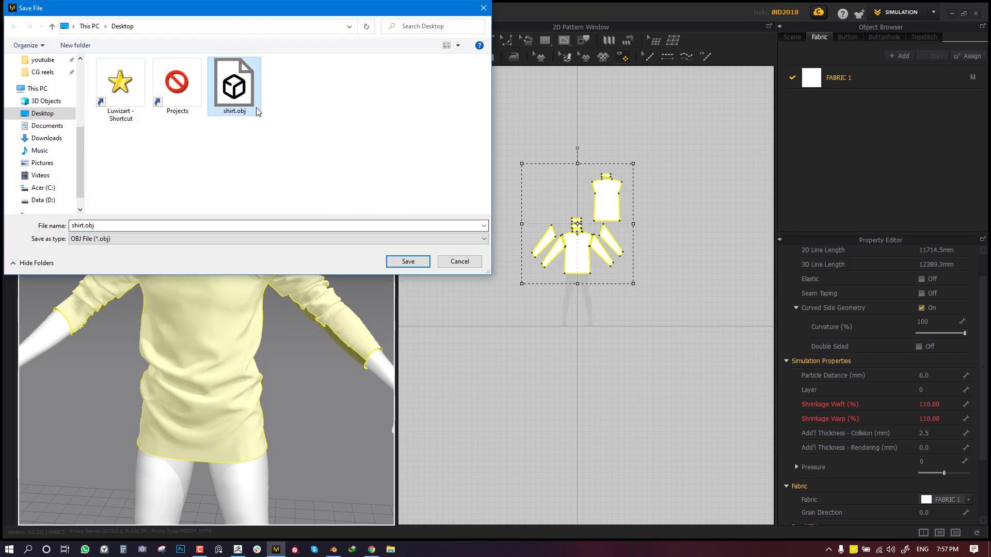
{"action": "left_click", "coordinate": [408, 261]}
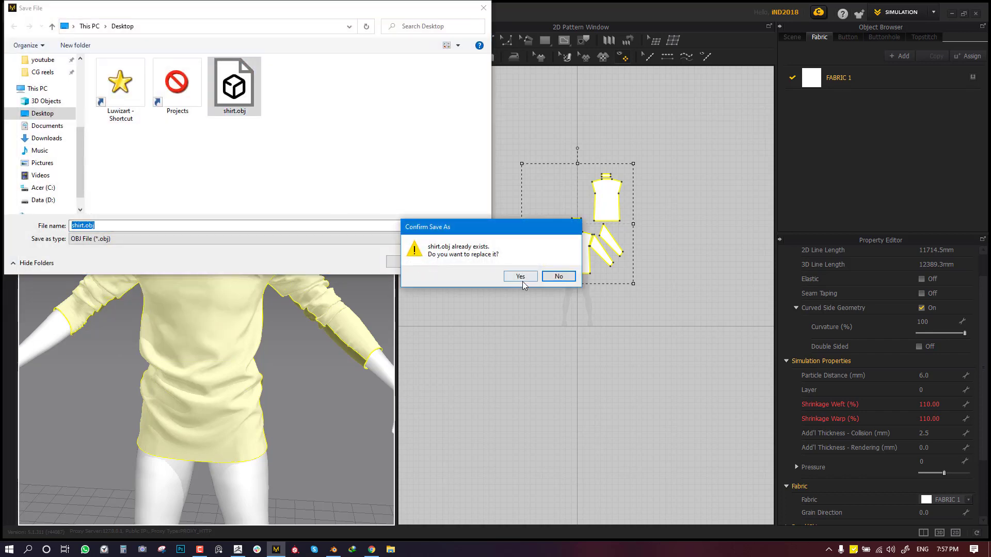
{"action": "left_click", "coordinate": [522, 277]}
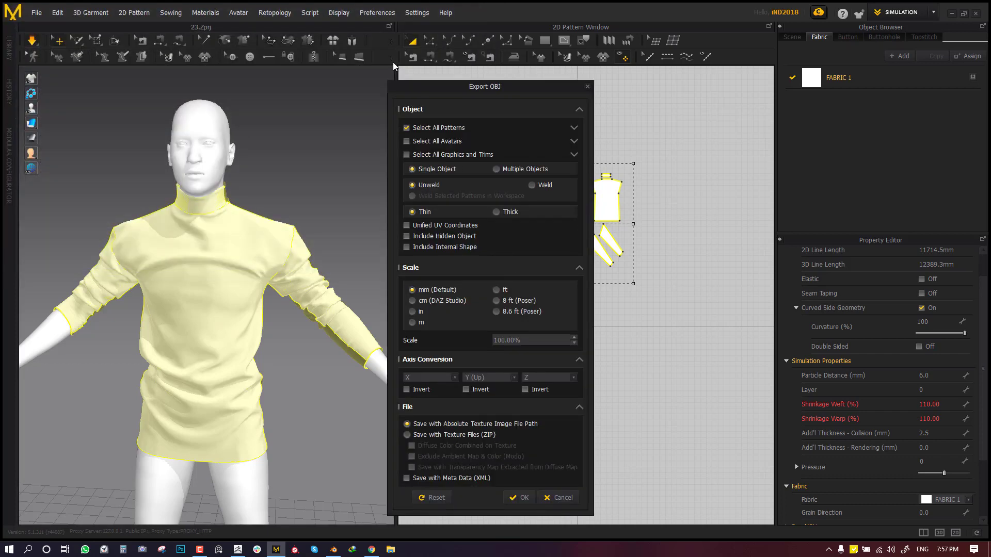
{"action": "left_click_drag", "start_coordinate": [432, 84], "coordinate": [414, 39]}
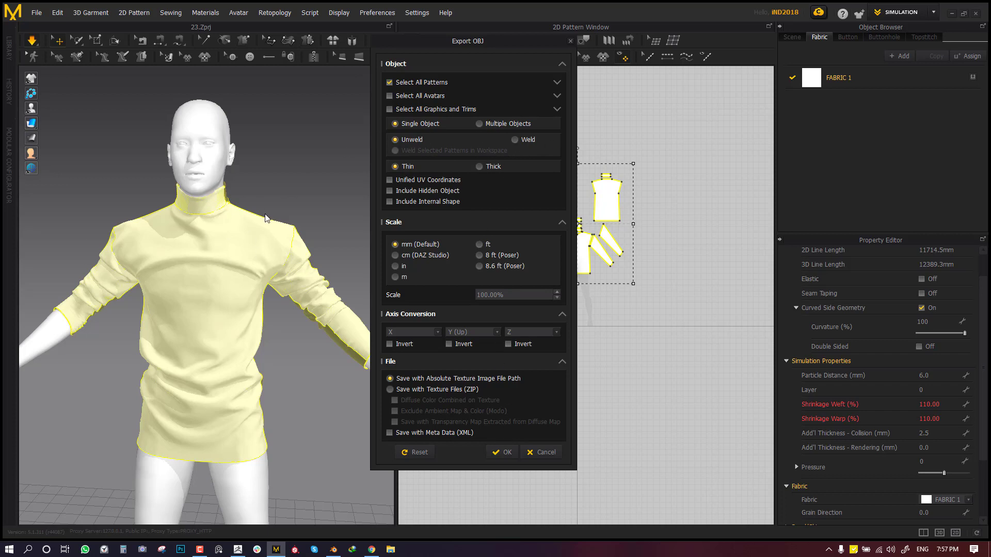
{"action": "left_click", "coordinate": [501, 454]}
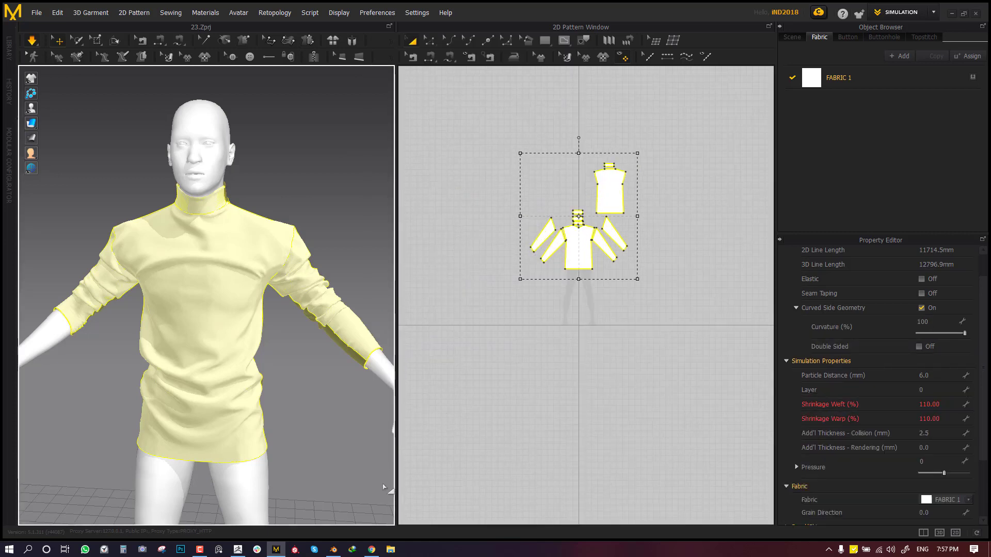
- Switch to Blender, where the male avatar scene is open
{"action": "left_click", "coordinate": [333, 550]}
{"action": "scroll", "coordinate": [485, 198], "scroll_direction": "up", "scroll_amount": 2}
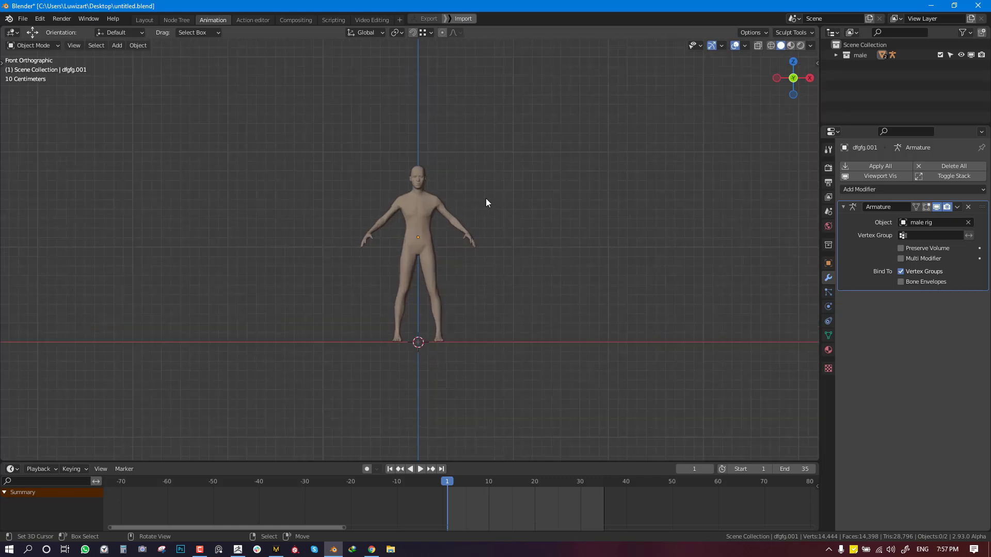
{"action": "middle_click_drag", "start_coordinate": [485, 199], "coordinate": [482, 199]}
- Import the Wavefront file shirt.obj from the Desktop with the clamp size set to 0
{"action": "left_click", "coordinate": [22, 19]}
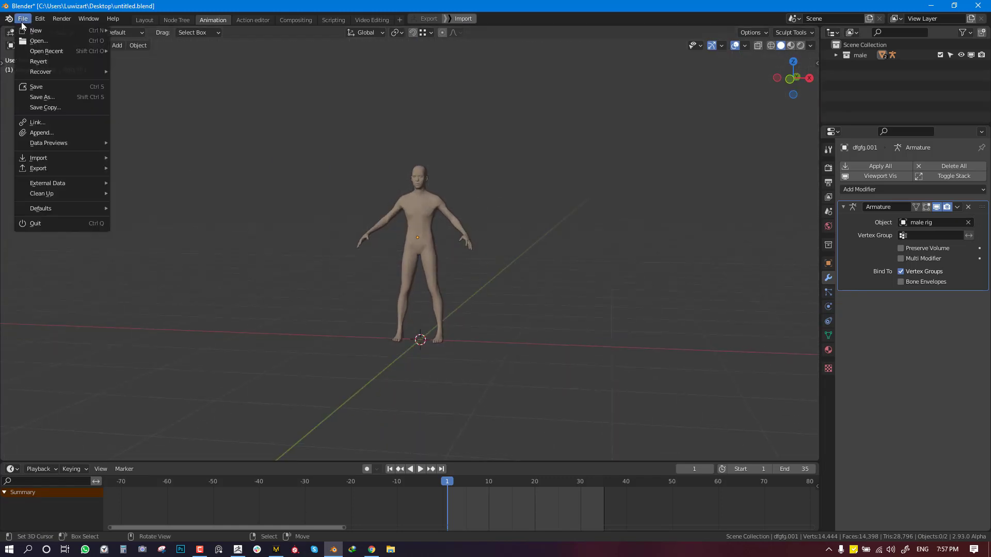
{"action": "mouse_move", "coordinate": [54, 161]}
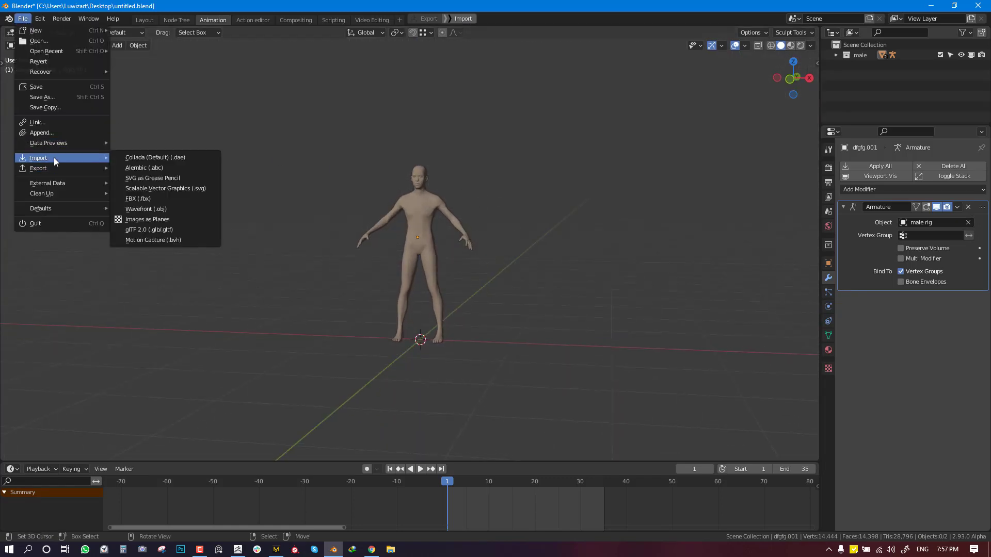
{"action": "left_click", "coordinate": [165, 209]}
{"action": "left_click", "coordinate": [618, 177]}
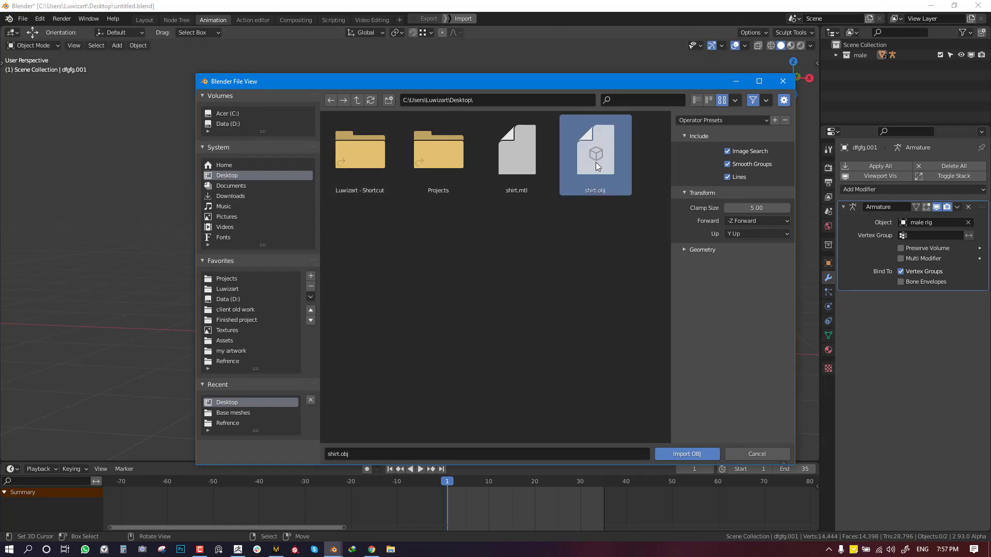
{"action": "left_click", "coordinate": [741, 208]}
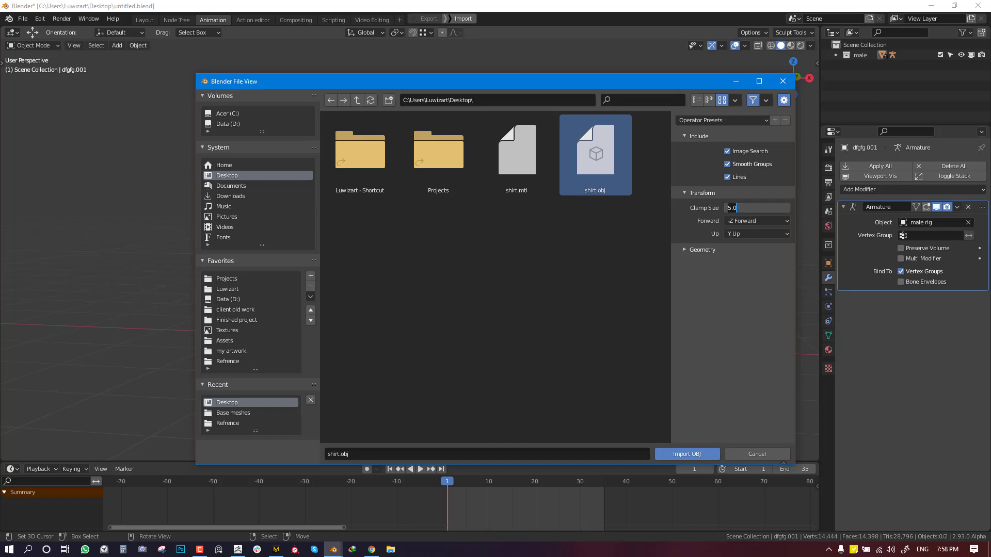
{"action": "type", "text": "0"}
{"action": "key", "text": "Return"}
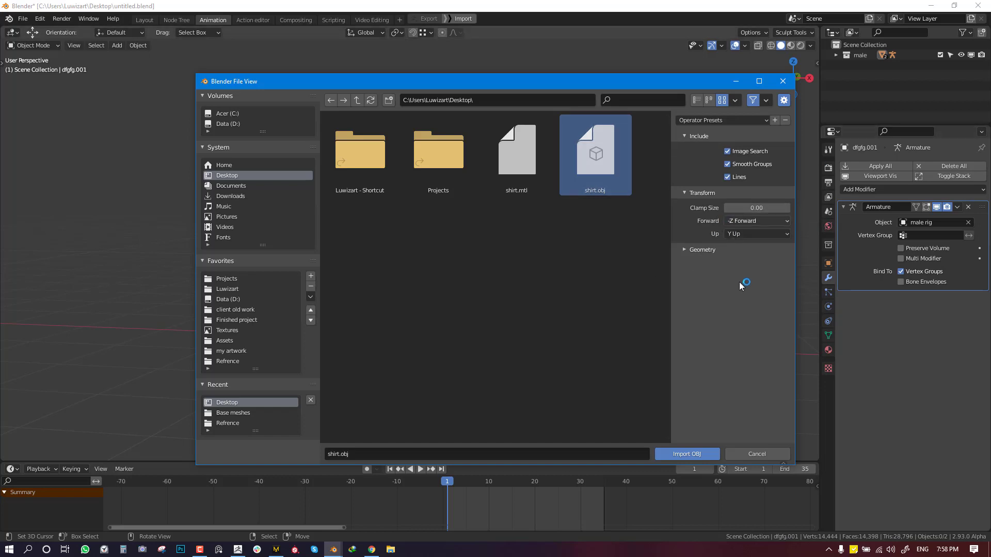
{"action": "left_click", "coordinate": [686, 454]}
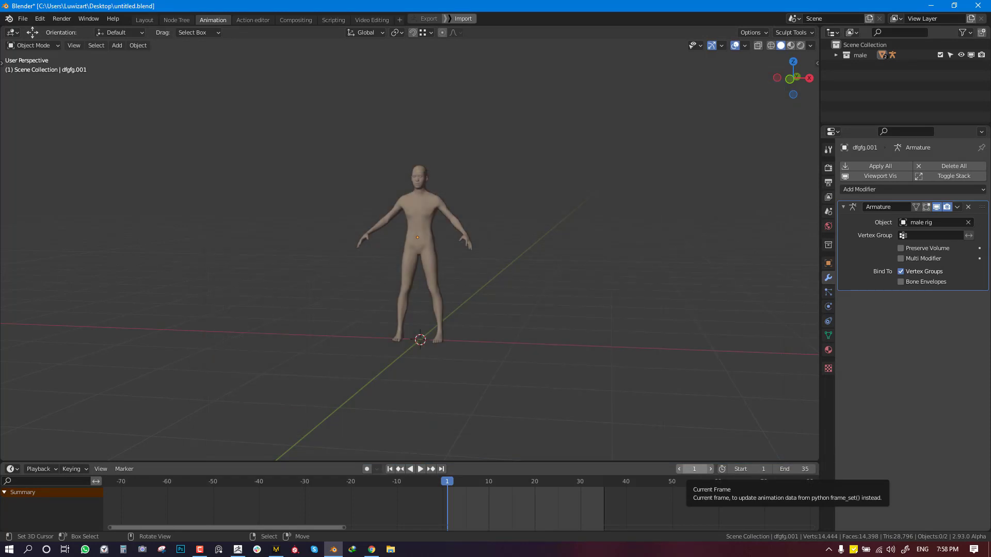
- Try to scale the imported shirt down to the avatar's size, and delete that shirt
{"action": "scroll", "coordinate": [405, 298], "scroll_direction": "down", "scroll_amount": 3}
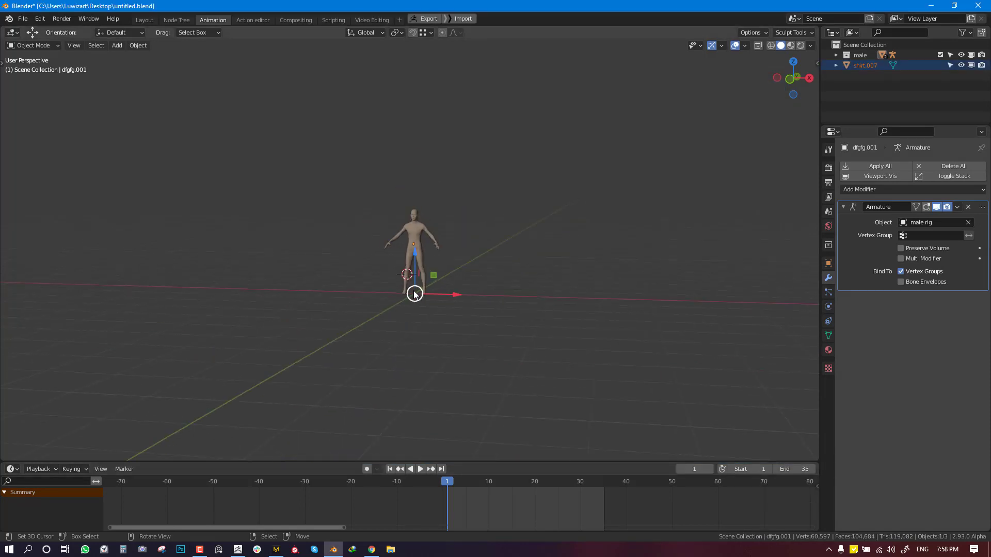
{"action": "middle_click_drag", "start_coordinate": [473, 180], "coordinate": [432, 281], "text": "alt"}
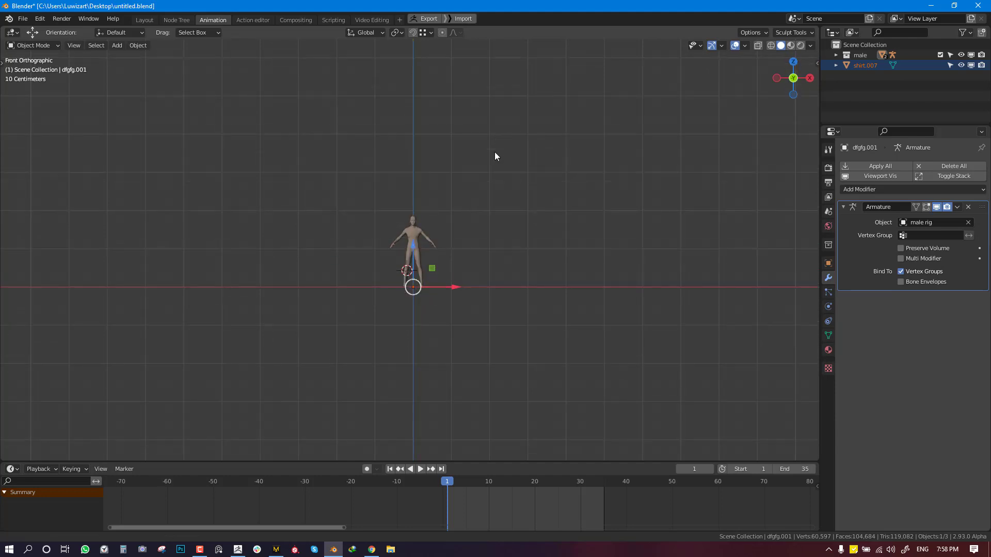
{"action": "middle_click_drag", "start_coordinate": [499, 117], "coordinate": [504, 280], "text": "shift"}
{"action": "scroll", "coordinate": [503, 280], "scroll_direction": "down", "scroll_amount": 15}
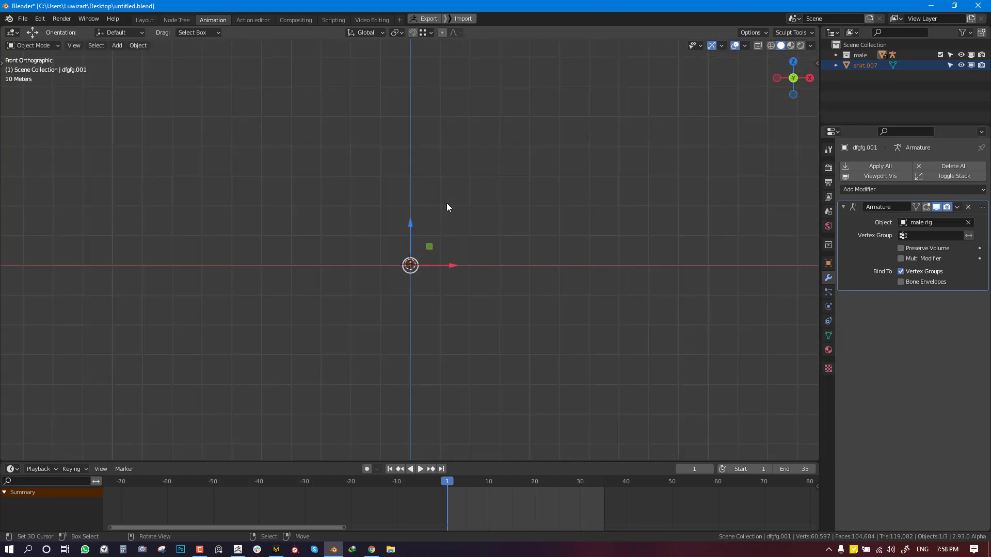
{"action": "scroll", "coordinate": [447, 202], "scroll_direction": "down", "scroll_amount": 3}
{"action": "scroll", "coordinate": [457, 197], "scroll_direction": "up", "scroll_amount": 10}
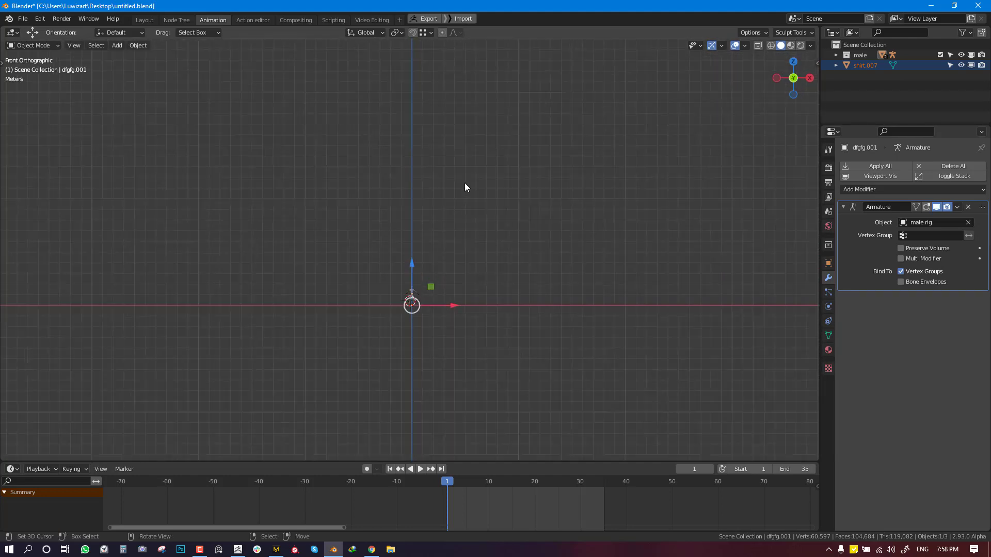
{"action": "key", "text": "s"}
{"action": "left_click", "coordinate": [516, 147]}
{"action": "key", "text": "s"}
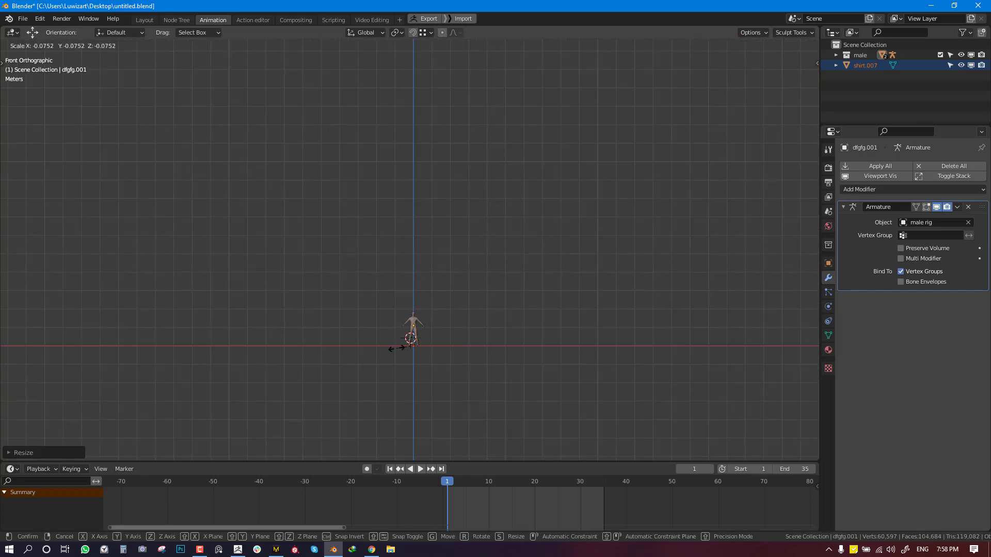
{"action": "left_click", "coordinate": [537, 138]}
{"action": "key", "text": "x"}
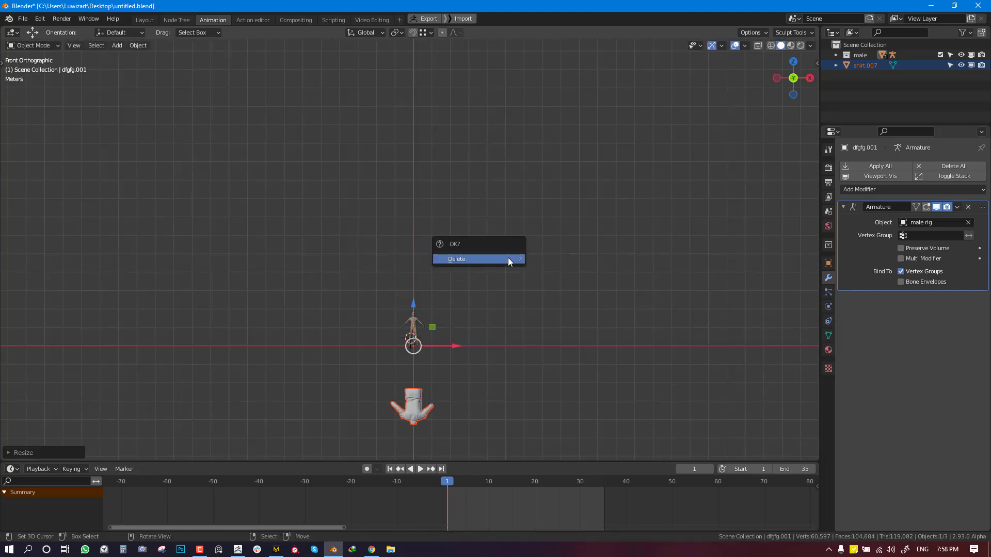
{"action": "left_click", "coordinate": [508, 258]}
- Import the Wavefront file shirt.obj from the Desktop again with the clamp size set to 5
{"action": "scroll", "coordinate": [462, 232], "scroll_direction": "up", "scroll_amount": 1}
{"action": "key", "text": "F4"}
{"action": "mouse_move", "coordinate": [463, 191]}
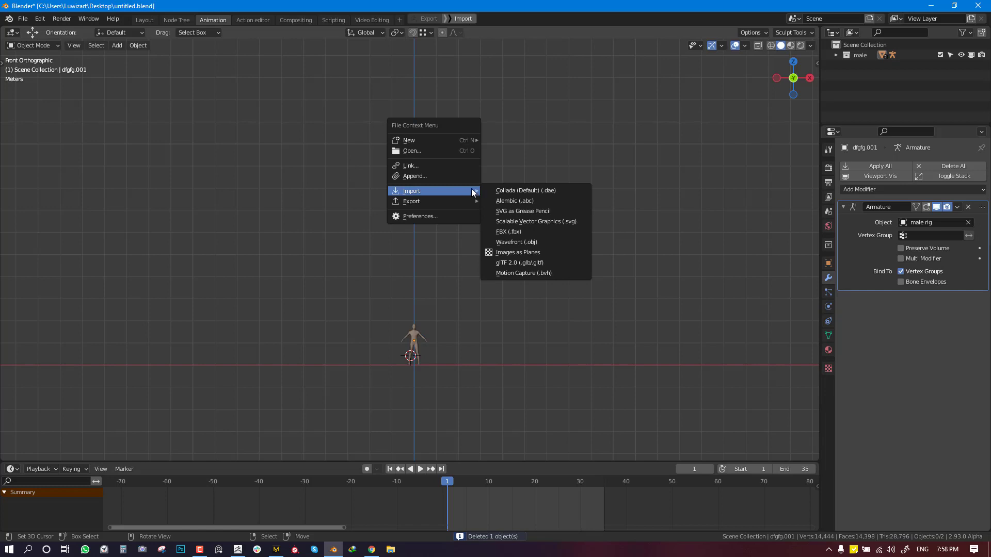
{"action": "left_click", "coordinate": [518, 241]}
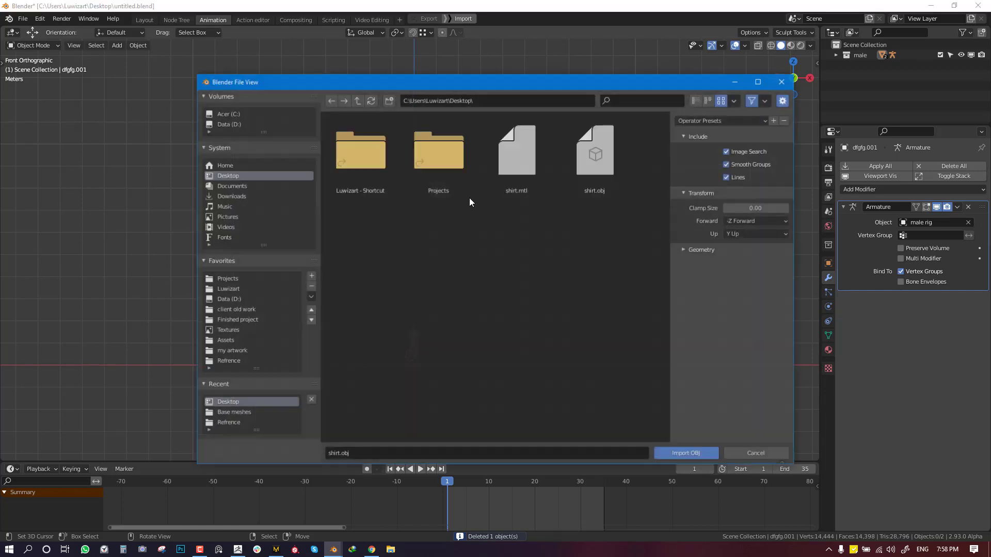
{"action": "left_click", "coordinate": [574, 169]}
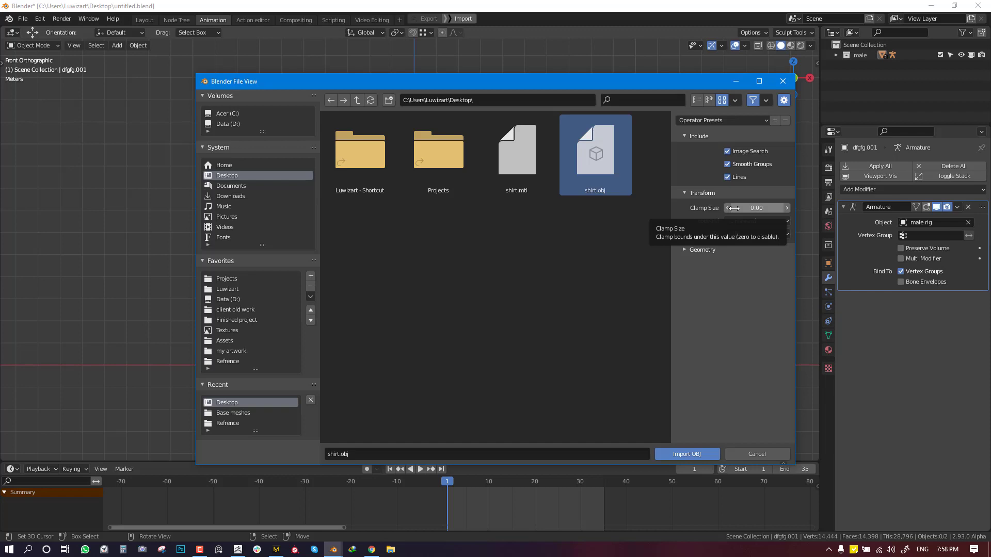
{"action": "left_click", "coordinate": [757, 207]}
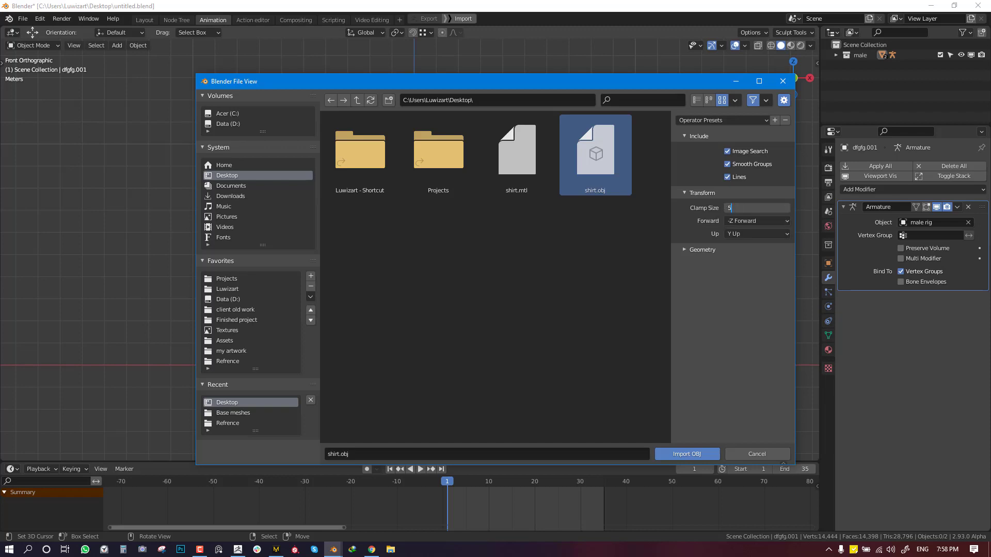
{"action": "type", "text": "5"}
{"action": "key", "text": "Return"}
{"action": "left_click", "coordinate": [687, 454]}
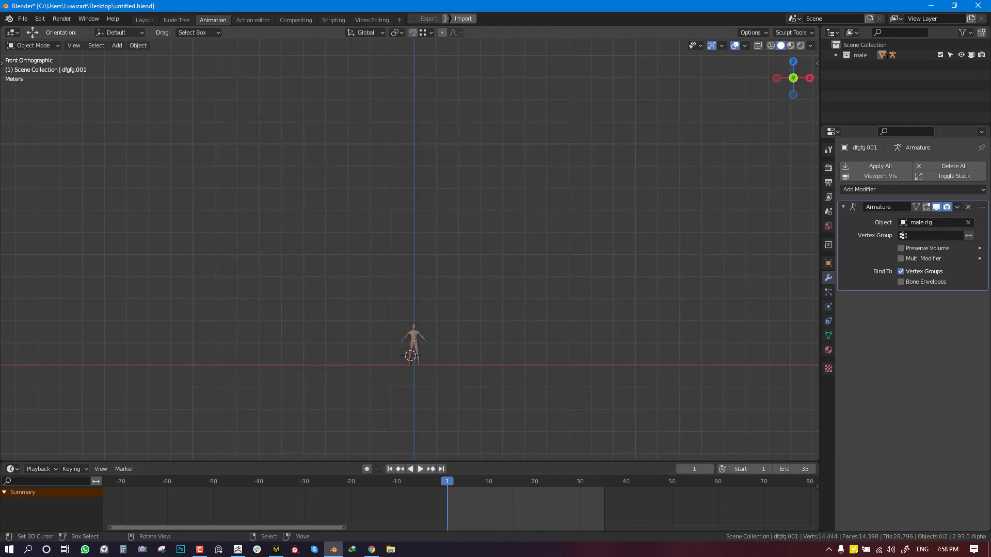
- Examine how the imported shirt fits the avatar from the front and at an angle
{"action": "scroll", "coordinate": [401, 329], "scroll_direction": "up", "scroll_amount": 3}
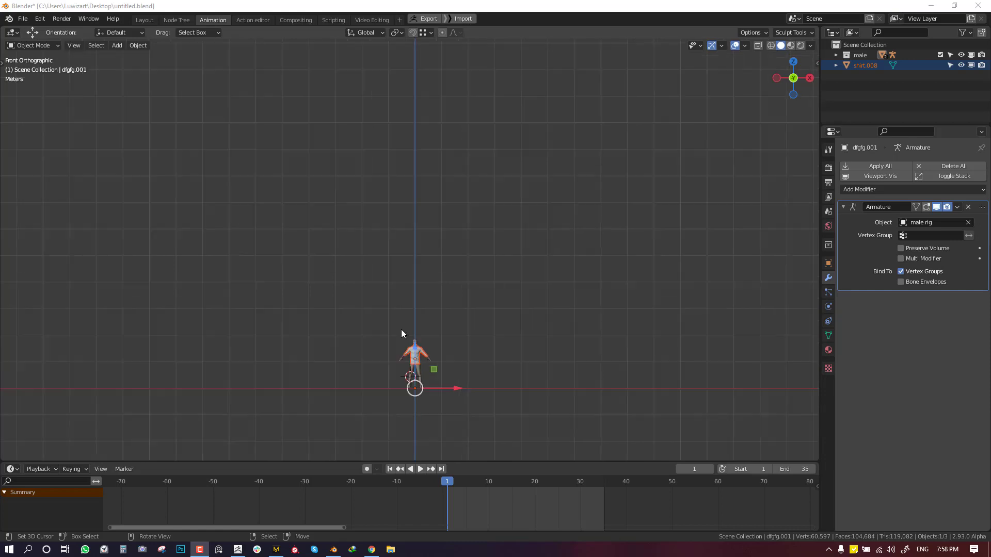
{"action": "scroll", "coordinate": [449, 429], "scroll_direction": "up", "scroll_amount": 3}
{"action": "middle_click_drag", "start_coordinate": [448, 429], "coordinate": [433, 193]}
{"action": "key", "text": "KP_1"}
{"action": "scroll", "coordinate": [460, 214], "scroll_direction": "up", "scroll_amount": 2}
{"action": "scroll", "coordinate": [433, 193], "scroll_direction": "up", "scroll_amount": 4}
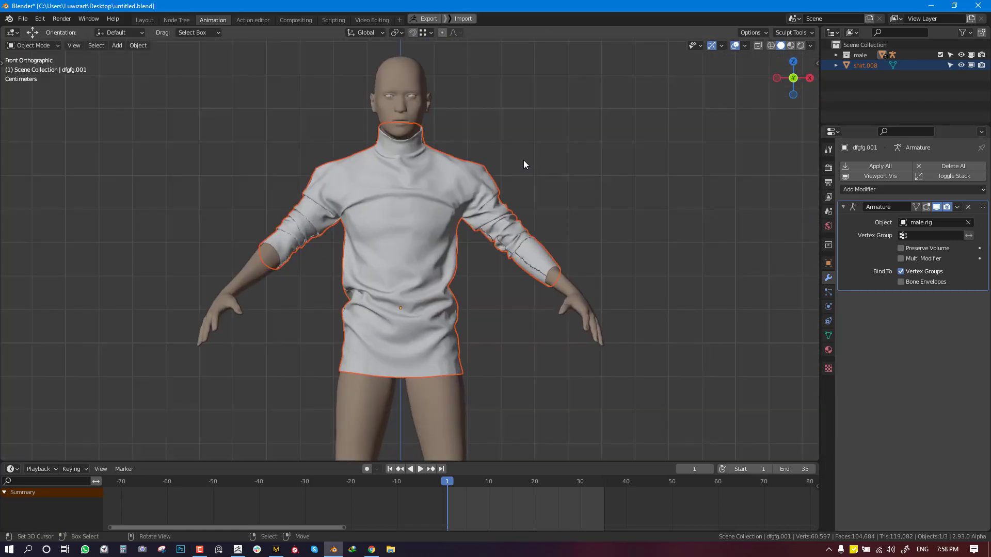
{"action": "key", "text": "q"}
{"action": "middle_click_drag", "start_coordinate": [524, 172], "coordinate": [617, 217]}
- Select the imported shirt and turn off Auto Smooth for its mesh normals
{"action": "left_click", "coordinate": [404, 240]}
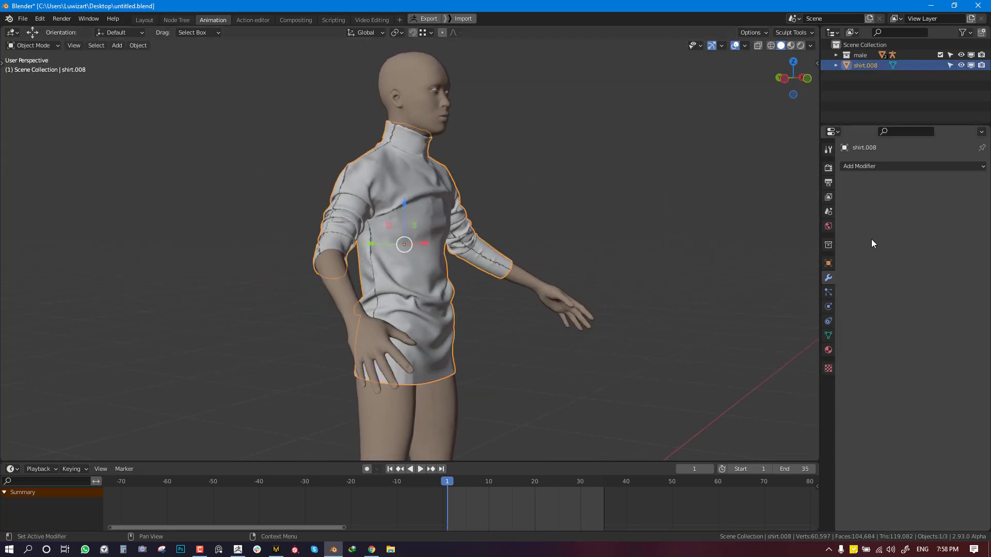
{"action": "left_click", "coordinate": [828, 264]}
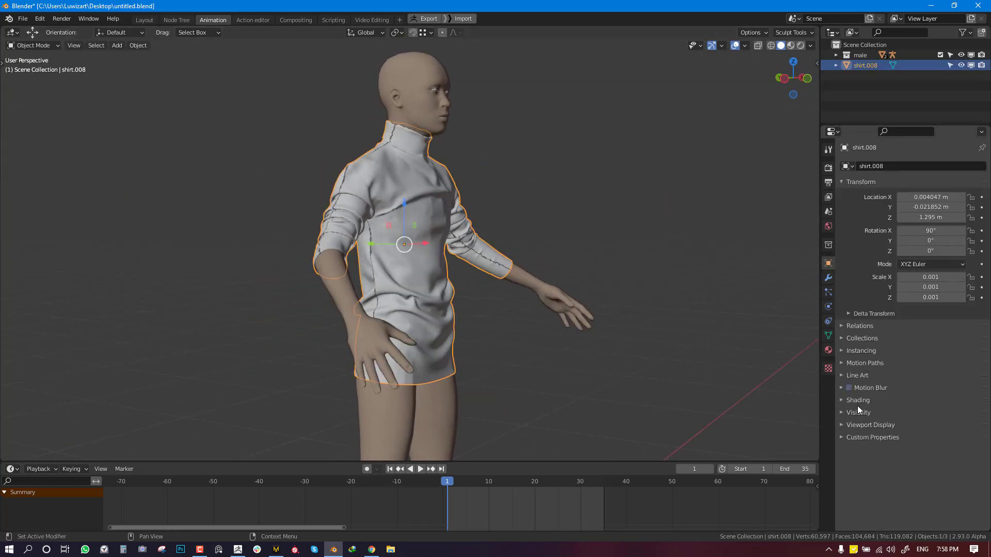
{"action": "left_click", "coordinate": [828, 336]}
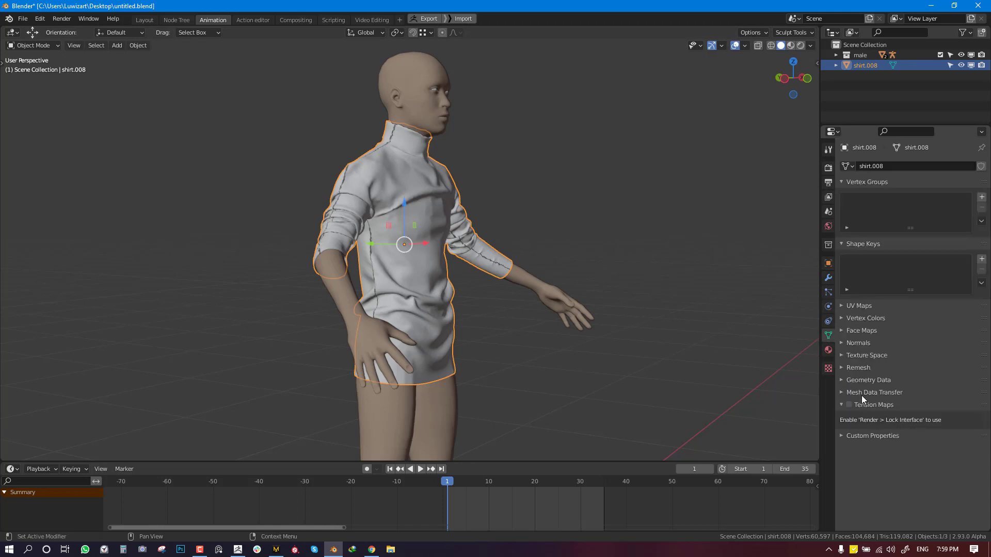
{"action": "left_click", "coordinate": [871, 383]}
{"action": "left_click", "coordinate": [872, 379]}
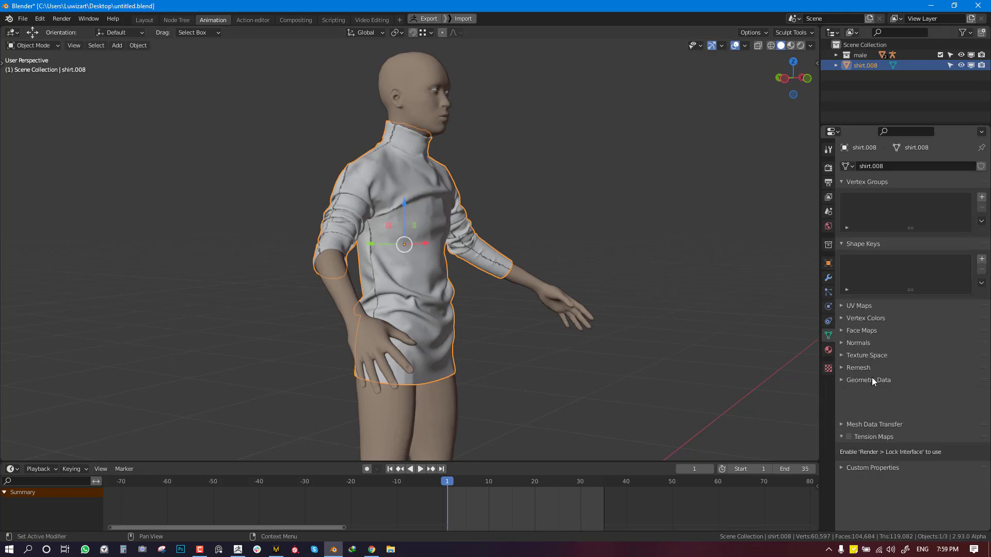
{"action": "left_click", "coordinate": [858, 343]}
{"action": "left_click", "coordinate": [899, 358]}
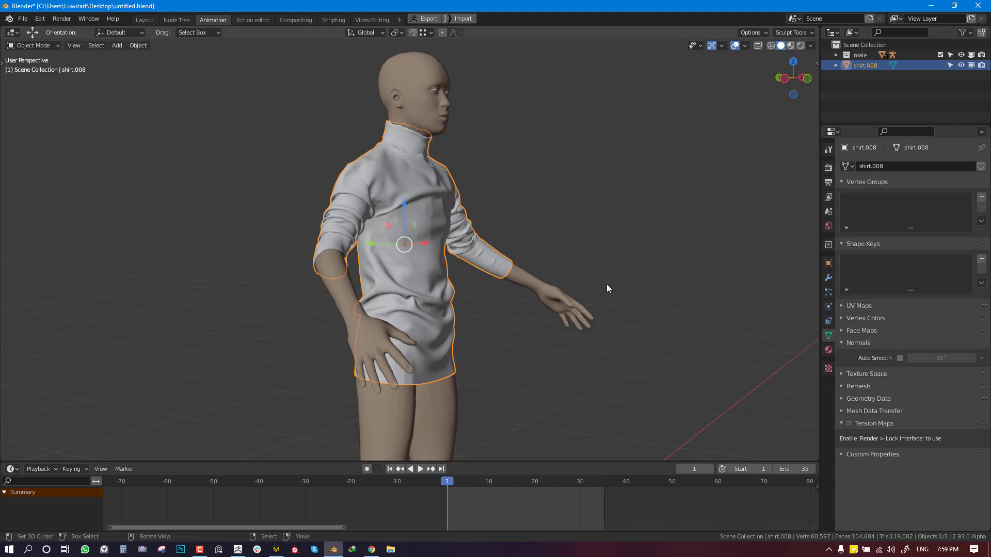
- Check the shirt's shading from the side and back, and turn on the Face Orientation overlay
{"action": "middle_click_drag", "start_coordinate": [606, 284], "coordinate": [470, 285]}
{"action": "scroll", "coordinate": [526, 218], "scroll_direction": "up", "scroll_amount": 2}
{"action": "middle_click_drag", "start_coordinate": [527, 222], "coordinate": [425, 186]}
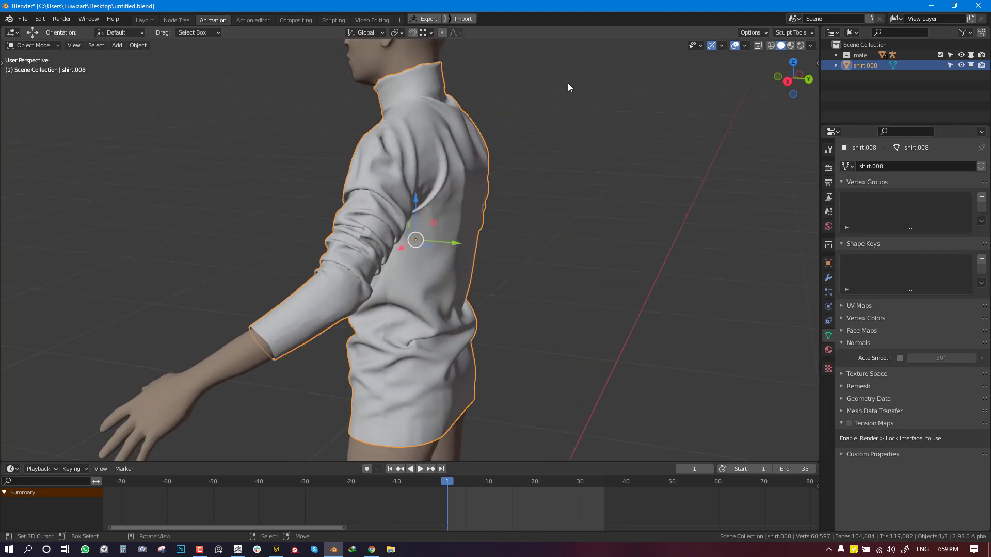
{"action": "key", "text": "q"}
{"action": "left_click", "coordinate": [551, 71]}
{"action": "middle_click_drag", "start_coordinate": [521, 149], "coordinate": [466, 135]}
- Recalculate the normals of the entire shirt mesh to face outside, and check the result on both sides
{"action": "key", "text": "Tab"}
{"action": "key", "text": "alt+a"}
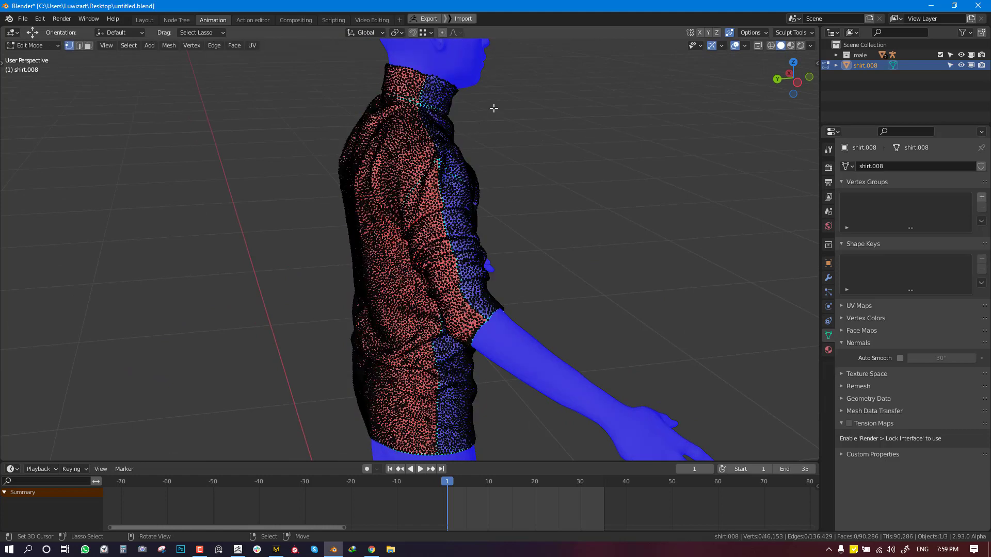
{"action": "key", "text": "a"}
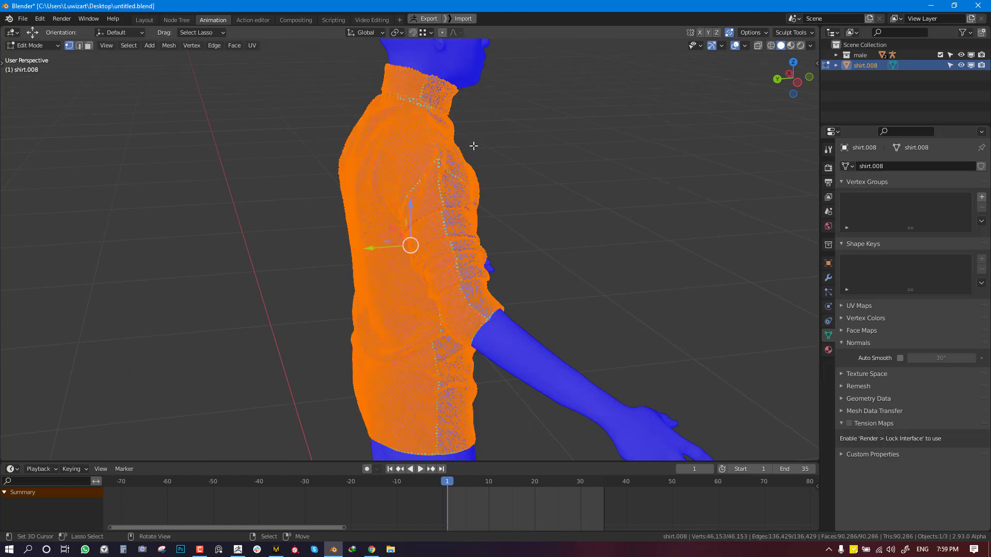
{"action": "key", "text": "shift+n"}
{"action": "scroll", "coordinate": [482, 154], "scroll_direction": "down", "scroll_amount": 2}
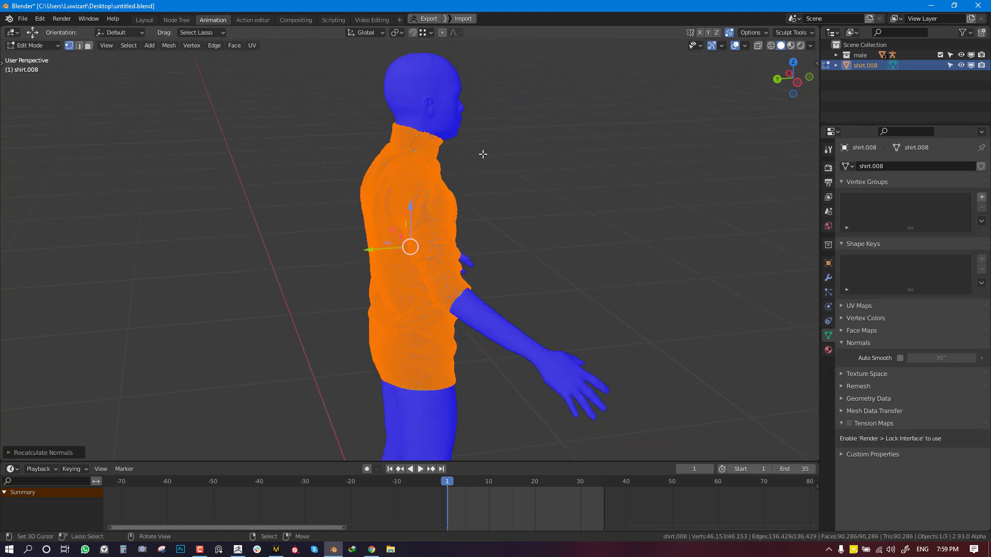
{"action": "key", "text": "Tab"}
{"action": "middle_click_drag", "start_coordinate": [491, 204], "coordinate": [644, 199]}
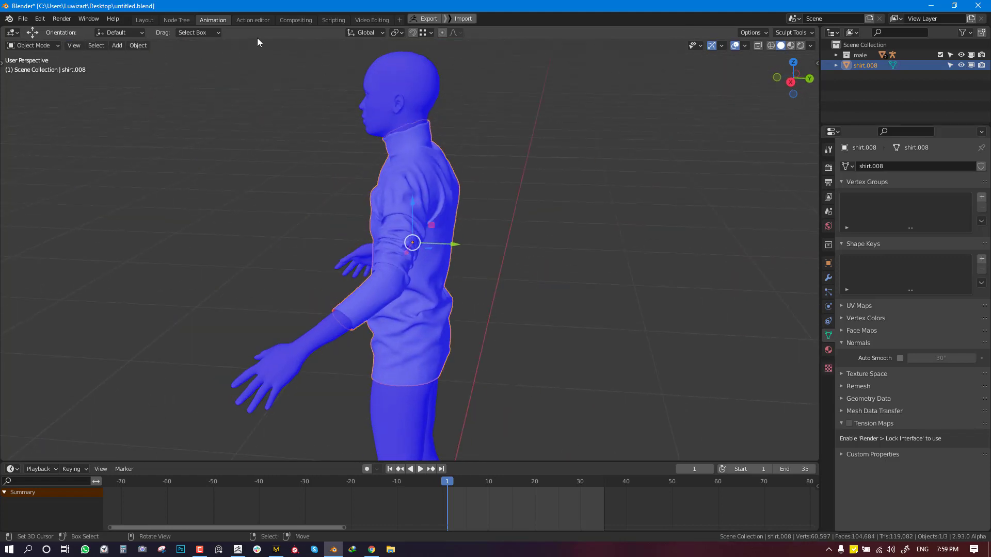
- Look up the Recalculate Outside command for the normals of the selected shirt mesh
{"action": "key", "text": "Tab"}
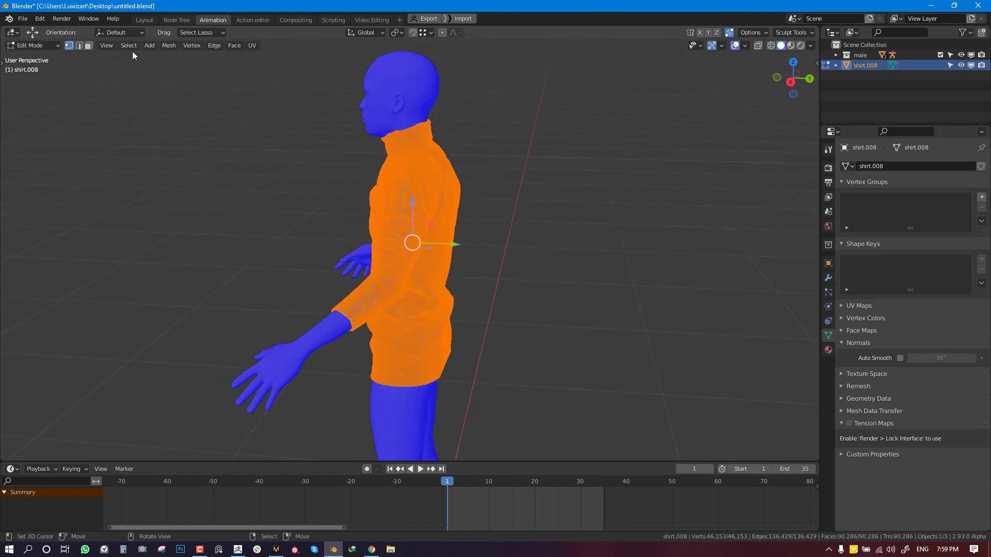
{"action": "left_click", "coordinate": [169, 46]}
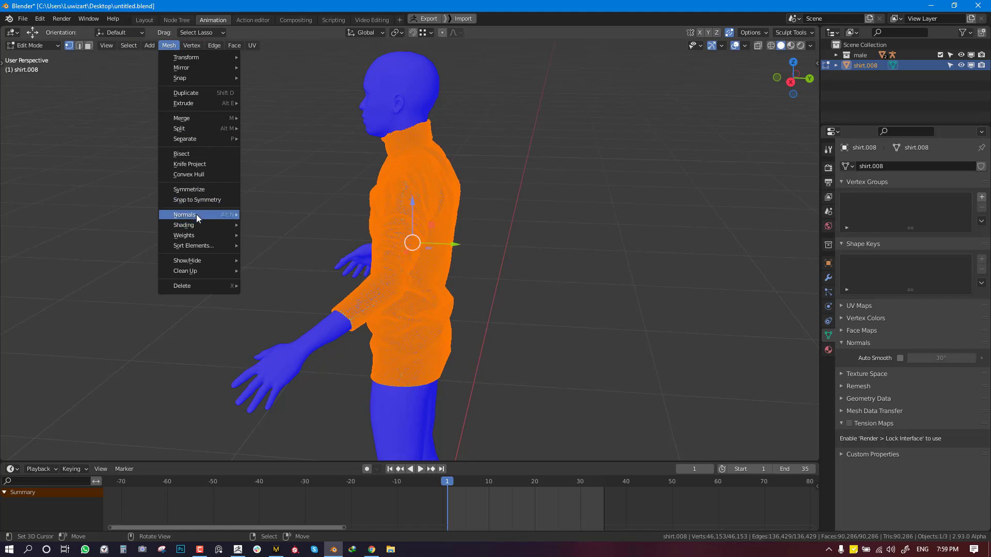
{"action": "mouse_move", "coordinate": [196, 214]}
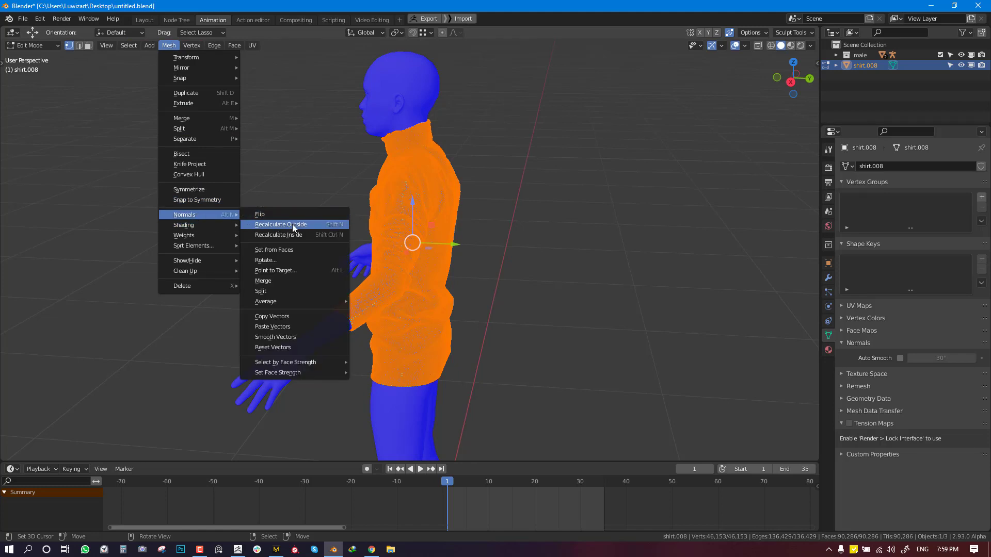
{"action": "left_click", "coordinate": [317, 227]}
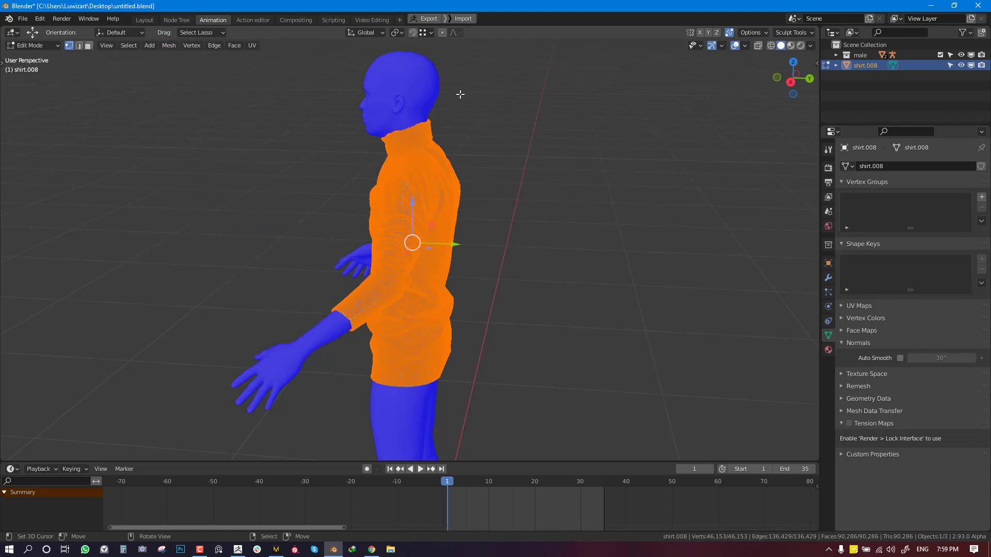
- Return to Object Mode, turn off the Face Orientation overlay, and check the shirt's shading from the front and side
{"action": "key", "text": "Tab"}
{"action": "key", "text": "KP_1"}
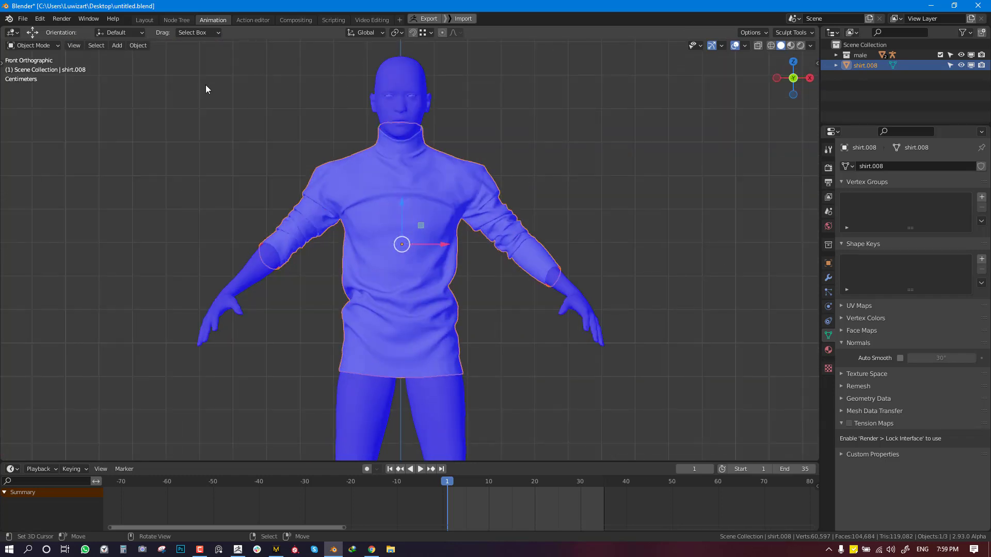
{"action": "left_click", "coordinate": [743, 46]}
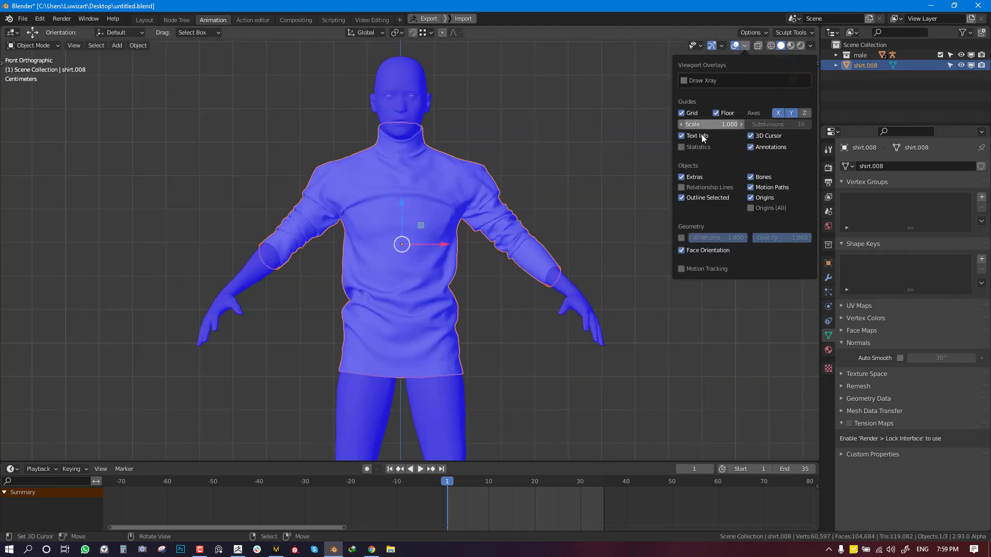
{"action": "left_click", "coordinate": [681, 250]}
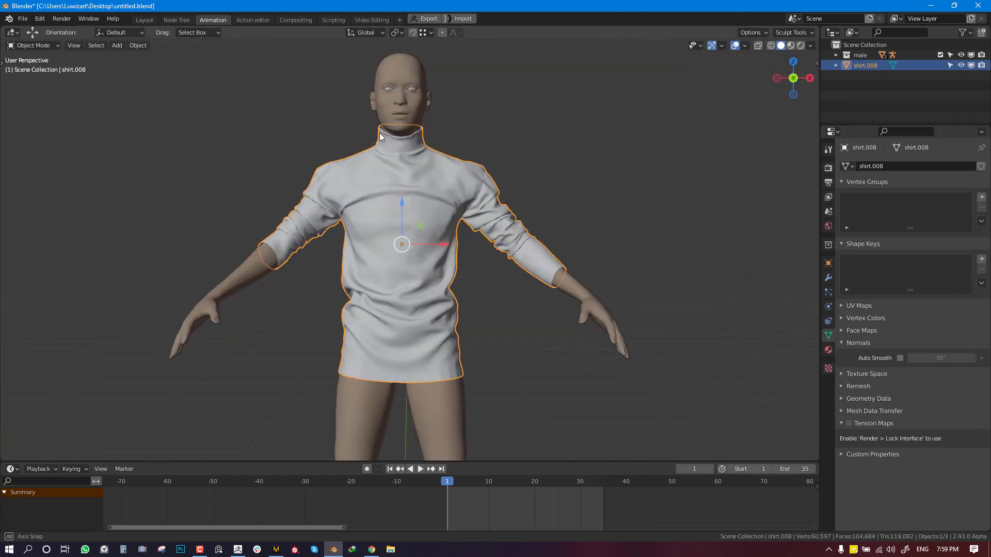
{"action": "middle_click_drag", "start_coordinate": [380, 132], "coordinate": [451, 216]}
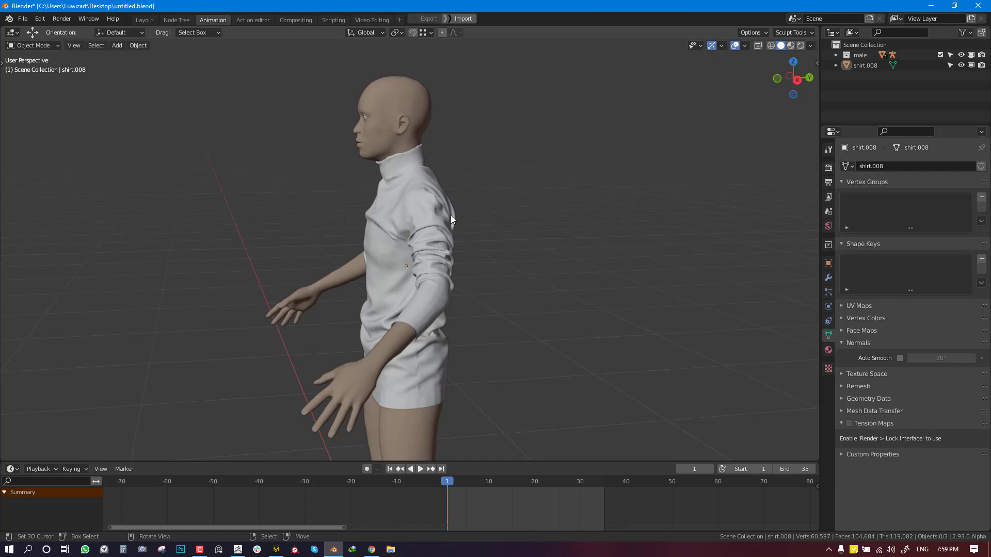
{"action": "middle_click_drag", "start_coordinate": [450, 215], "coordinate": [438, 237]}
- Select the shirt, split the 3D viewport vertically, and switch the new area to the UV Editor
{"action": "left_click", "coordinate": [411, 245]}
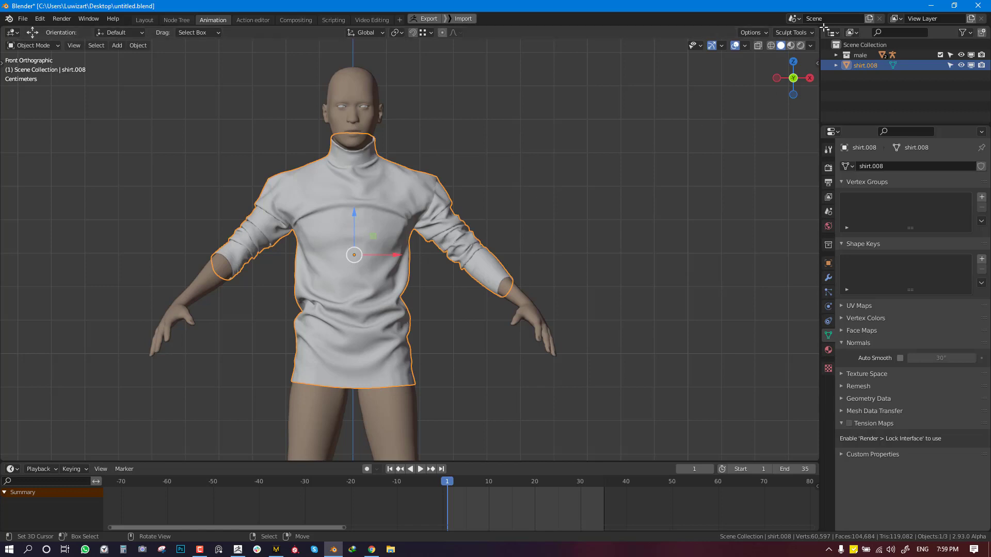
{"action": "left_click_drag", "start_coordinate": [817, 28], "coordinate": [592, 68]}
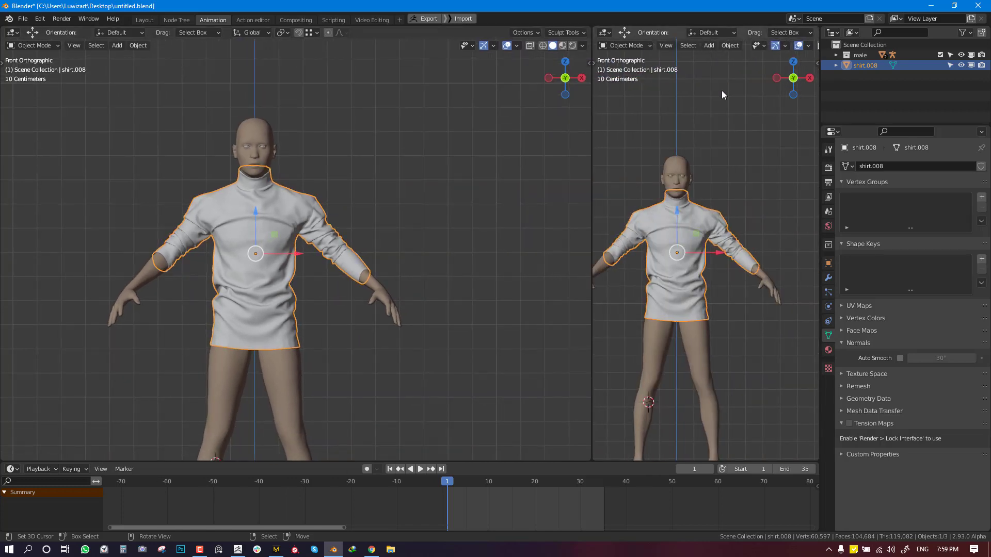
{"action": "key", "text": "shift+F10"}
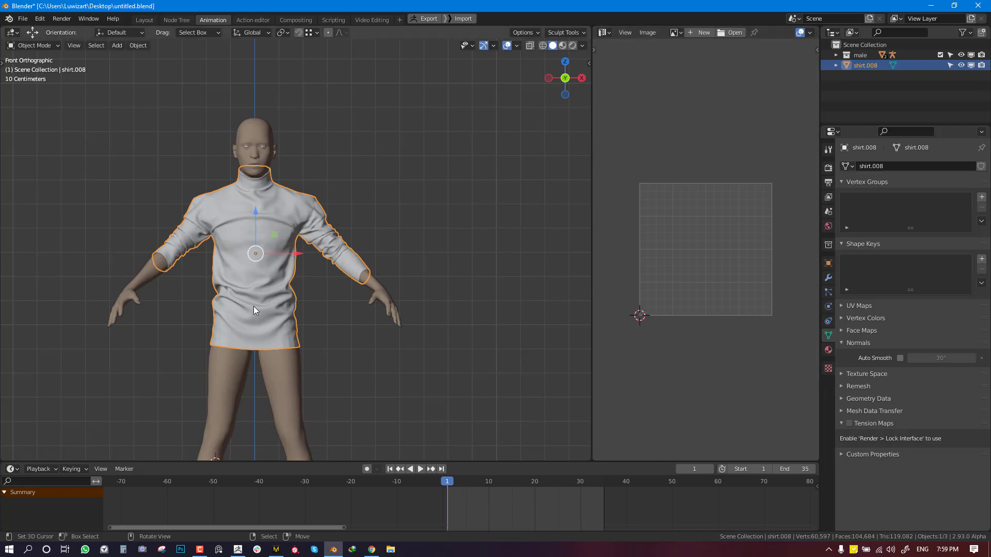
- Enter Edit Mode on the shirt and select all of its UVs in the UV Editor
{"action": "key", "text": "Tab"}
{"action": "middle_click_drag", "start_coordinate": [321, 239], "coordinate": [300, 246]}
{"action": "scroll", "coordinate": [685, 297], "scroll_direction": "down", "scroll_amount": 3}
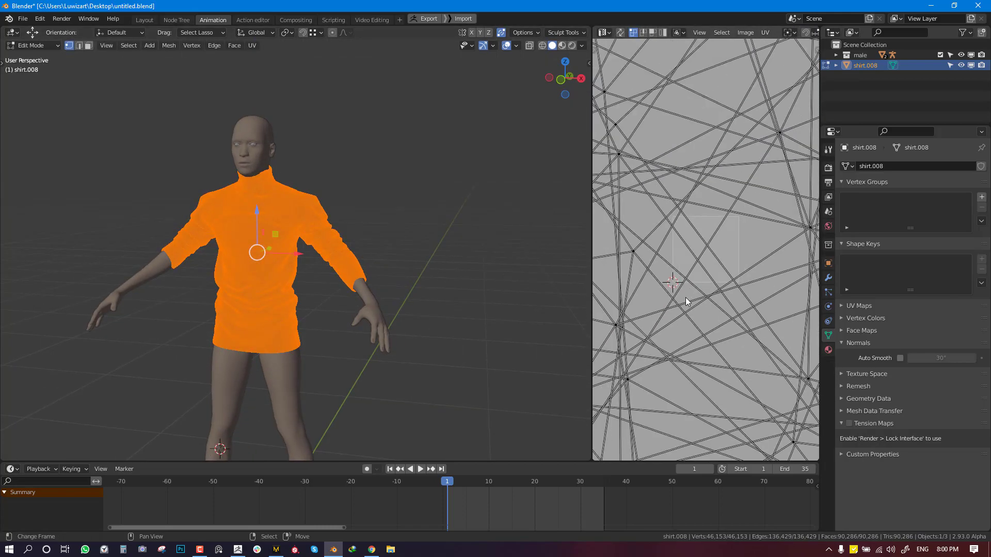
{"action": "scroll", "coordinate": [685, 297], "scroll_direction": "down", "scroll_amount": 5}
{"action": "key", "text": "a"}
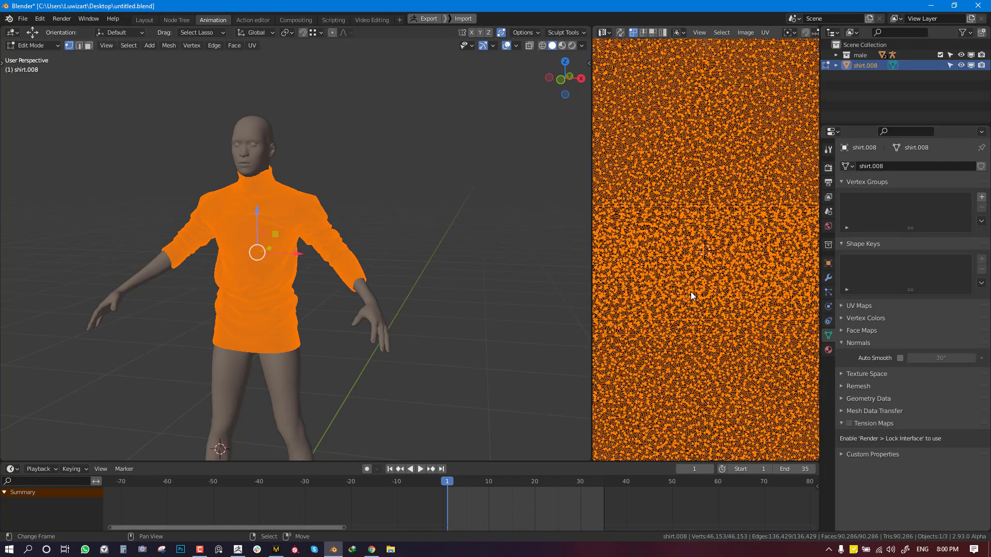
{"action": "scroll", "coordinate": [692, 294], "scroll_direction": "up", "scroll_amount": 1}
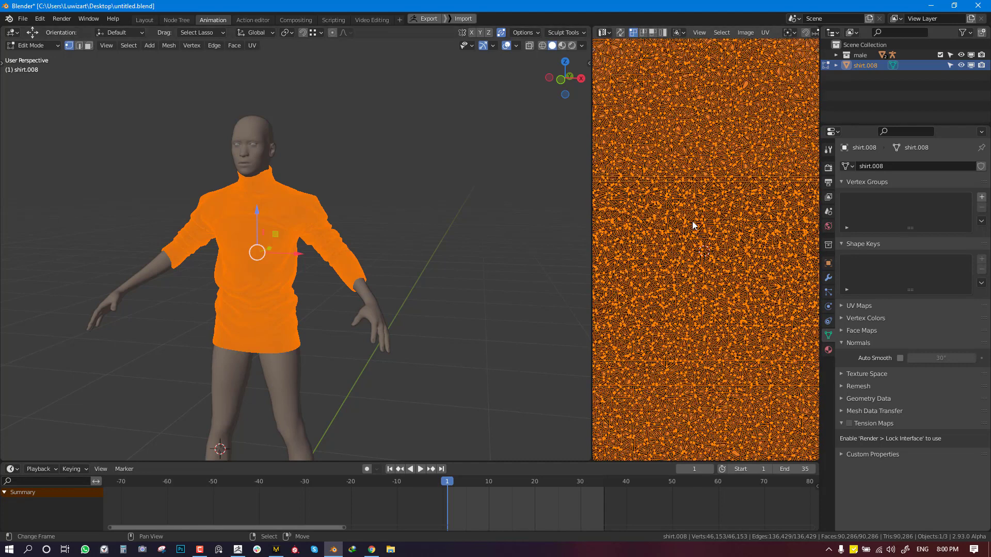
- Create seams from the shirt's existing UV islands and unwrap the whole mesh so its pattern pieces fit the UV square
{"action": "left_click", "coordinate": [765, 33]}
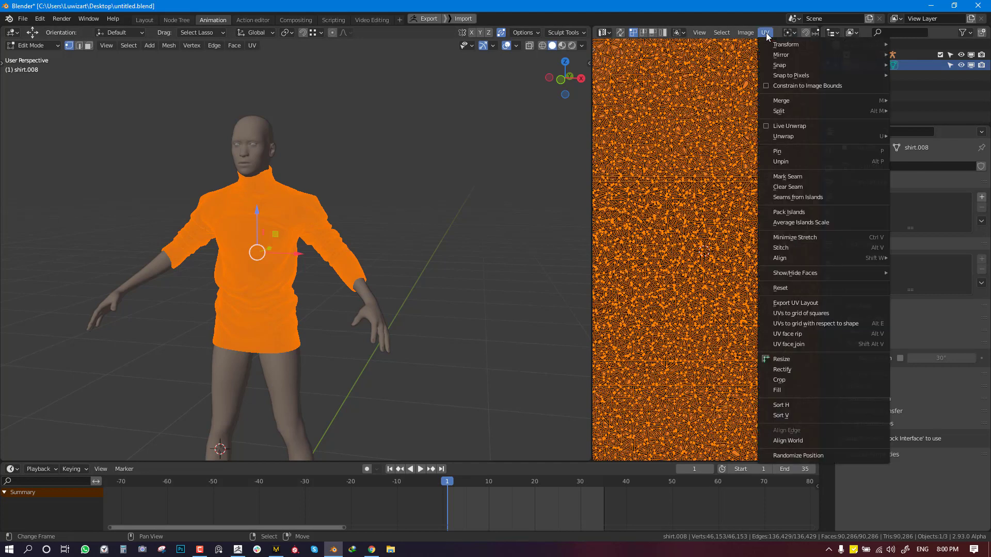
{"action": "left_click", "coordinate": [807, 197]}
{"action": "key", "text": "u"}
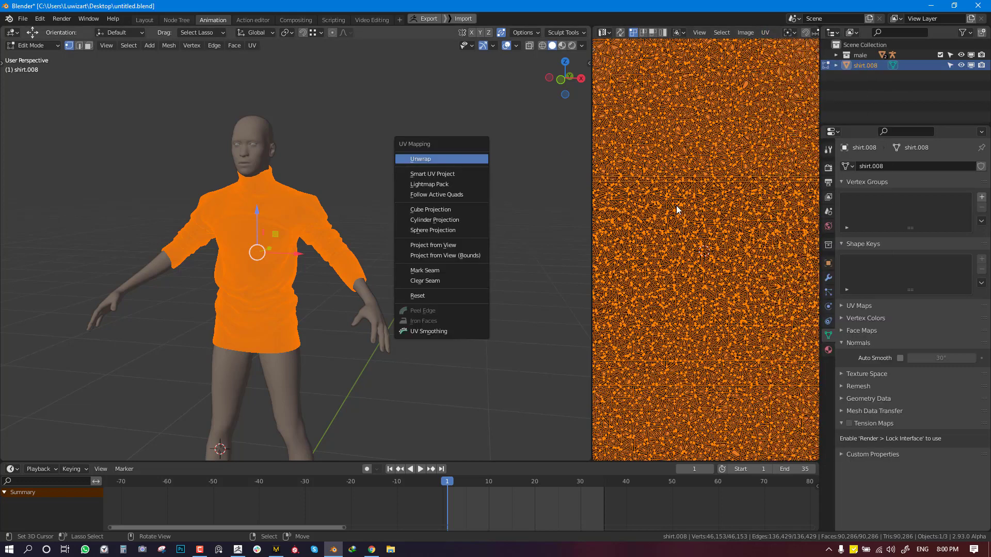
{"action": "left_click", "coordinate": [415, 160]}
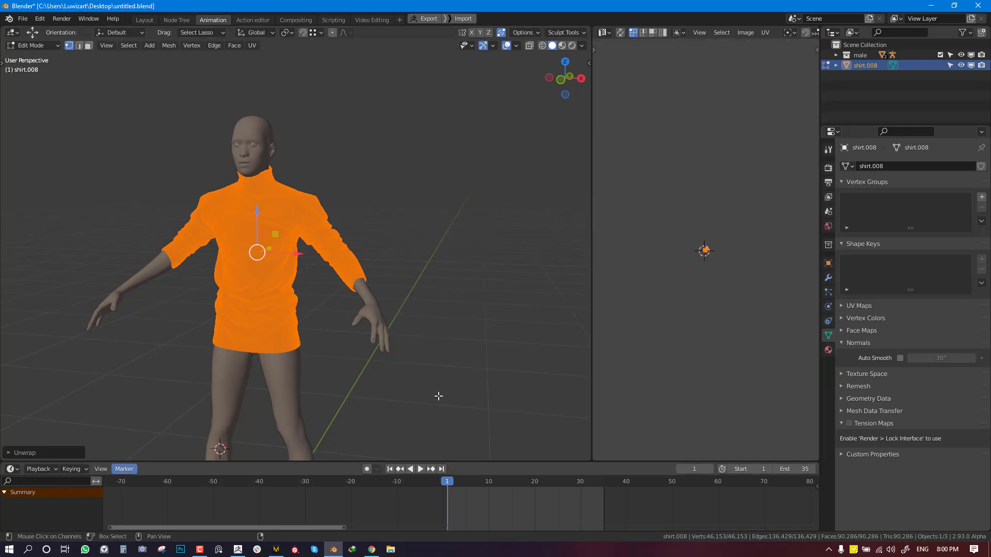
{"action": "scroll", "coordinate": [667, 273], "scroll_direction": "up", "scroll_amount": 8}
{"action": "scroll", "coordinate": [668, 273], "scroll_direction": "up", "scroll_amount": 3}
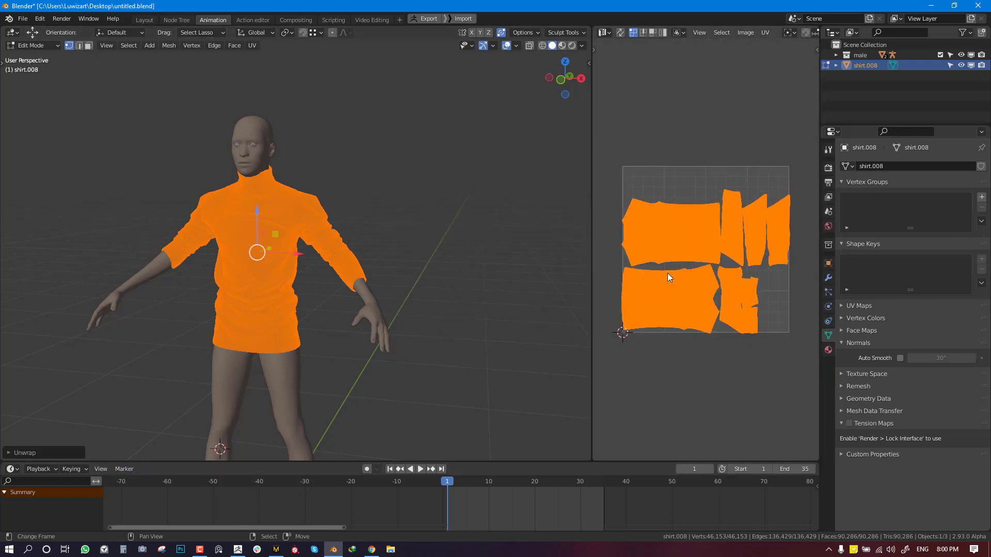
{"action": "middle_click_drag", "start_coordinate": [691, 264], "coordinate": [721, 240]}
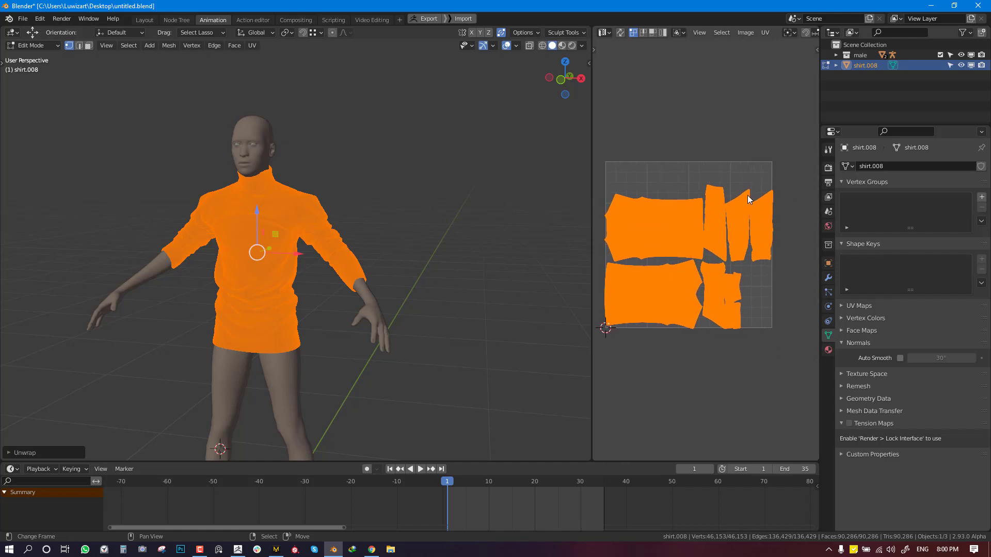
{"action": "key", "text": "r"}
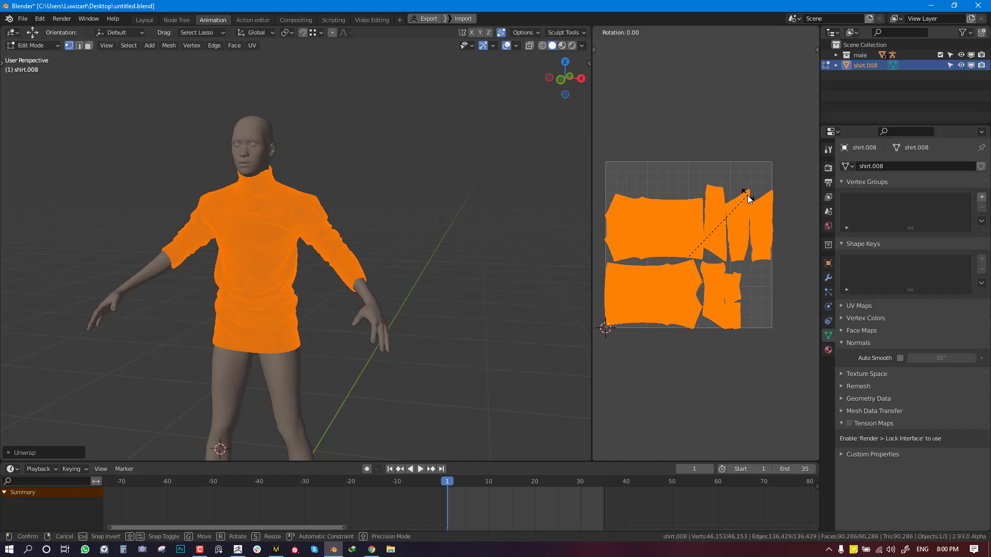
{"action": "key", "text": "Escape"}
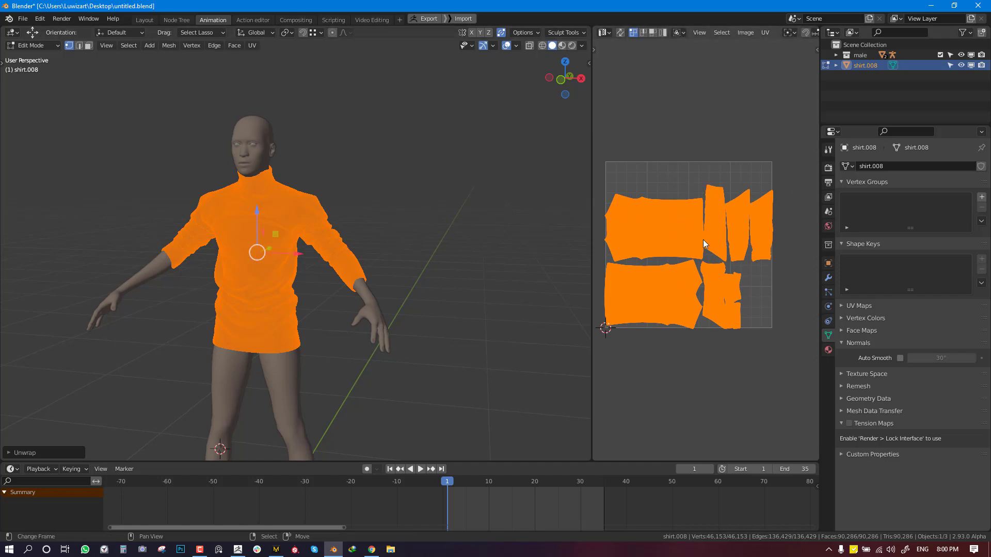
- Return the shirt to Object Mode and deselect everything, leaving free space beside the avatar in view
{"action": "key", "text": "Tab"}
{"action": "middle_click_drag", "start_coordinate": [359, 259], "coordinate": [385, 261]}
{"action": "key", "text": "Tab"}
{"action": "middle_click_drag", "start_coordinate": [389, 316], "coordinate": [343, 255], "text": "shift"}
{"action": "key", "text": "alt+a"}
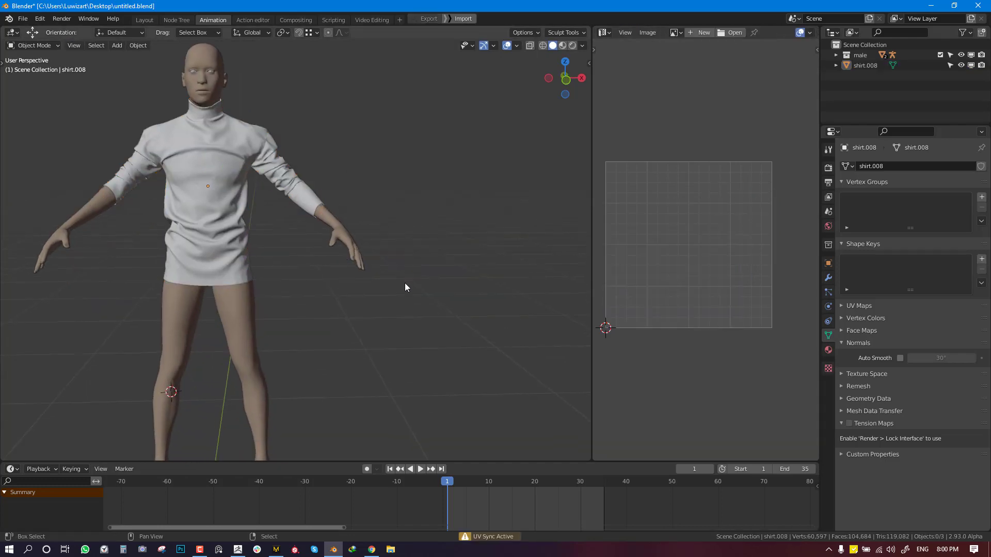
{"action": "middle_click_drag", "start_coordinate": [405, 283], "coordinate": [316, 255], "text": "shift"}
{"action": "scroll", "coordinate": [345, 257], "scroll_direction": "down", "scroll_amount": 3}
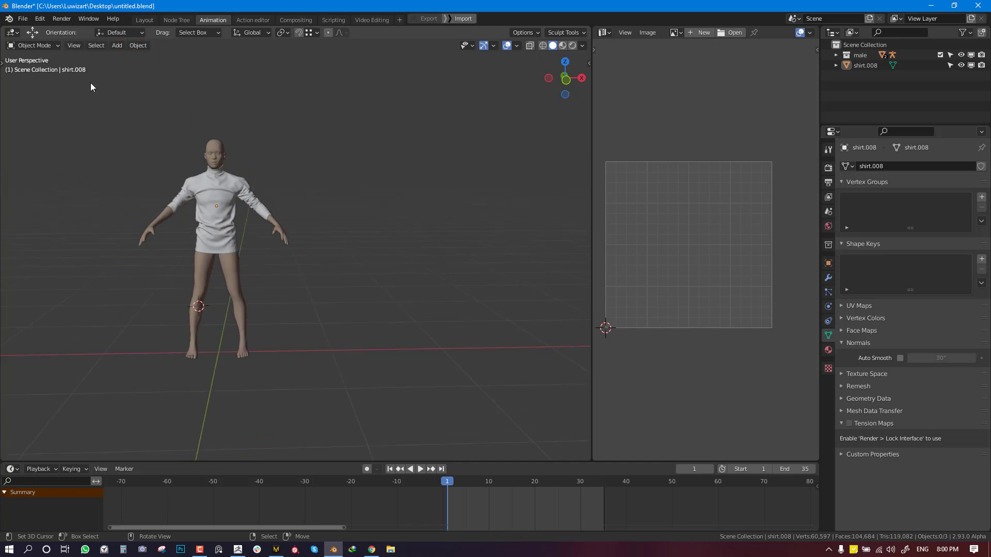
- Place the 3D cursor beside the avatar and add a Monkey mesh there
{"action": "left_click", "coordinate": [139, 45]}
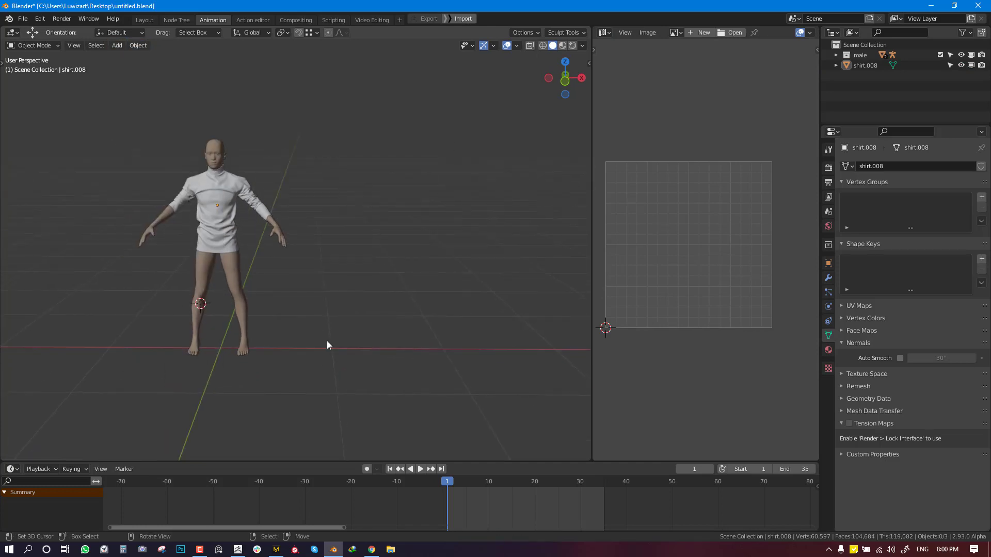
{"action": "left_click", "coordinate": [398, 221]}
{"action": "middle_click_drag", "start_coordinate": [399, 221], "coordinate": [411, 202]}
{"action": "key", "text": "shift+a"}
{"action": "mouse_move", "coordinate": [451, 103]}
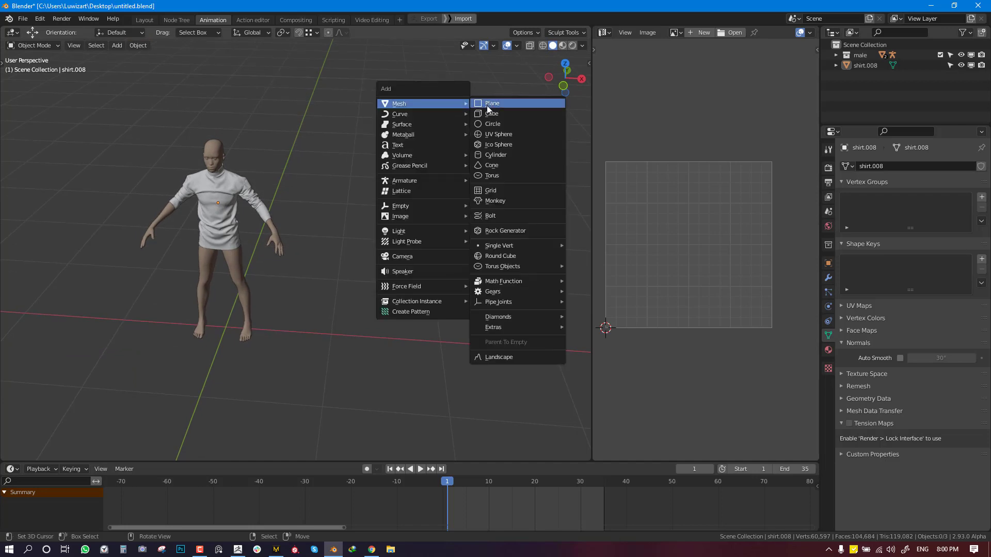
{"action": "left_click", "coordinate": [494, 201]}
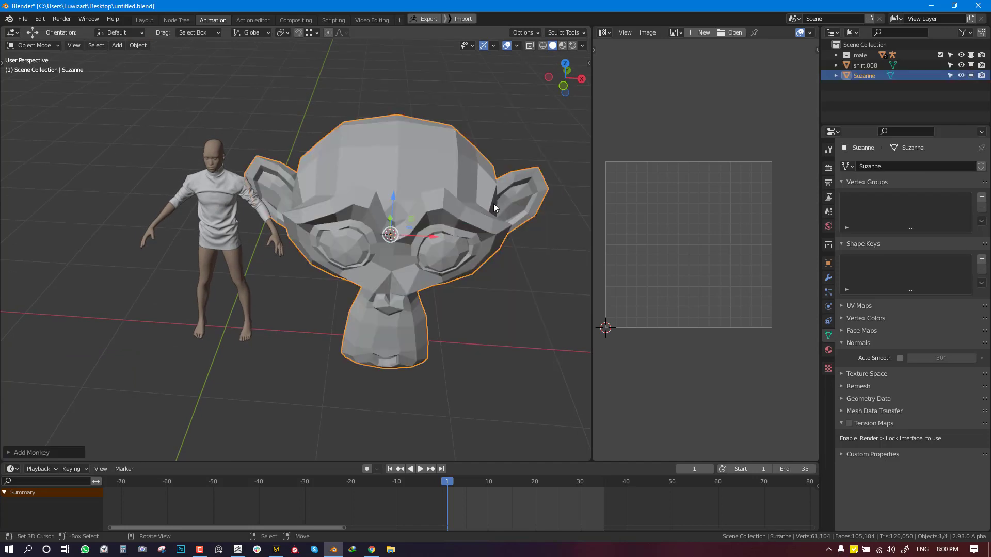
- Enter Edit Mode on the monkey and examine its UV layout in the UV Editor
{"action": "middle_click_drag", "start_coordinate": [493, 203], "coordinate": [454, 243]}
{"action": "scroll", "coordinate": [415, 196], "scroll_direction": "down", "scroll_amount": 4}
{"action": "key", "text": "Tab"}
{"action": "scroll", "coordinate": [686, 257], "scroll_direction": "up", "scroll_amount": 2}
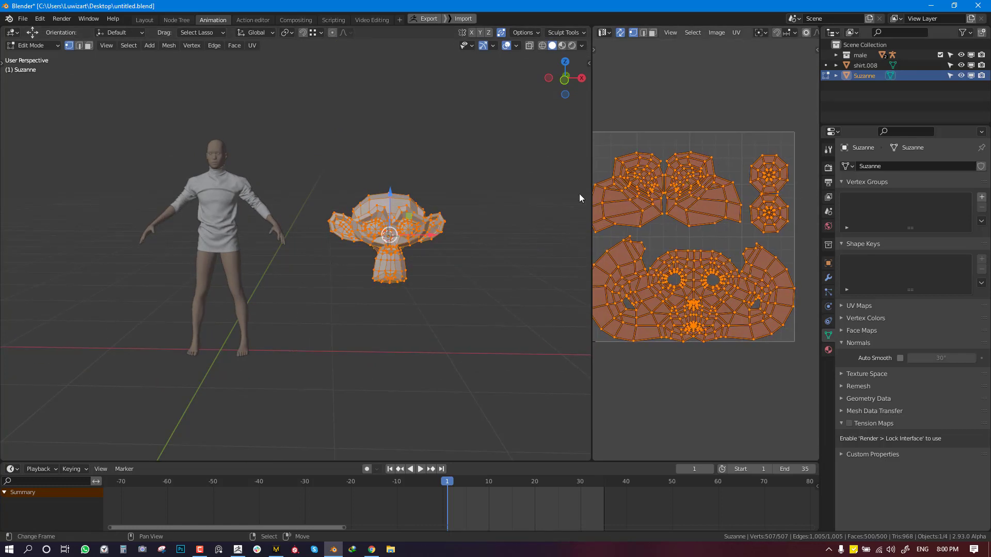
- Return to Object Mode and run Create UV Mesh on the monkey to generate a flattened copy from its UVs
{"action": "key", "text": "Tab"}
{"action": "left_click", "coordinate": [138, 45]}
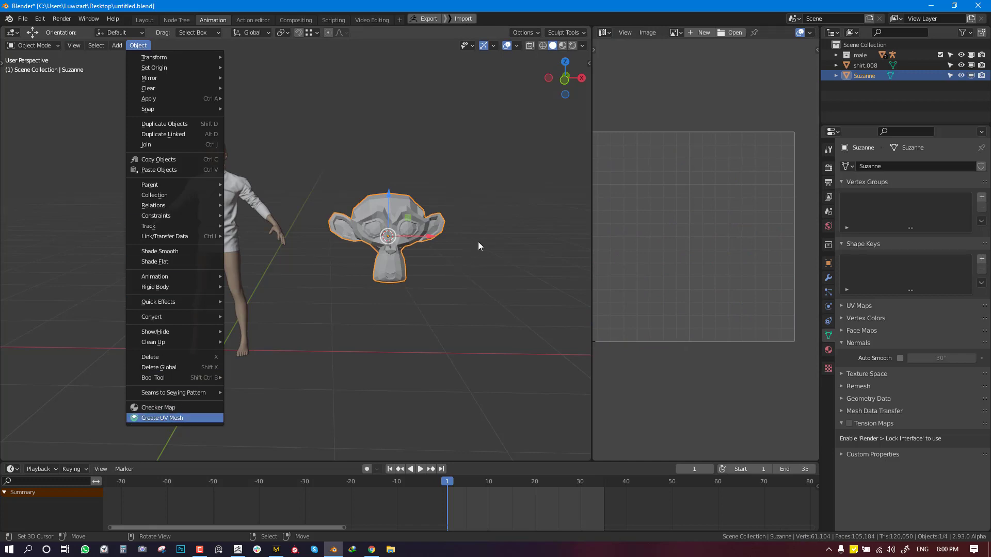
{"action": "key", "text": "Return"}
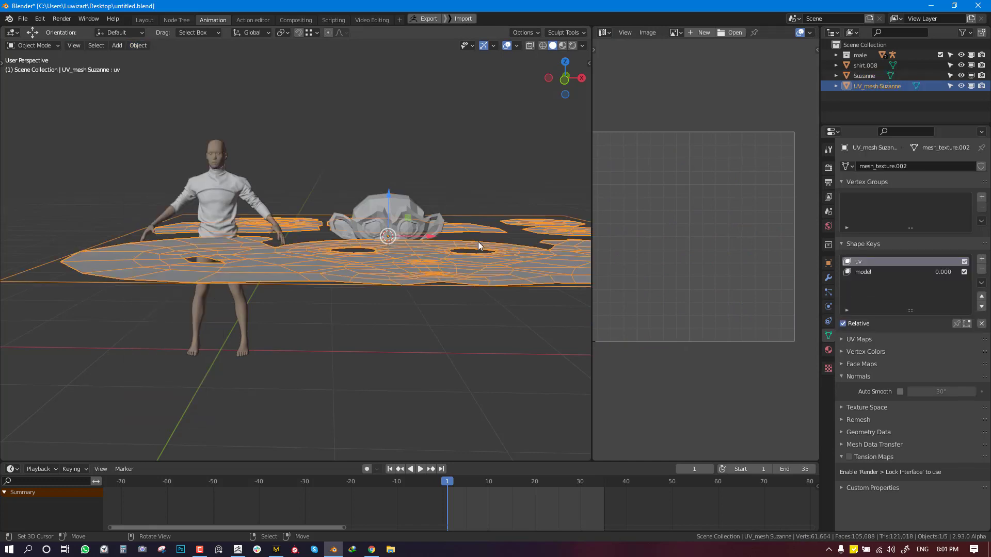
{"action": "middle_click_drag", "start_coordinate": [478, 242], "coordinate": [385, 282]}
{"action": "middle_click_drag", "start_coordinate": [302, 276], "coordinate": [271, 249]}
{"action": "scroll", "coordinate": [345, 262], "scroll_direction": "up", "scroll_amount": 2}
{"action": "scroll", "coordinate": [365, 181], "scroll_direction": "down", "scroll_amount": 3}
{"action": "middle_click_drag", "start_coordinate": [327, 270], "coordinate": [376, 277]}
- Compare the topology of the monkey head with that of its flattened UV mesh, and reselect the UV mesh
{"action": "key", "text": "Tab"}
{"action": "key", "text": "Tab"}
{"action": "left_click", "coordinate": [308, 236]}
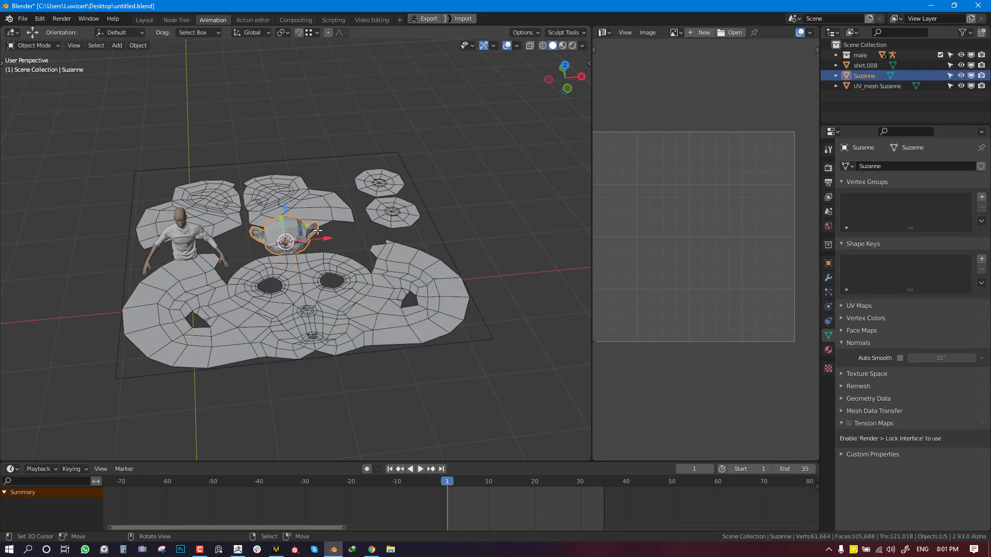
{"action": "key", "text": "Tab"}
{"action": "key", "text": "Tab"}
{"action": "left_click", "coordinate": [348, 277]}
{"action": "middle_click_drag", "start_coordinate": [407, 271], "coordinate": [378, 273]}
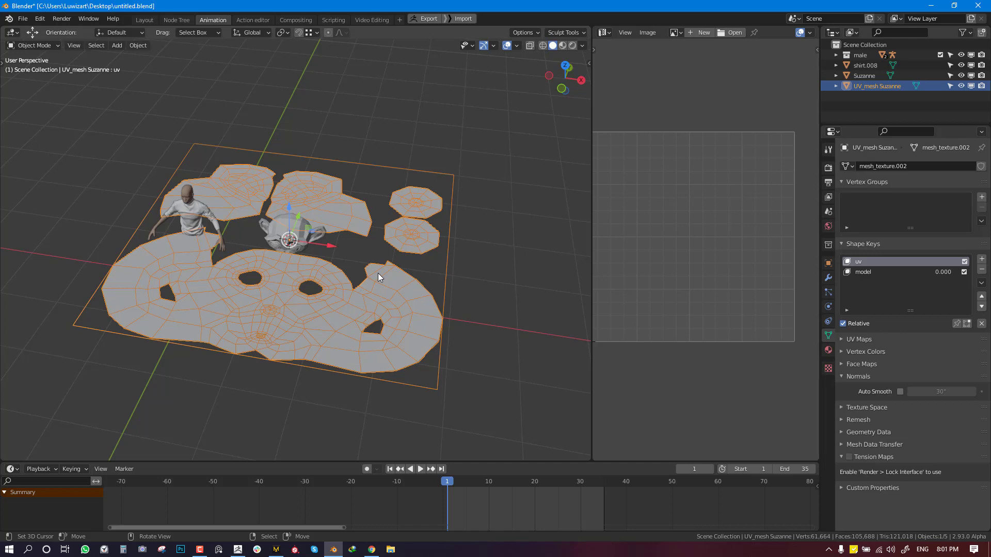
- Select the model shape key of the flattened UV mesh and try out its value, returning it to 0.000
{"action": "middle_click_drag", "start_coordinate": [367, 289], "coordinate": [358, 299]}
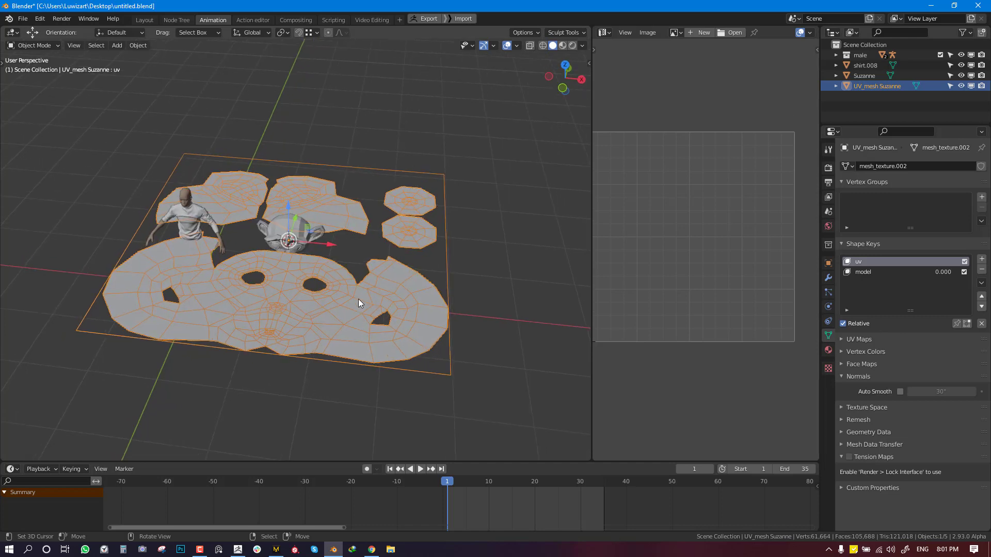
{"action": "middle_click_drag", "start_coordinate": [358, 299], "coordinate": [373, 274]}
{"action": "scroll", "coordinate": [380, 320], "scroll_direction": "up", "scroll_amount": 3}
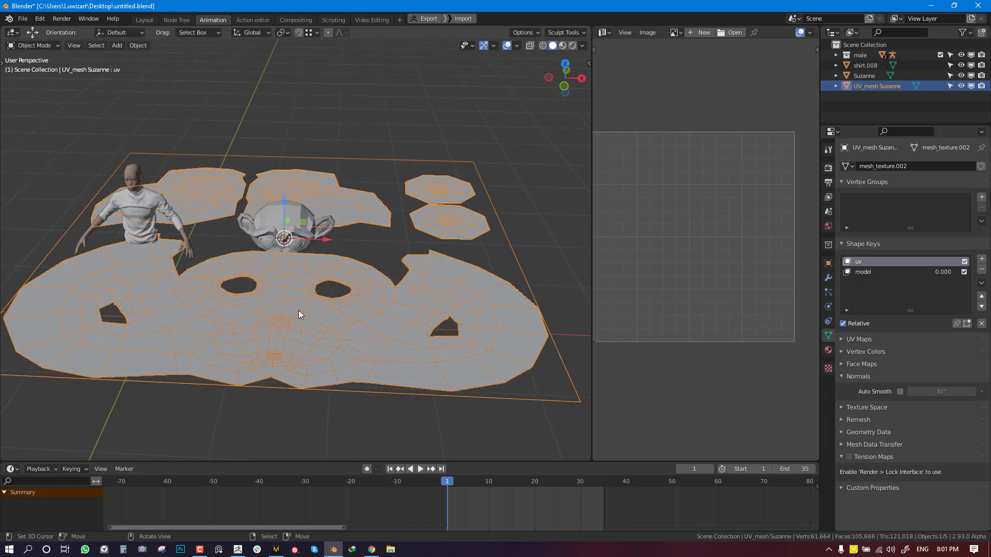
{"action": "middle_click_drag", "start_coordinate": [298, 311], "coordinate": [268, 307]}
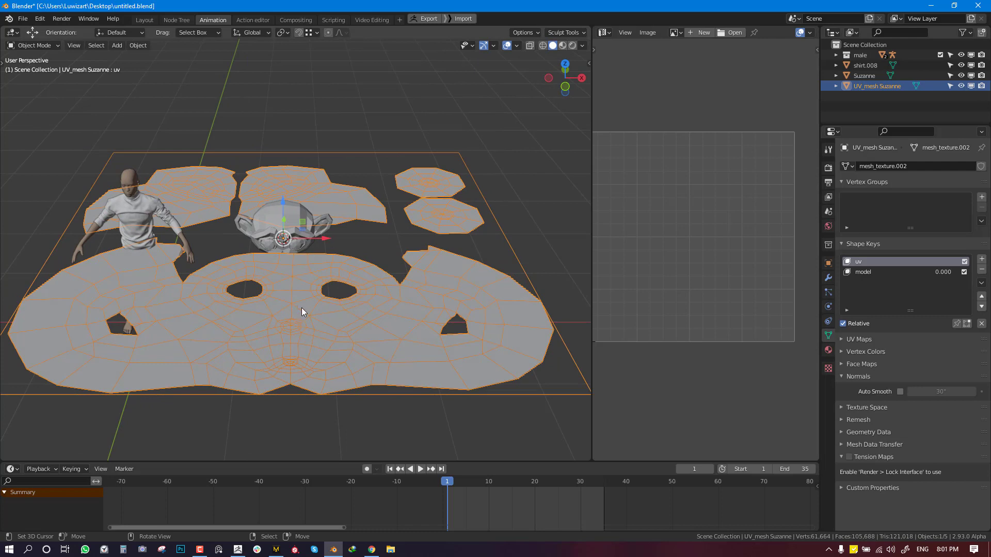
{"action": "scroll", "coordinate": [301, 307], "scroll_direction": "down", "scroll_amount": 4}
{"action": "mouse_move", "coordinate": [413, 332]}
{"action": "middle_mouse_down"}
{"action": "mouse_move", "coordinate": [448, 345]}
{"action": "mouse_move", "coordinate": [397, 333]}
{"action": "middle_mouse_up"}
{"action": "scroll", "coordinate": [450, 342], "scroll_direction": "up", "scroll_amount": 2}
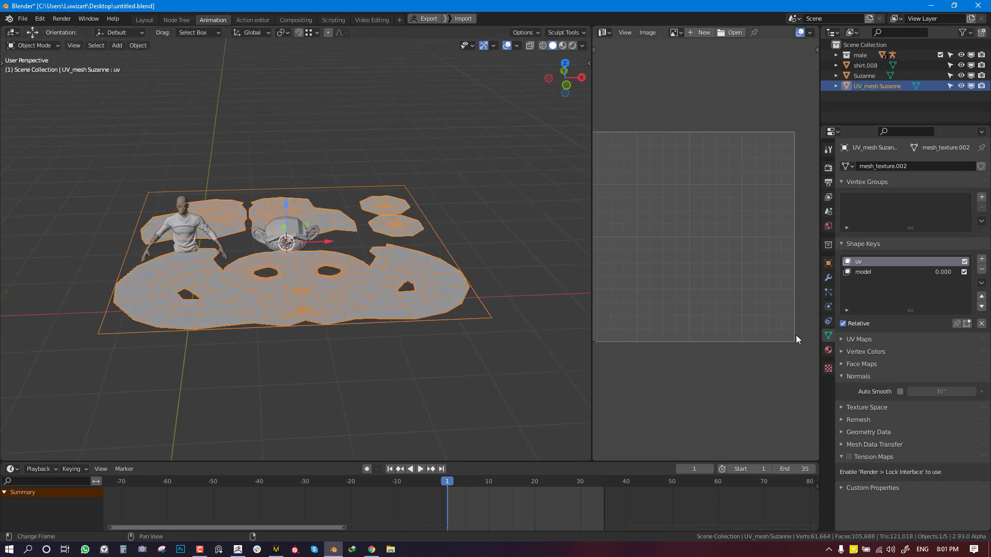
{"action": "left_click", "coordinate": [889, 272]}
{"action": "mouse_move", "coordinate": [915, 336]}
{"action": "left_mouse_down"}
{"action": "mouse_move", "coordinate": [975, 337]}
{"action": "mouse_move", "coordinate": [898, 336]}
{"action": "left_mouse_up"}
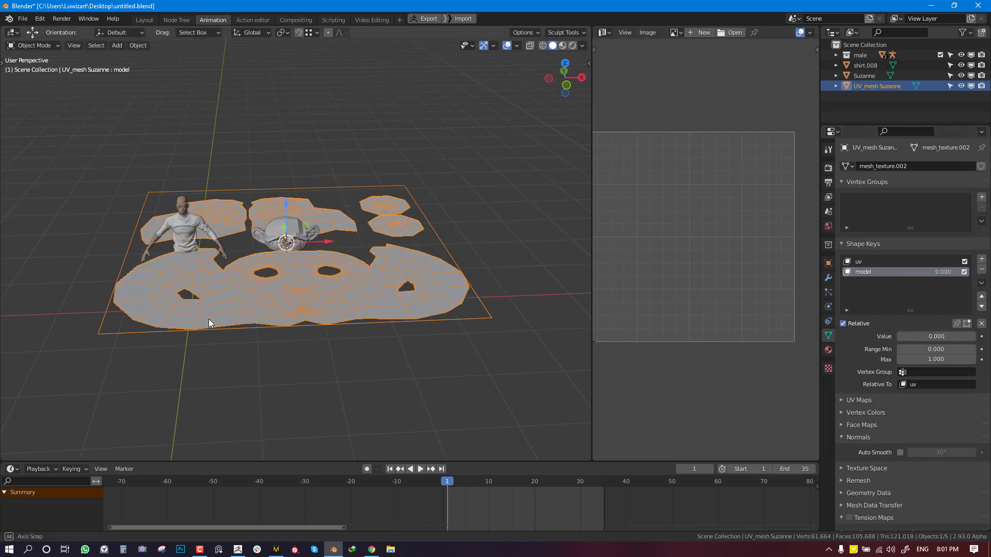
- Examine the flattened UV mesh around the monkey head and the avatar from several angles
{"action": "middle_click_drag", "start_coordinate": [283, 289], "coordinate": [284, 310]}
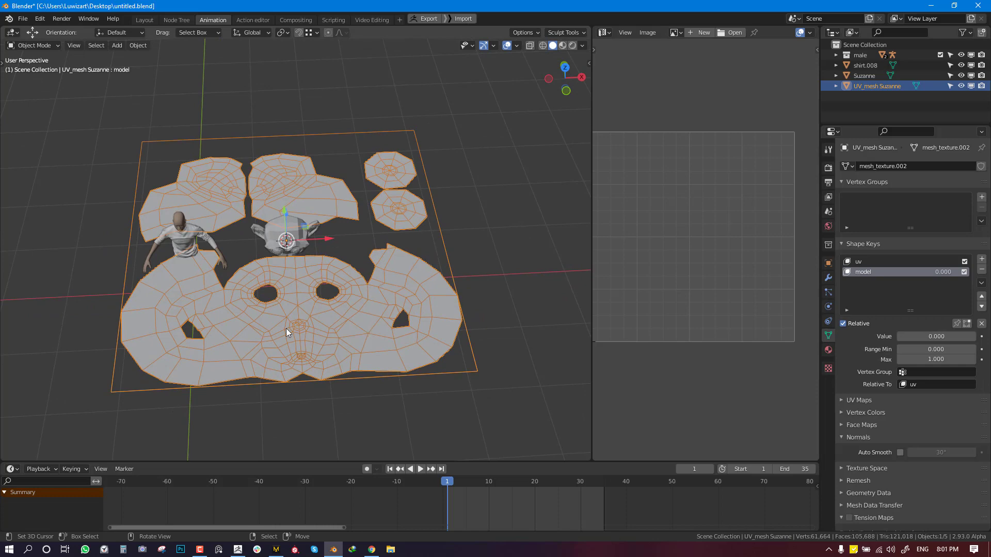
{"action": "middle_click_drag", "start_coordinate": [291, 225], "coordinate": [281, 206]}
{"action": "scroll", "coordinate": [281, 206], "scroll_direction": "up", "scroll_amount": 1}
{"action": "middle_click_drag", "start_coordinate": [297, 248], "coordinate": [335, 262]}
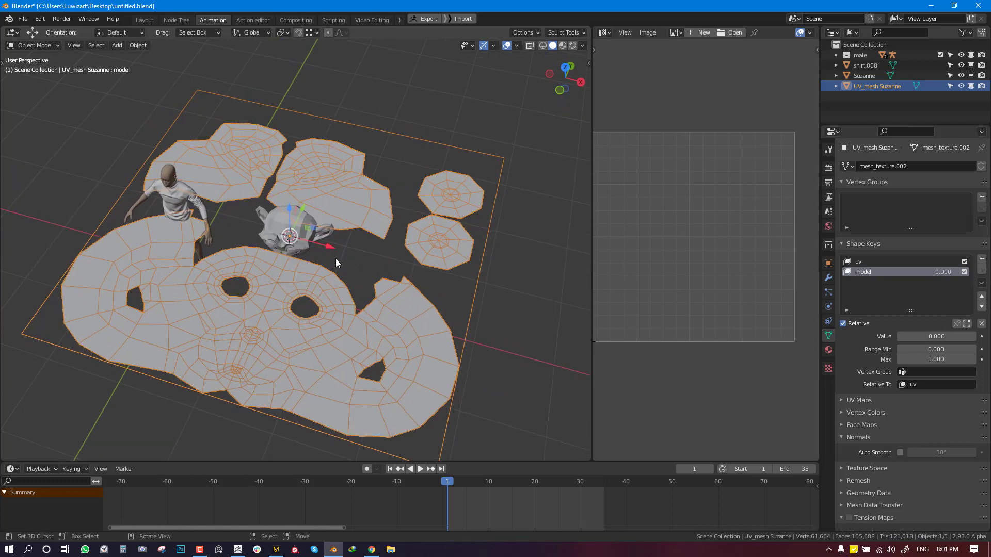
{"action": "scroll", "coordinate": [335, 260], "scroll_direction": "down", "scroll_amount": 4}
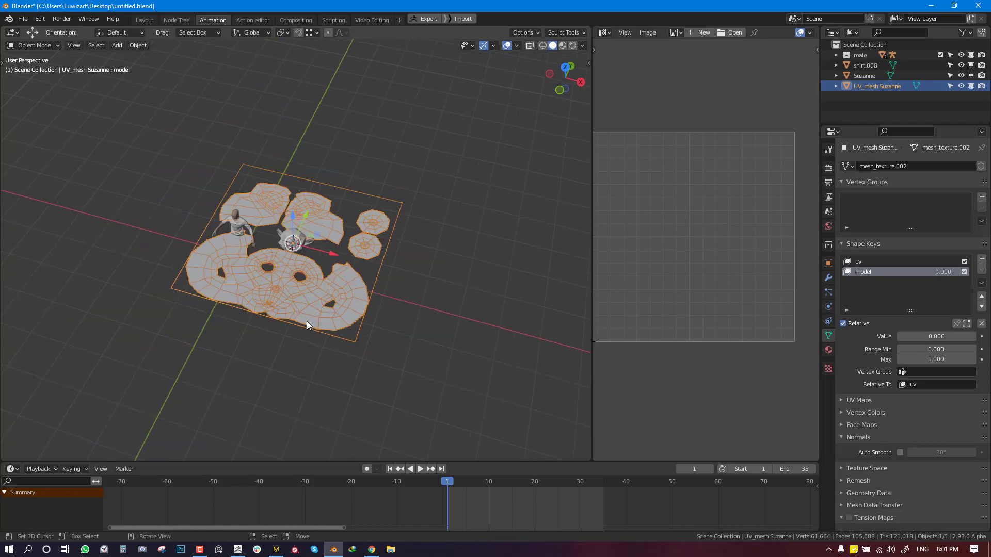
{"action": "middle_click_drag", "start_coordinate": [306, 323], "coordinate": [324, 303]}
{"action": "scroll", "coordinate": [324, 300], "scroll_direction": "up", "scroll_amount": 2}
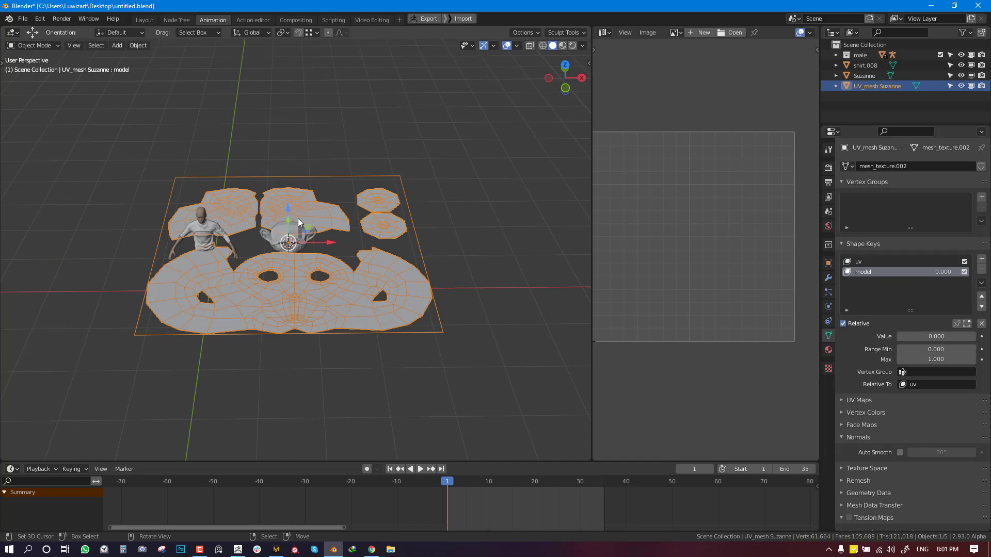
{"action": "scroll", "coordinate": [298, 218], "scroll_direction": "up", "scroll_amount": 3}
{"action": "middle_click_drag", "start_coordinate": [305, 227], "coordinate": [289, 227]}
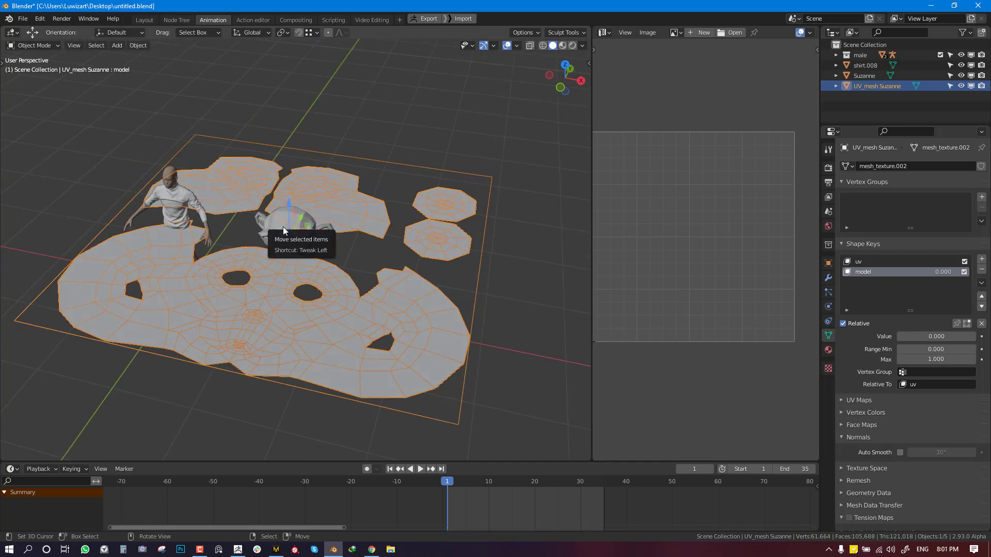
{"action": "middle_click_drag", "start_coordinate": [283, 230], "coordinate": [342, 216]}
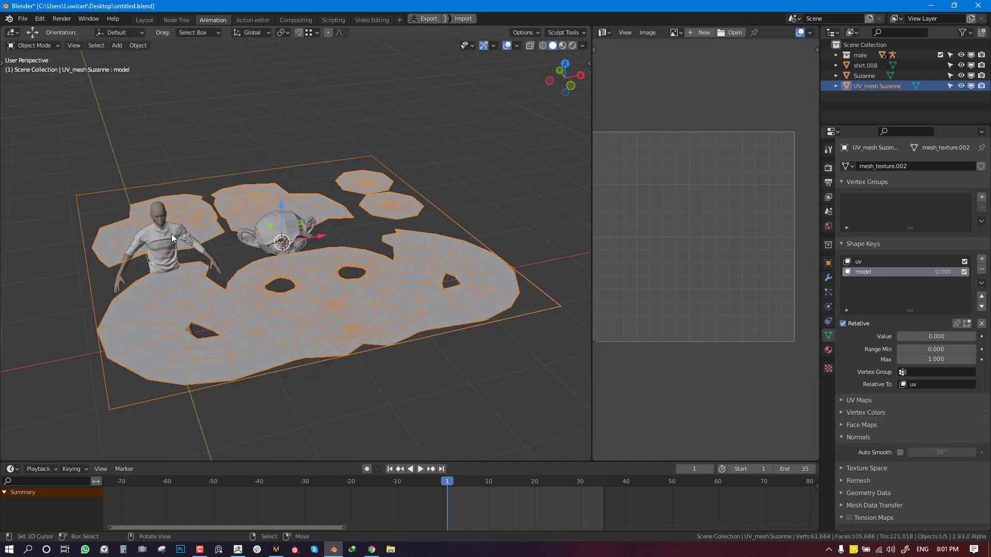
{"action": "middle_click_drag", "start_coordinate": [405, 183], "coordinate": [366, 181]}
{"action": "scroll", "coordinate": [366, 181], "scroll_direction": "up", "scroll_amount": 3}
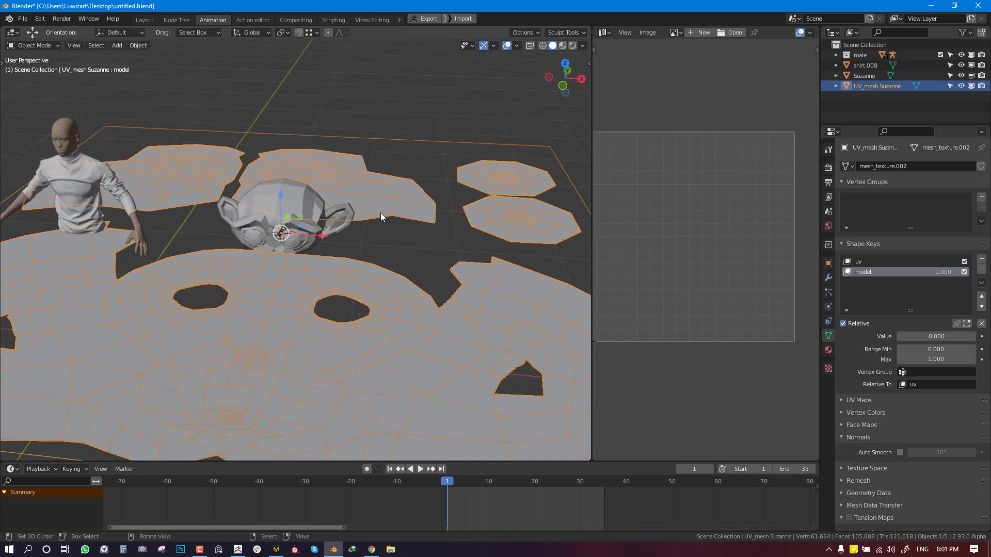
{"action": "scroll", "coordinate": [314, 269], "scroll_direction": "down", "scroll_amount": 4}
- In Edit Mode, activate the uv shape key and delete the rectangular border around the UV mesh's islands
{"action": "key", "text": "Tab"}
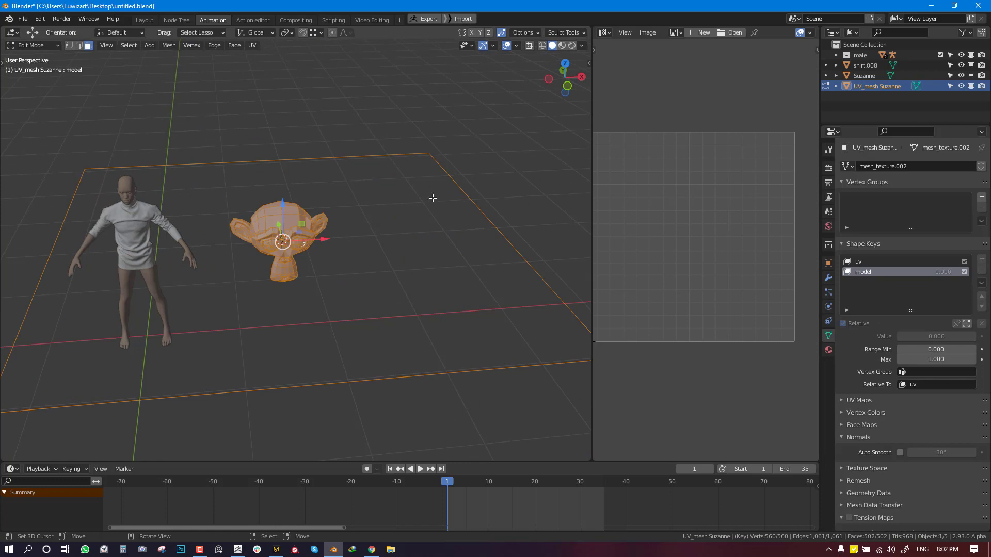
{"action": "left_click", "coordinate": [877, 262]}
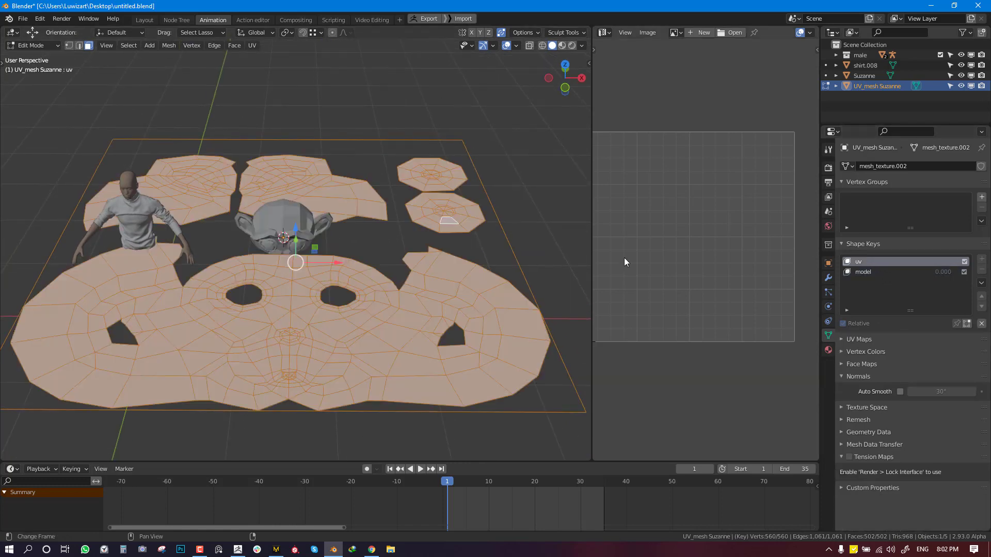
{"action": "right_click", "coordinate": [471, 139]}
{"action": "key", "text": "ctrl+l"}
{"action": "key", "text": "x"}
{"action": "left_click", "coordinate": [468, 124]}
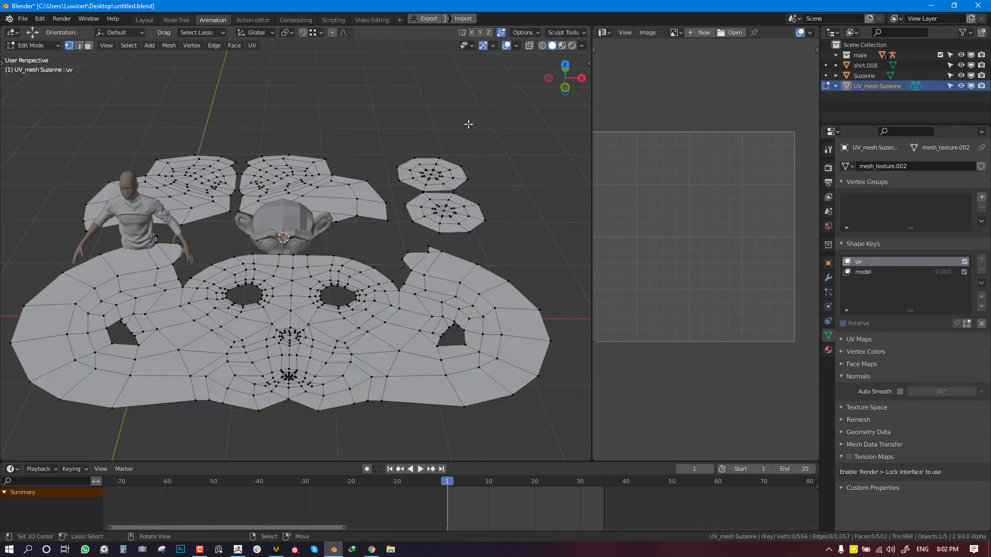
- Return to Object Mode and delete both the flattened UV mesh and the original monkey
{"action": "key", "text": "Tab"}
{"action": "key", "text": "x"}
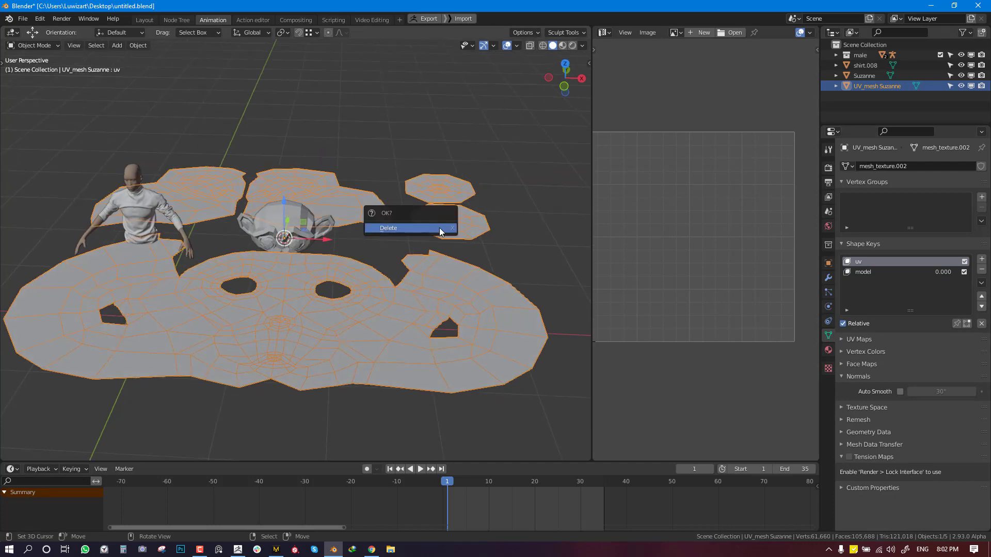
{"action": "left_click", "coordinate": [439, 236]}
{"action": "left_click", "coordinate": [293, 237]}
{"action": "key", "text": "x"}
{"action": "left_click", "coordinate": [293, 237]}
- Frame the avatar in the front view and select its shirt
{"action": "key", "text": "KP_1"}
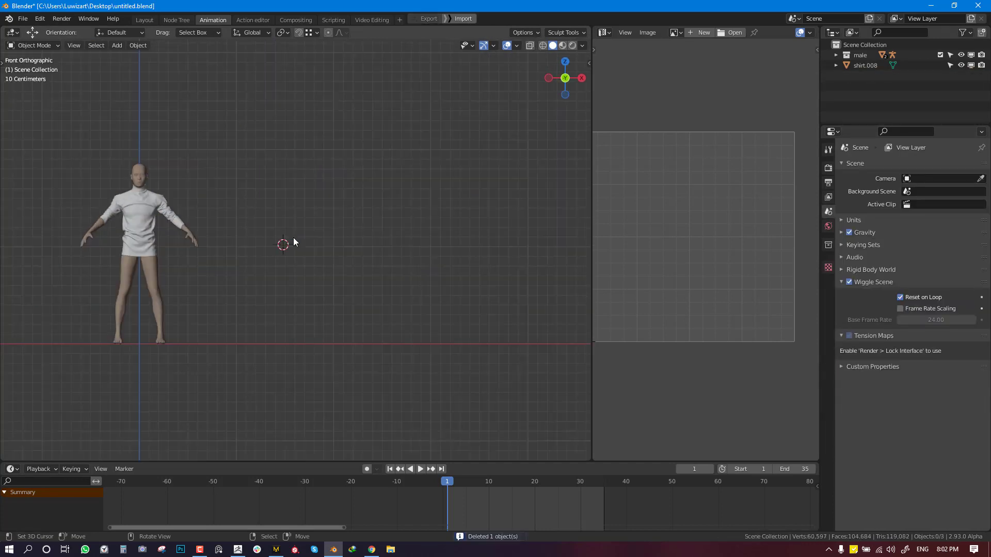
{"action": "key", "text": "Home"}
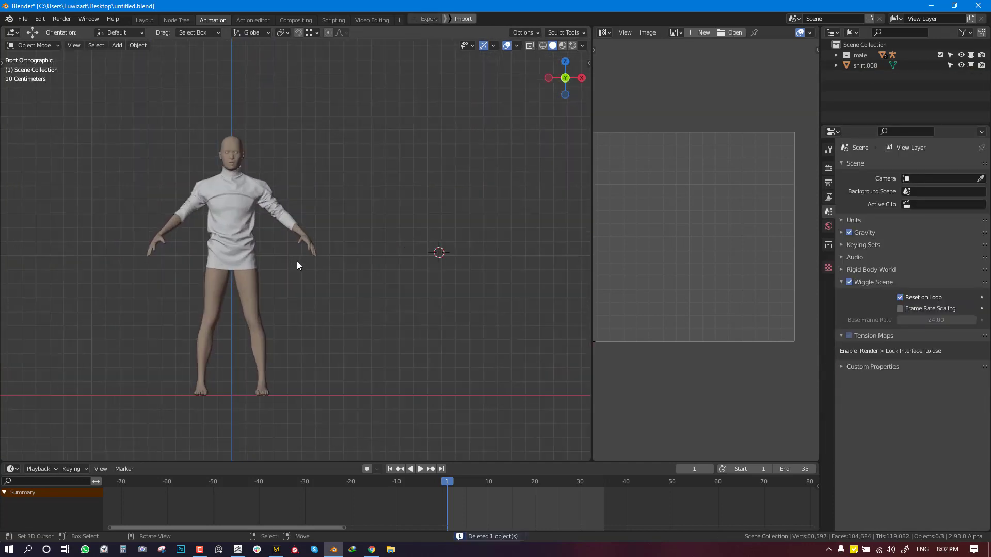
{"action": "left_click", "coordinate": [243, 219]}
{"action": "scroll", "coordinate": [265, 212], "scroll_direction": "up", "scroll_amount": 2}
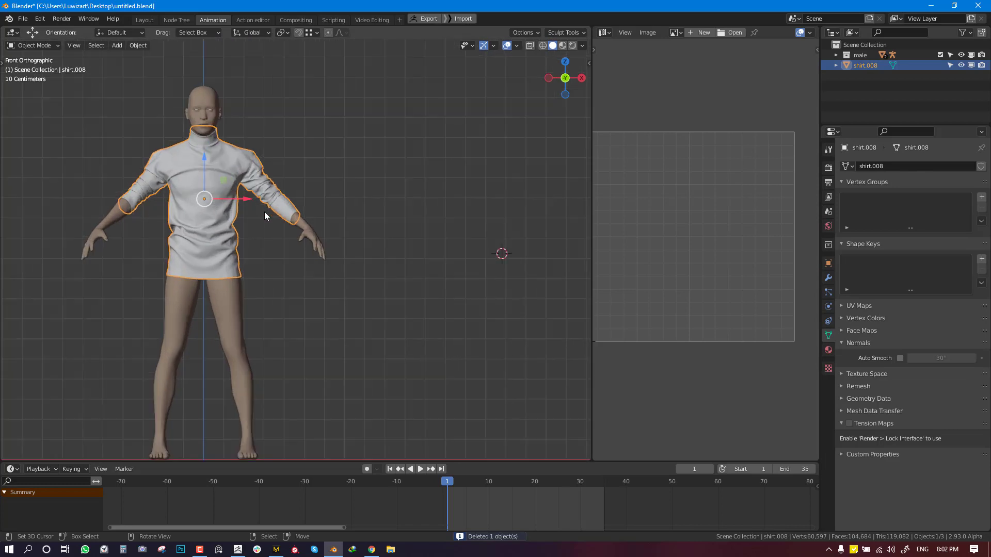
{"action": "left_click", "coordinate": [141, 45]}
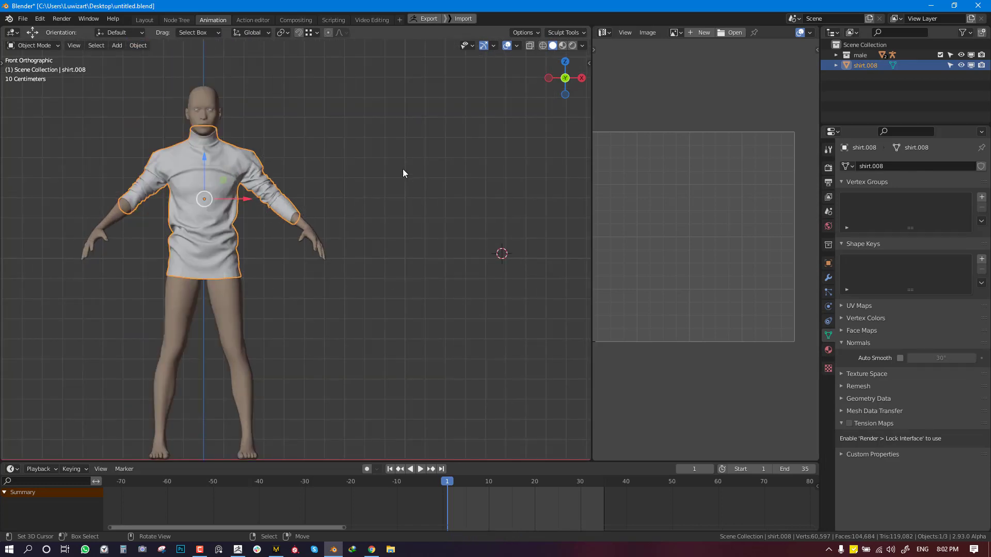
- Examine the shirt's body, sleeves and armhole areas from several angles, ending close up in the front view
{"action": "middle_click_drag", "start_coordinate": [403, 172], "coordinate": [337, 241]}
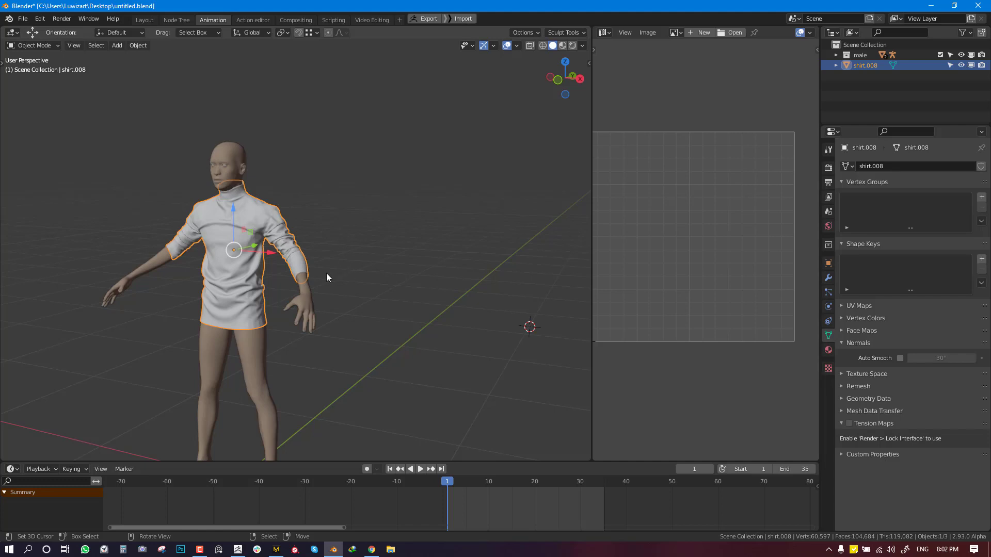
{"action": "middle_click_drag", "start_coordinate": [326, 277], "coordinate": [312, 244]}
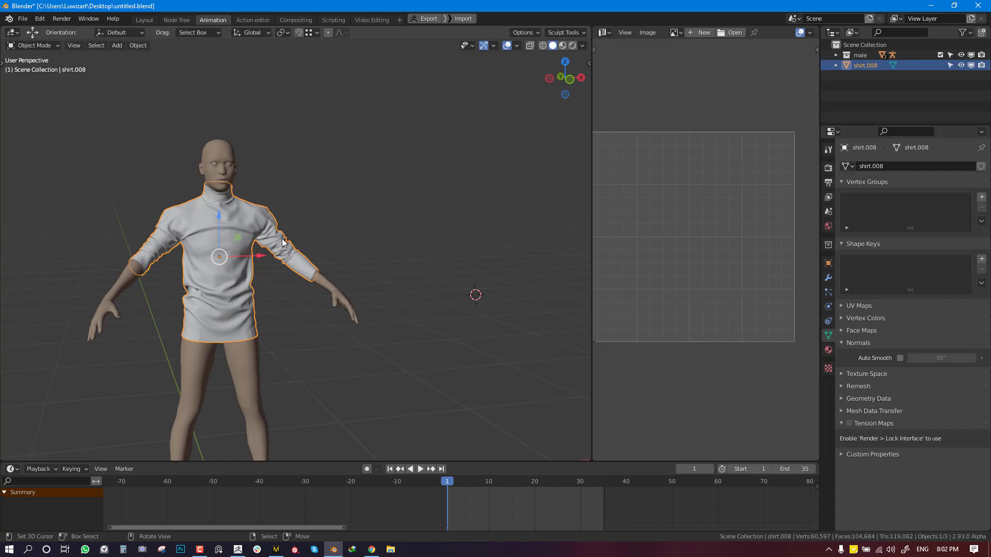
{"action": "middle_click_drag", "start_coordinate": [281, 243], "coordinate": [304, 248]}
{"action": "middle_click_drag", "start_coordinate": [360, 224], "coordinate": [442, 243]}
{"action": "scroll", "coordinate": [270, 240], "scroll_direction": "down", "scroll_amount": 2}
{"action": "key", "text": "KP_1"}
{"action": "scroll", "coordinate": [354, 232], "scroll_direction": "up", "scroll_amount": 3}
{"action": "middle_click_drag", "start_coordinate": [298, 240], "coordinate": [330, 220], "text": "shift"}
{"action": "scroll", "coordinate": [295, 241], "scroll_direction": "up", "scroll_amount": 1}
{"action": "key", "text": "KP_1"}
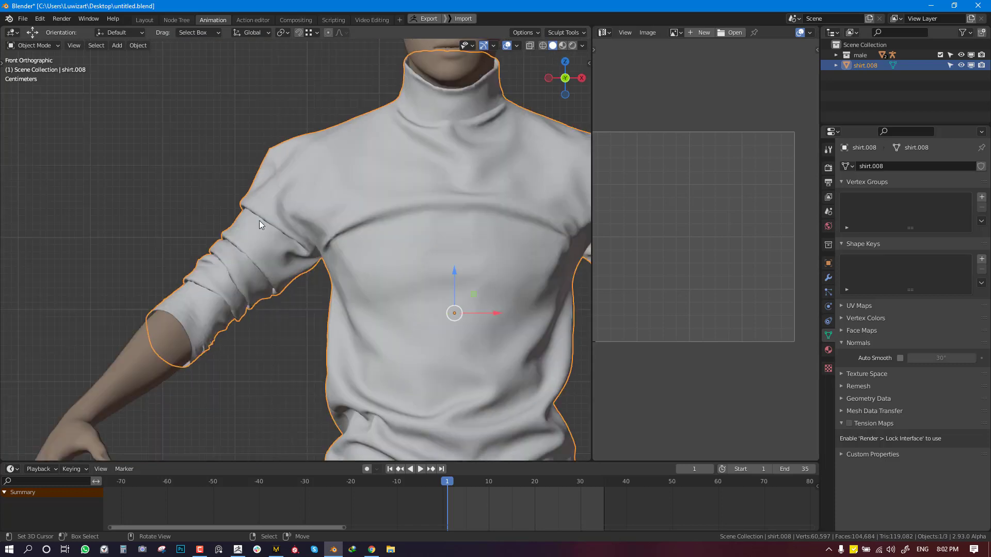
- Annotate the shirt by drawing a loop around each upper sleeve near the armhole
{"action": "key", "text": "shift+space"}
{"action": "left_click", "coordinate": [261, 251]}
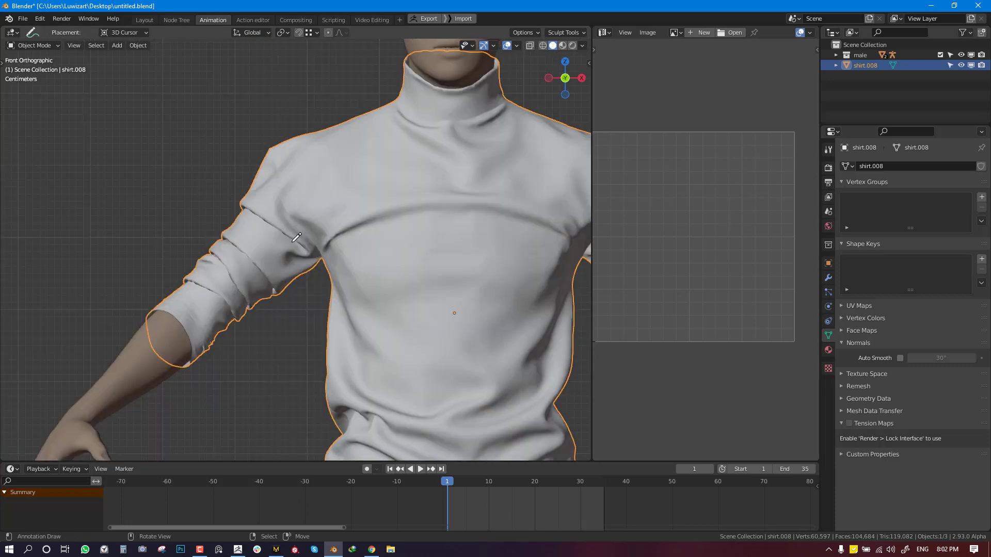
{"action": "mouse_move", "coordinate": [221, 211]}
{"action": "left_mouse_down"}
{"action": "mouse_move", "coordinate": [289, 204]}
{"action": "mouse_move", "coordinate": [267, 242]}
{"action": "left_mouse_up"}
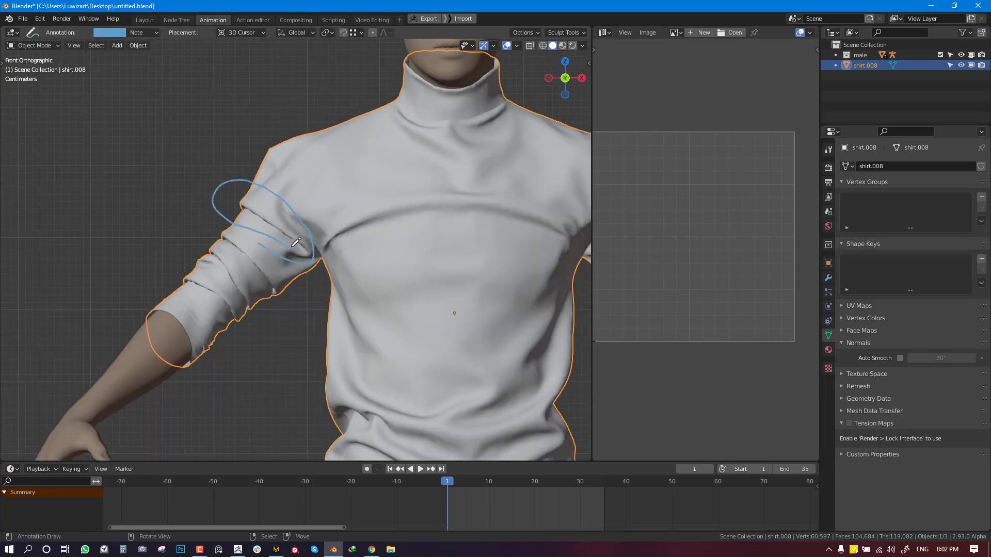
{"action": "scroll", "coordinate": [296, 242], "scroll_direction": "down", "scroll_amount": 3}
{"action": "middle_click_drag", "start_coordinate": [470, 253], "coordinate": [381, 241], "text": "shift"}
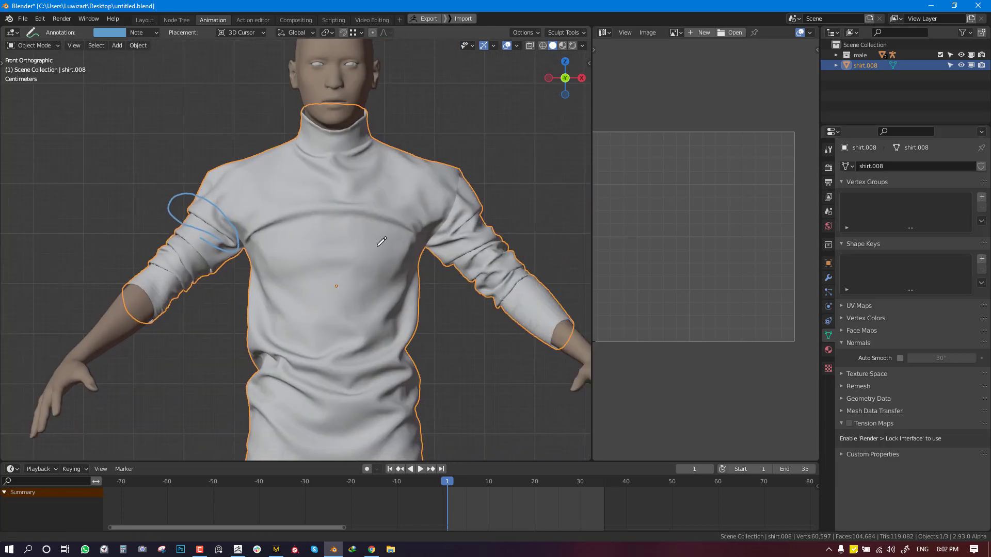
{"action": "mouse_move", "coordinate": [438, 241]}
{"action": "left_mouse_down"}
{"action": "mouse_move", "coordinate": [479, 205]}
{"action": "mouse_move", "coordinate": [517, 209]}
{"action": "mouse_move", "coordinate": [476, 254]}
{"action": "mouse_move", "coordinate": [432, 260]}
{"action": "mouse_move", "coordinate": [437, 236]}
{"action": "left_mouse_up"}
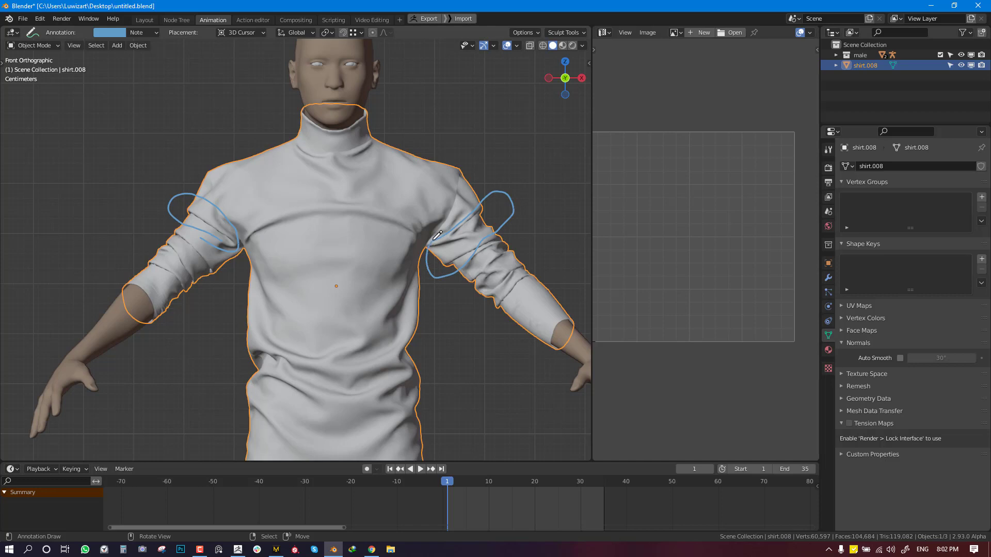
{"action": "scroll", "coordinate": [437, 236], "scroll_direction": "down", "scroll_amount": 1}
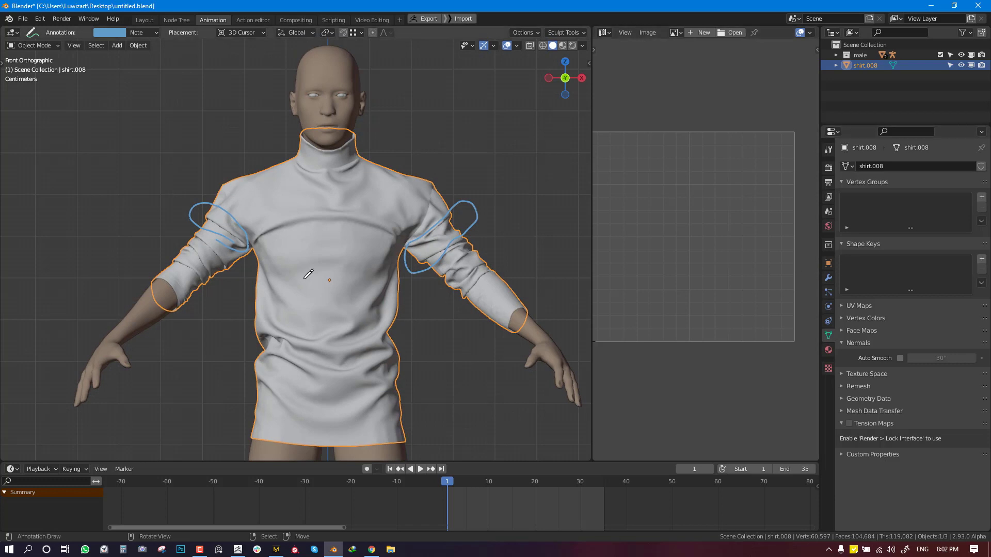
- Inspect the annotated sleeve areas and the folds of the shirt from the front and the side
{"action": "middle_click_drag", "start_coordinate": [408, 236], "coordinate": [240, 186]}
{"action": "key", "text": "KP_1"}
{"action": "scroll", "coordinate": [195, 286], "scroll_direction": "up", "scroll_amount": 3}
{"action": "key", "text": "KP_1"}
{"action": "scroll", "coordinate": [186, 284], "scroll_direction": "down", "scroll_amount": 2}
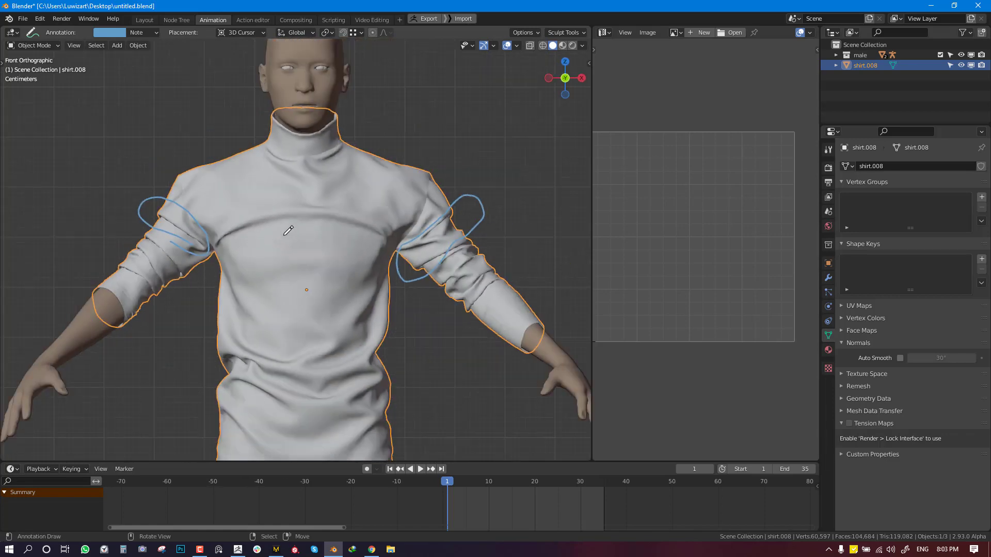
{"action": "scroll", "coordinate": [222, 253], "scroll_direction": "up", "scroll_amount": 1}
{"action": "scroll", "coordinate": [324, 253], "scroll_direction": "down", "scroll_amount": 4}
{"action": "middle_click_drag", "start_coordinate": [379, 253], "coordinate": [333, 256]}
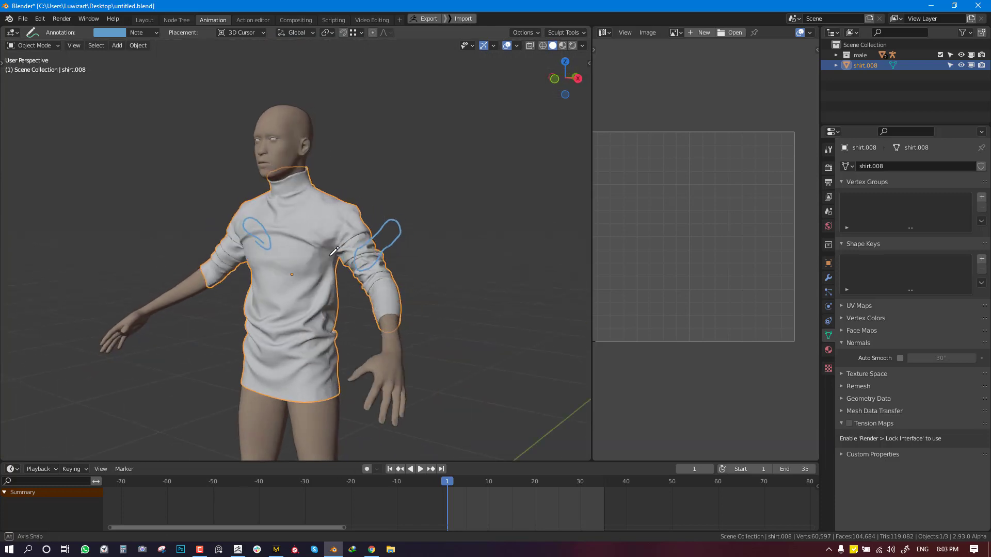
{"action": "scroll", "coordinate": [330, 256], "scroll_direction": "up", "scroll_amount": 3}
{"action": "key", "text": "KP_1"}
{"action": "scroll", "coordinate": [365, 225], "scroll_direction": "down", "scroll_amount": 2}
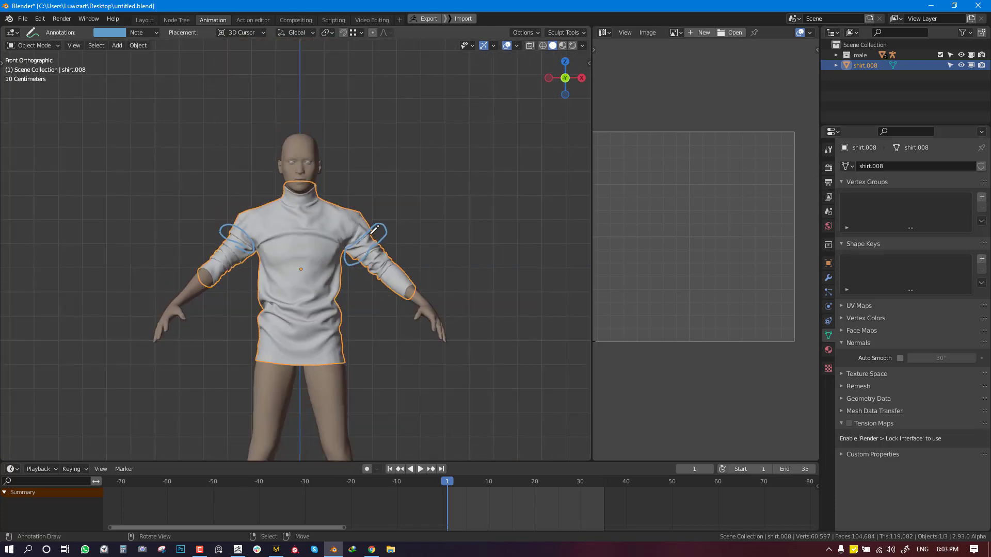
- Deselect everything, switch back to the Move tool and remove the annotation layer
{"action": "key", "text": "alt+a"}
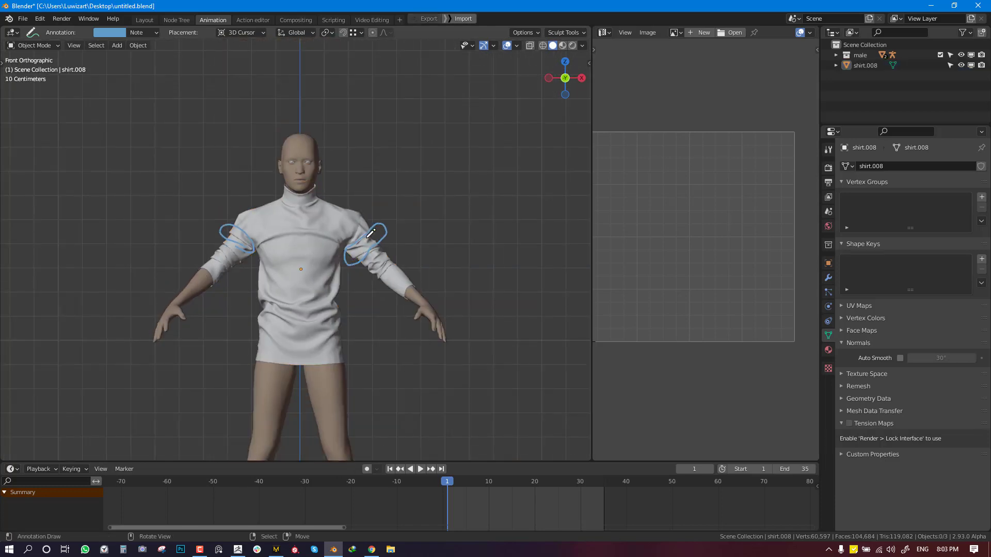
{"action": "middle_click_drag", "start_coordinate": [261, 179], "coordinate": [251, 212]}
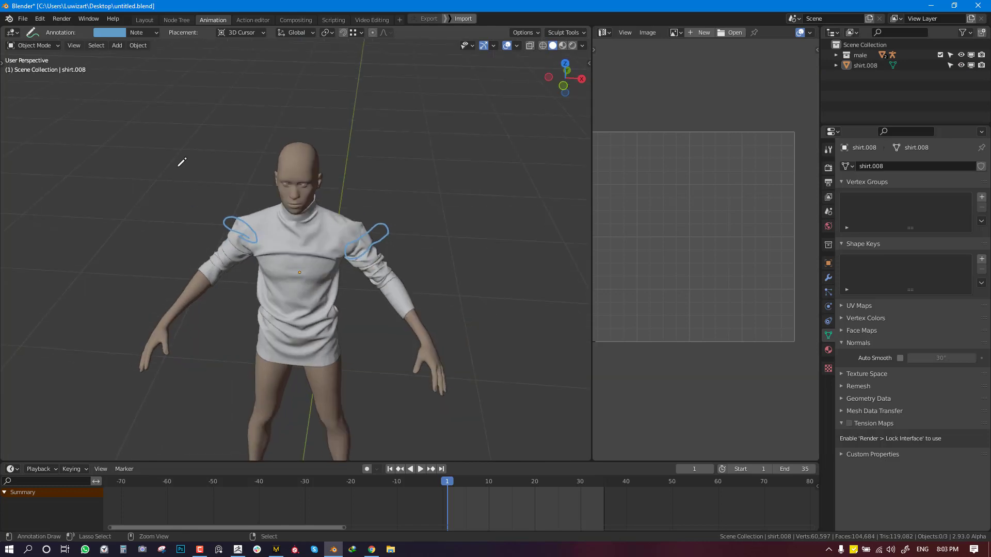
{"action": "key", "text": "grave"}
{"action": "key", "text": "shift+space"}
{"action": "key", "text": "g"}
{"action": "key", "text": "q"}
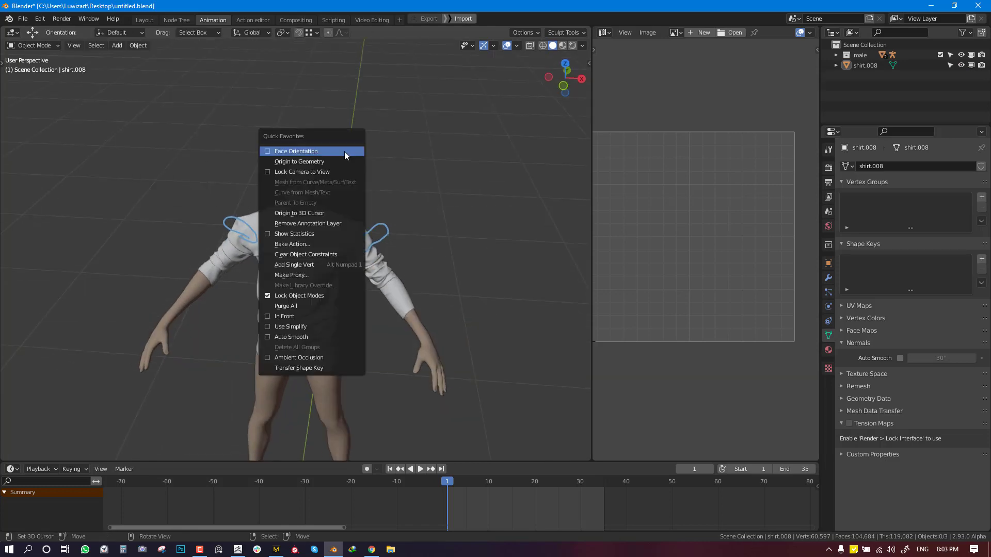
{"action": "left_click", "coordinate": [321, 222]}
- Place the 3D cursor in the empty space beside the avatar
{"action": "middle_click_drag", "start_coordinate": [484, 226], "coordinate": [302, 197], "text": "shift"}
{"action": "left_click", "coordinate": [373, 199]}
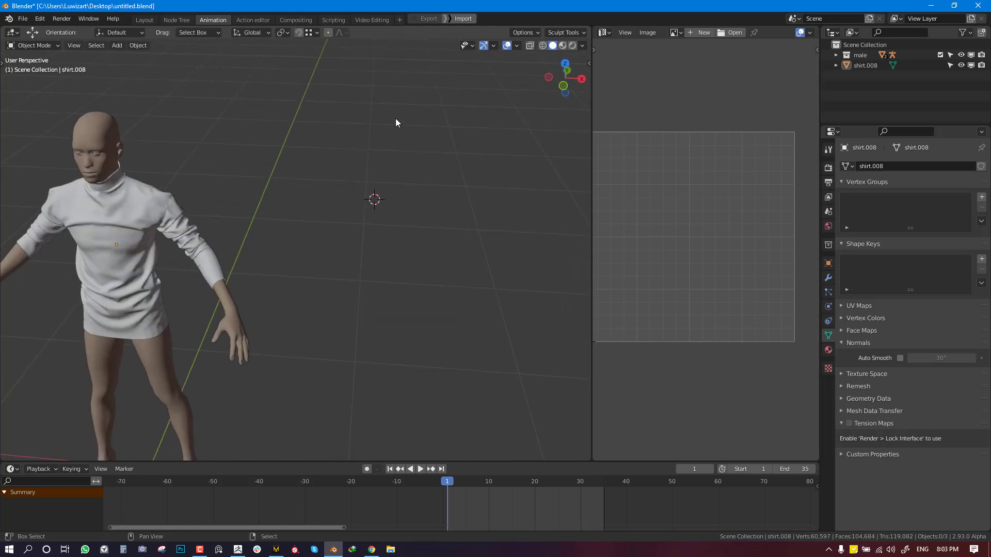
- Add a monkey mesh at the 3D cursor and scale it down to slightly wider than the avatar's torso
{"action": "key", "text": "shift+a"}
{"action": "mouse_move", "coordinate": [358, 120]}
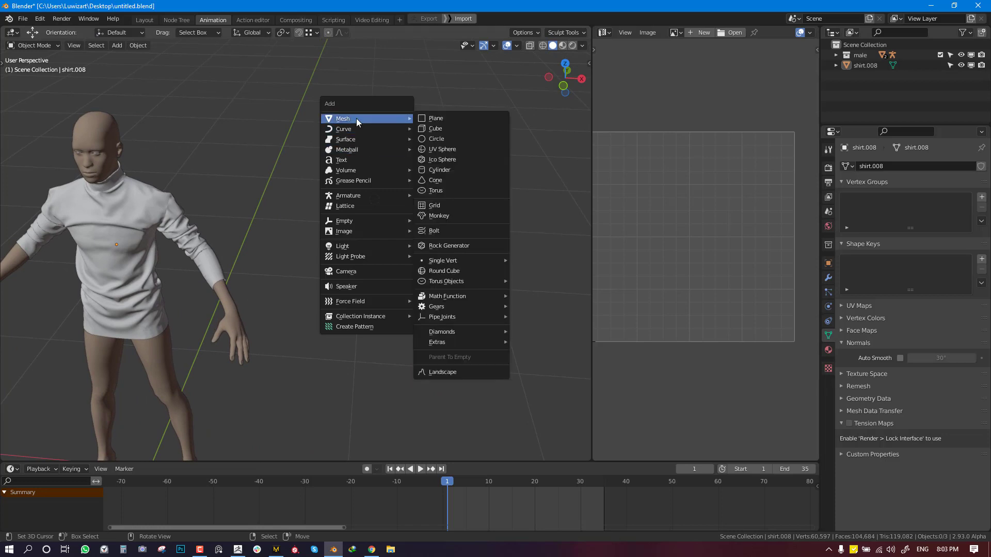
{"action": "left_click", "coordinate": [438, 215]}
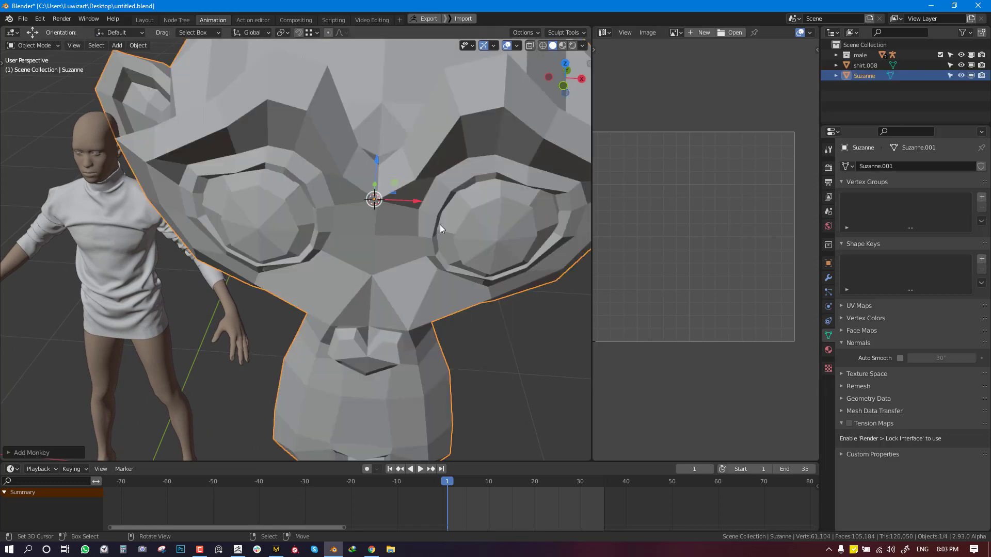
{"action": "scroll", "coordinate": [440, 224], "scroll_direction": "down", "scroll_amount": 4}
{"action": "key", "text": "s"}
{"action": "left_click", "coordinate": [386, 240]}
{"action": "key", "text": "KP_1"}
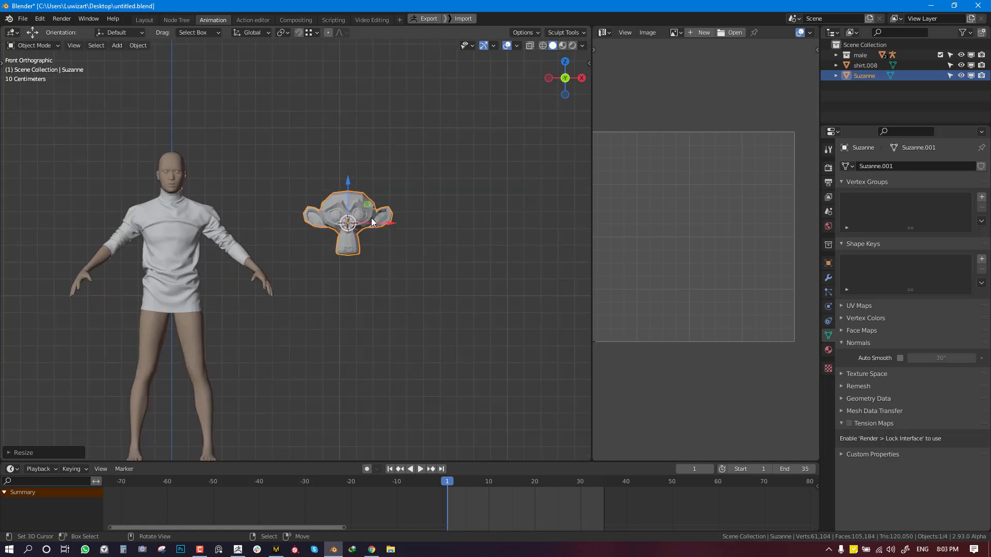
- Apply the monkey's transforms and set its origin
{"action": "key", "text": "ctrl+a"}
{"action": "left_click", "coordinate": [419, 221]}
{"action": "key", "text": "q"}
{"action": "left_click", "coordinate": [413, 74]}
{"action": "middle_click_drag", "start_coordinate": [398, 198], "coordinate": [372, 218]}
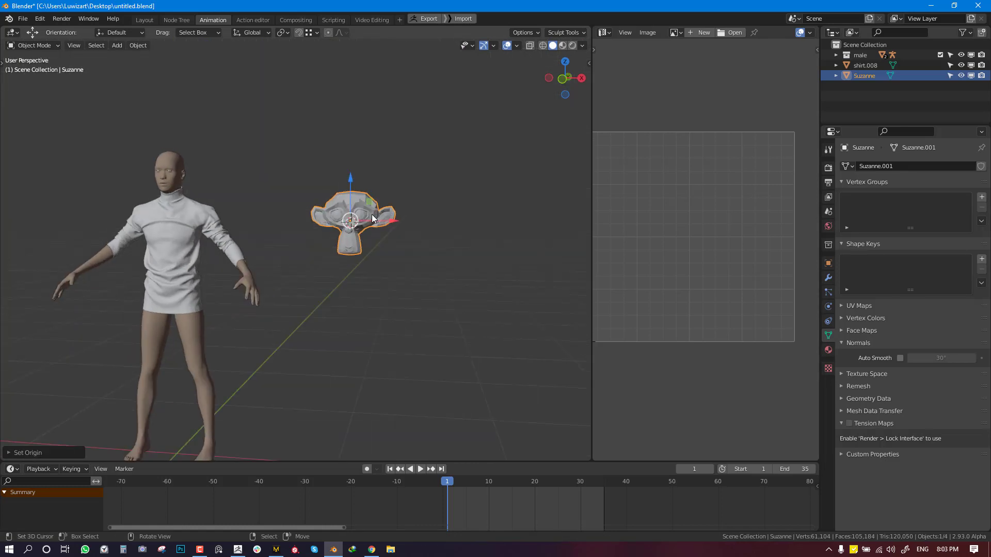
{"action": "key", "text": "KP_1"}
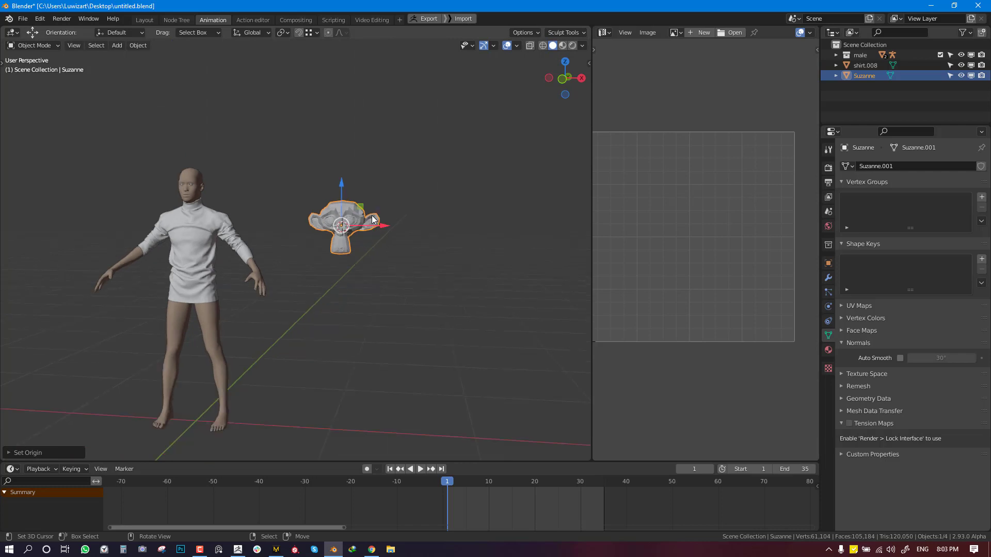
- Scale the monkey up well beyond the avatar's size and create a UV mesh from it
{"action": "key", "text": "s"}
{"action": "left_click", "coordinate": [467, 252]}
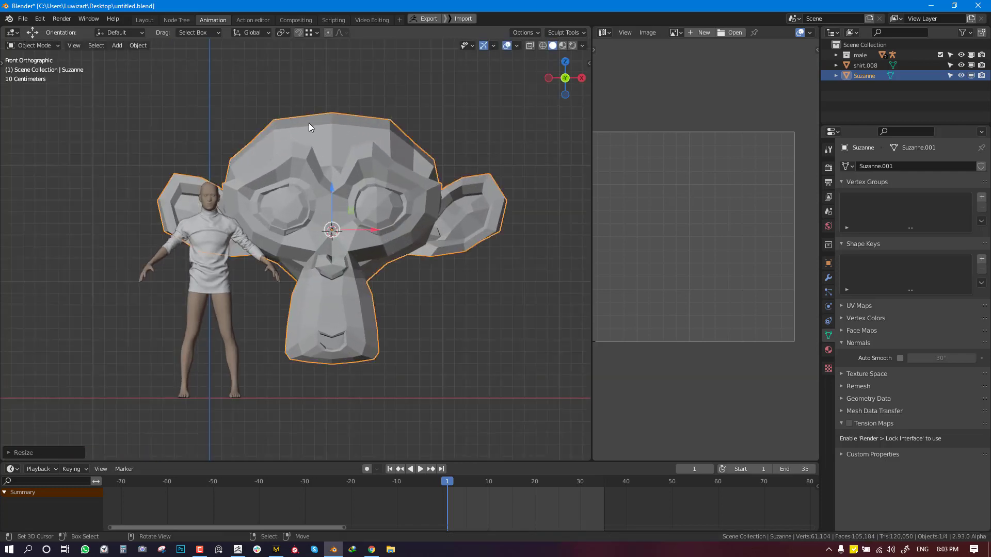
{"action": "left_click", "coordinate": [138, 45]}
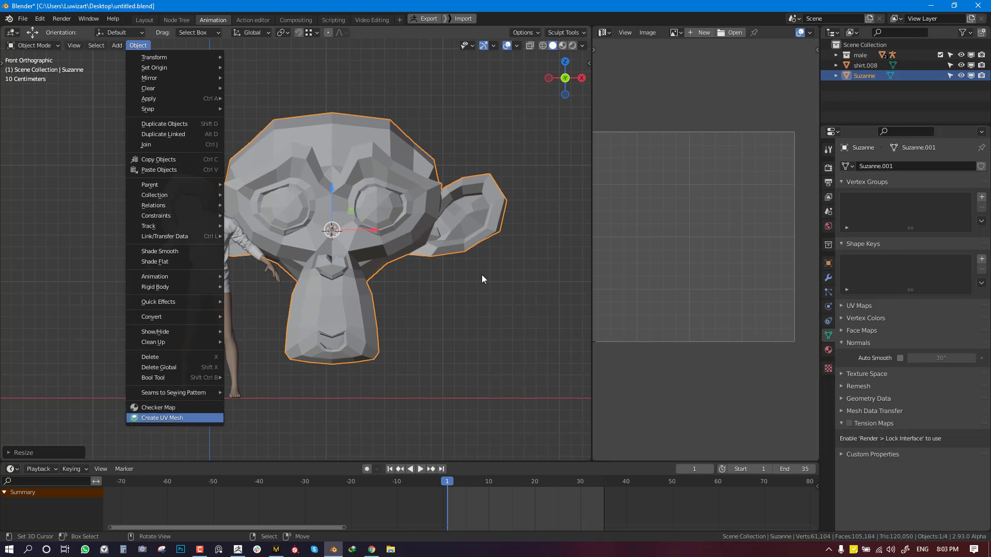
{"action": "key", "text": "Return"}
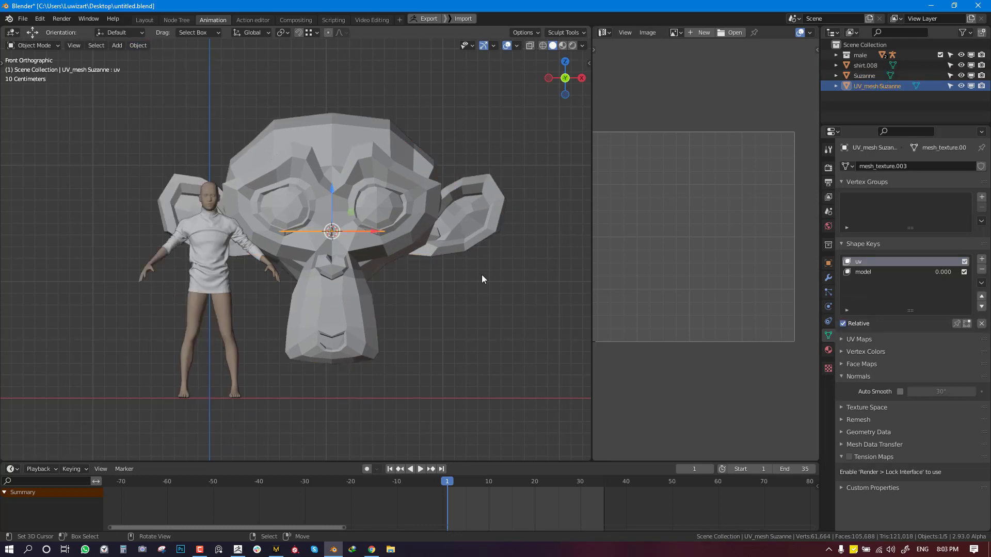
- Make the model shape key of the monkey's UV mesh active, and delete that UV mesh
{"action": "middle_click_drag", "start_coordinate": [482, 277], "coordinate": [385, 226]}
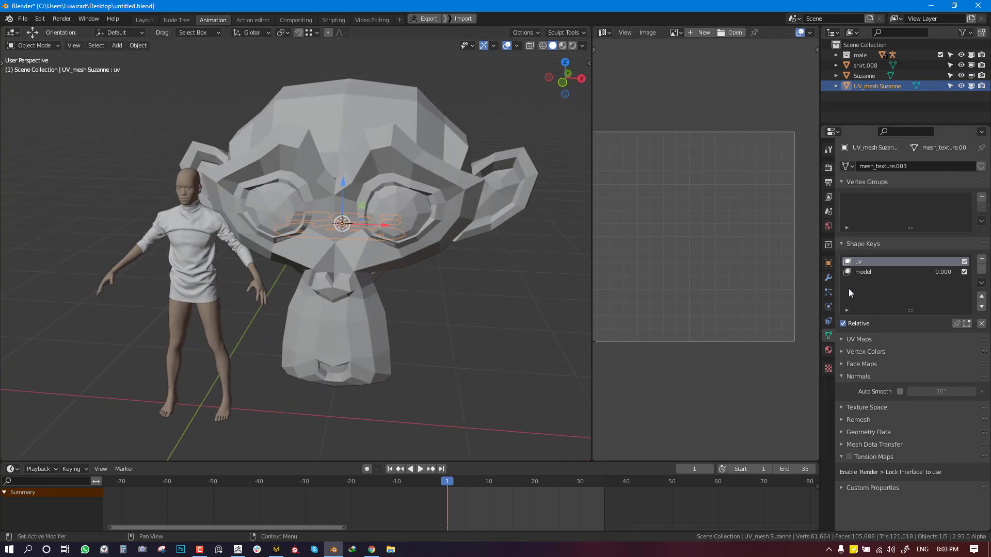
{"action": "left_click", "coordinate": [871, 273]}
{"action": "mouse_move", "coordinate": [908, 336]}
{"action": "left_mouse_down"}
{"action": "mouse_move", "coordinate": [975, 336]}
{"action": "mouse_move", "coordinate": [898, 337]}
{"action": "left_mouse_up"}
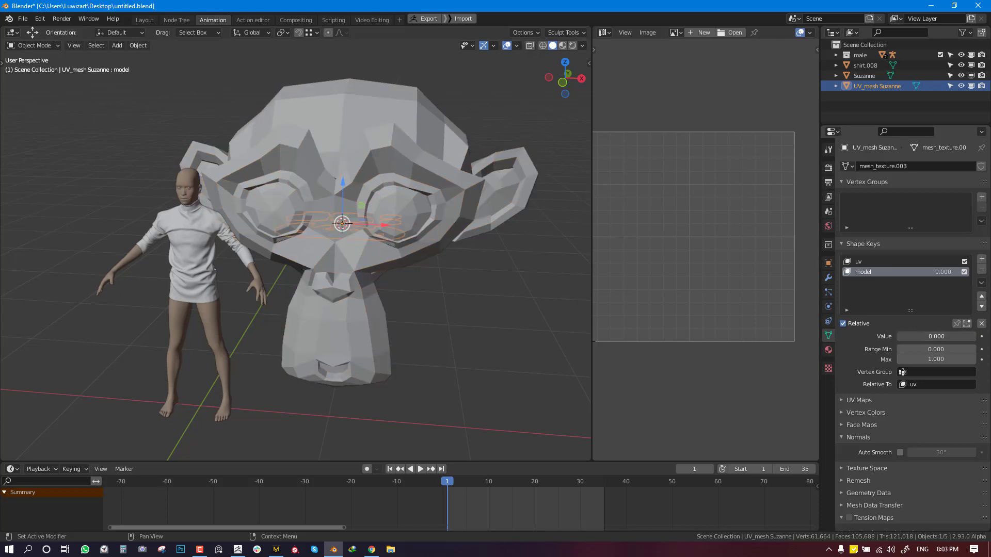
{"action": "key", "text": "x"}
{"action": "left_click", "coordinate": [340, 255]}
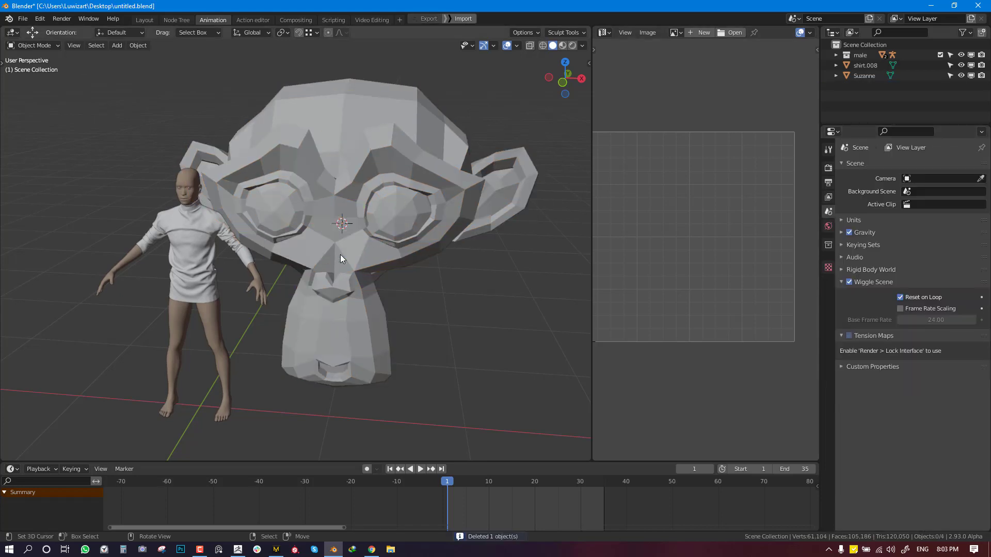
- Scale the monkey back down to slightly wider than the avatar's torso
{"action": "left_click", "coordinate": [340, 255]}
{"action": "key", "text": "KP_1"}
{"action": "key", "text": "s"}
{"action": "left_click", "coordinate": [363, 247]}
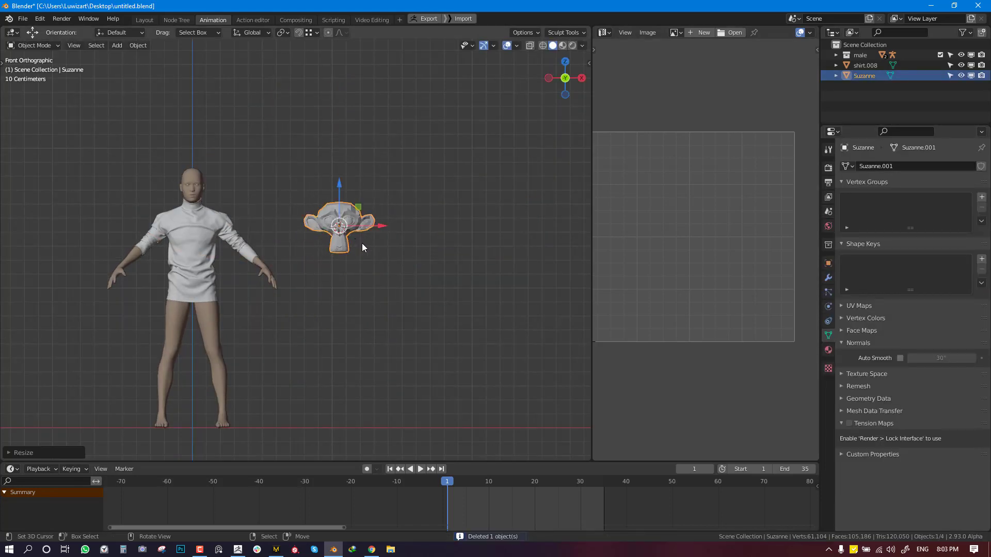
{"action": "middle_click_drag", "start_coordinate": [363, 244], "coordinate": [335, 261]}
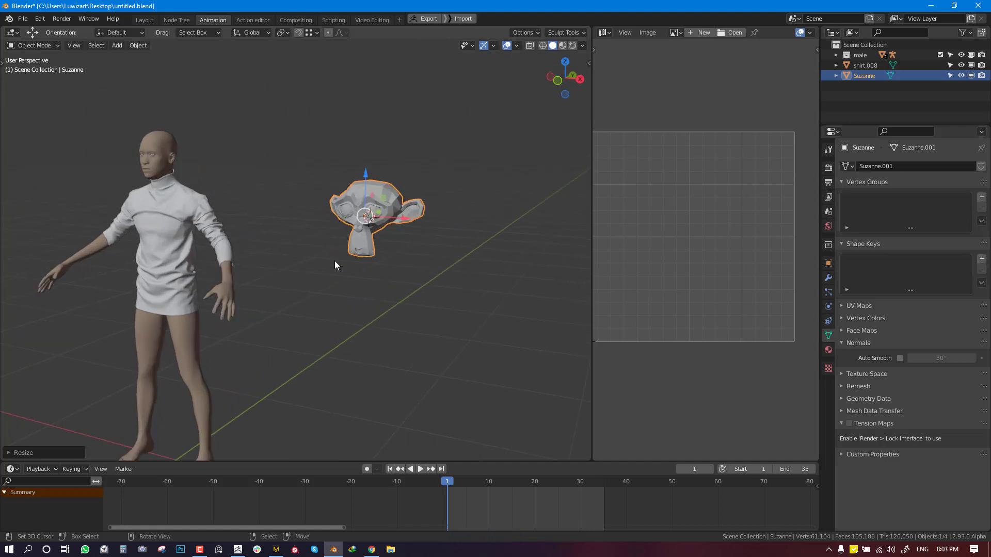
{"action": "key", "text": "KP_1"}
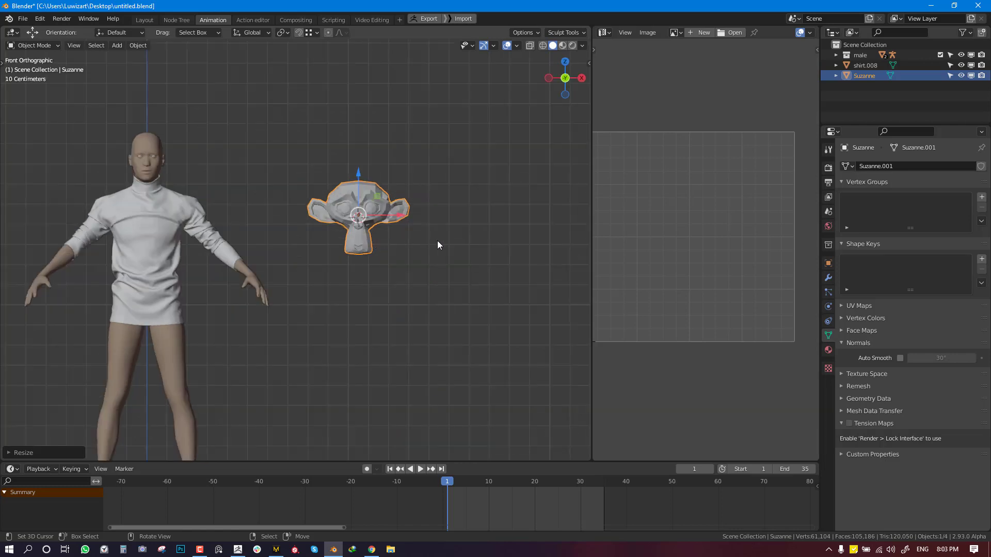
{"action": "key", "text": "s"}
{"action": "left_click", "coordinate": [413, 233]}
{"action": "middle_click_drag", "start_coordinate": [413, 258], "coordinate": [394, 256], "text": "shift"}
{"action": "scroll", "coordinate": [394, 245], "scroll_direction": "up", "scroll_amount": 1}
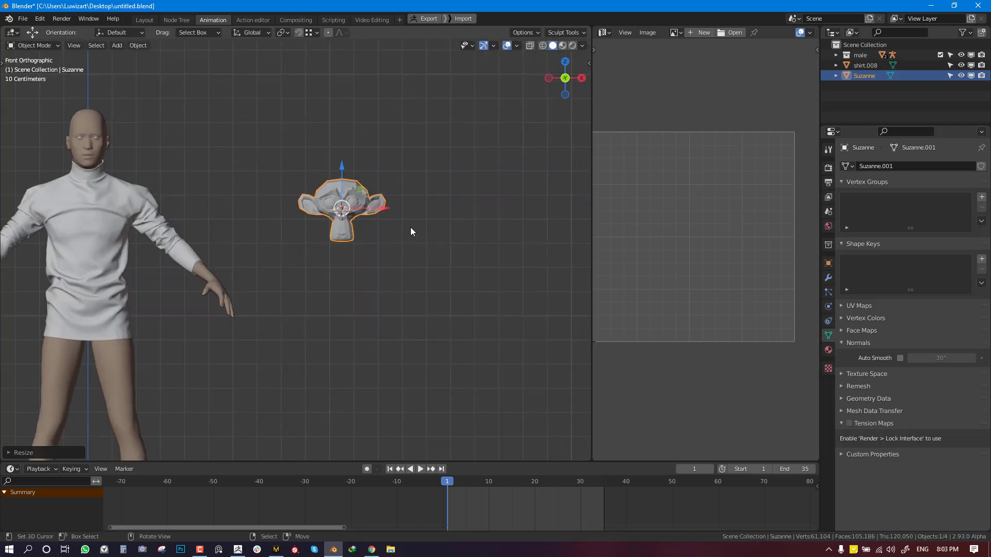
- Rotate the monkey's whole UV layout a quarter turn clockwise in the UV editor
{"action": "key", "text": "Tab"}
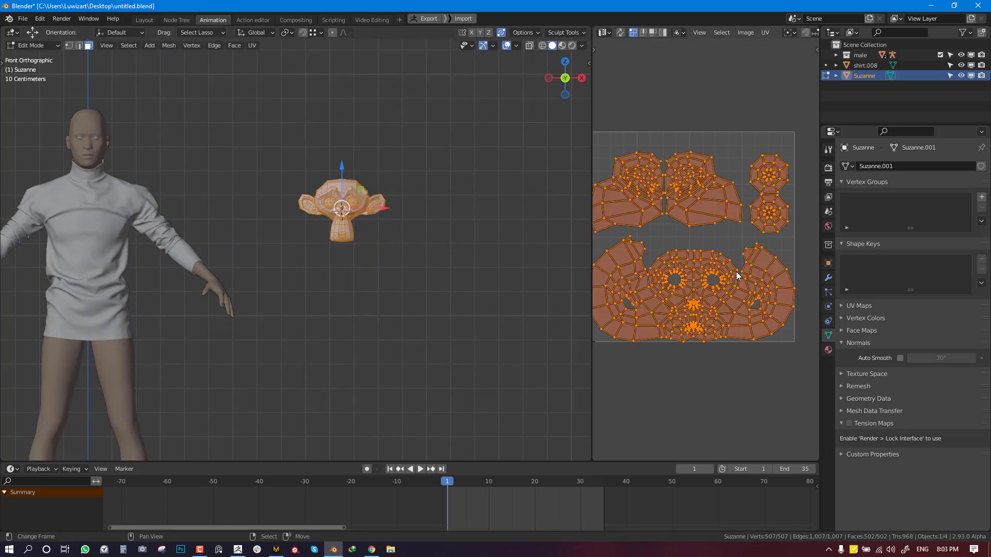
{"action": "middle_click_drag", "start_coordinate": [423, 227], "coordinate": [389, 237]}
{"action": "scroll", "coordinate": [666, 217], "scroll_direction": "down", "scroll_amount": 2}
{"action": "key", "text": "r"}
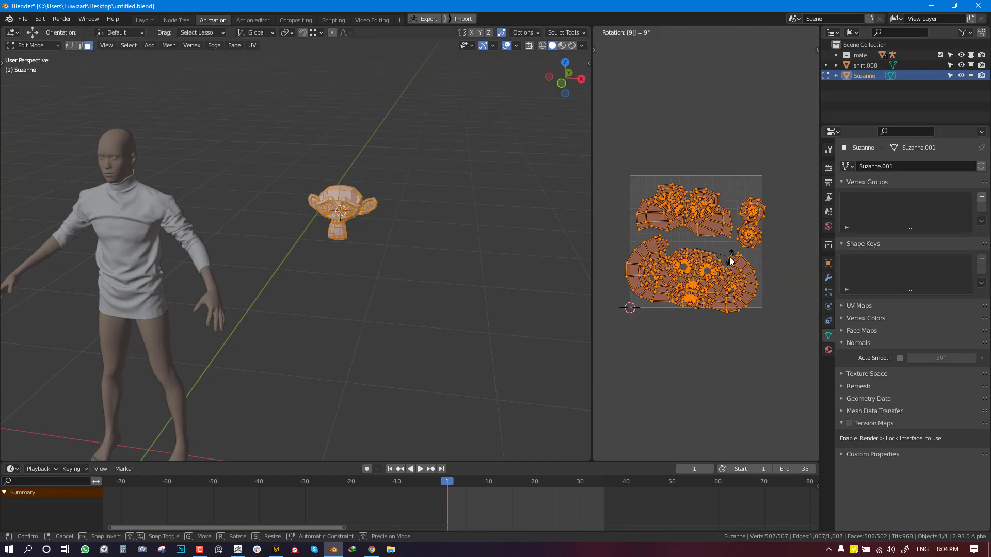
{"action": "left_click", "coordinate": [668, 259]}
{"action": "key", "text": "Tab"}
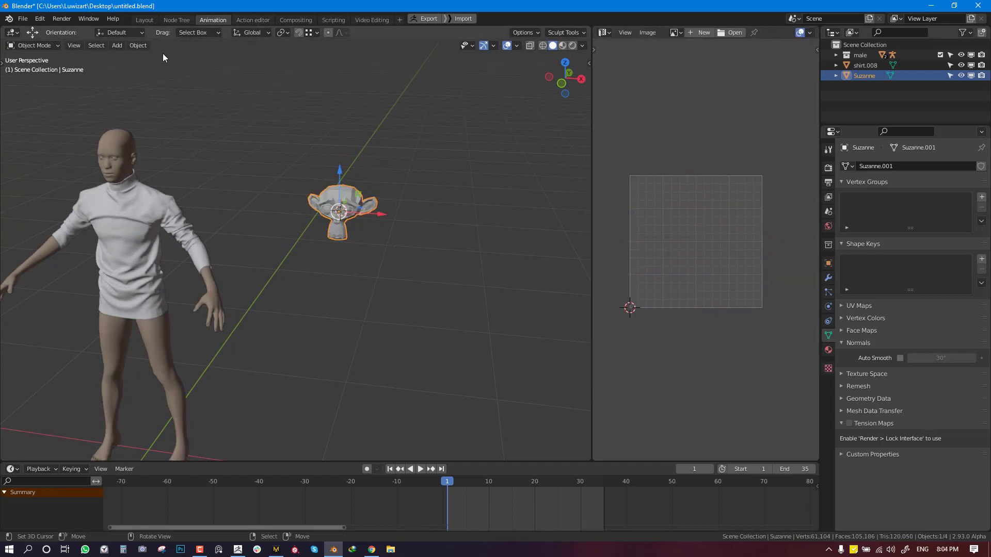
- Create a UV mesh from the monkey's rotated UVs, view it from above, and delete it
{"action": "left_click", "coordinate": [139, 45]}
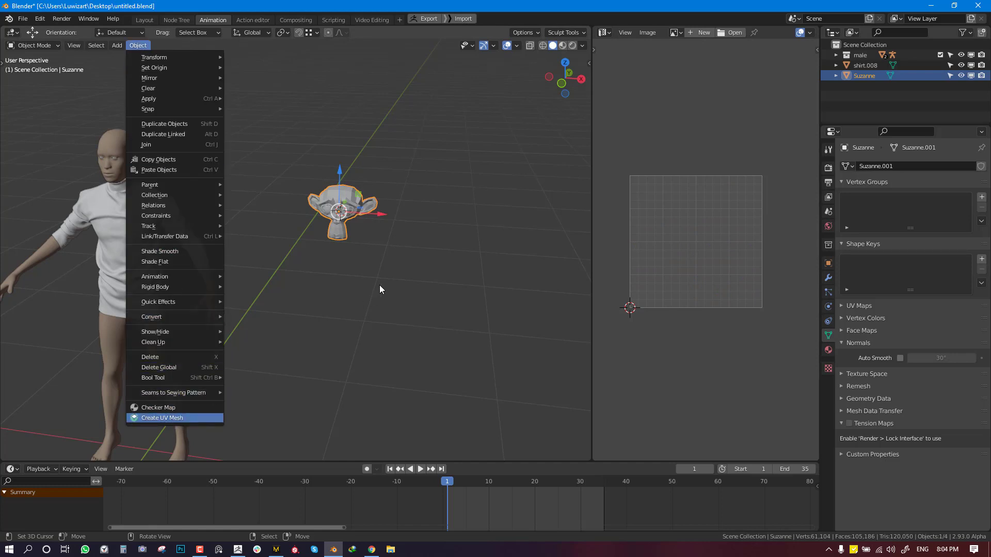
{"action": "middle_click_drag", "start_coordinate": [399, 251], "coordinate": [409, 291]}
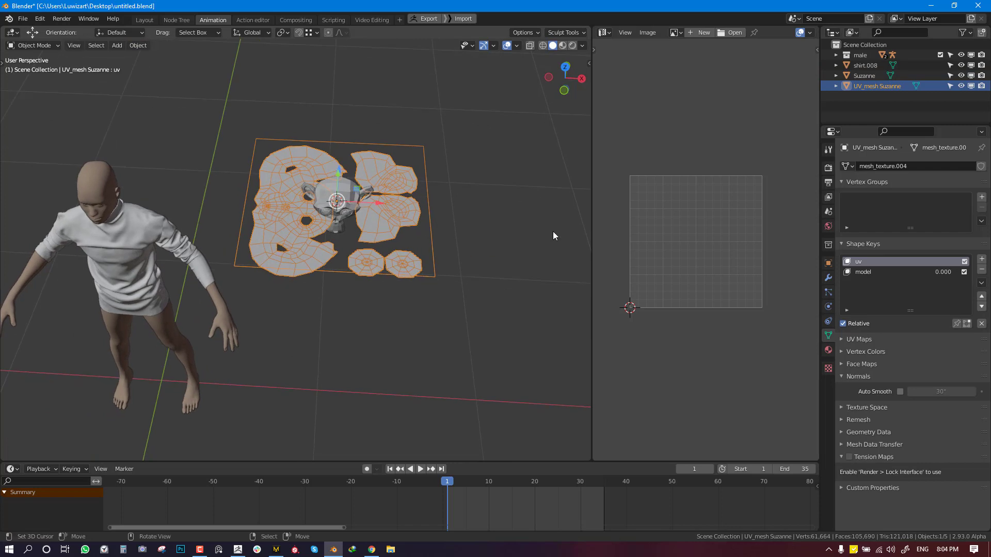
{"action": "key", "text": "x"}
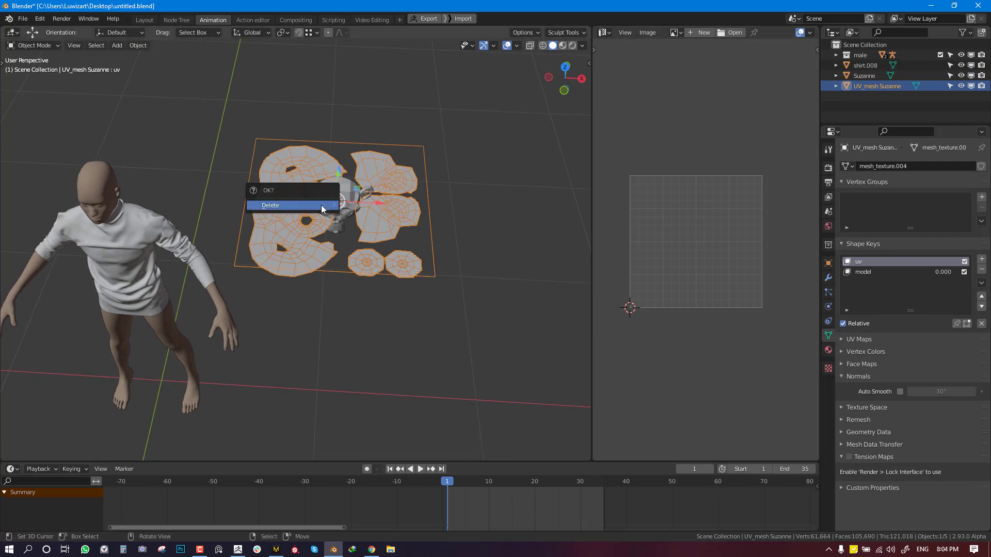
{"action": "left_click", "coordinate": [323, 206]}
{"action": "left_click", "coordinate": [323, 203]}
- Mark seams on the monkey from its UV islands, with UV sync turned off
{"action": "key", "text": "KP_1"}
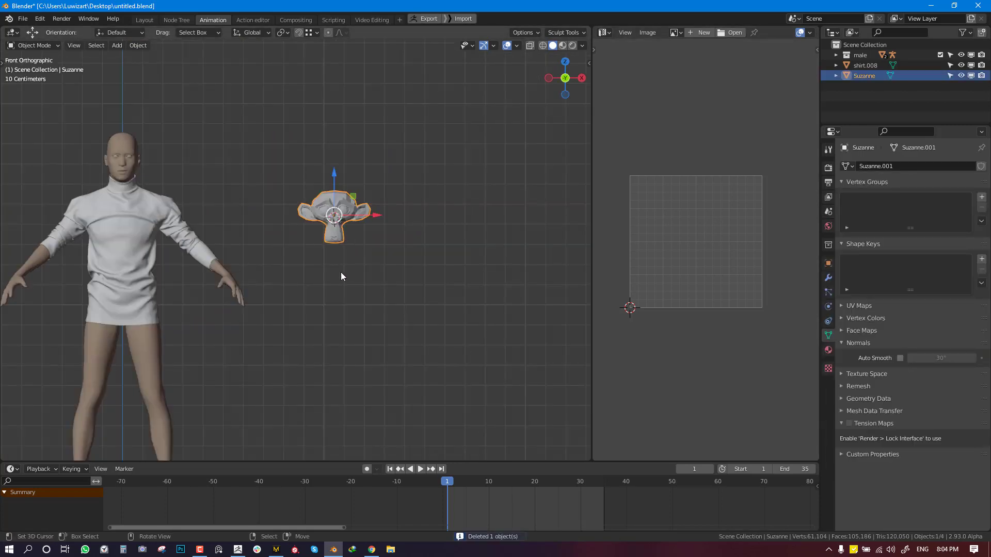
{"action": "middle_click_drag", "start_coordinate": [341, 273], "coordinate": [299, 172]}
{"action": "middle_click_drag", "start_coordinate": [325, 285], "coordinate": [379, 212]}
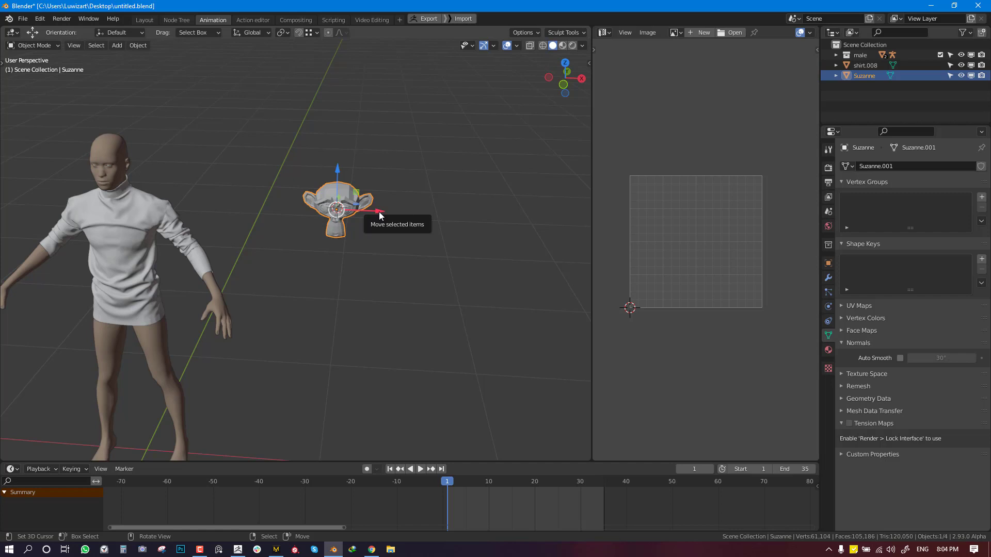
{"action": "mouse_move", "coordinate": [376, 222]}
{"action": "middle_mouse_down"}
{"action": "mouse_move", "coordinate": [365, 267]}
{"action": "mouse_move", "coordinate": [354, 250]}
{"action": "mouse_move", "coordinate": [367, 231]}
{"action": "middle_mouse_up"}
{"action": "key", "text": "Tab"}
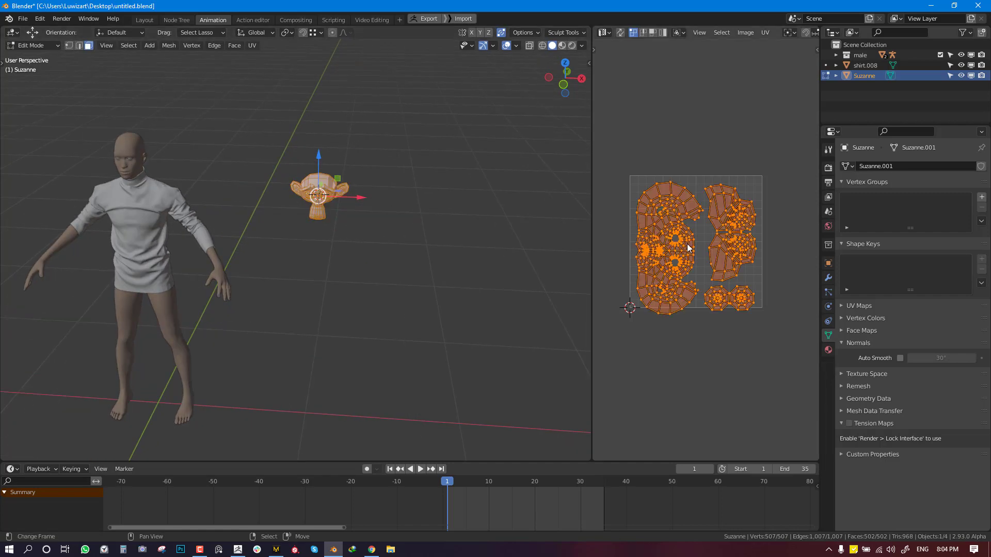
{"action": "key", "text": "Tab"}
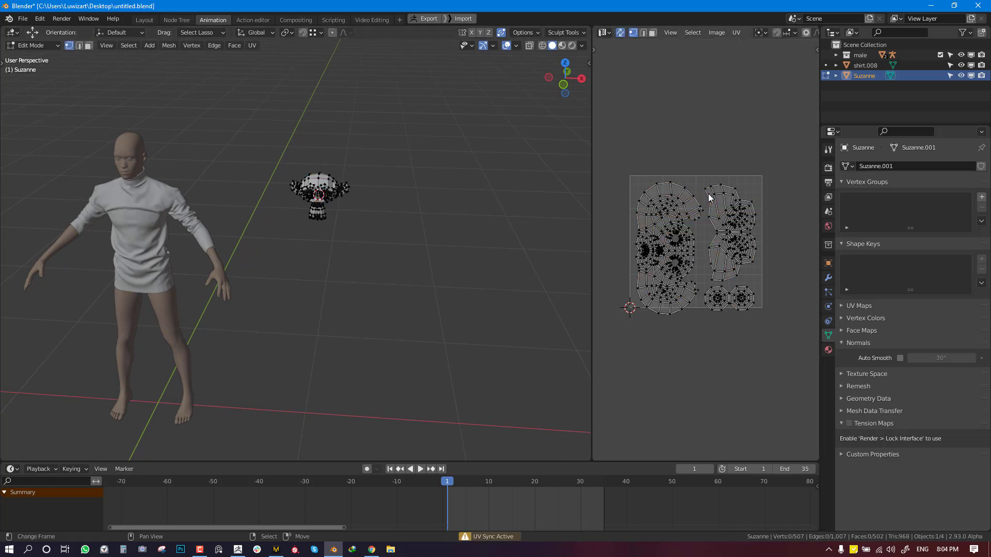
{"action": "key", "text": "Tab"}
{"action": "key", "text": "q"}
{"action": "left_click", "coordinate": [718, 191]}
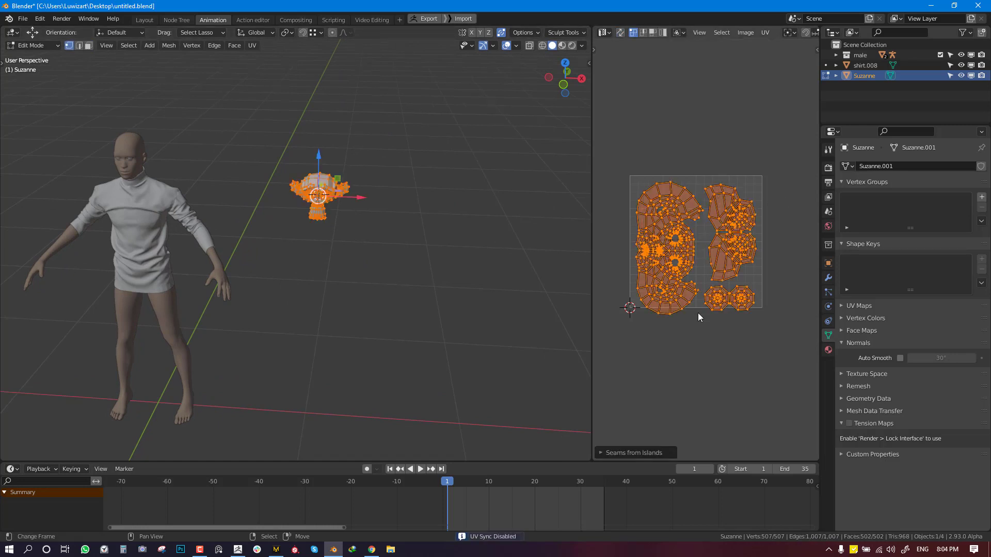
- Rotate the monkey's UV layout a quarter turn counterclockwise so it stands upright in the UV square
{"action": "key", "text": "r"}
{"action": "left_click", "coordinate": [753, 246]}
{"action": "key", "text": "g"}
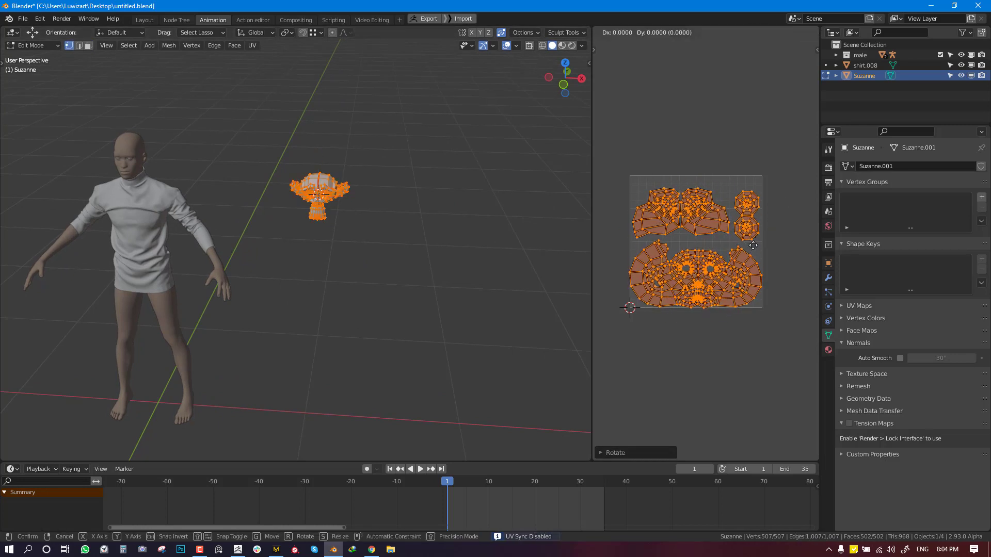
{"action": "left_click", "coordinate": [754, 248]}
{"action": "key", "text": "Tab"}
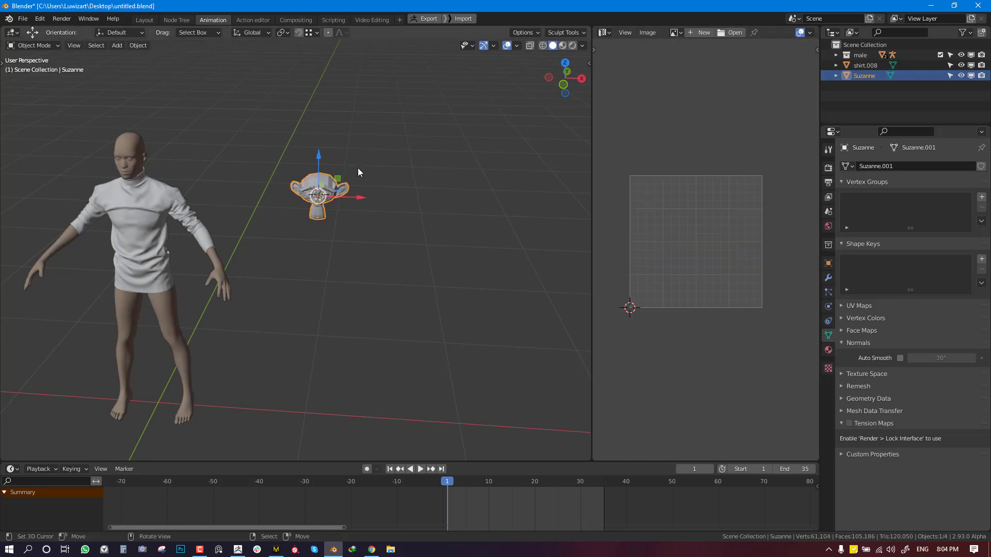
- Delete the monkey mesh from the scene
{"action": "middle_click_drag", "start_coordinate": [358, 172], "coordinate": [379, 219], "text": "shift"}
{"action": "scroll", "coordinate": [339, 194], "scroll_direction": "up", "scroll_amount": 2}
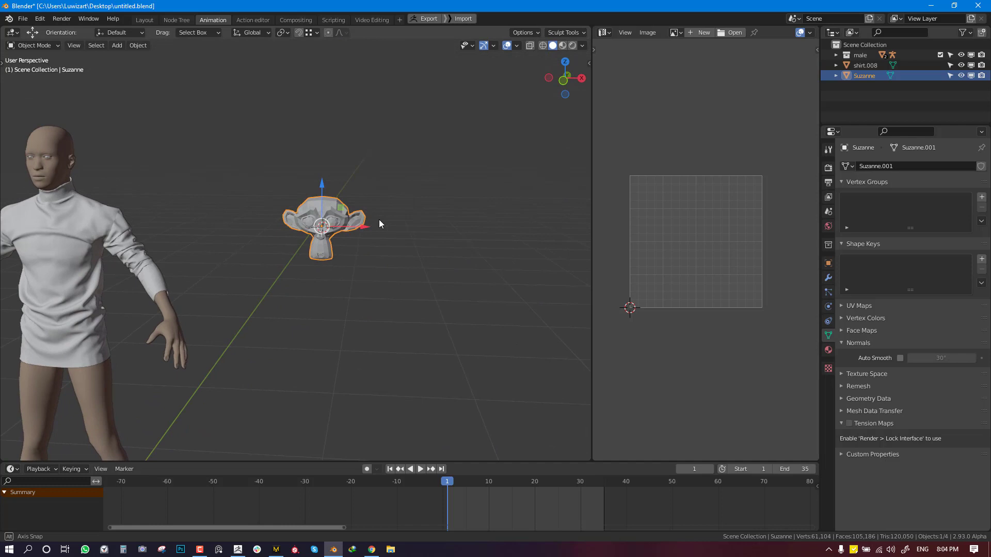
{"action": "key", "text": "x"}
{"action": "left_click", "coordinate": [378, 178]}
- Duplicate the shirt in place
{"action": "key", "text": "KP_1"}
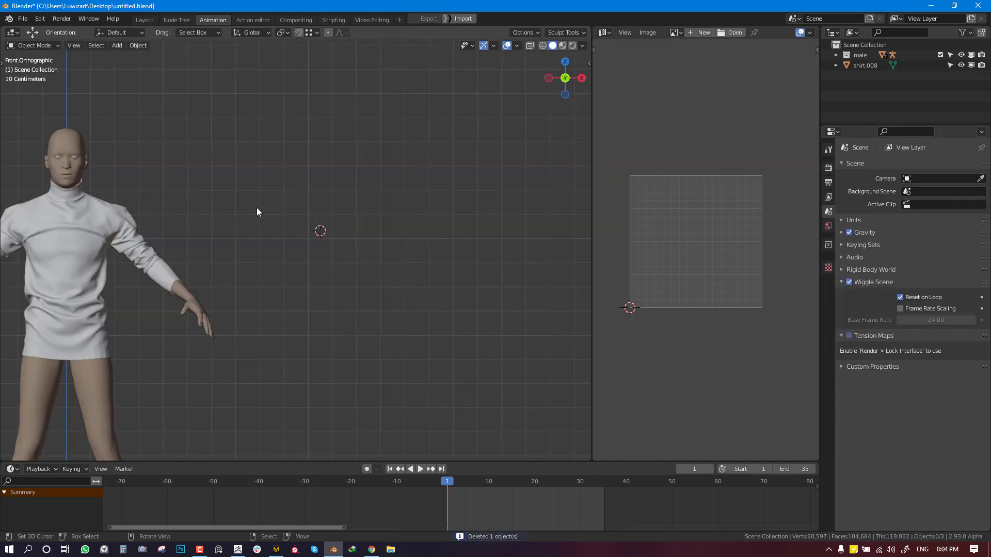
{"action": "middle_click_drag", "start_coordinate": [260, 245], "coordinate": [327, 241], "text": "shift"}
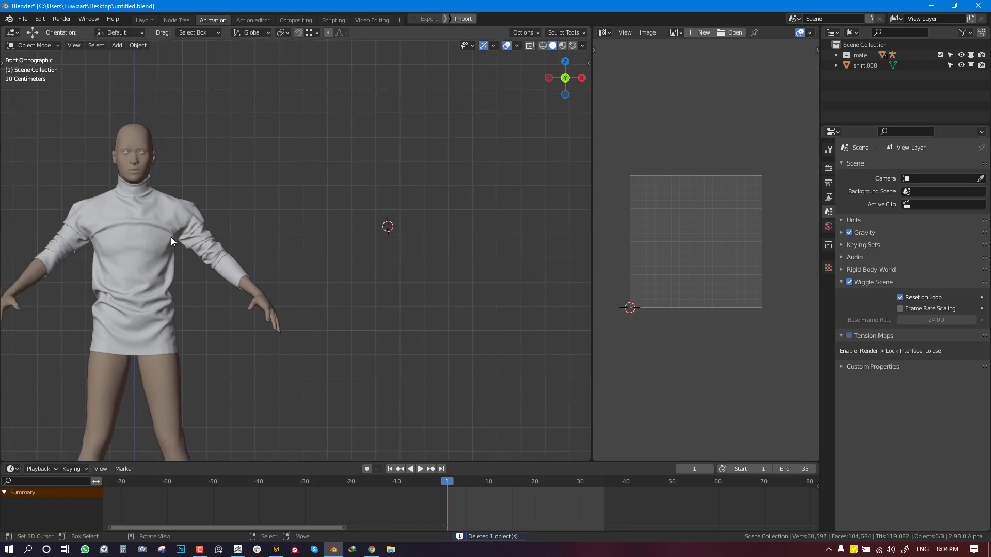
{"action": "left_click", "coordinate": [171, 231]}
{"action": "middle_click_drag", "start_coordinate": [171, 232], "coordinate": [270, 215], "text": "shift"}
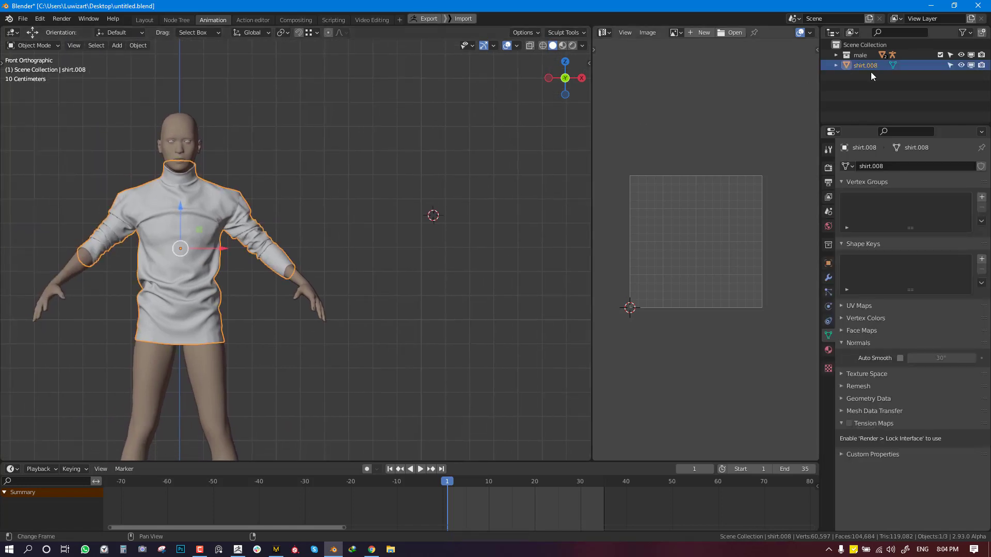
{"action": "key", "text": "shift+d"}
{"action": "key", "text": "Escape"}
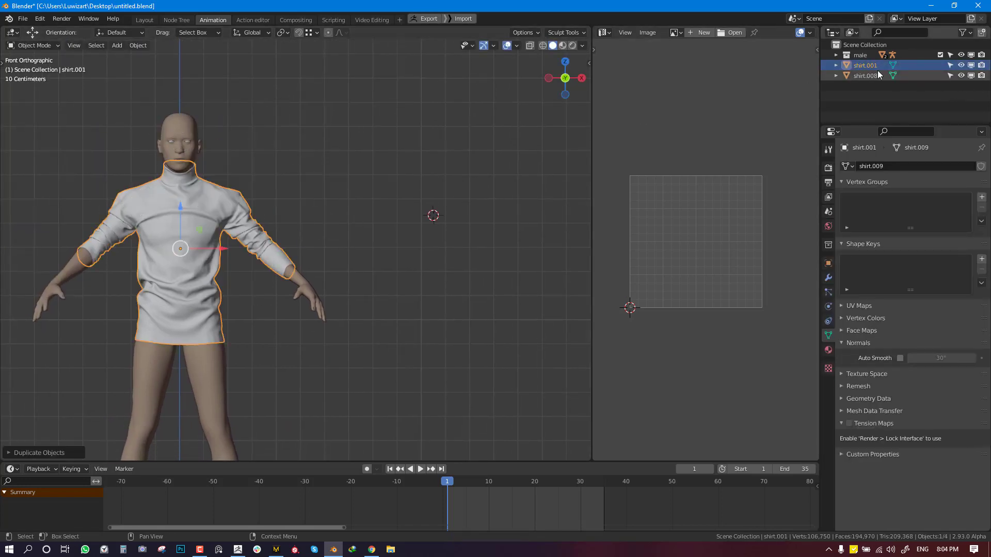
- Rename the original shirt.008 object to "High detail"
{"action": "left_click", "coordinate": [867, 76]}
{"action": "double_click", "coordinate": [870, 77]}
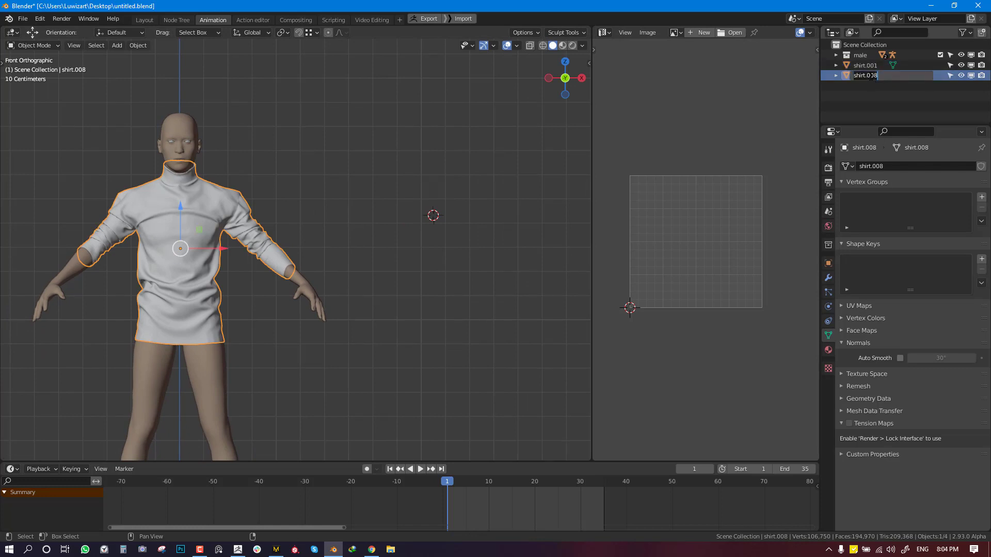
{"action": "type", "text": "High detail"}
{"action": "key", "text": "Return"}
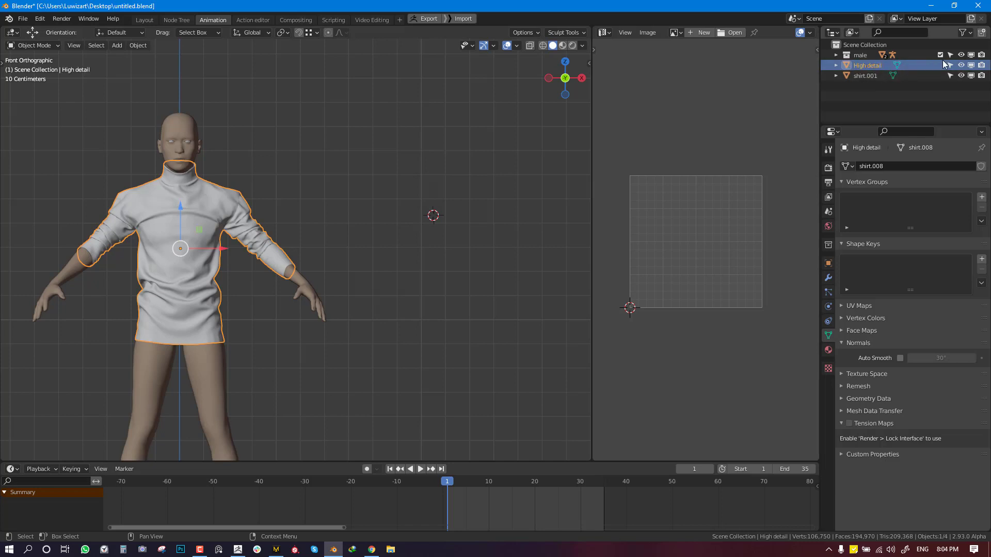
- Disable the High detail shirt in viewports and rename the duplicate shirt.001 to "low"
{"action": "left_click", "coordinate": [971, 65]}
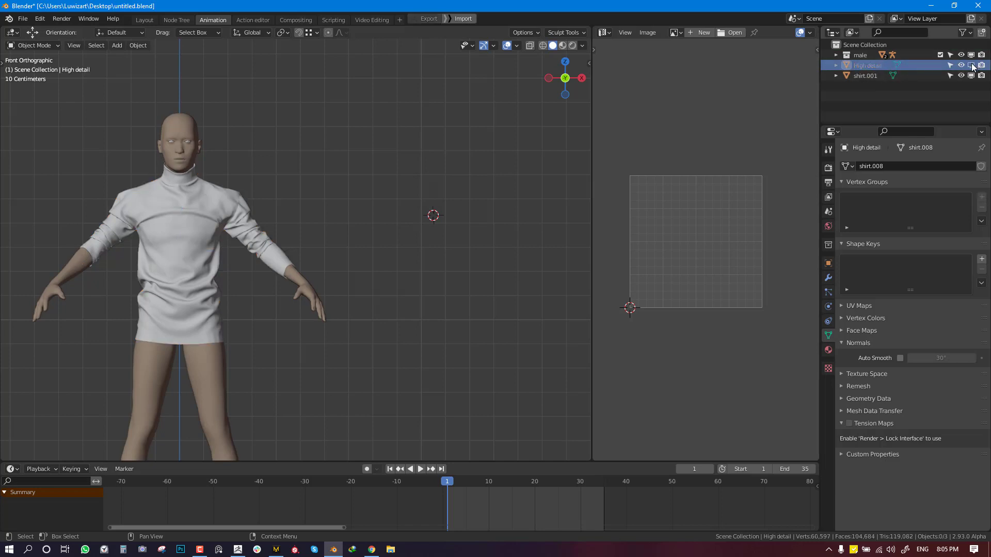
{"action": "double_click", "coordinate": [863, 76]}
{"action": "type", "text": "lo"}
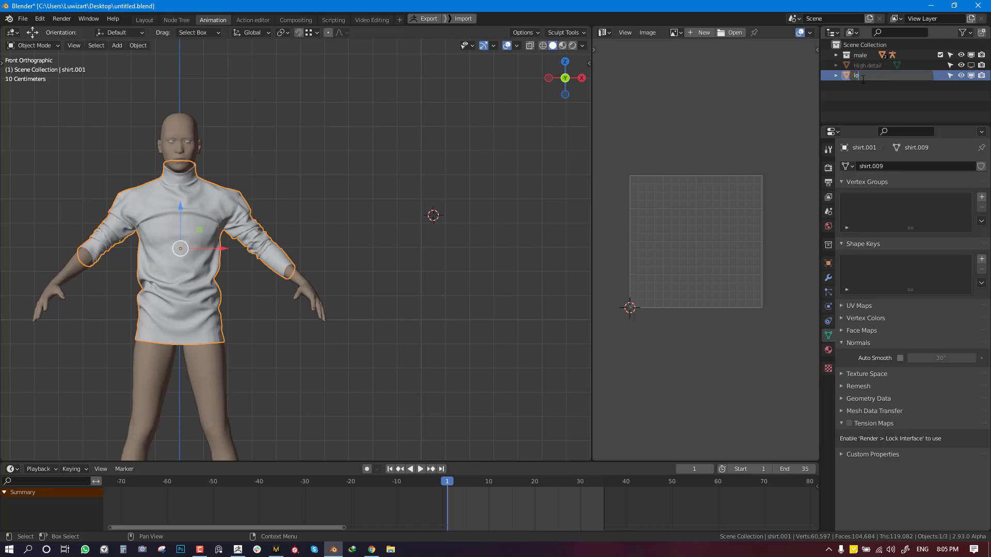
{"action": "type", "text": "w"}
{"action": "key", "text": "Return"}
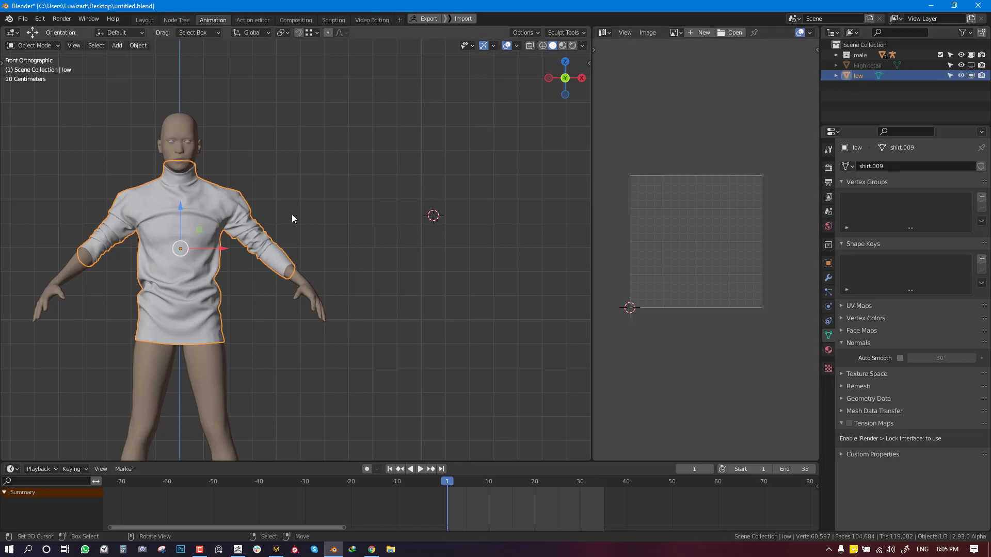
- Isolate the low shirt in local view with its wireframe overlaid
{"action": "key", "text": "KP_Divide"}
{"action": "key", "text": "alt+w"}
{"action": "middle_click_drag", "start_coordinate": [365, 201], "coordinate": [289, 232]}
{"action": "key", "text": "alt+a"}
{"action": "right_click", "coordinate": [290, 231]}
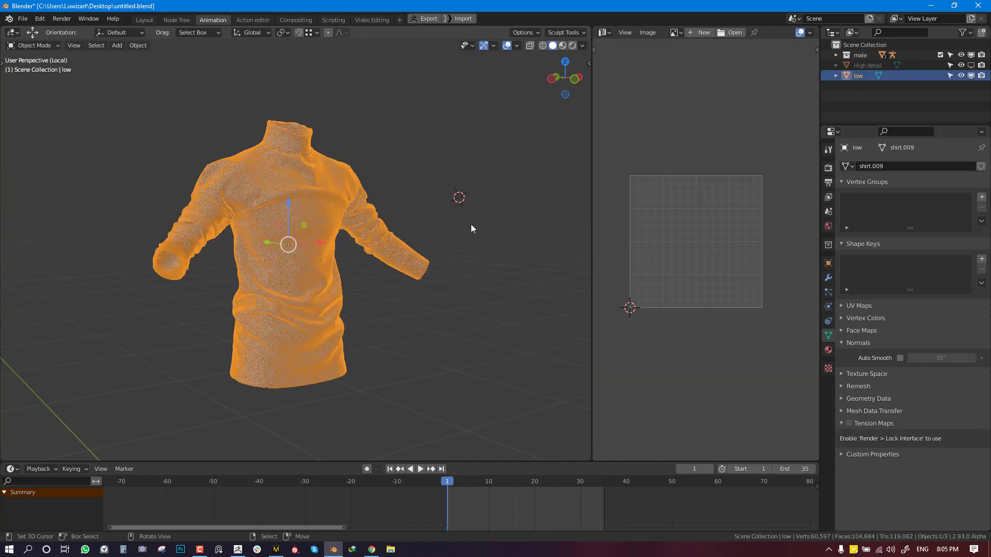
{"action": "middle_click_drag", "start_coordinate": [470, 224], "coordinate": [427, 225]}
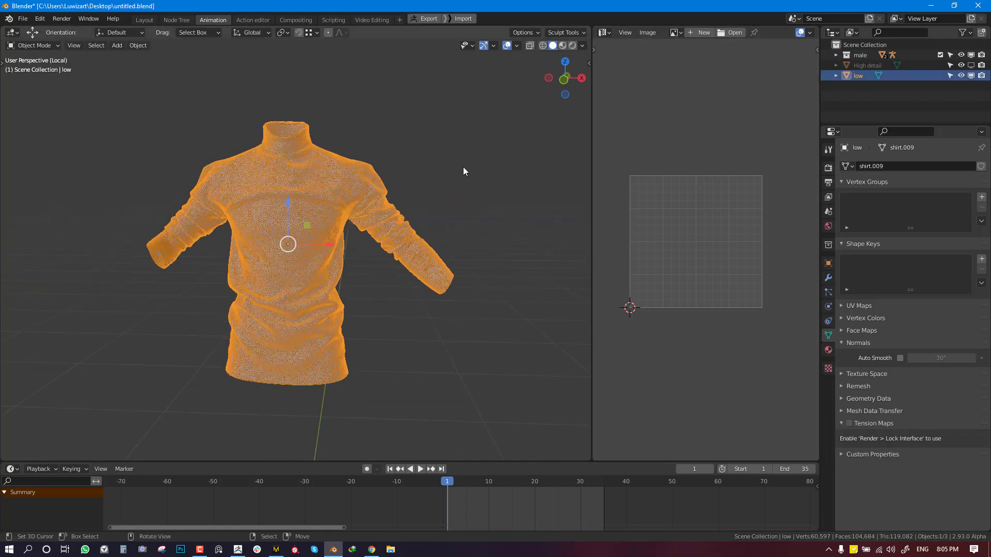
- Add a Decimate modifier to the low shirt and expand the 3D viewport over the UV area
{"action": "left_click", "coordinate": [828, 278]}
{"action": "left_click", "coordinate": [888, 167]}
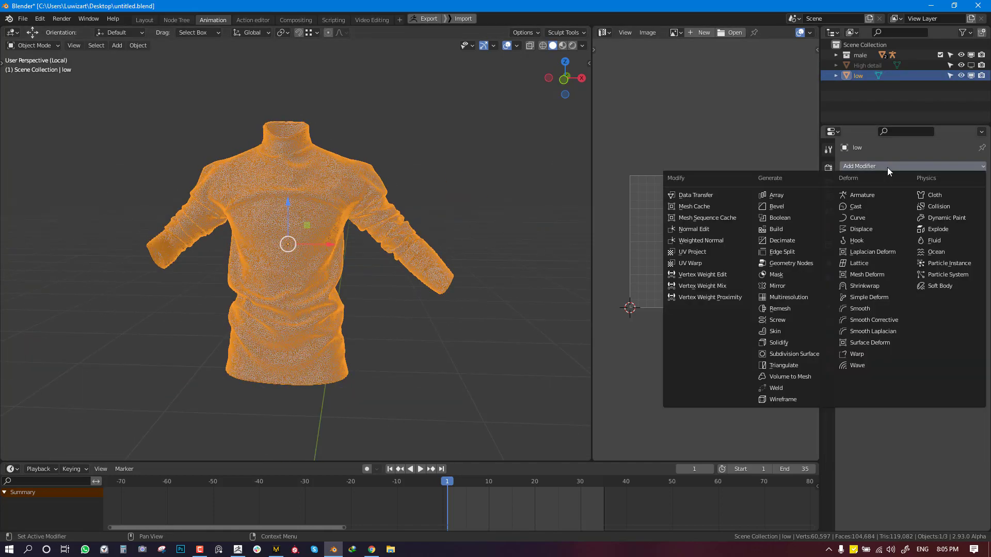
{"action": "left_click", "coordinate": [795, 241]}
{"action": "left_click_drag", "start_coordinate": [590, 30], "coordinate": [652, 41]}
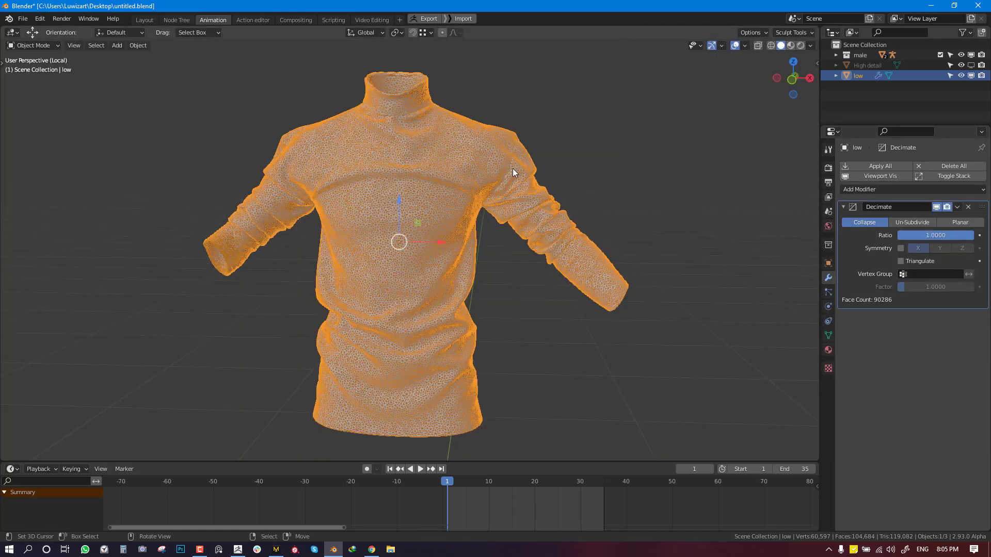
- Examine the low shirt's mesh density and folds on the torso and sleeves from the side and front
{"action": "middle_click_drag", "start_coordinate": [513, 168], "coordinate": [457, 167]}
{"action": "scroll", "coordinate": [608, 169], "scroll_direction": "up", "scroll_amount": 1}
{"action": "middle_click_drag", "start_coordinate": [608, 168], "coordinate": [512, 183]}
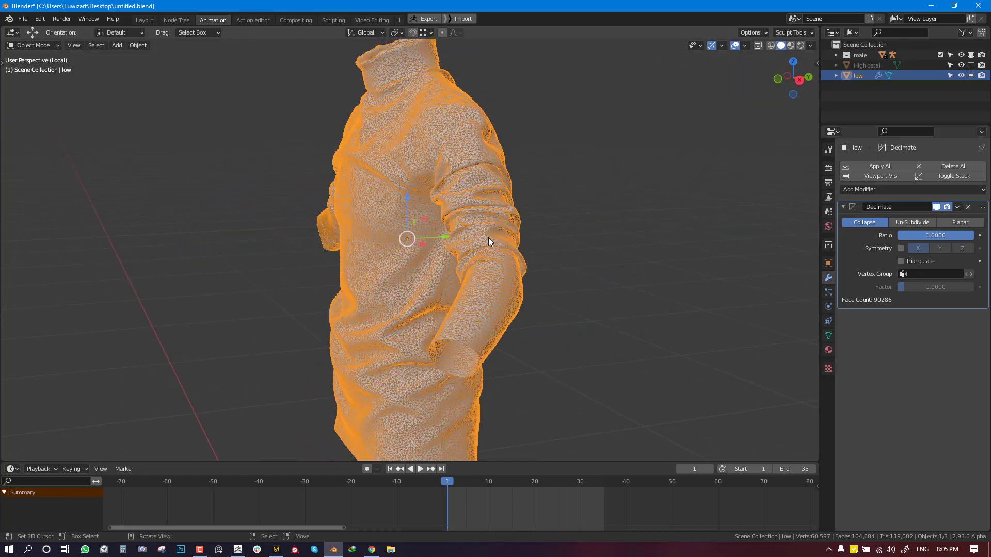
{"action": "middle_click_drag", "start_coordinate": [488, 237], "coordinate": [512, 213]}
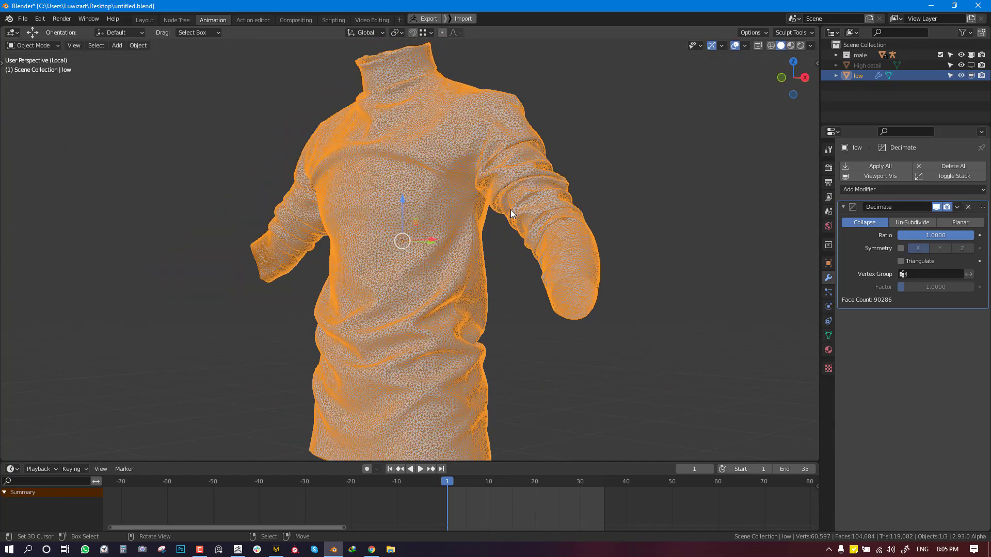
{"action": "middle_click_drag", "start_coordinate": [559, 209], "coordinate": [664, 226]}
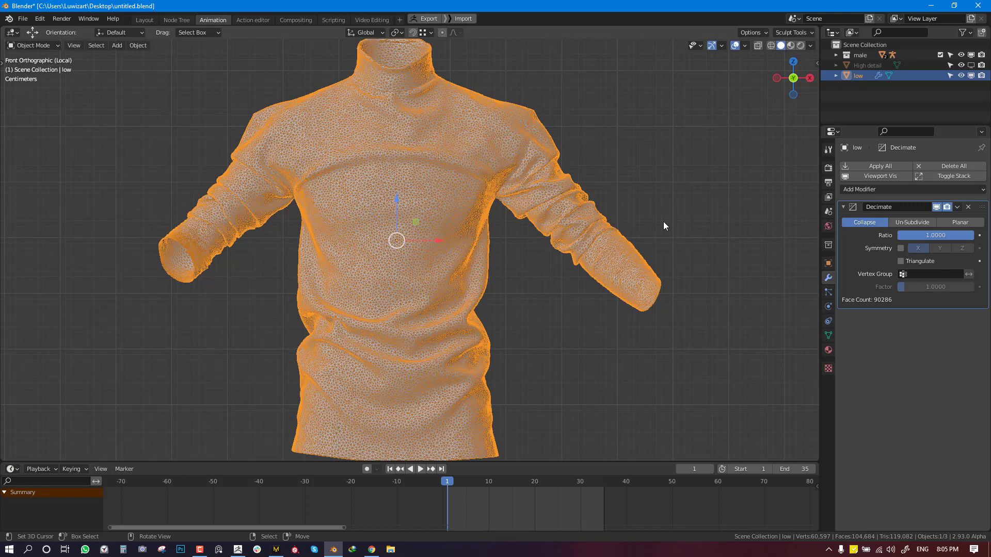
{"action": "scroll", "coordinate": [663, 221], "scroll_direction": "down", "scroll_amount": 3}
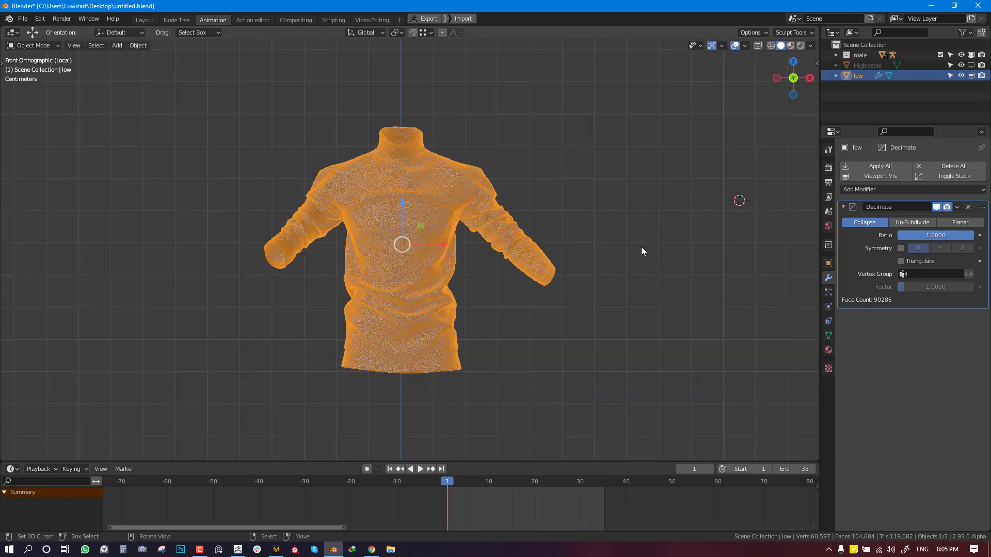
{"action": "key", "text": "alt+a"}
{"action": "middle_click_drag", "start_coordinate": [596, 236], "coordinate": [558, 250]}
{"action": "scroll", "coordinate": [559, 250], "scroll_direction": "up", "scroll_amount": 3}
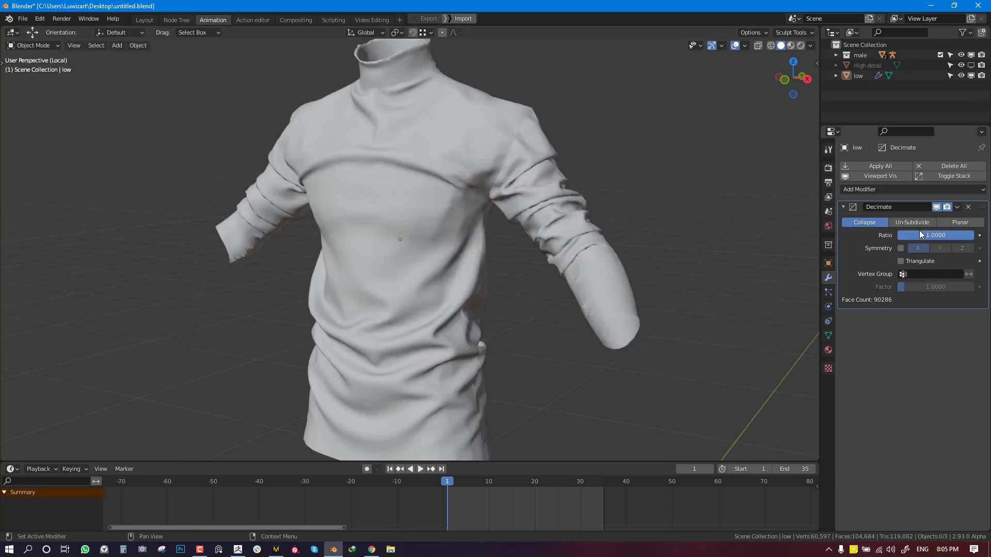
- Set the Decimate ratio to 0.3 and check the shirt from the front
{"action": "left_click", "coordinate": [935, 235]}
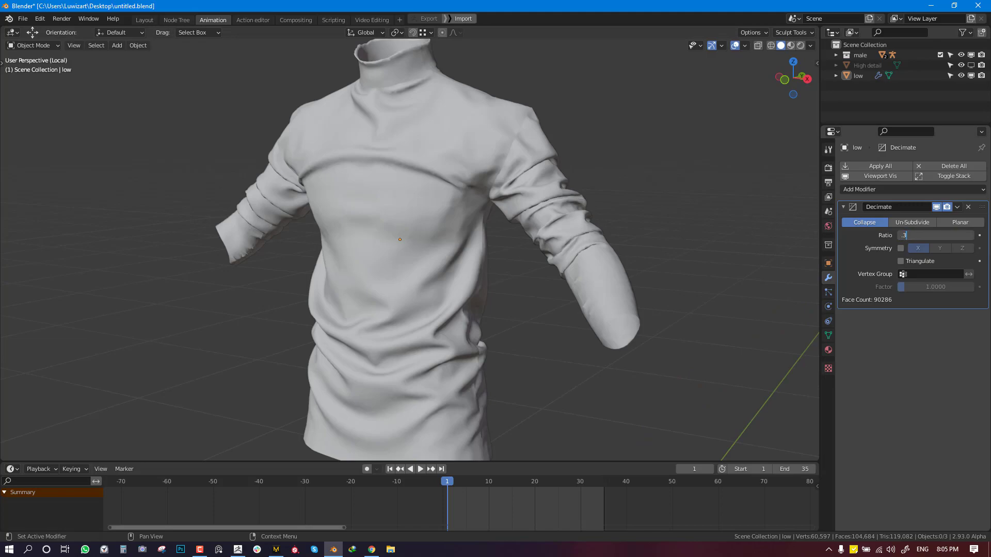
{"action": "type", "text": ".3"}
{"action": "key", "text": "Return"}
{"action": "middle_click_drag", "start_coordinate": [508, 250], "coordinate": [527, 186]}
{"action": "key", "text": "KP_1"}
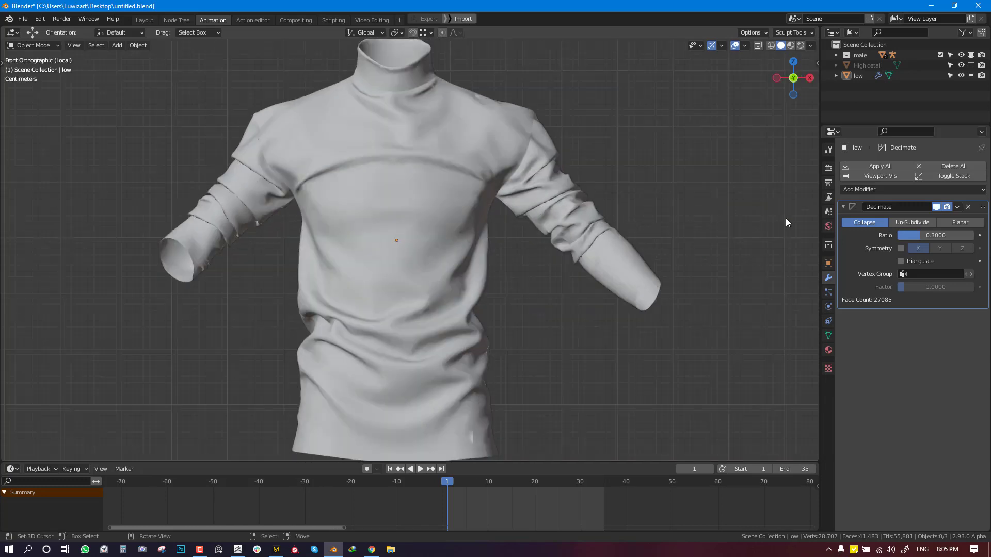
- Lower the Decimate ratio to 0.2 and check the folds on the sleeves and torso
{"action": "left_click", "coordinate": [958, 239]}
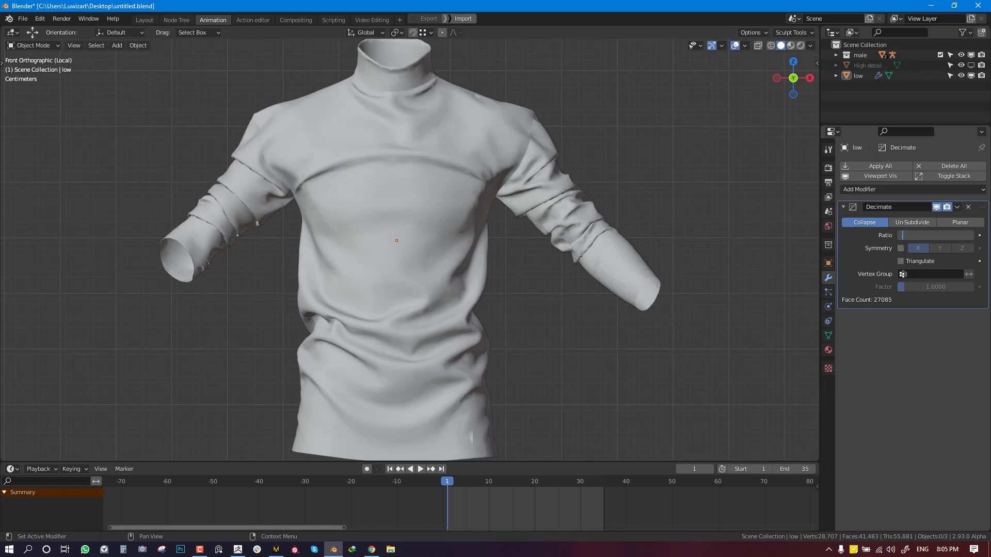
{"action": "type", "text": ".2"}
{"action": "key", "text": "Return"}
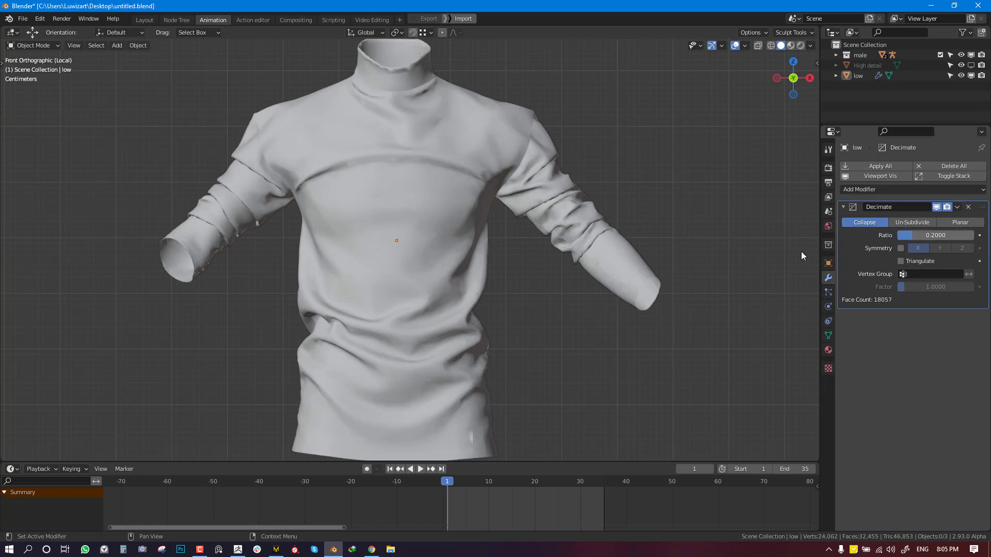
{"action": "middle_click_drag", "start_coordinate": [563, 266], "coordinate": [449, 250]}
{"action": "key", "text": "KP_1"}
{"action": "middle_click_drag", "start_coordinate": [603, 214], "coordinate": [704, 210]}
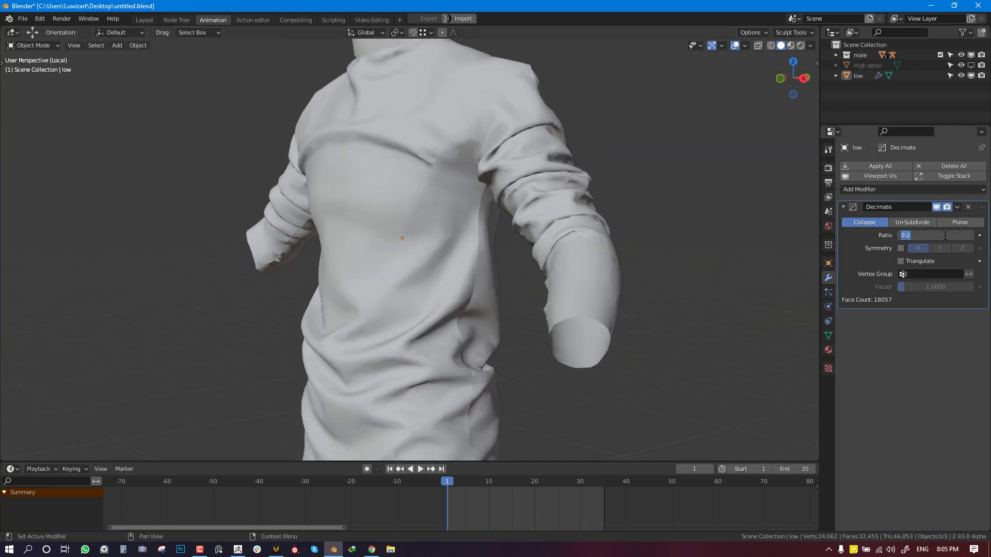
- Compare the shirt's folds at Decimate ratios of 0.3 and 0.2
{"action": "key", "text": "Return"}
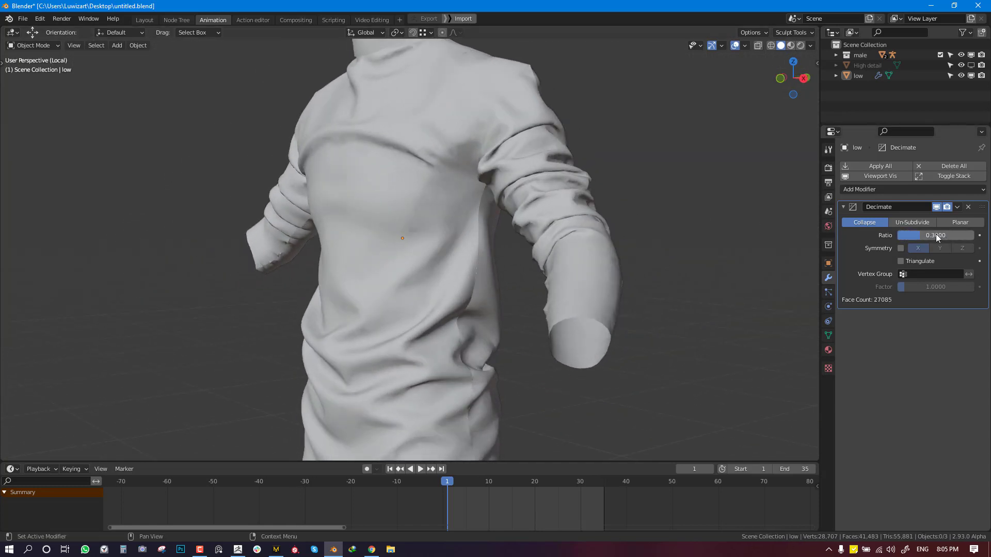
{"action": "middle_click_drag", "start_coordinate": [609, 227], "coordinate": [956, 226]}
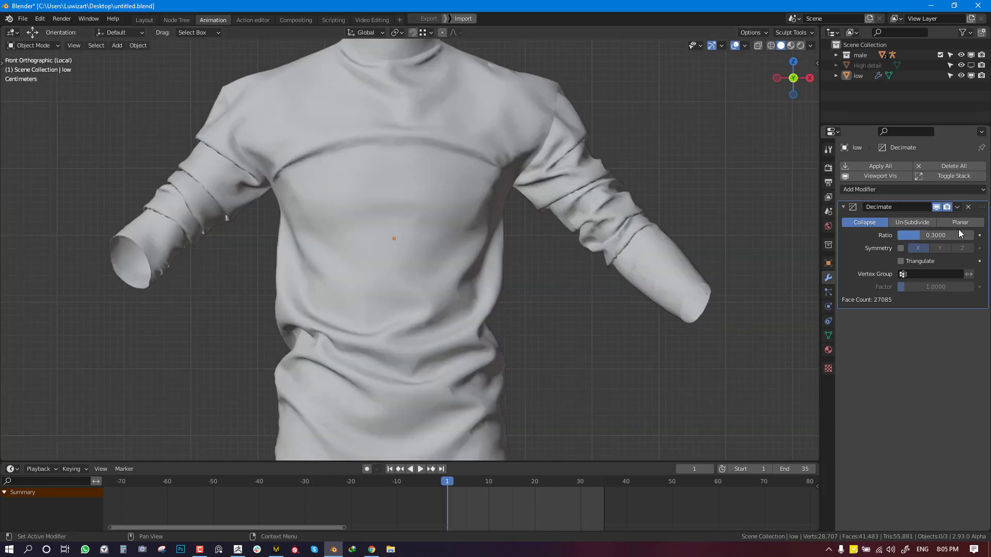
{"action": "left_click", "coordinate": [958, 232]}
{"action": "key", "text": "Return"}
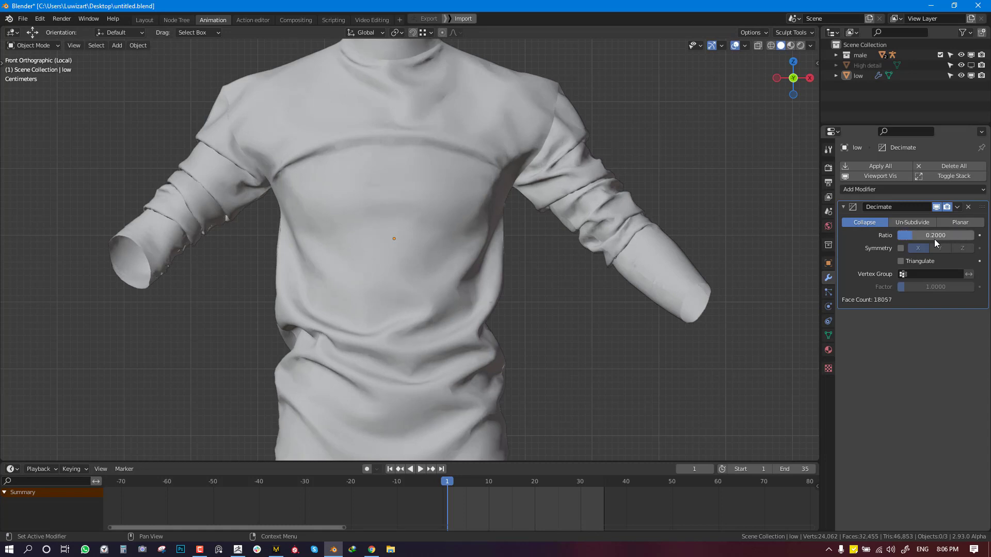
- Set the Decimate ratio back to 0.3 and inspect the back of the low shirt
{"action": "left_click", "coordinate": [952, 231]}
{"action": "type", "text": ".3"}
{"action": "key", "text": "Return"}
{"action": "scroll", "coordinate": [475, 236], "scroll_direction": "down", "scroll_amount": 4}
{"action": "middle_click_drag", "start_coordinate": [475, 237], "coordinate": [370, 218]}
{"action": "right_click", "coordinate": [429, 212]}
{"action": "mouse_move", "coordinate": [429, 211]}
{"action": "middle_mouse_down"}
{"action": "mouse_move", "coordinate": [480, 208]}
{"action": "mouse_move", "coordinate": [432, 212]}
{"action": "middle_mouse_up"}
{"action": "key", "text": "shift+w"}
{"action": "scroll", "coordinate": [432, 212], "scroll_direction": "up", "scroll_amount": 2}
{"action": "key", "text": "shift+w"}
- Split the 3D viewport, make the new area a UV Editor and select the whole low mesh to display its UV islands
{"action": "left_click", "coordinate": [958, 207]}
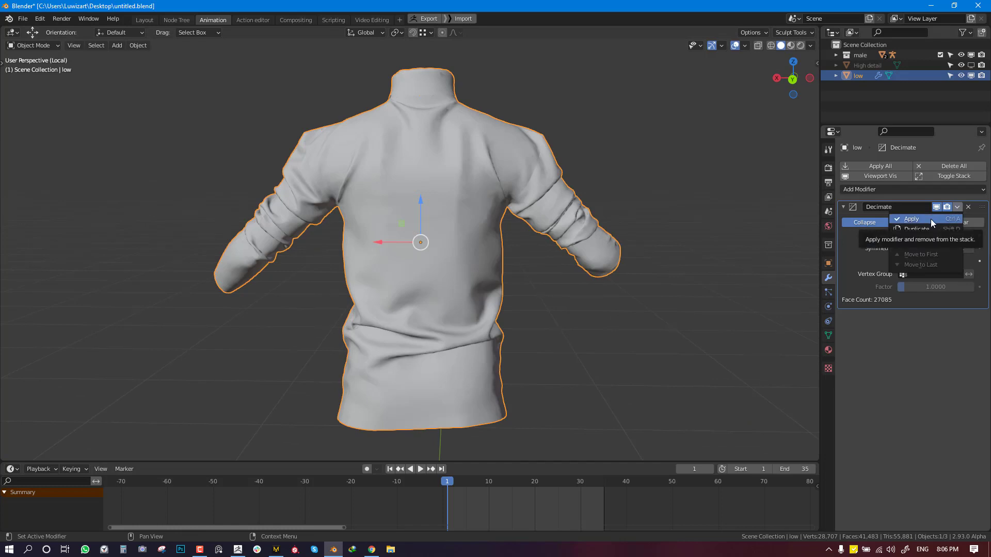
{"action": "left_click_drag", "start_coordinate": [819, 28], "coordinate": [436, 103]}
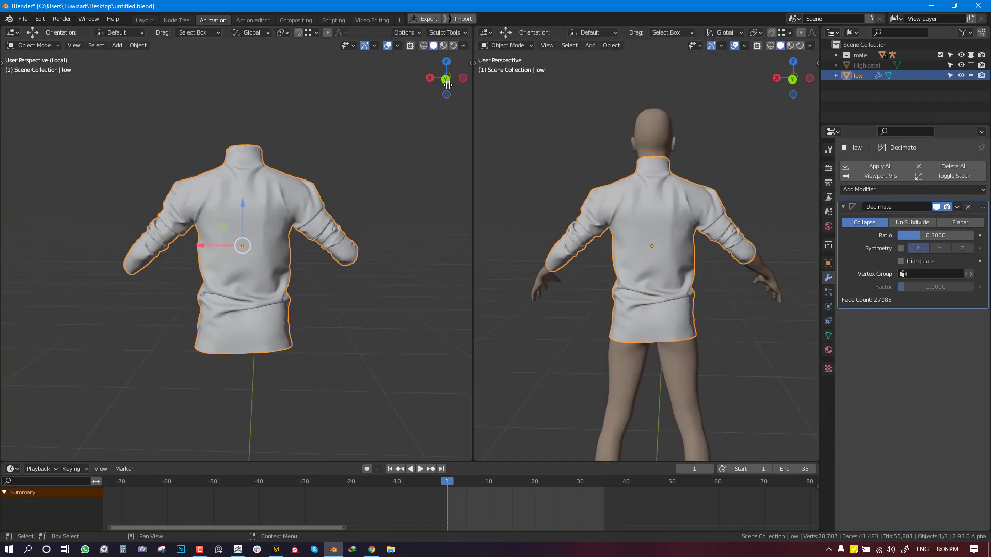
{"action": "key", "text": "shift+F10"}
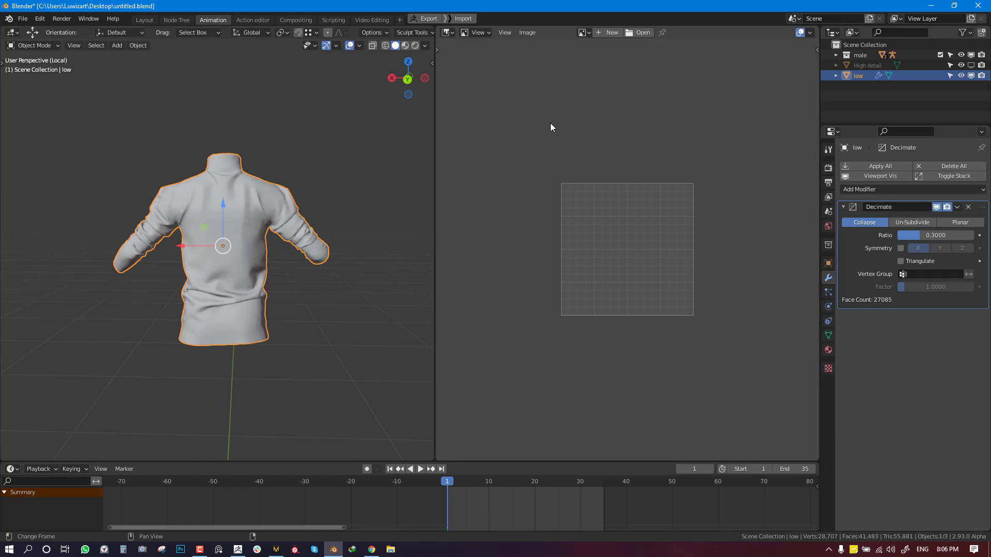
{"action": "key", "text": "Tab"}
{"action": "key", "text": "a"}
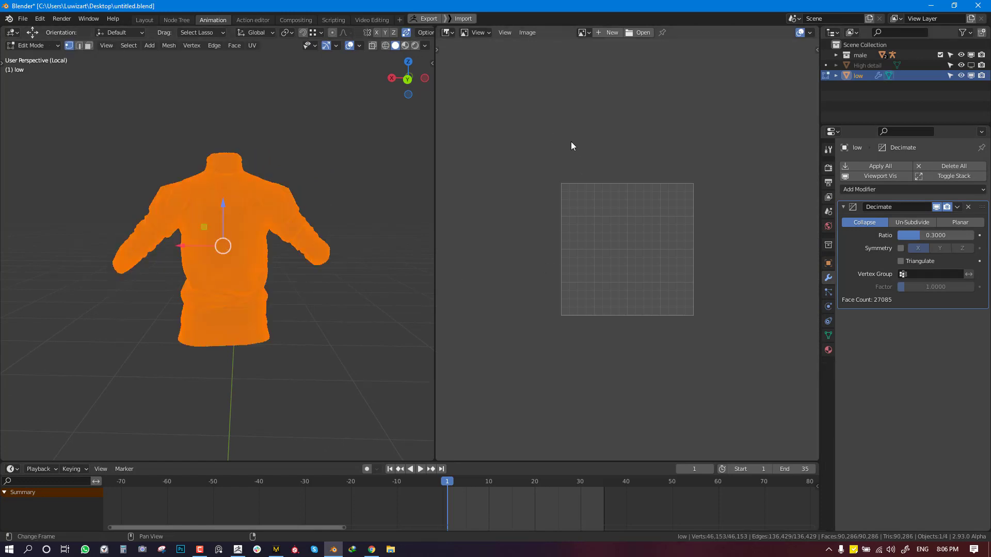
{"action": "key", "text": "shift+F10"}
{"action": "scroll", "coordinate": [615, 138], "scroll_direction": "up", "scroll_amount": 4}
{"action": "scroll", "coordinate": [614, 144], "scroll_direction": "down", "scroll_amount": 1}
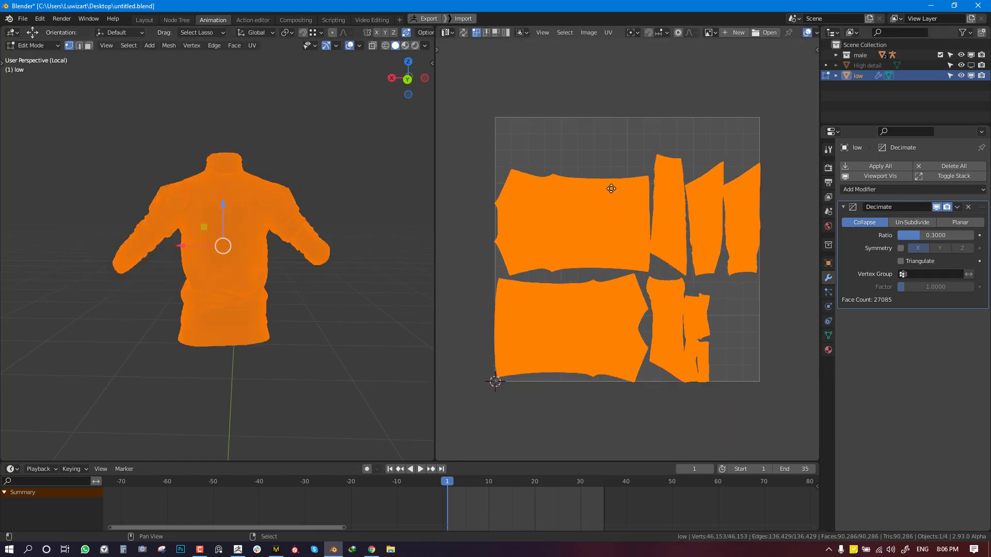
{"action": "middle_click_drag", "start_coordinate": [611, 189], "coordinate": [612, 195]}
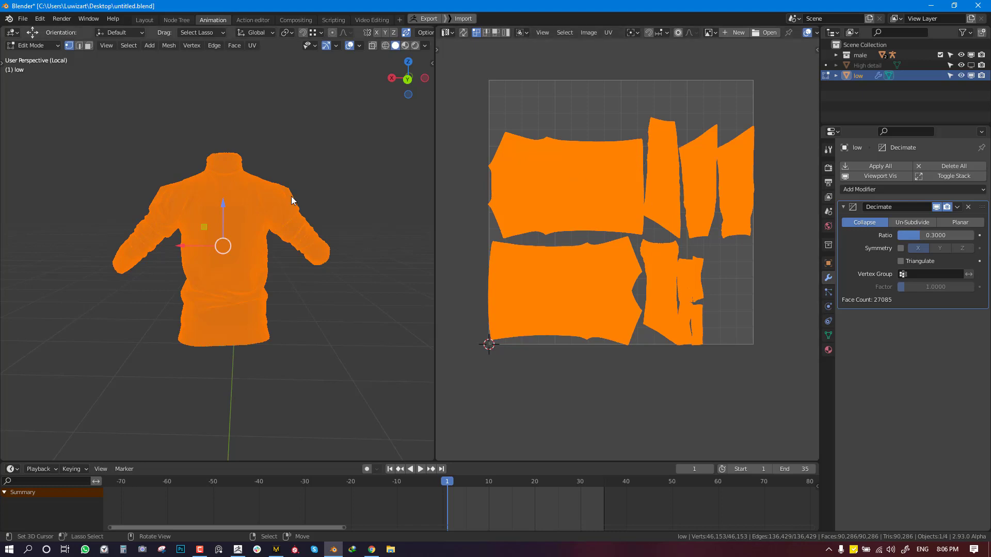
- Compare the low shirt in Object Mode and Edit Mode, checking its decimated mesh against the UV islands
{"action": "key", "text": "Tab"}
{"action": "middle_click_drag", "start_coordinate": [342, 204], "coordinate": [314, 203]}
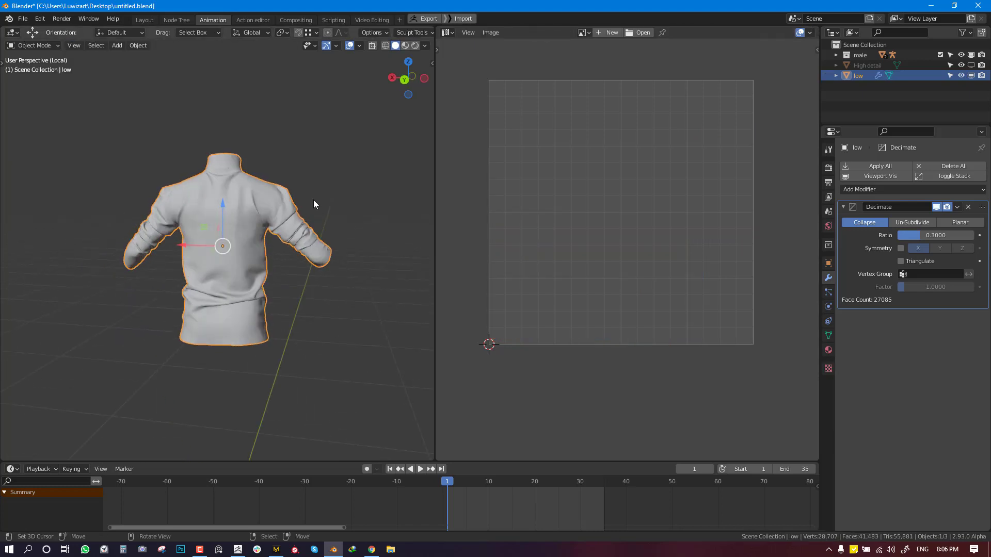
{"action": "key", "text": "Tab"}
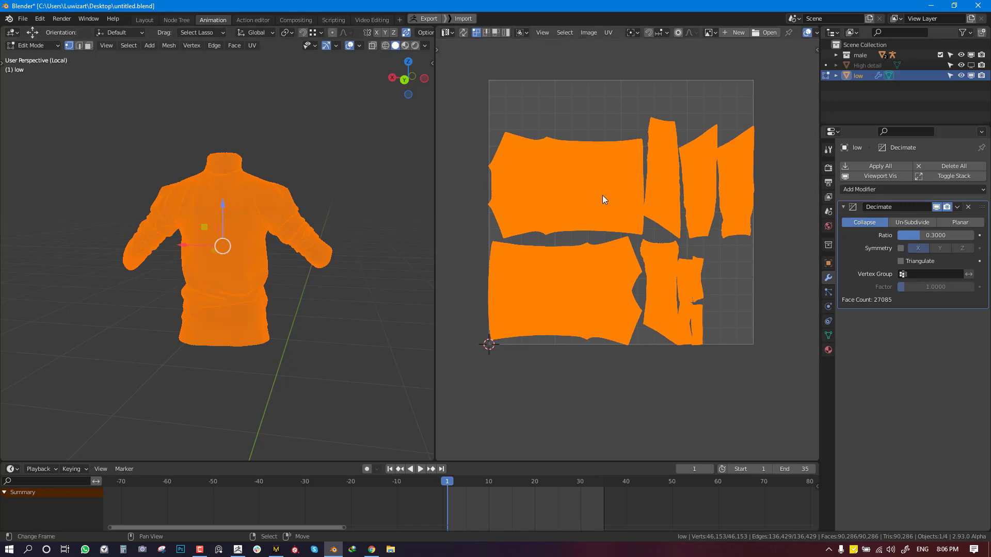
{"action": "key", "text": "Tab"}
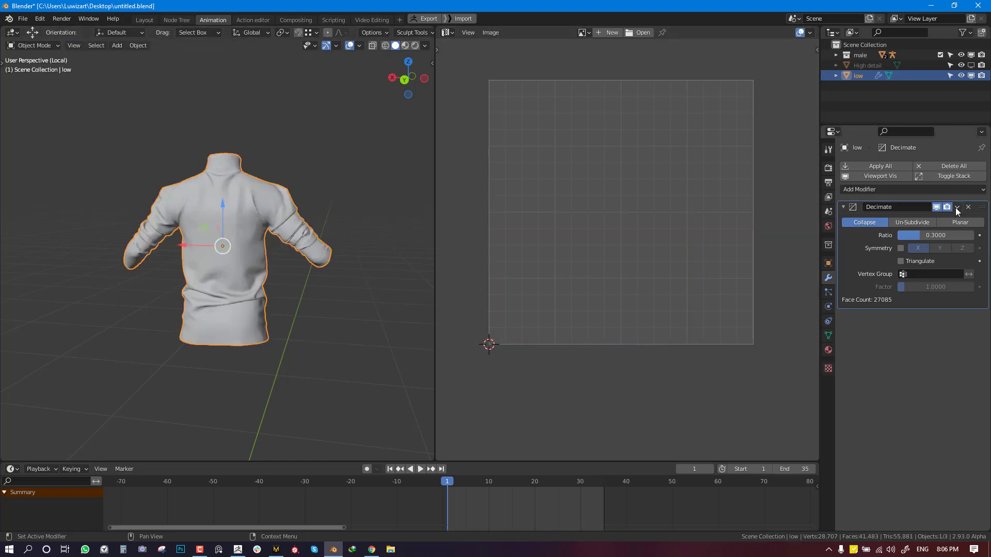
{"action": "left_click", "coordinate": [958, 207]}
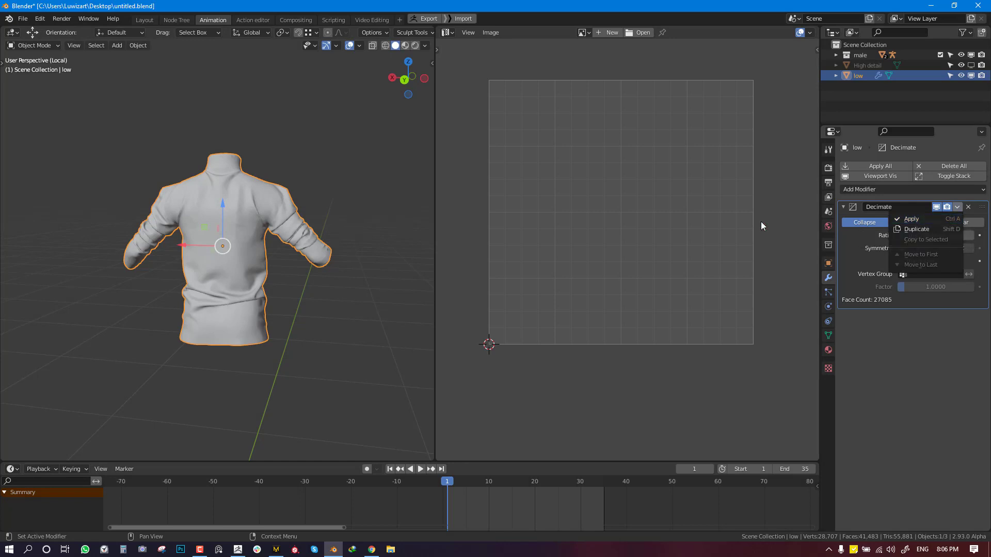
- Delete the low shirt, re-enable the High detail shirt in viewports and leave local view
{"action": "key", "text": "Delete"}
{"action": "left_click", "coordinate": [970, 66]}
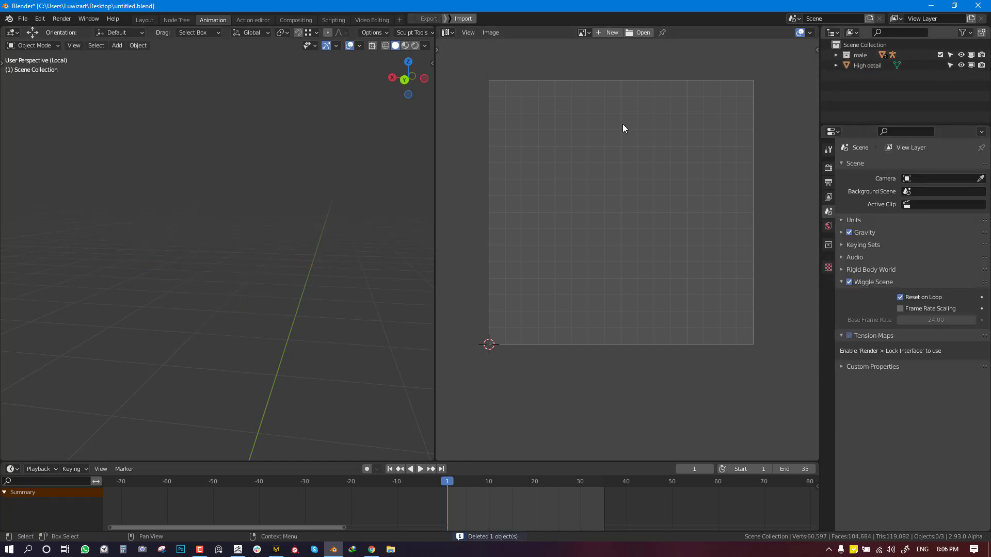
{"action": "key", "text": "KP_Divide"}
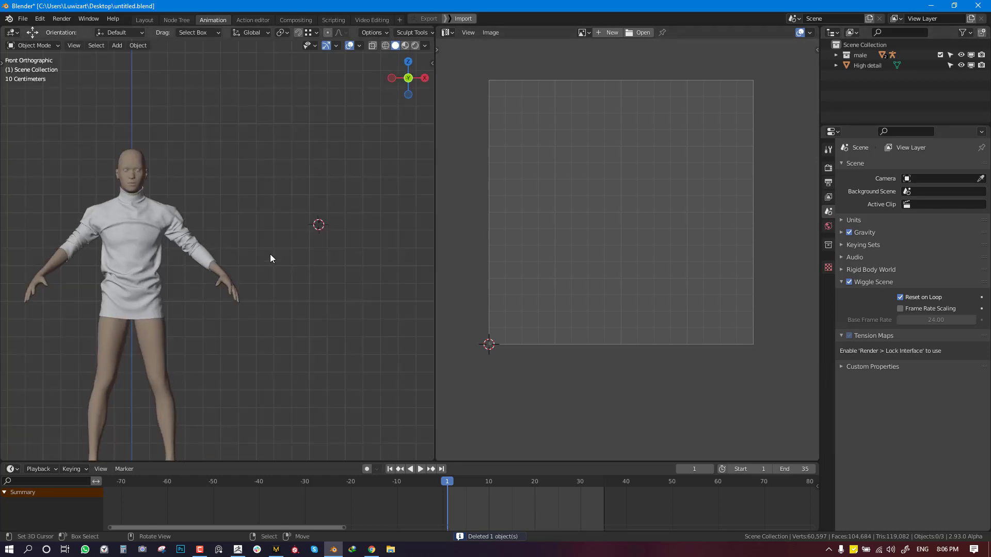
- Select all of the High detail shirt's mesh and move its UV islands out of the UV square to its left side
{"action": "left_click", "coordinate": [140, 243]}
{"action": "key", "text": "Tab"}
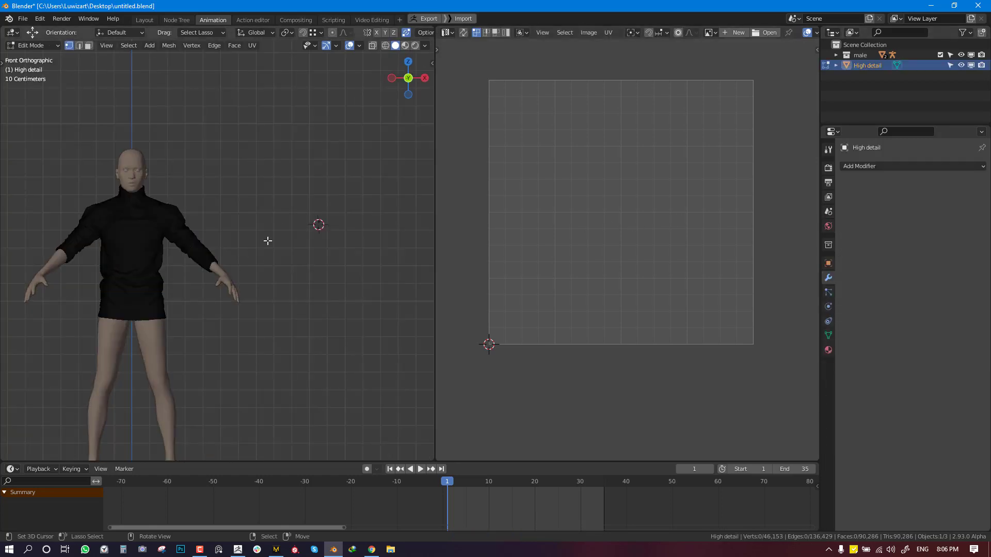
{"action": "key", "text": "a"}
{"action": "key", "text": "ctrl+space"}
{"action": "middle_click_drag", "start_coordinate": [491, 283], "coordinate": [524, 269]}
{"action": "key", "text": "g"}
{"action": "left_click", "coordinate": [210, 268]}
- Rotate the lower torso UV island by 90° and another 180° so it stands upright, and move it into the UV square's left half
{"action": "key", "text": "alt+a"}
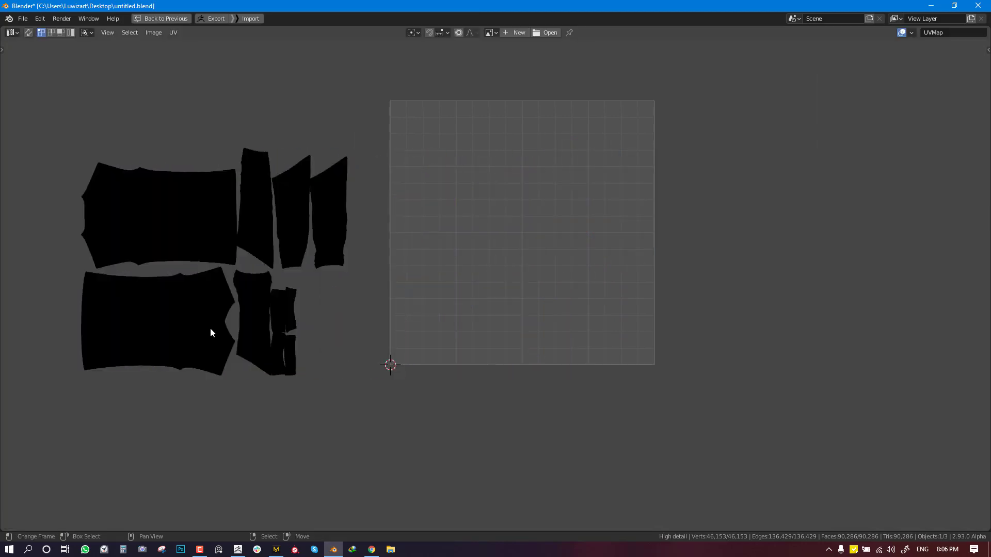
{"action": "key", "text": "l"}
{"action": "type", "text": "r"}
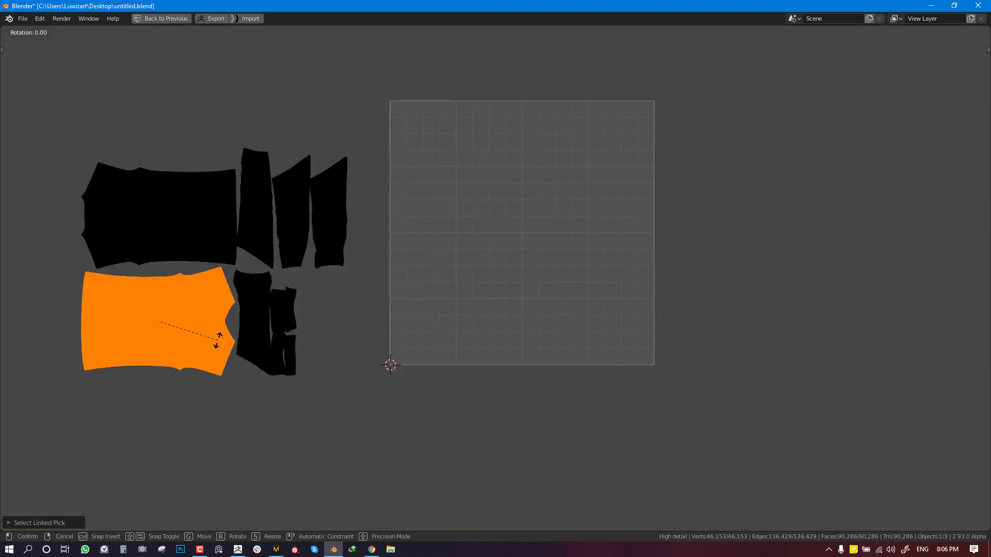
{"action": "type", "text": "90"}
{"action": "key", "text": "Return"}
{"action": "type", "text": "r"}
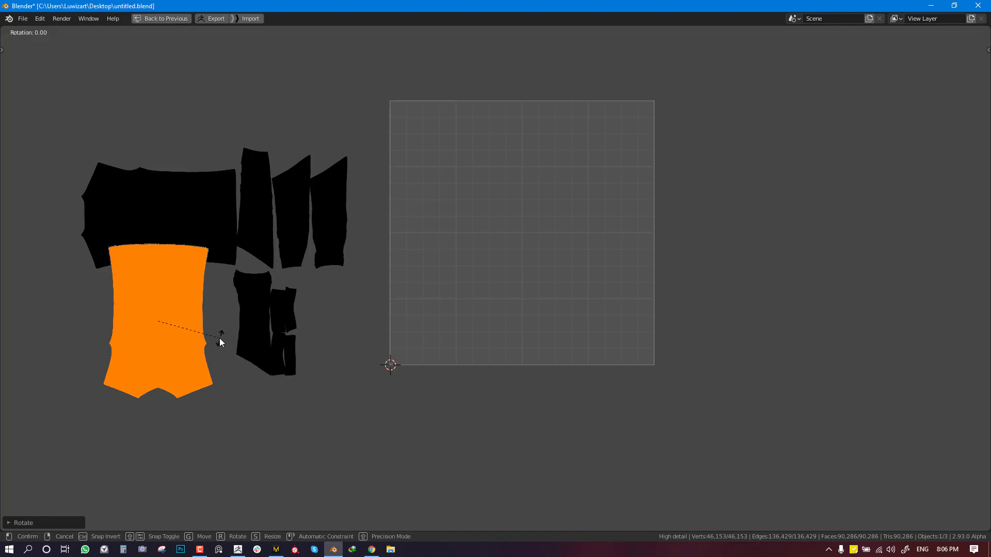
{"action": "type", "text": "180"}
{"action": "key", "text": "Return"}
{"action": "key", "text": "g"}
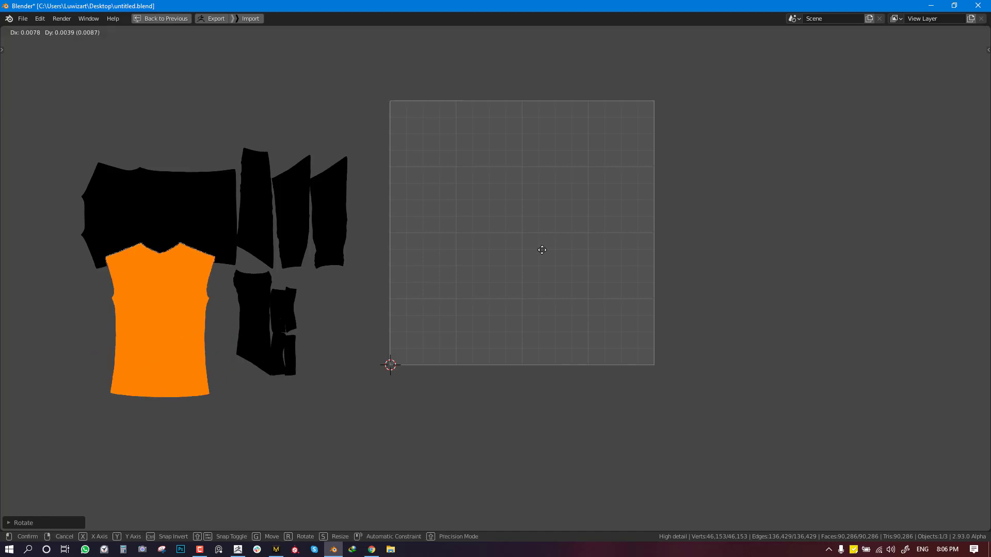
{"action": "left_click", "coordinate": [479, 263]}
- Rotate the other torso UV island by 90° and another 180°, and place it upright beside the first torso piece
{"action": "key", "text": "alt+a"}
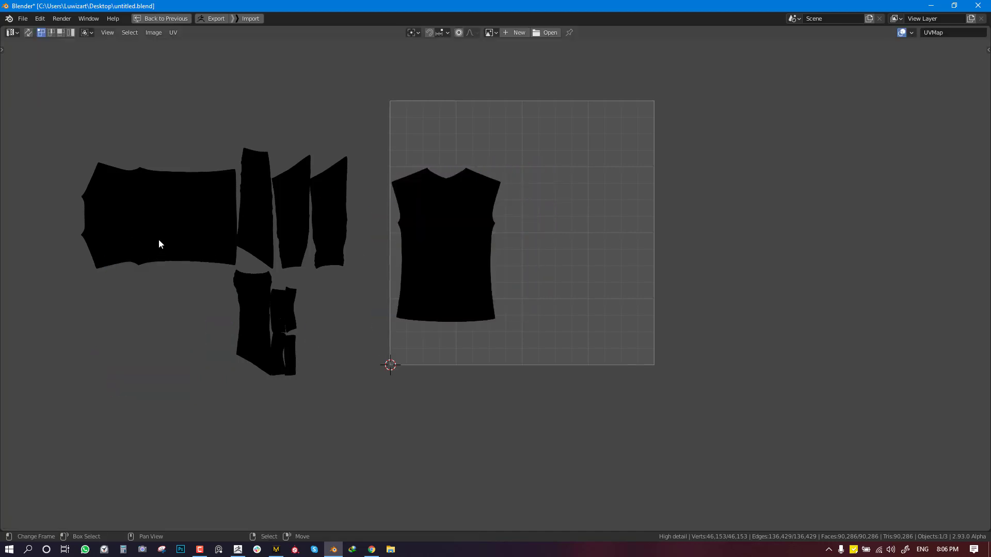
{"action": "key", "text": "l"}
{"action": "key", "text": "r"}
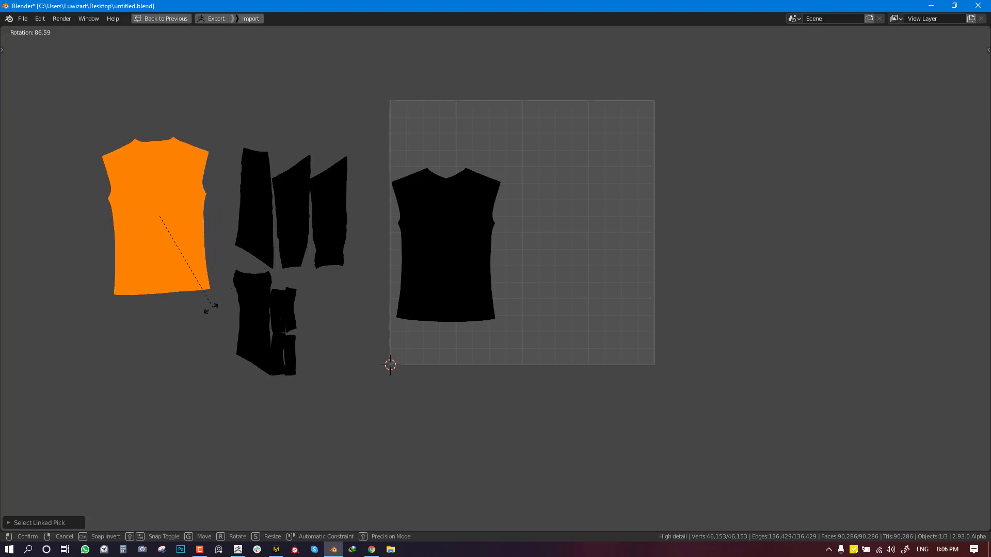
{"action": "type", "text": "0."}
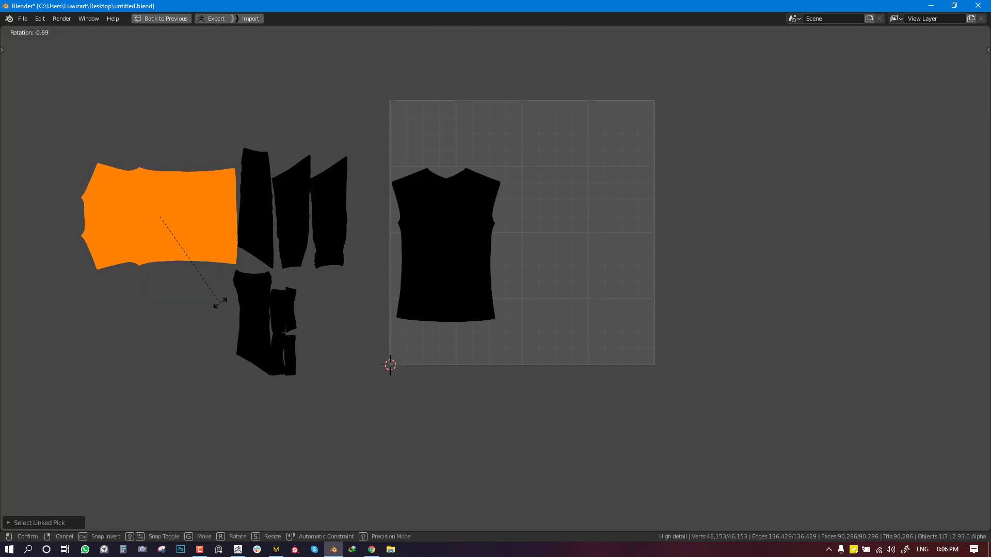
{"action": "type", "text": "90"}
{"action": "key", "text": "Return"}
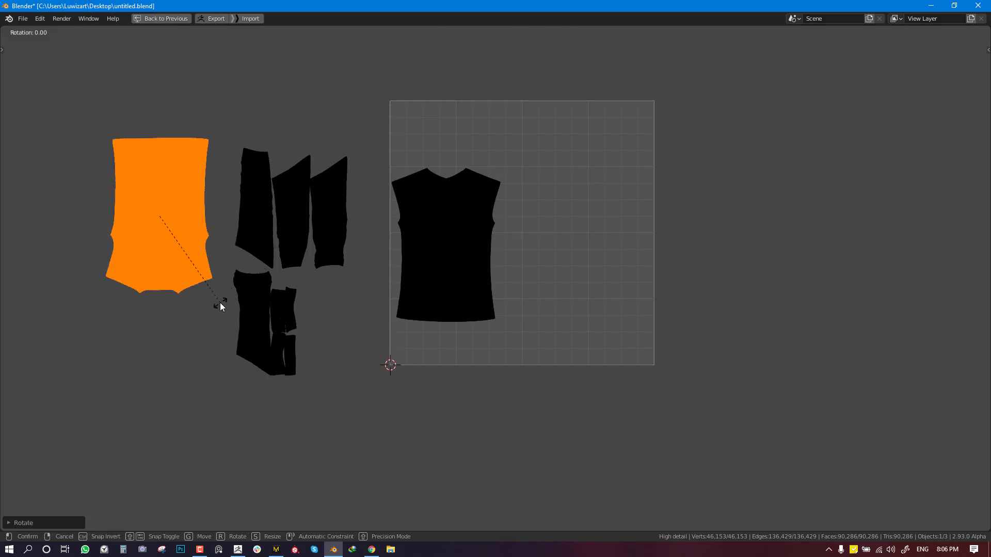
{"action": "type", "text": "r180"}
{"action": "key", "text": "Return"}
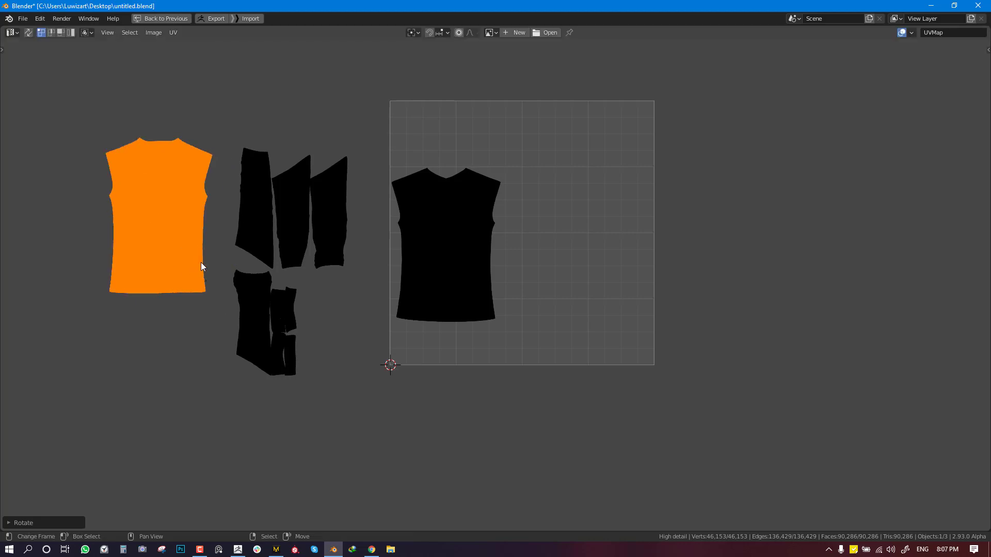
{"action": "key", "text": "g"}
{"action": "left_click", "coordinate": [576, 285]}
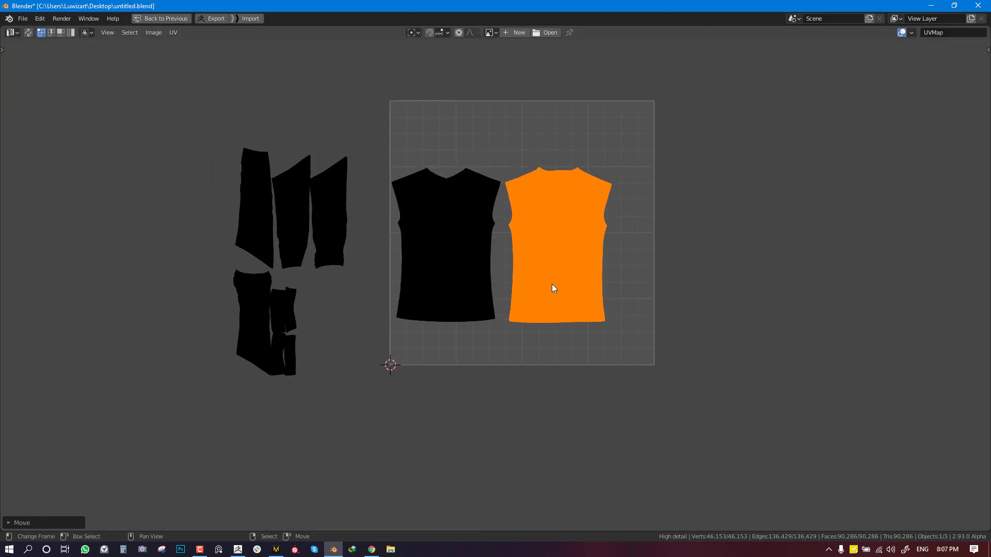
- Move all UV islands up until the two torso pieces sit near the UV square's upper edge
{"action": "key", "text": "a"}
{"action": "key", "text": "g"}
{"action": "left_click", "coordinate": [537, 223]}
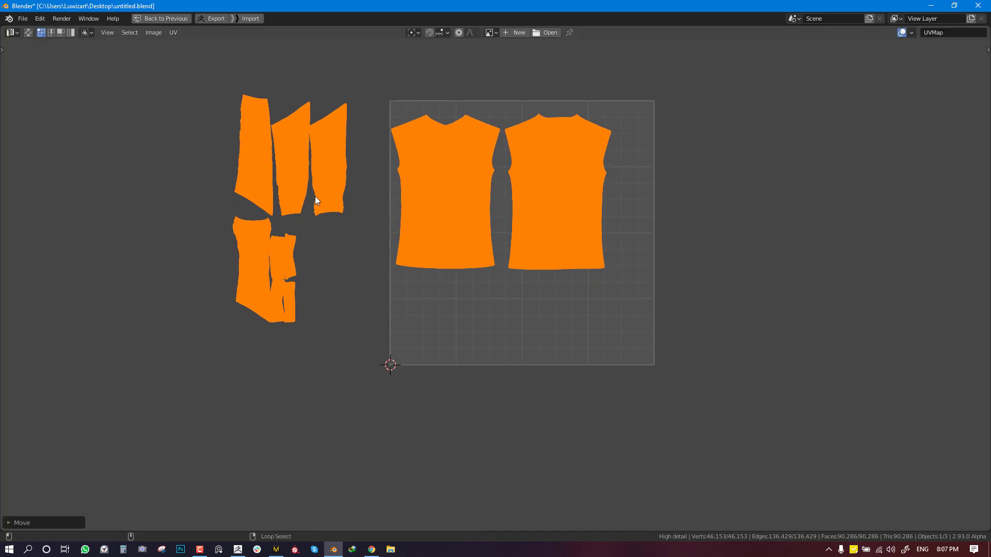
- Rotate the two adjacent narrow sleeve islands to horizontal together and place them in the UV square's lower right, below the torso pieces
{"action": "key", "text": "alt+a"}
{"action": "key", "text": "l"}
{"action": "key", "text": "l"}
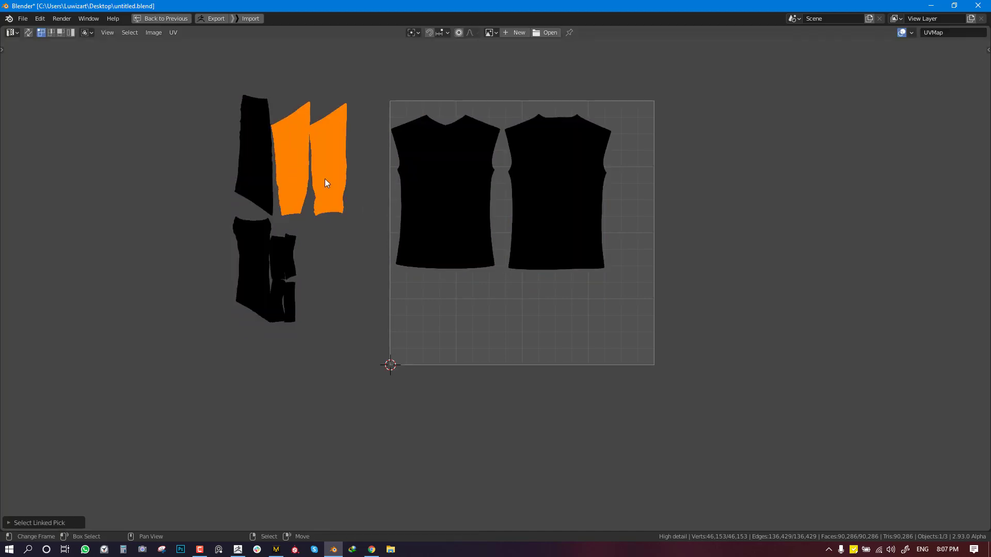
{"action": "key", "text": "r"}
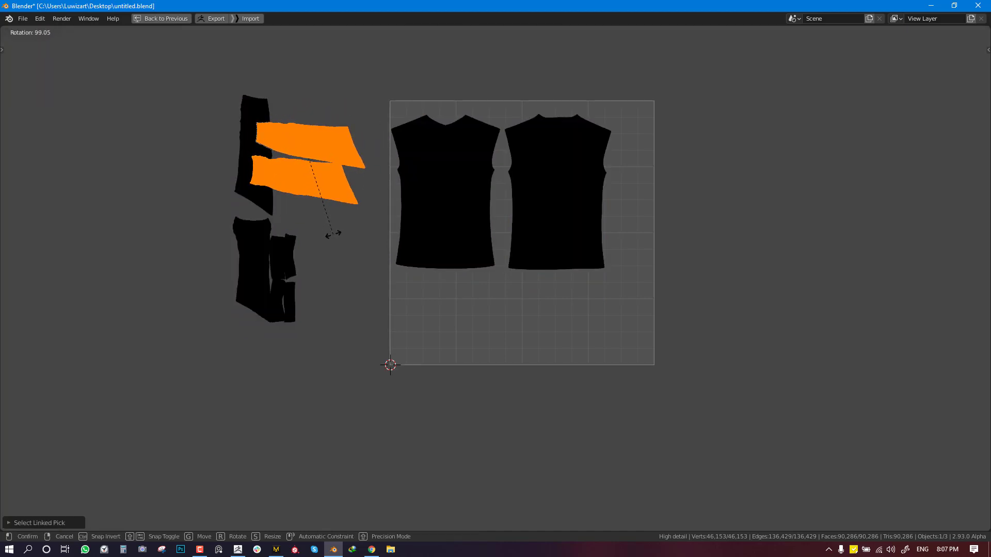
{"action": "left_click", "coordinate": [341, 210]}
{"action": "key", "text": "g"}
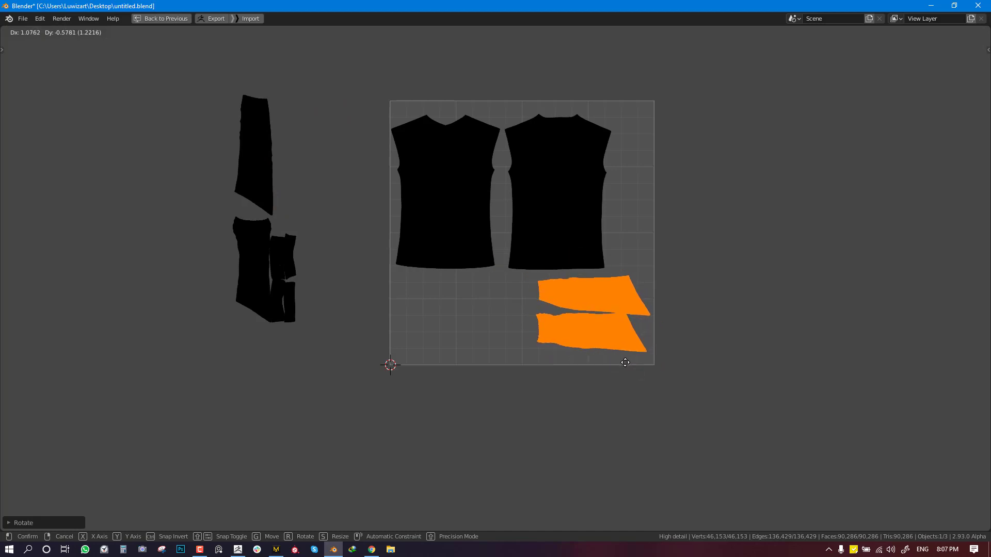
{"action": "left_click", "coordinate": [628, 362]}
- Rotate the single upper sleeve island to horizontal and place it directly below the first torso piece in the UV square
{"action": "key", "text": "alt+a"}
{"action": "key", "text": "l"}
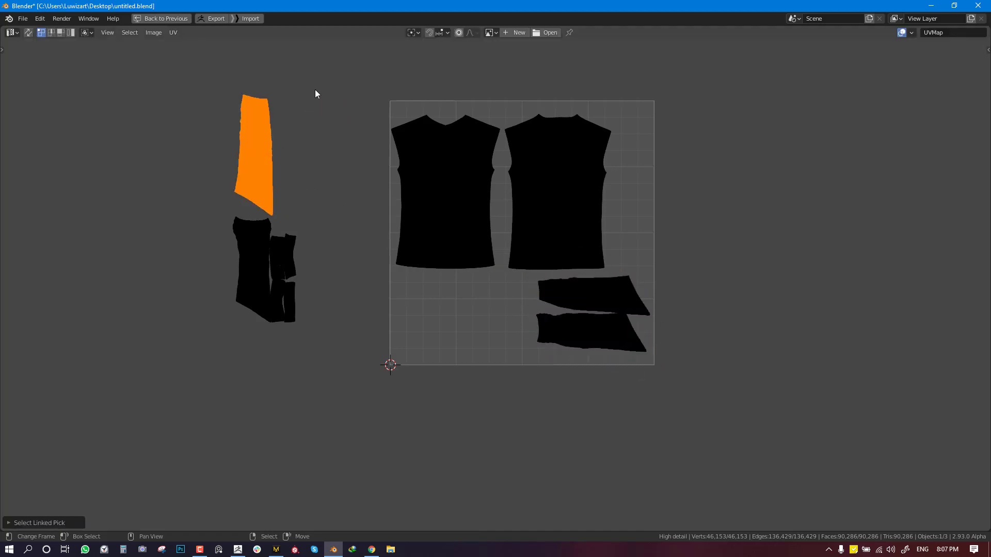
{"action": "key", "text": "r"}
{"action": "left_click", "coordinate": [331, 232]}
{"action": "key", "text": "g"}
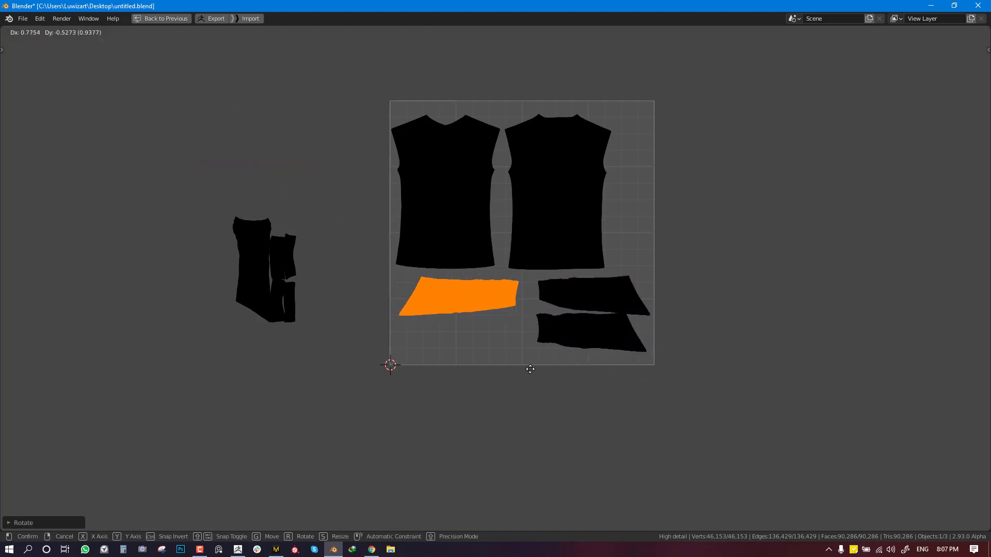
{"action": "left_click", "coordinate": [395, 325]}
- Rotate the remaining sleeve and small islands to horizontal as a group and place them at the UV square's lower left
{"action": "key", "text": "alt+a"}
{"action": "left_click_drag", "start_coordinate": [168, 186], "coordinate": [348, 402]}
{"action": "key", "text": "r"}
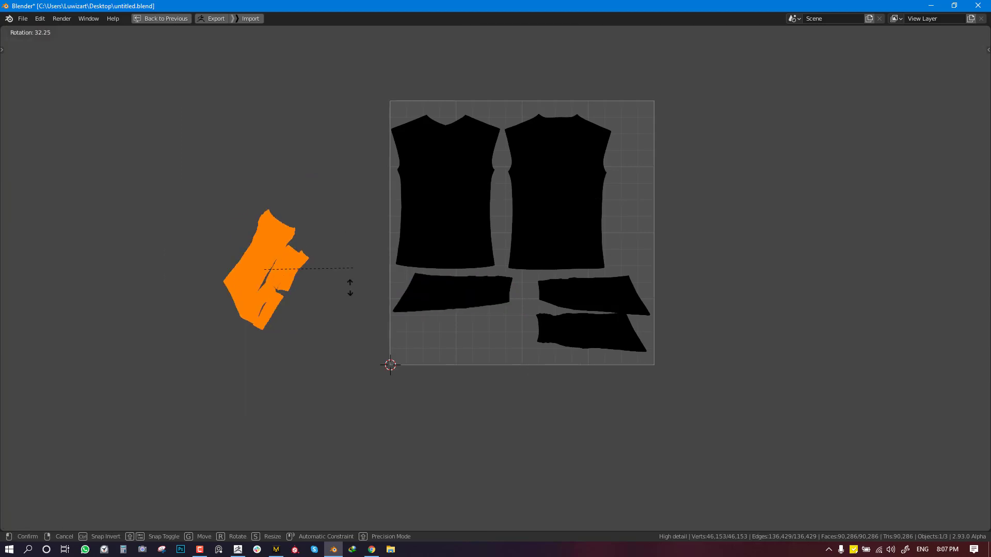
{"action": "left_click", "coordinate": [301, 339]}
{"action": "key", "text": "g"}
{"action": "left_click", "coordinate": [521, 396]}
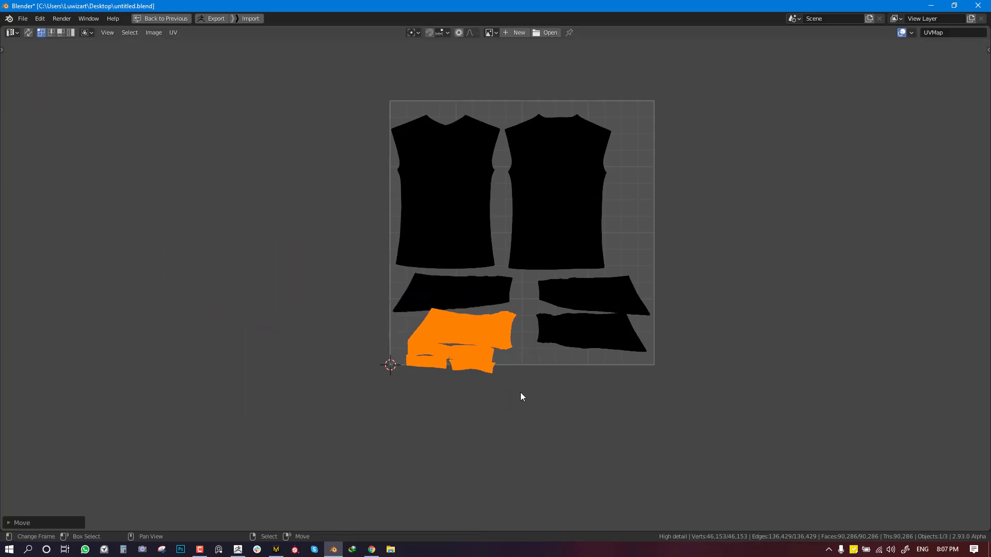
- Shift the complete island layout slightly upward so every piece lies inside the UV square
{"action": "key", "text": "a"}
{"action": "middle_click_drag", "start_coordinate": [558, 302], "coordinate": [546, 303]}
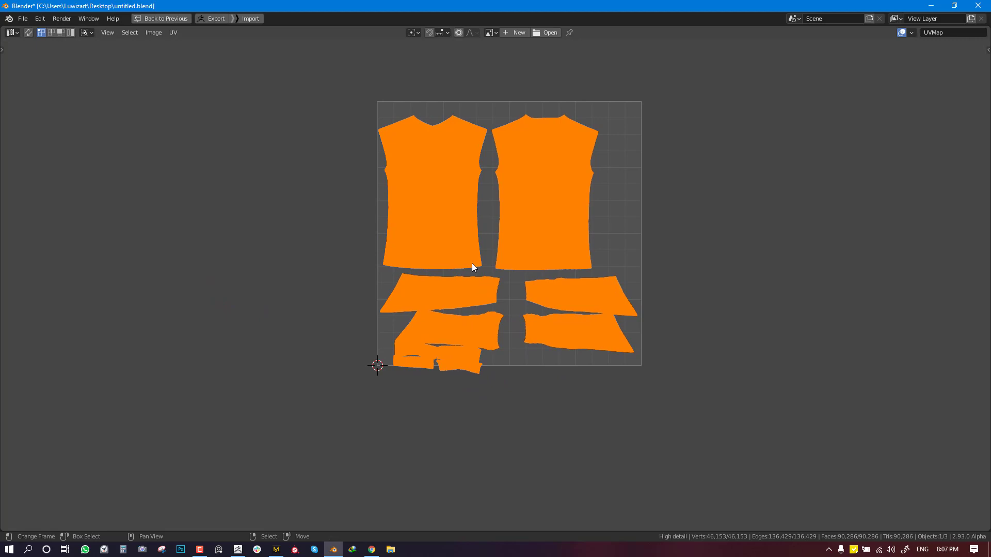
{"action": "key", "text": "g"}
{"action": "left_click", "coordinate": [490, 256]}
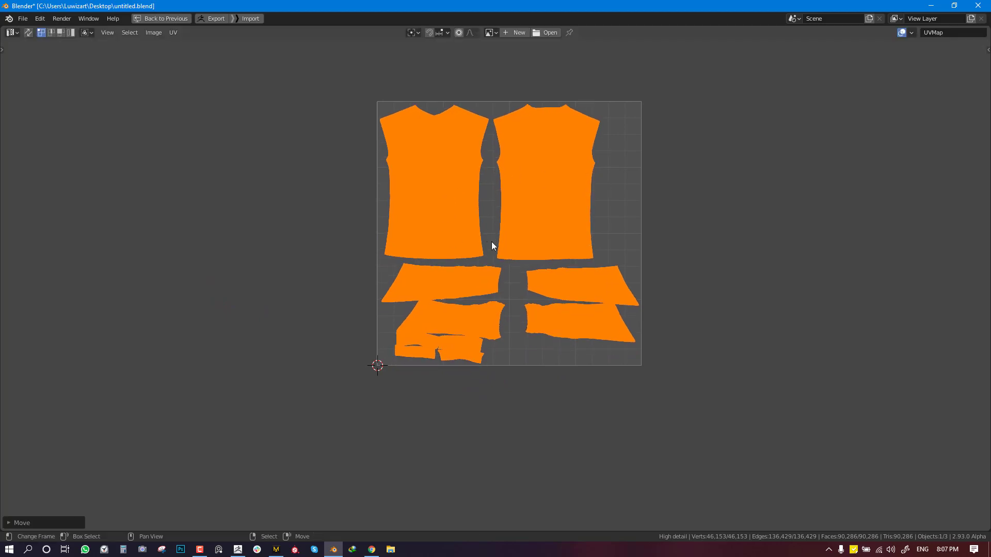
- Deselect the shirt mesh, close the UV Editor area in favour of a wide 3D viewport and return to Object Mode
{"action": "key", "text": "ctrl+space"}
{"action": "key", "text": "alt+a"}
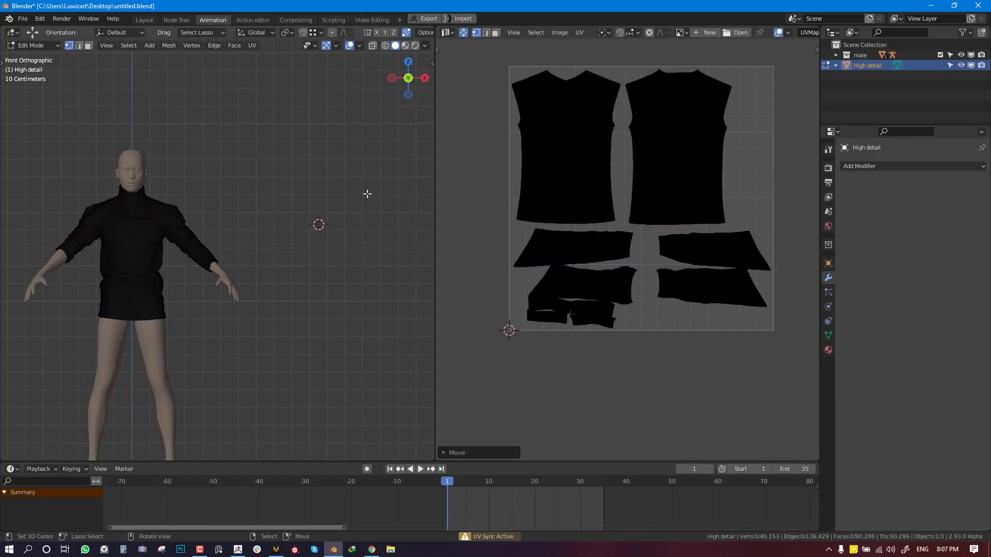
{"action": "key", "text": "ctrl+space"}
{"action": "key", "text": "Tab"}
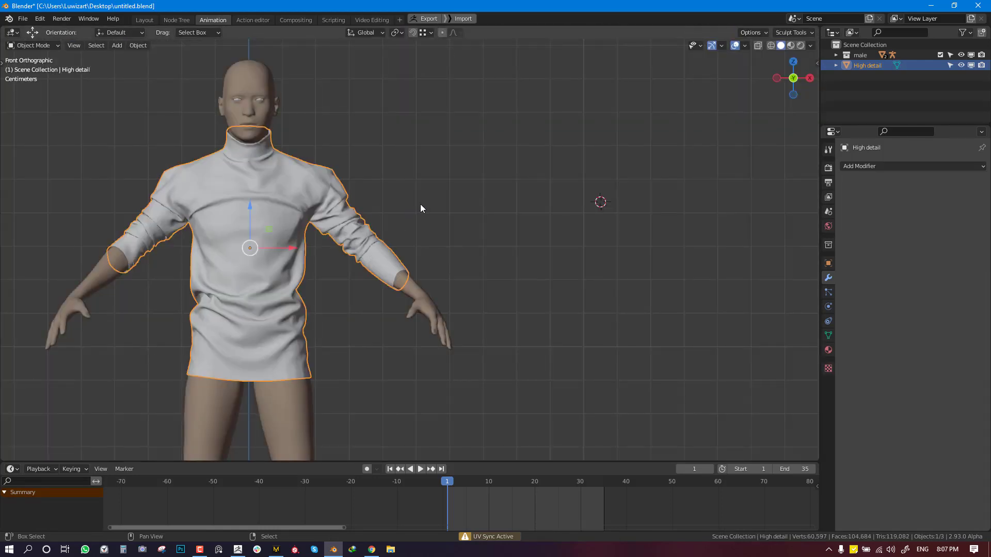
{"action": "key", "text": "shift+d"}
{"action": "left_click", "coordinate": [482, 166]}
{"action": "key", "text": "ctrl+z"}
- Duplicate the High detail shirt in place and disable the original in viewports
{"action": "key", "text": "shift+d"}
{"action": "key", "text": "Escape"}
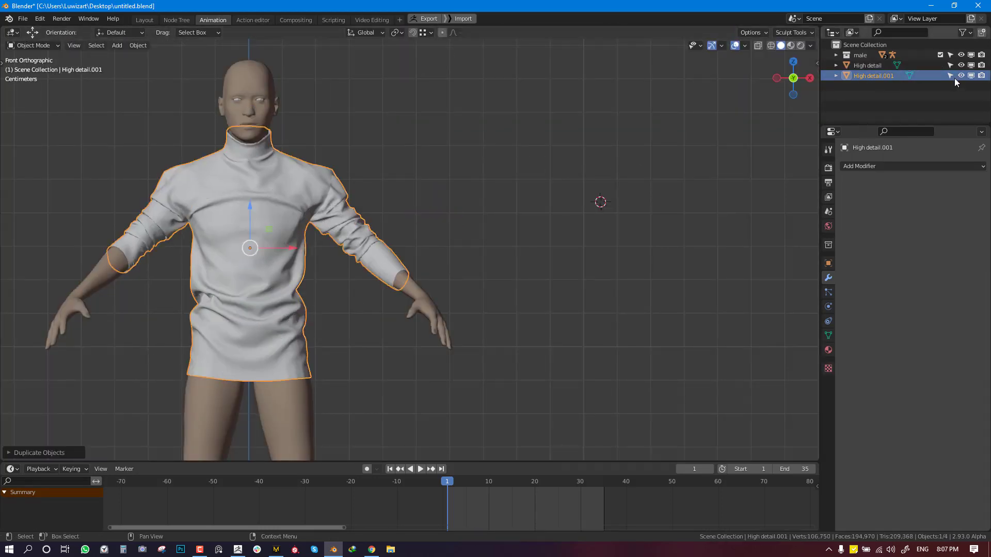
{"action": "left_click", "coordinate": [970, 65]}
- Rename the duplicated shirt object as low
{"action": "double_click", "coordinate": [867, 77]}
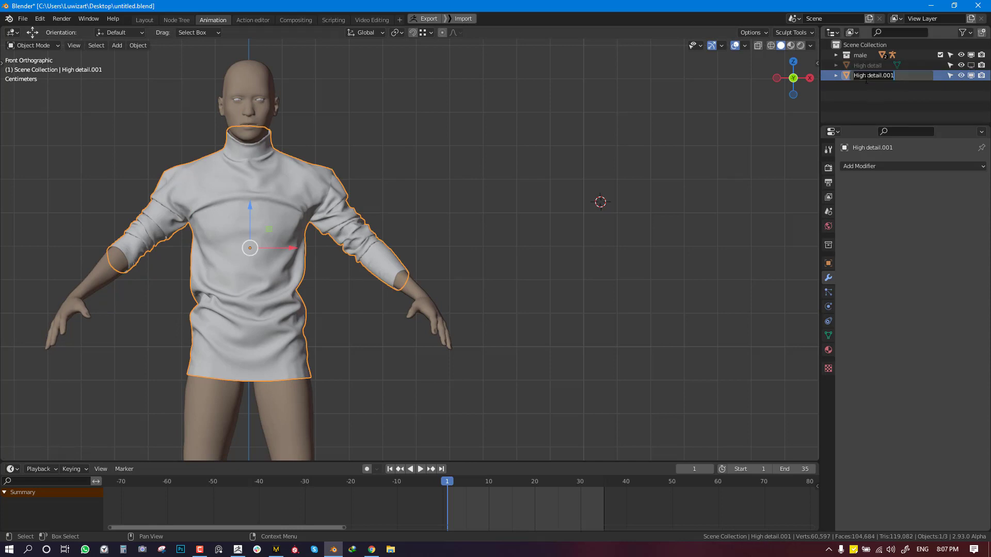
{"action": "type", "text": "low"}
{"action": "key", "text": "Return"}
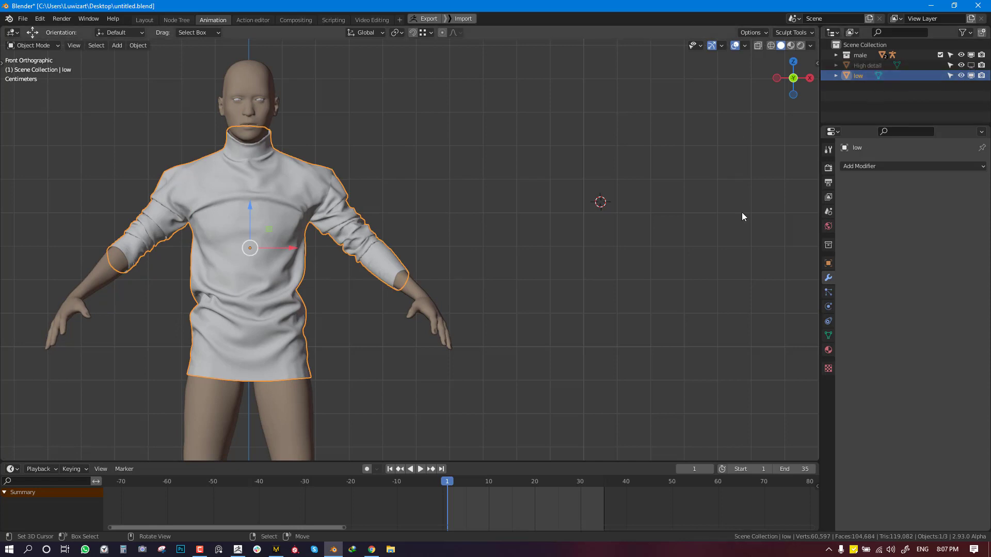
- Add a Decimate modifier to the low shirt, set its collapse ratio to 0.3 and apply it
{"action": "left_click", "coordinate": [872, 167]}
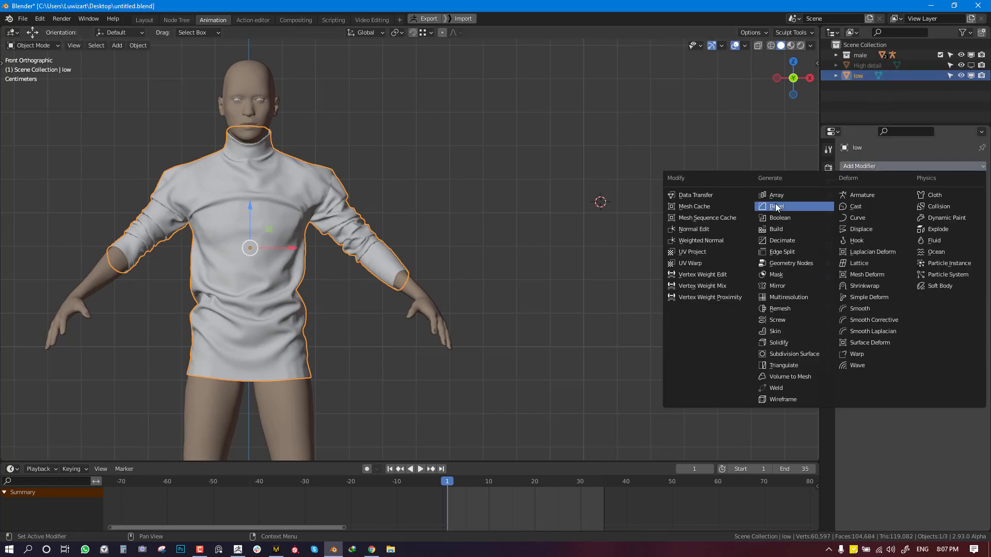
{"action": "left_click", "coordinate": [783, 240]}
{"action": "left_click", "coordinate": [944, 233]}
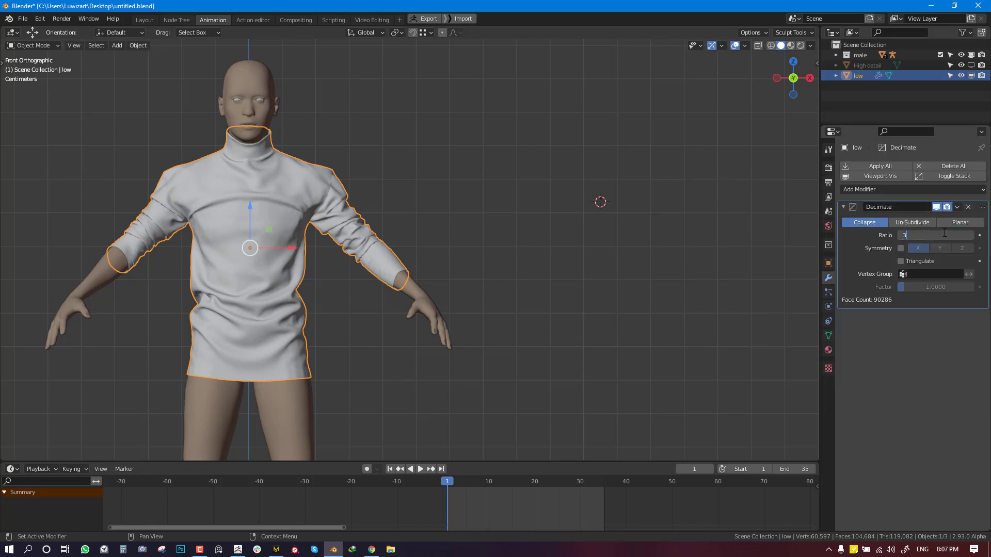
{"action": "key", "text": "Return"}
{"action": "left_click", "coordinate": [957, 206]}
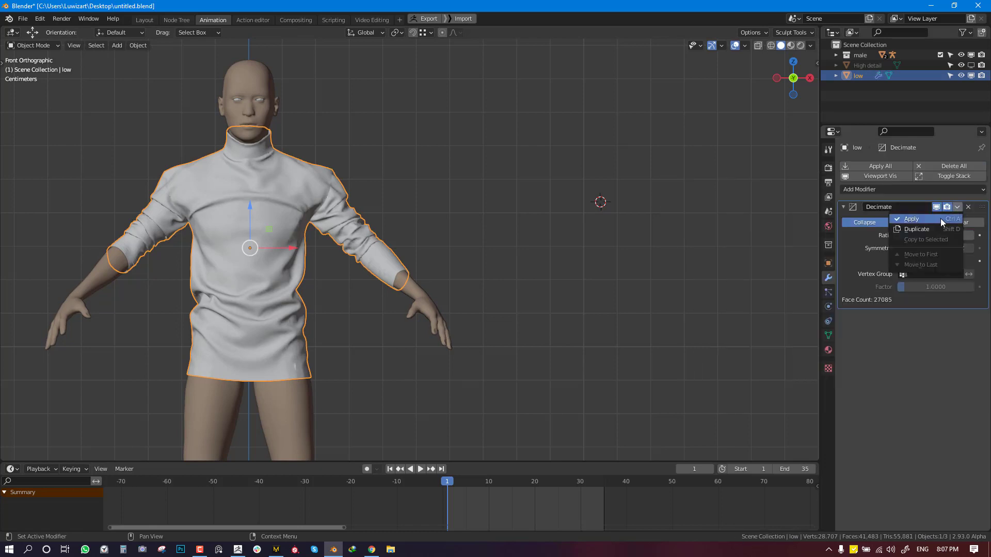
- Examine the low shirt's decimated topology with wireframes shown, from several angles in Object Mode and Edit Mode
{"action": "key", "text": "shift+z"}
{"action": "middle_click_drag", "start_coordinate": [320, 220], "coordinate": [230, 234]}
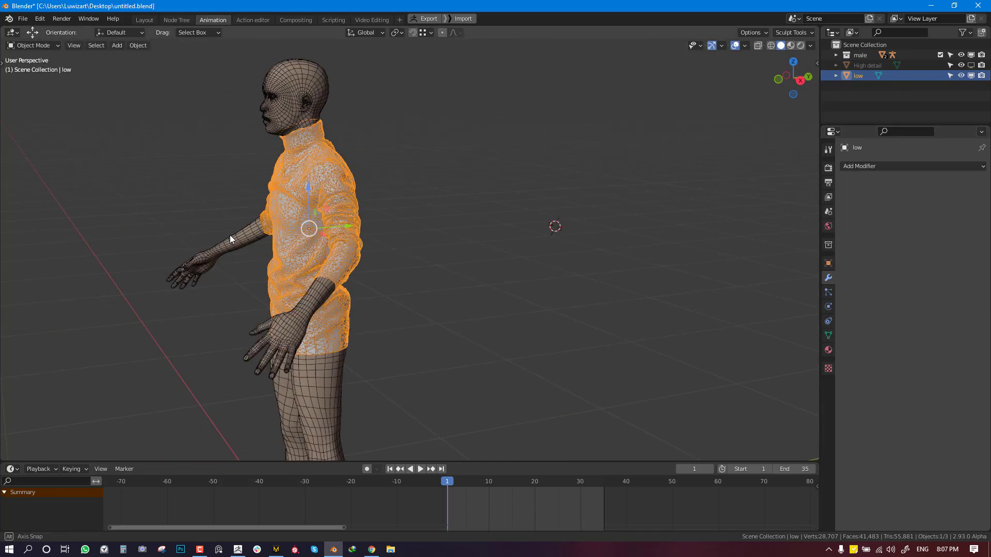
{"action": "scroll", "coordinate": [299, 215], "scroll_direction": "up", "scroll_amount": 3}
{"action": "middle_click_drag", "start_coordinate": [305, 215], "coordinate": [481, 206]}
{"action": "key", "text": "Tab"}
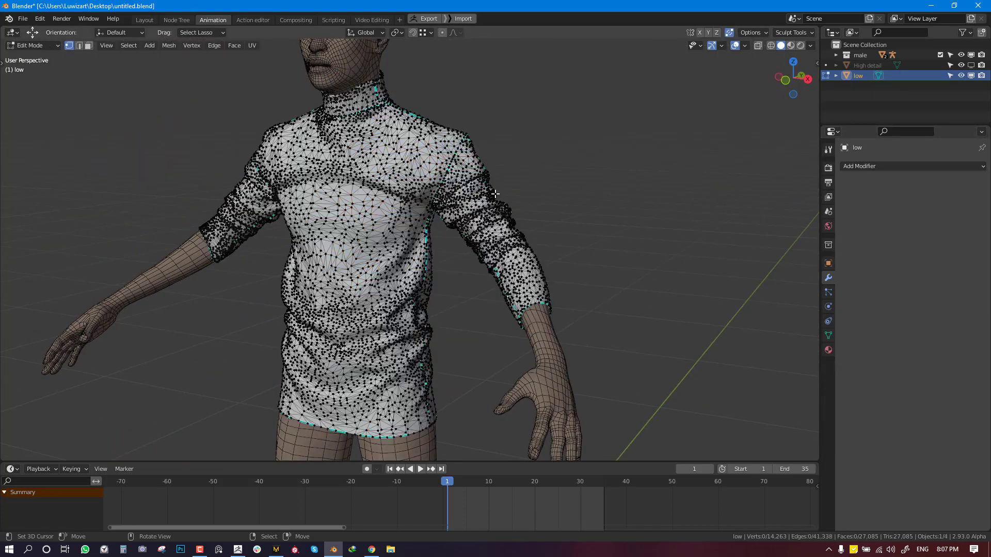
{"action": "scroll", "coordinate": [443, 219], "scroll_direction": "down", "scroll_amount": 2}
{"action": "key", "text": "Tab"}
{"action": "middle_click_drag", "start_coordinate": [425, 225], "coordinate": [478, 215]}
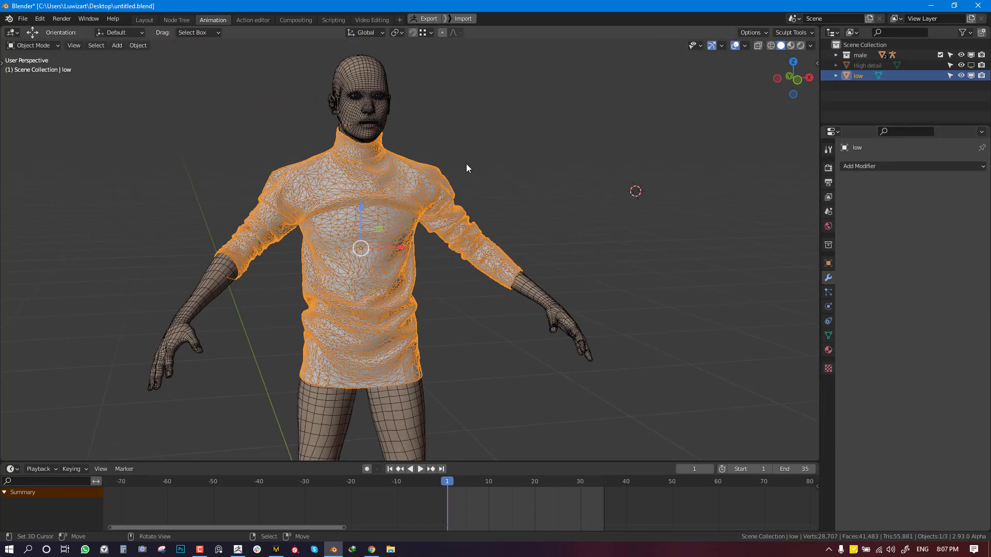
{"action": "key", "text": "shift+z"}
- Apply the object transform of the low shirt
{"action": "left_click", "coordinate": [138, 45]}
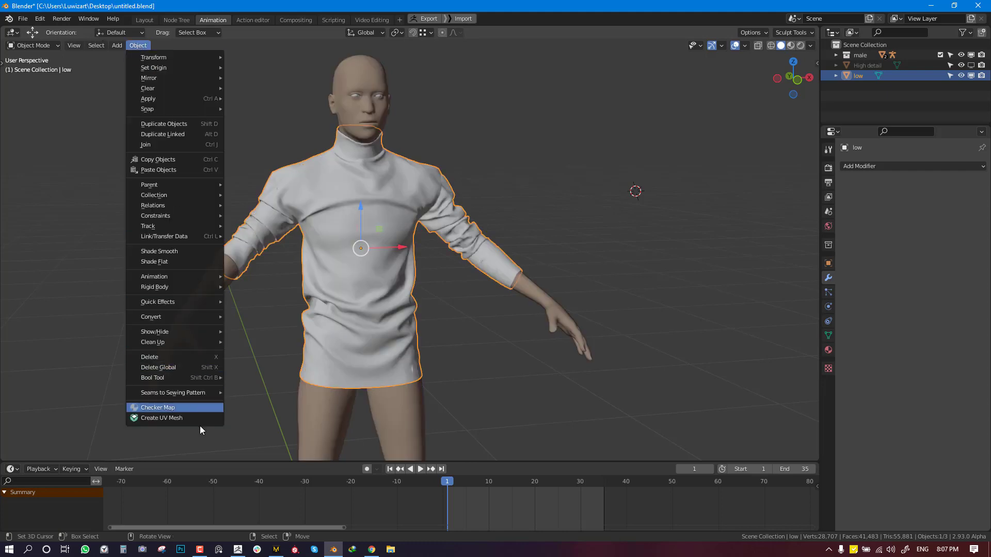
{"action": "left_click", "coordinate": [137, 46]}
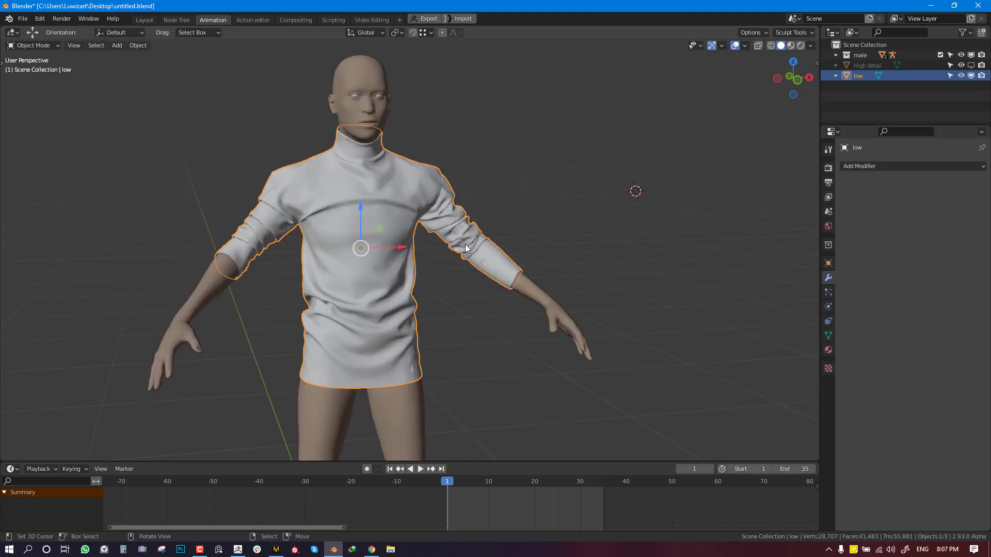
{"action": "left_click", "coordinate": [139, 46]}
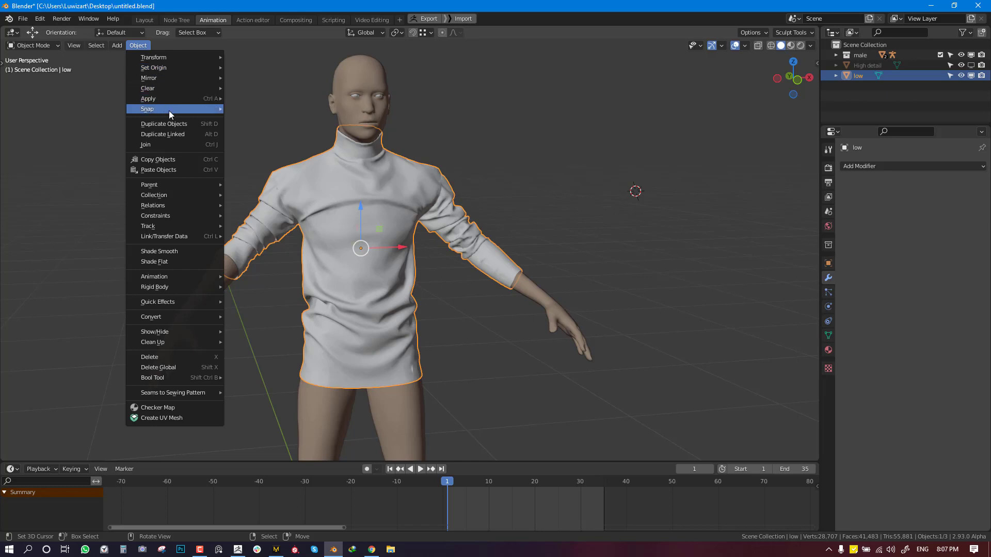
{"action": "mouse_move", "coordinate": [173, 99]}
{"action": "left_click", "coordinate": [277, 141]}
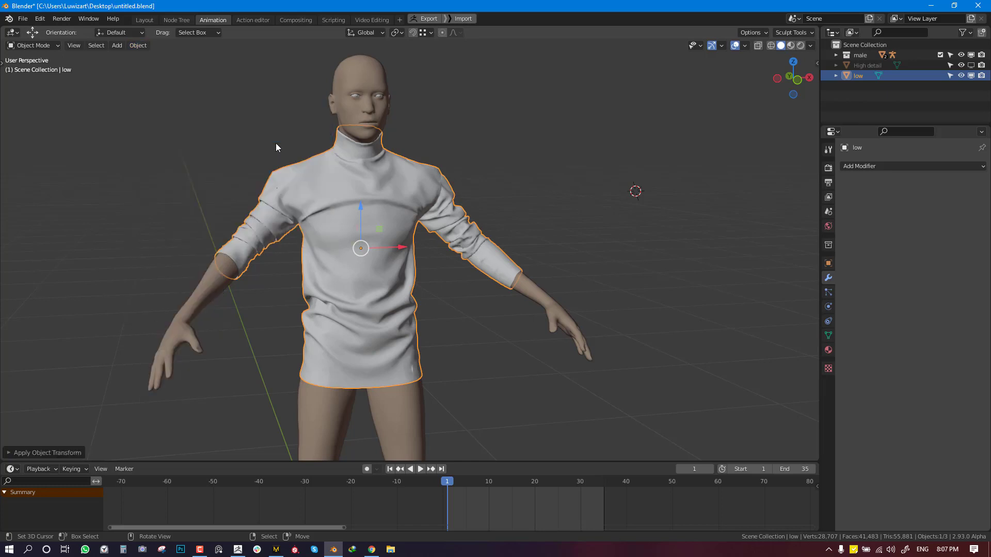
- Set the low shirt's origin to its geometry and create a UV mesh from the shirt
{"action": "left_click", "coordinate": [147, 47]}
{"action": "mouse_move", "coordinate": [165, 68]}
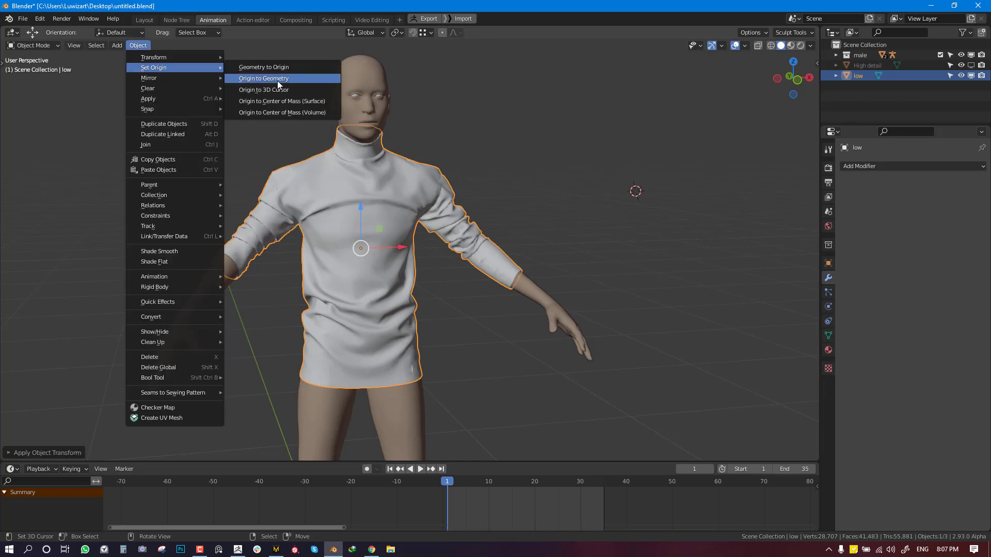
{"action": "left_click", "coordinate": [277, 80]}
{"action": "left_click", "coordinate": [138, 45]}
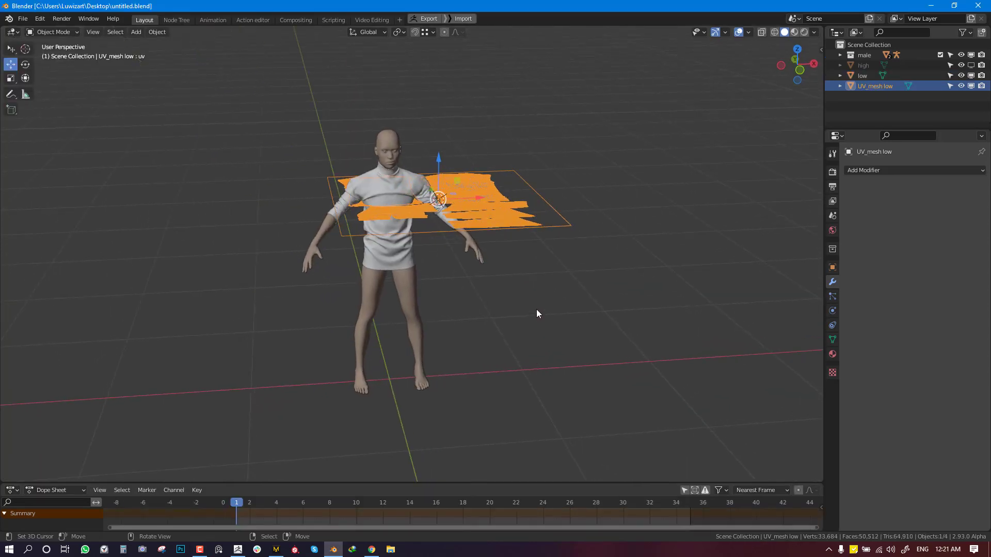
- Delete the square boundary frame around the islands of the UV mesh, keeping only the shirt pieces
{"action": "key", "text": "KP_1"}
{"action": "middle_click_drag", "start_coordinate": [528, 294], "coordinate": [427, 257], "text": "shift"}
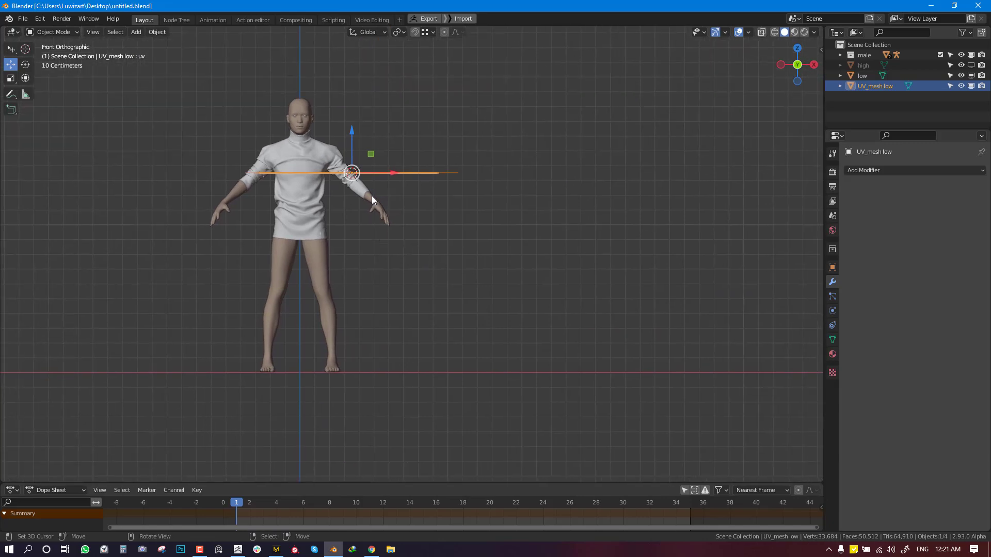
{"action": "middle_click_drag", "start_coordinate": [372, 196], "coordinate": [475, 239]}
{"action": "key", "text": "Tab"}
{"action": "key", "text": "KP_1"}
{"action": "key", "text": "1"}
{"action": "right_click", "coordinate": [461, 141]}
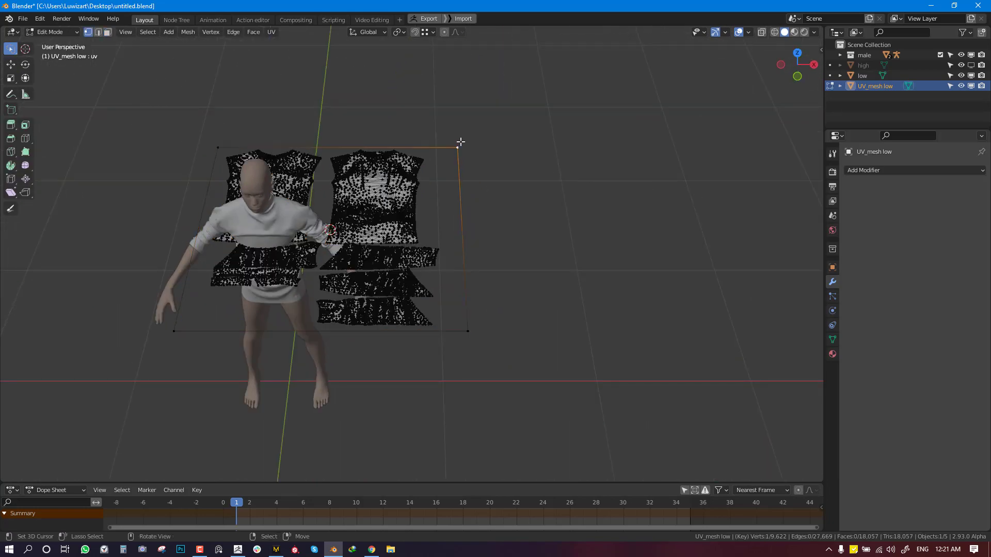
{"action": "key", "text": "ctrl+l"}
{"action": "middle_click_drag", "start_coordinate": [486, 154], "coordinate": [500, 173]}
{"action": "key", "text": "x"}
{"action": "left_click", "coordinate": [518, 122]}
{"action": "key", "text": "Tab"}
- Preview the UV mesh's model shape key by scrubbing its value and returning it to 0
{"action": "key", "text": "KP_1"}
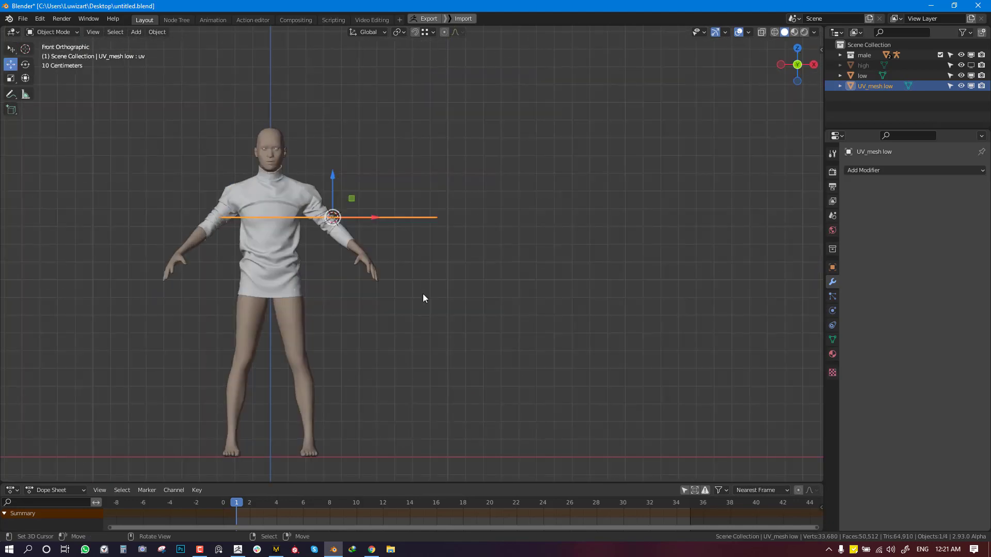
{"action": "middle_click_drag", "start_coordinate": [421, 261], "coordinate": [388, 160]}
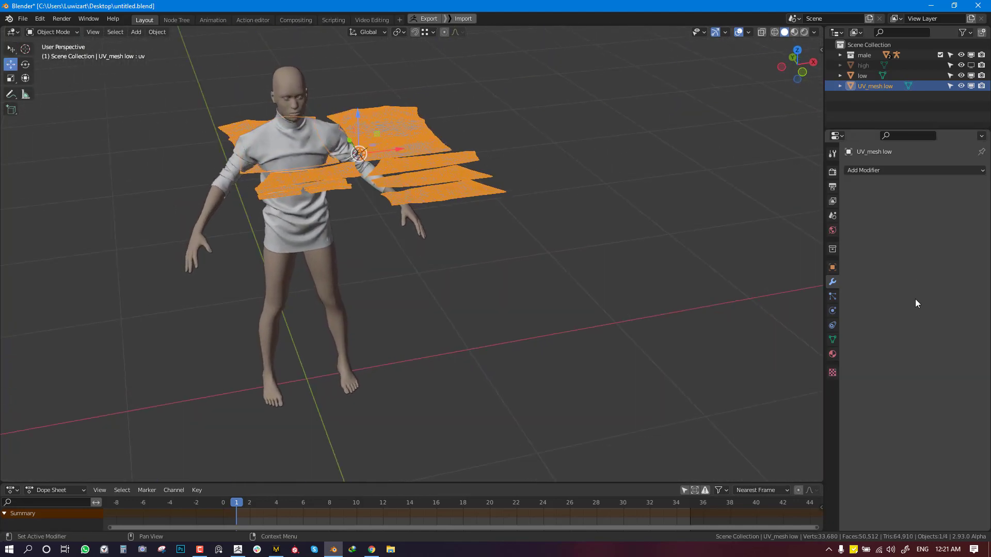
{"action": "left_click", "coordinate": [833, 340]}
{"action": "left_click", "coordinate": [875, 276]}
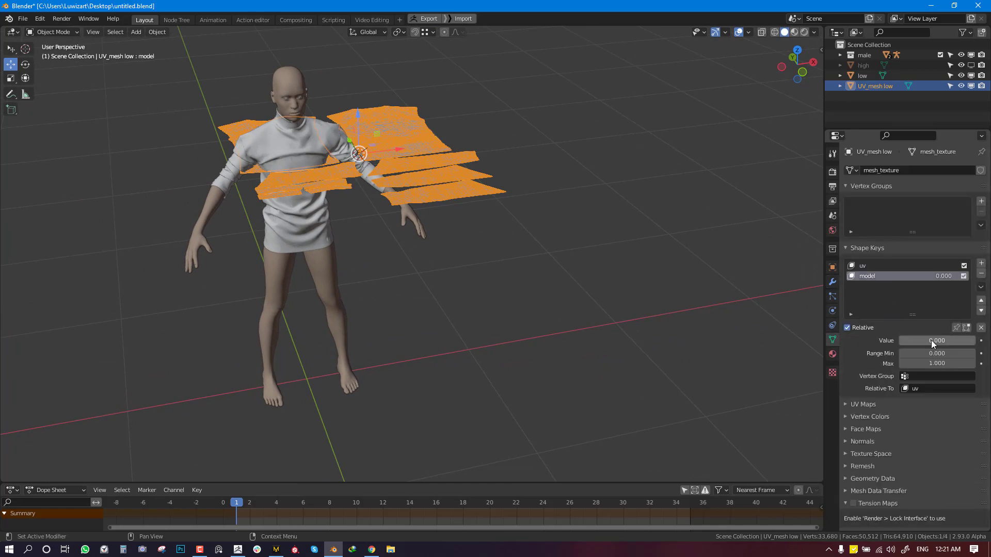
{"action": "left_click_drag", "start_coordinate": [931, 340], "coordinate": [901, 340]}
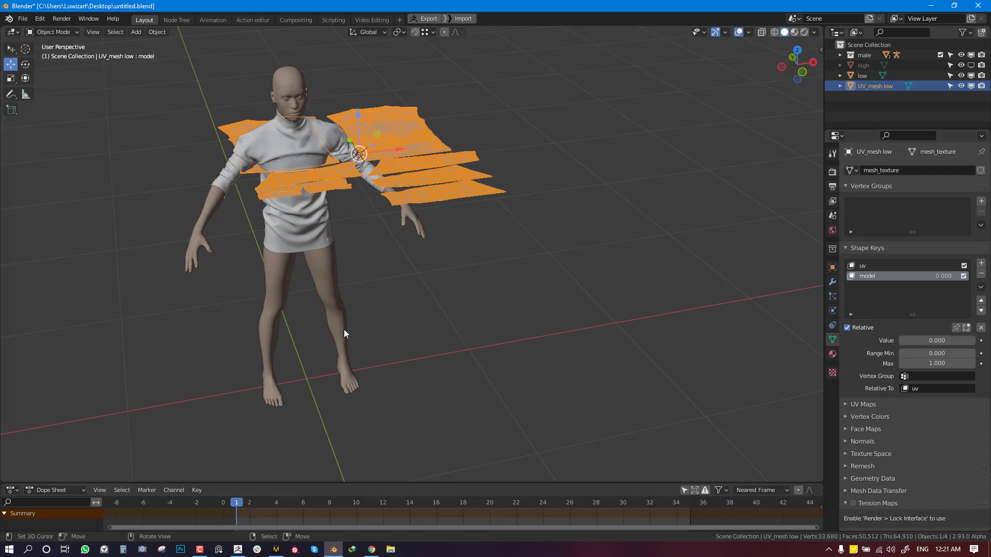
- Insert a location, rotation and scale keyframe for the UV mesh at frame 1 and move it beside the mannequin at floor level
{"action": "middle_click_drag", "start_coordinate": [344, 329], "coordinate": [303, 296]}
{"action": "key", "text": "i"}
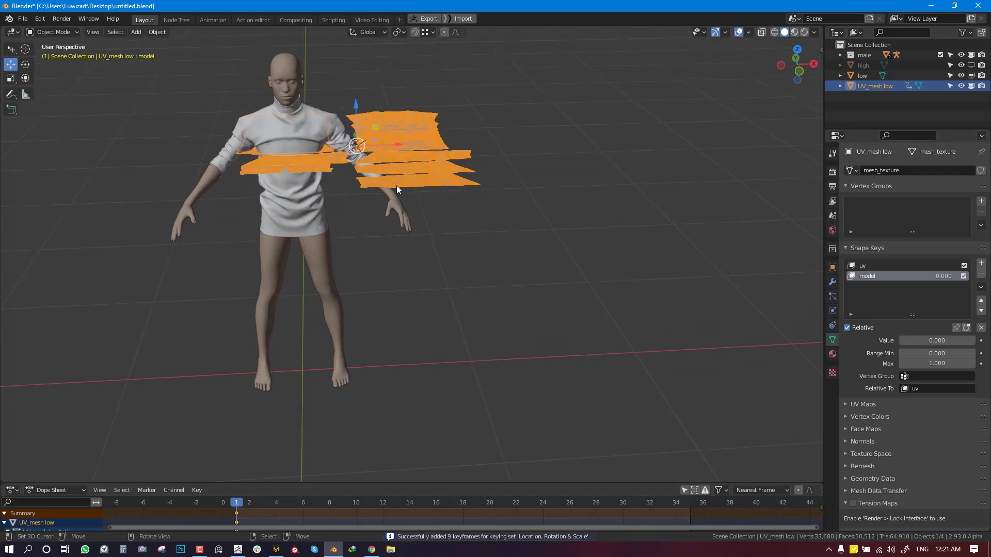
{"action": "key", "text": "KP_1"}
{"action": "key", "text": "g"}
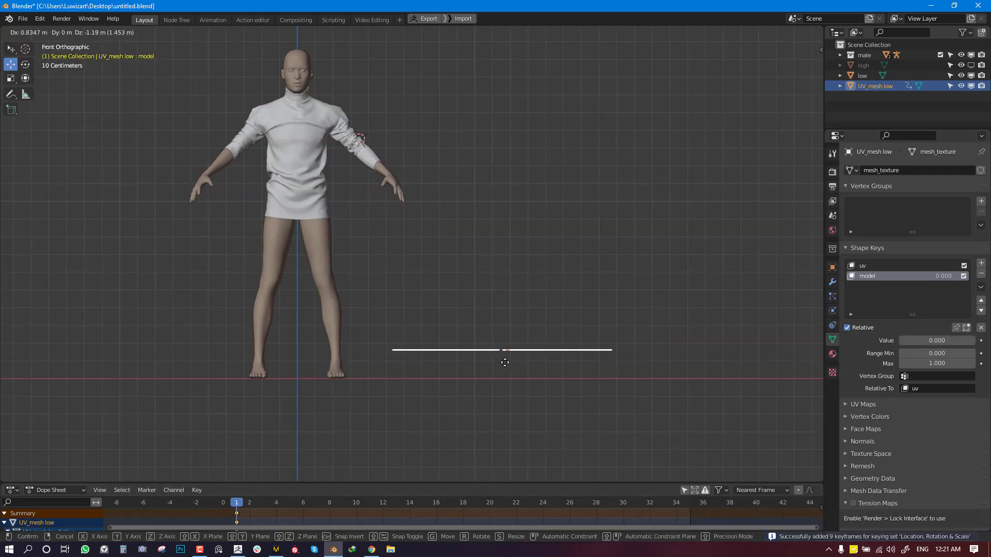
{"action": "left_click", "coordinate": [561, 382]}
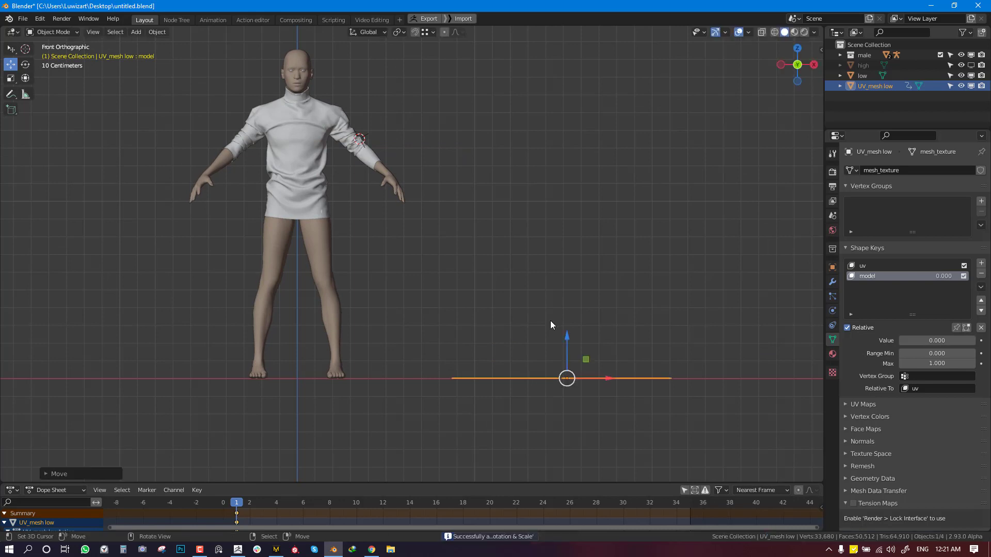
- Isolate the UV mesh in local view and show its front and back panels in top orthographic view with nothing selected
{"action": "middle_click_drag", "start_coordinate": [551, 320], "coordinate": [541, 354]}
{"action": "key", "text": "KP_Divide"}
{"action": "middle_click_drag", "start_coordinate": [546, 305], "coordinate": [503, 217]}
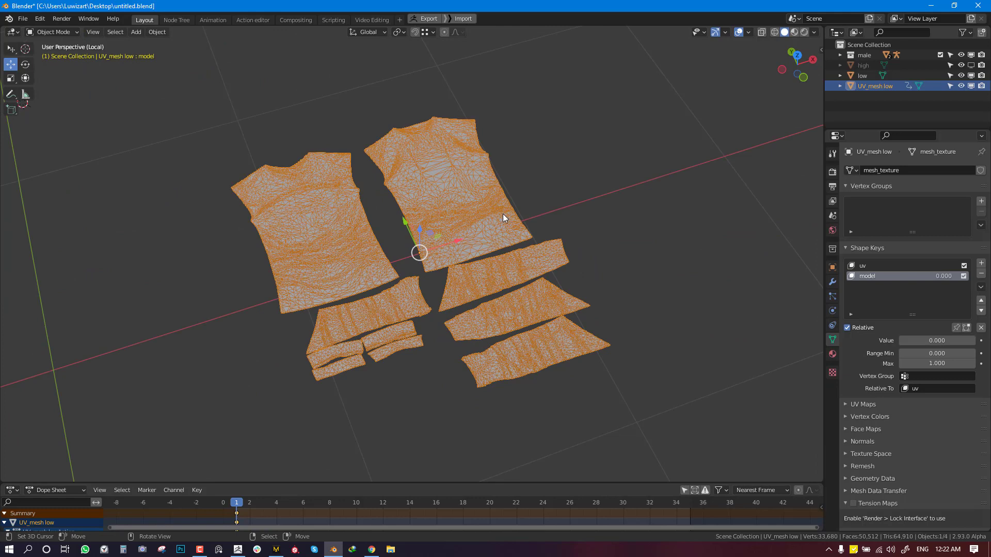
{"action": "key", "text": "q"}
{"action": "key", "text": "KP_5"}
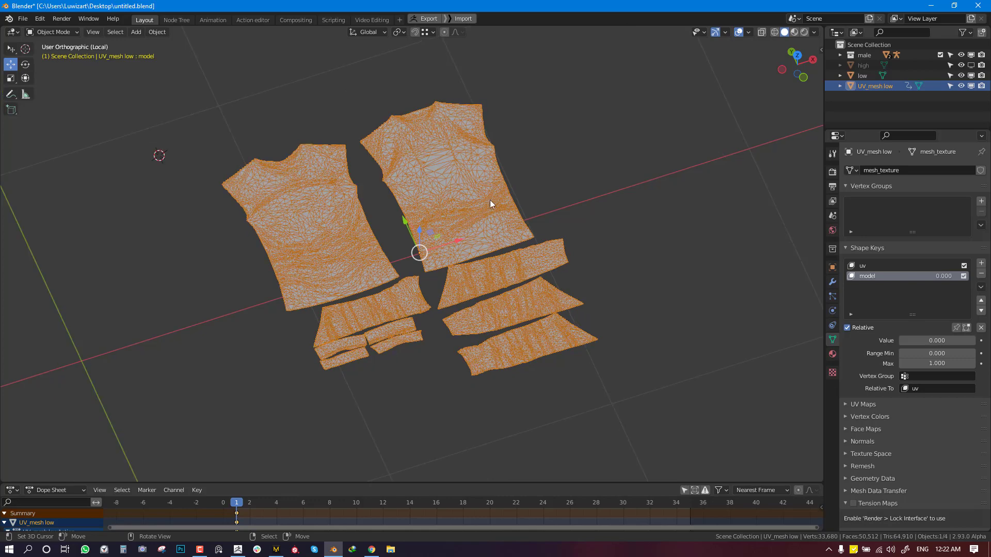
{"action": "key", "text": "KP_7"}
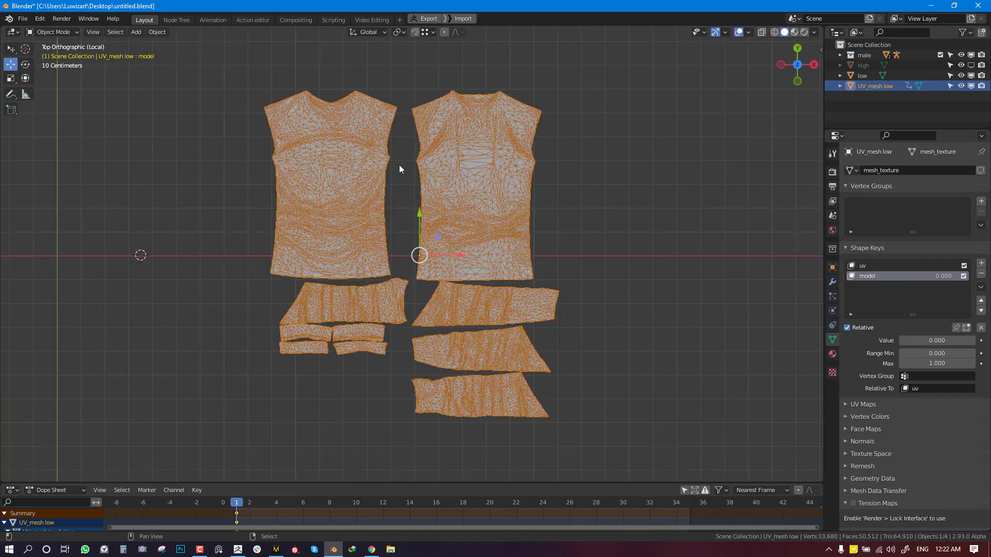
{"action": "left_click", "coordinate": [432, 192]}
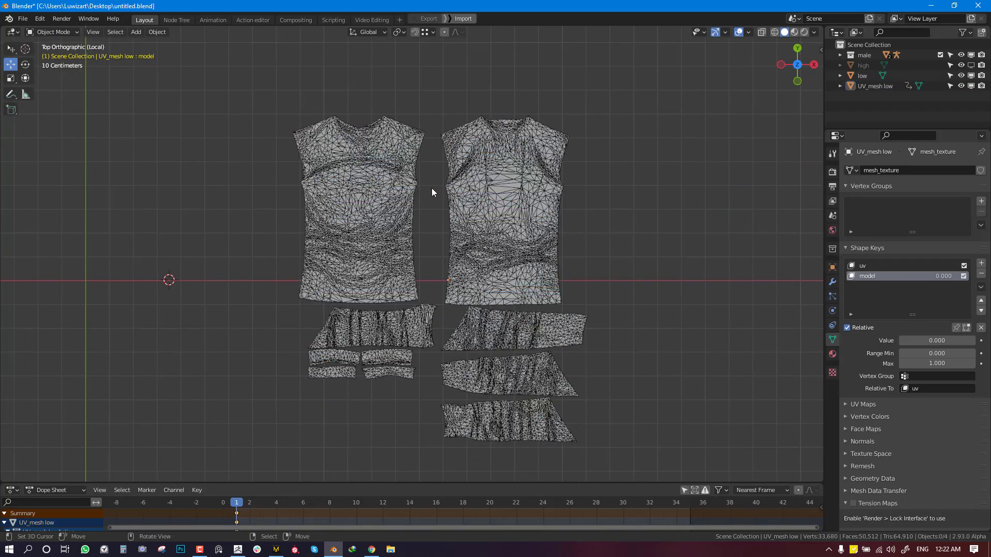
{"action": "scroll", "coordinate": [417, 148], "scroll_direction": "up", "scroll_amount": 2}
{"action": "middle_click_drag", "start_coordinate": [420, 168], "coordinate": [441, 264], "text": "shift"}
{"action": "scroll", "coordinate": [434, 248], "scroll_direction": "up", "scroll_amount": 1}
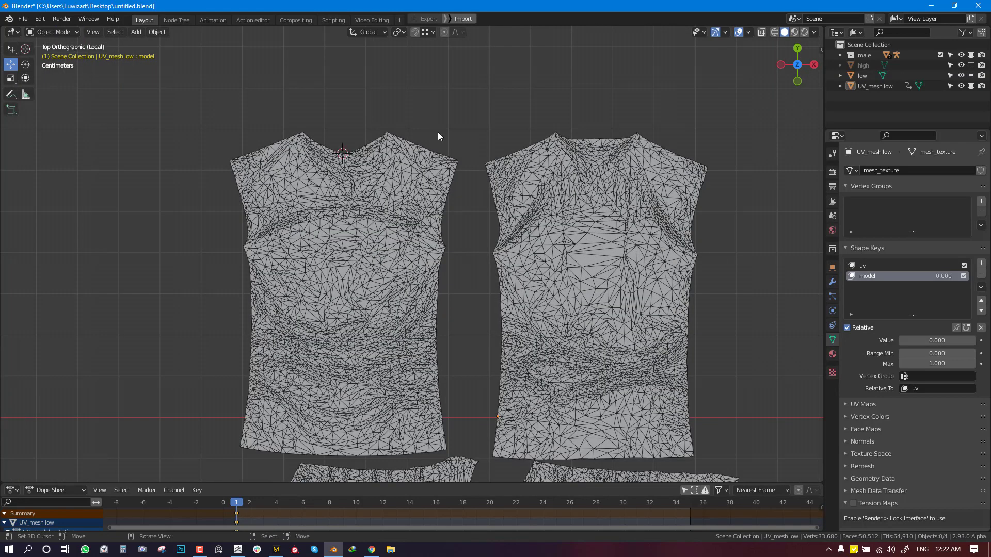
- Add a plane at the 3D cursor and scale it down to a small square near the front panel's neckline
{"action": "key", "text": "shift+a"}
{"action": "mouse_move", "coordinate": [439, 97]}
{"action": "left_click", "coordinate": [512, 99]}
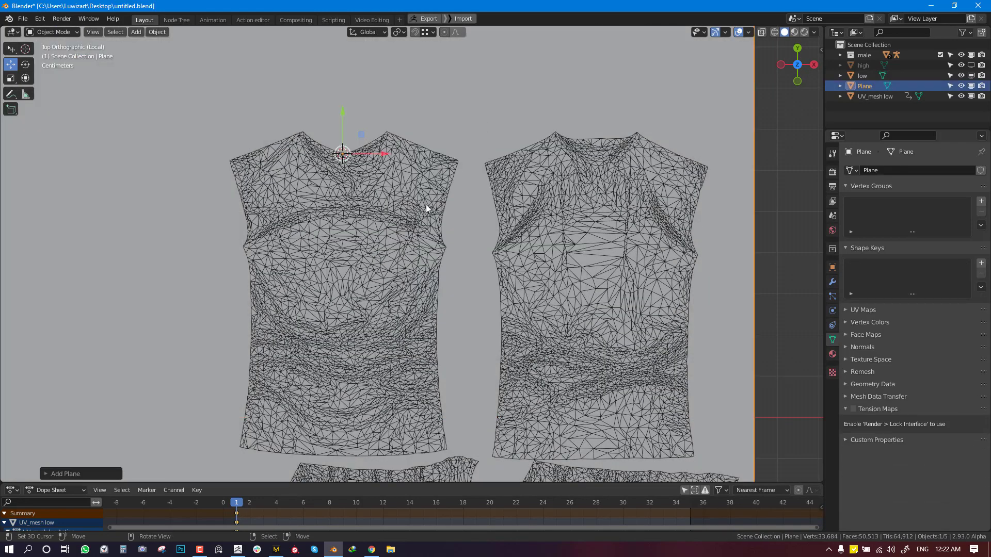
{"action": "scroll", "coordinate": [425, 205], "scroll_direction": "down", "scroll_amount": 9}
{"action": "key", "text": "s"}
{"action": "left_click", "coordinate": [416, 235]}
- Raise the plane slightly above the UV mesh, shrink it further and place it at the centre of the front panel's neckline
{"action": "middle_click_drag", "start_coordinate": [446, 247], "coordinate": [480, 158]}
{"action": "scroll", "coordinate": [480, 158], "scroll_direction": "up", "scroll_amount": 5}
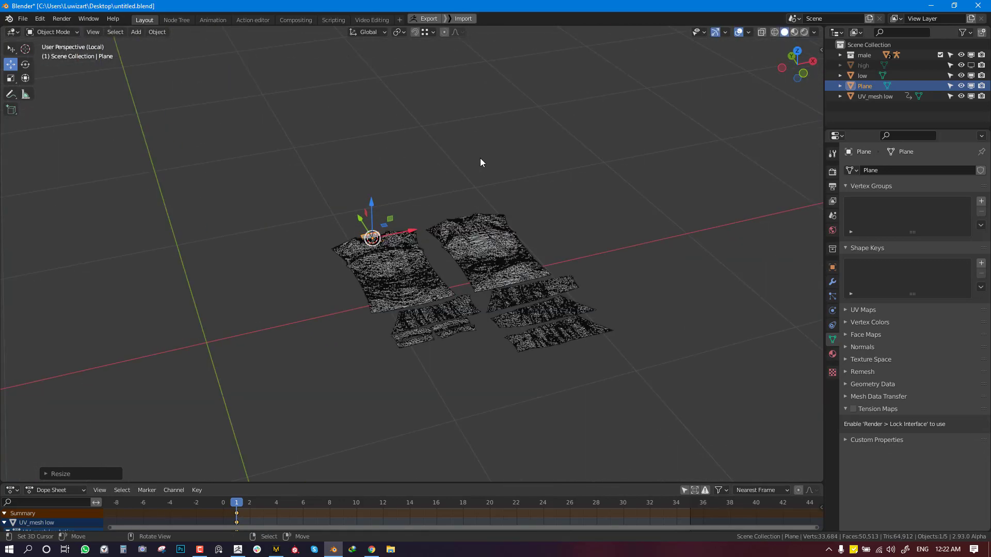
{"action": "scroll", "coordinate": [349, 198], "scroll_direction": "up", "scroll_amount": 4}
{"action": "left_click_drag", "start_coordinate": [329, 180], "coordinate": [349, 185]}
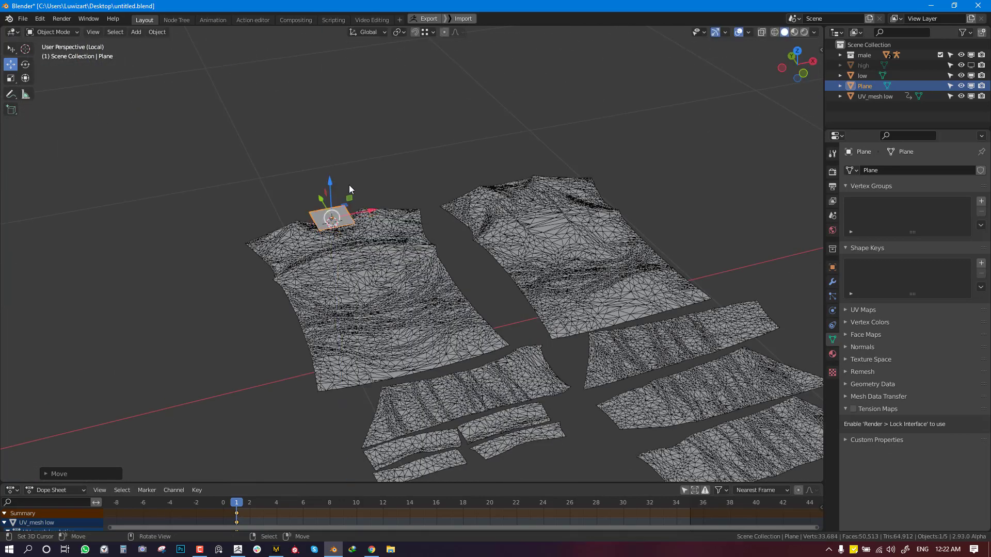
{"action": "key", "text": "KP_7"}
{"action": "key", "text": "s"}
{"action": "left_click", "coordinate": [371, 176]}
{"action": "scroll", "coordinate": [367, 182], "scroll_direction": "up", "scroll_amount": 3}
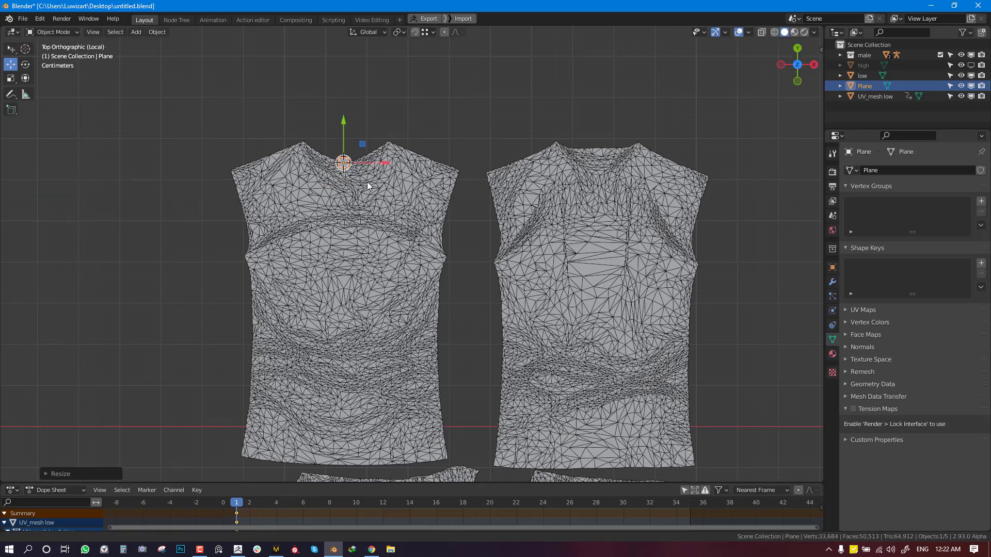
{"action": "key", "text": "g"}
{"action": "left_click", "coordinate": [366, 196]}
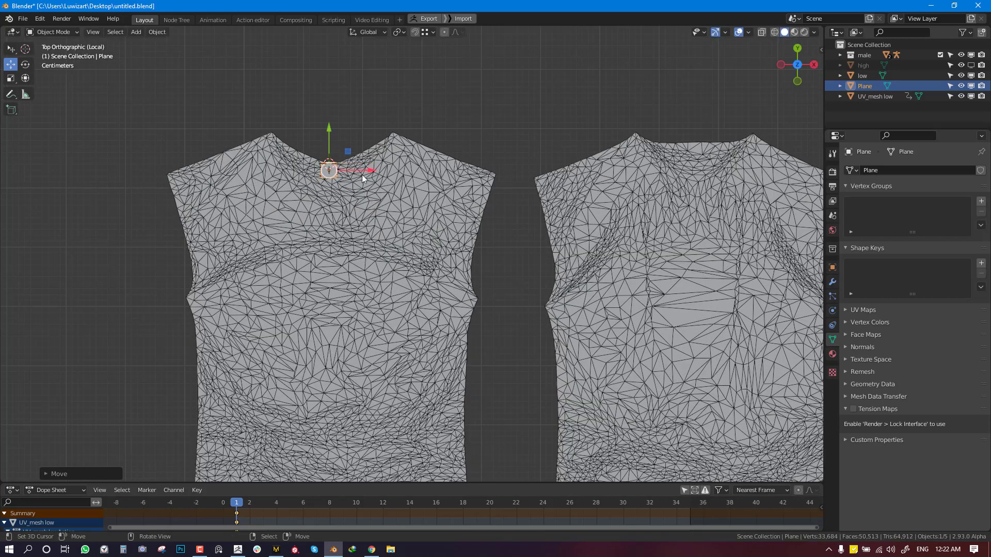
- Extrude the plane's outer side edge in three segments along the front neckline's curve up to the shoulder tip
{"action": "middle_click_drag", "start_coordinate": [361, 174], "coordinate": [376, 194], "text": "shift"}
{"action": "key", "text": "Tab"}
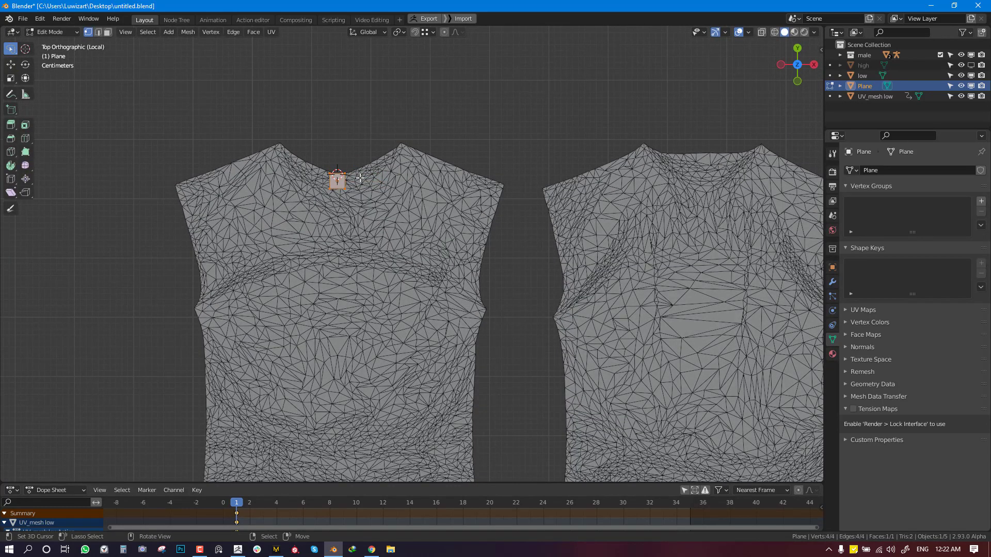
{"action": "key", "text": "alt+a"}
{"action": "scroll", "coordinate": [371, 175], "scroll_direction": "up", "scroll_amount": 2}
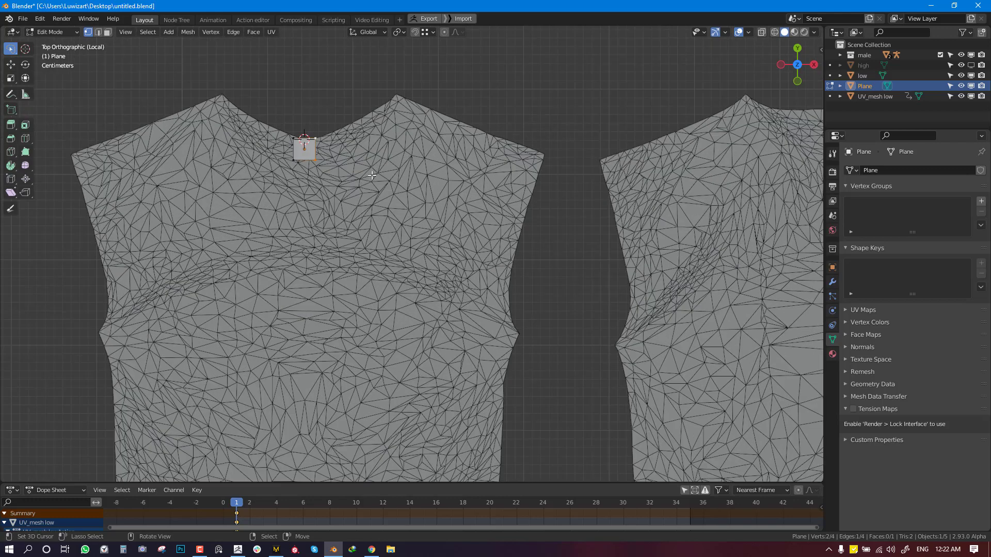
{"action": "scroll", "coordinate": [340, 166], "scroll_direction": "down", "scroll_amount": 2}
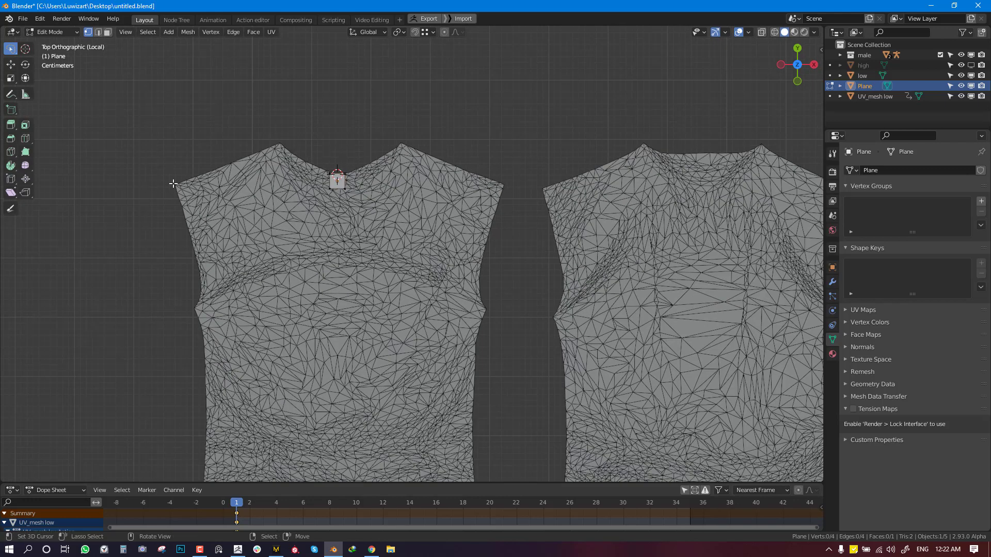
{"action": "scroll", "coordinate": [694, 215], "scroll_direction": "down", "scroll_amount": 3}
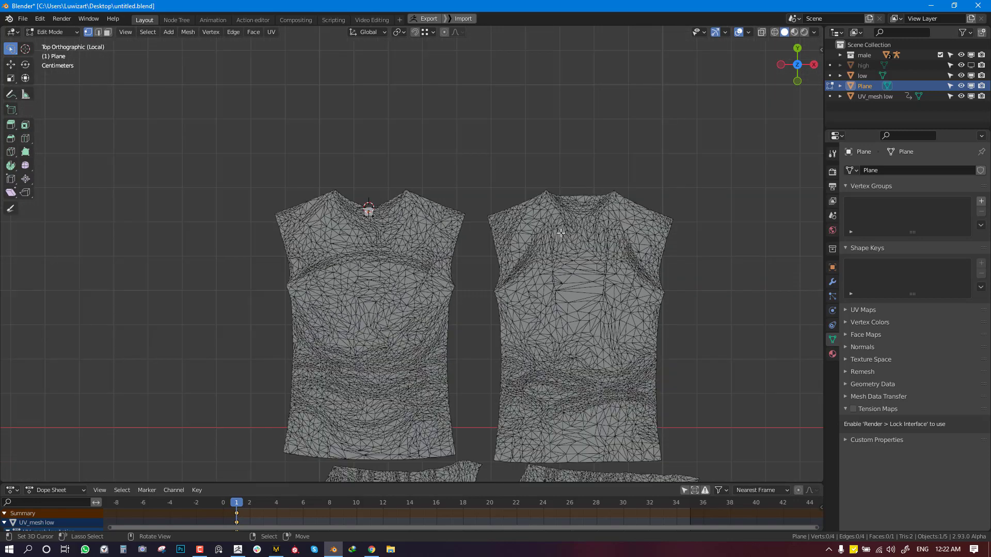
{"action": "scroll", "coordinate": [507, 222], "scroll_direction": "up", "scroll_amount": 3}
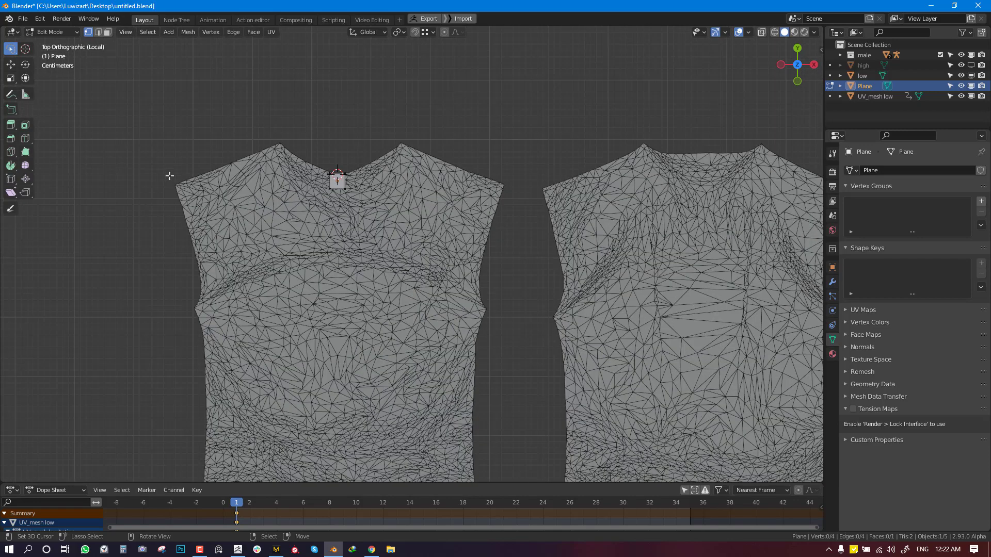
{"action": "scroll", "coordinate": [301, 177], "scroll_direction": "up", "scroll_amount": 3}
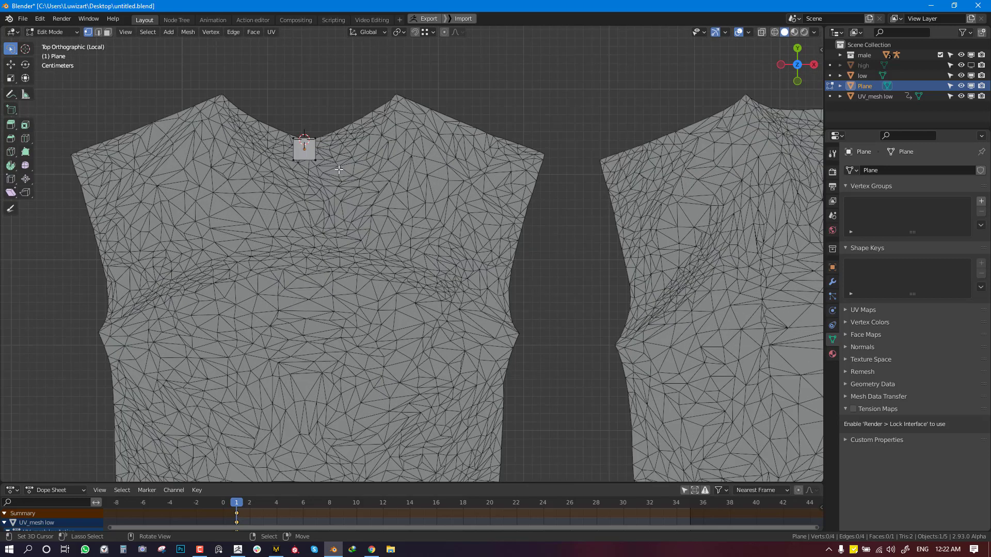
{"action": "left_click_drag", "start_coordinate": [315, 213], "coordinate": [331, 191]}
{"action": "key", "text": "e"}
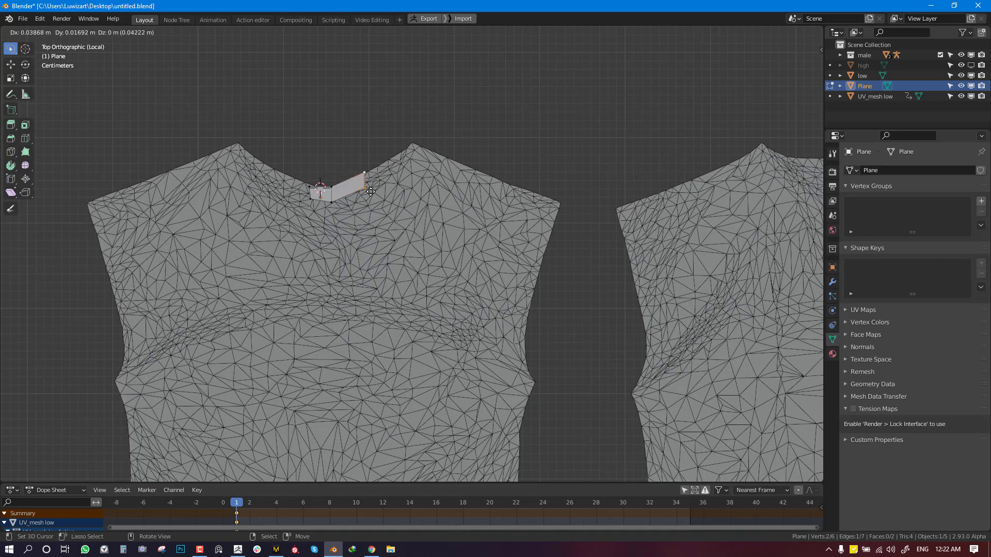
{"action": "left_click", "coordinate": [369, 190]}
{"action": "key", "text": "e"}
{"action": "left_click", "coordinate": [409, 168]}
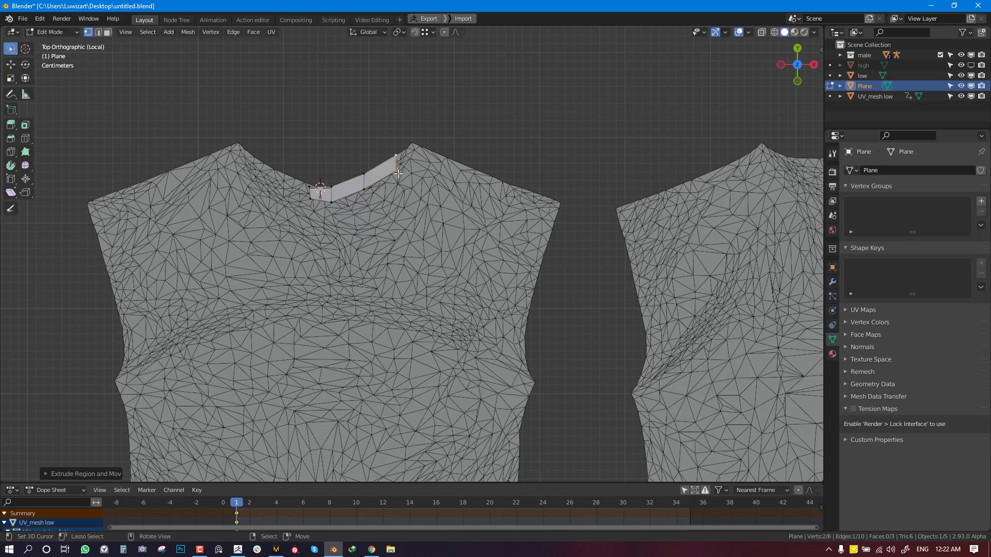
{"action": "key", "text": "e"}
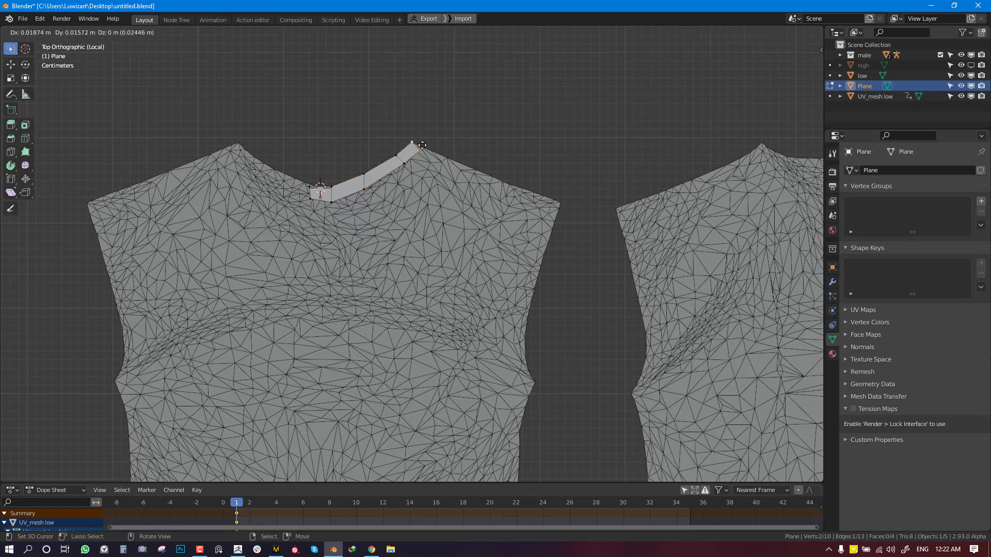
- Extrude the strip's two ends along the left torso panel's neckline to both neck-shoulder corners, adjusting the final vertex
{"action": "left_click", "coordinate": [422, 145]}
{"action": "key", "text": "e"}
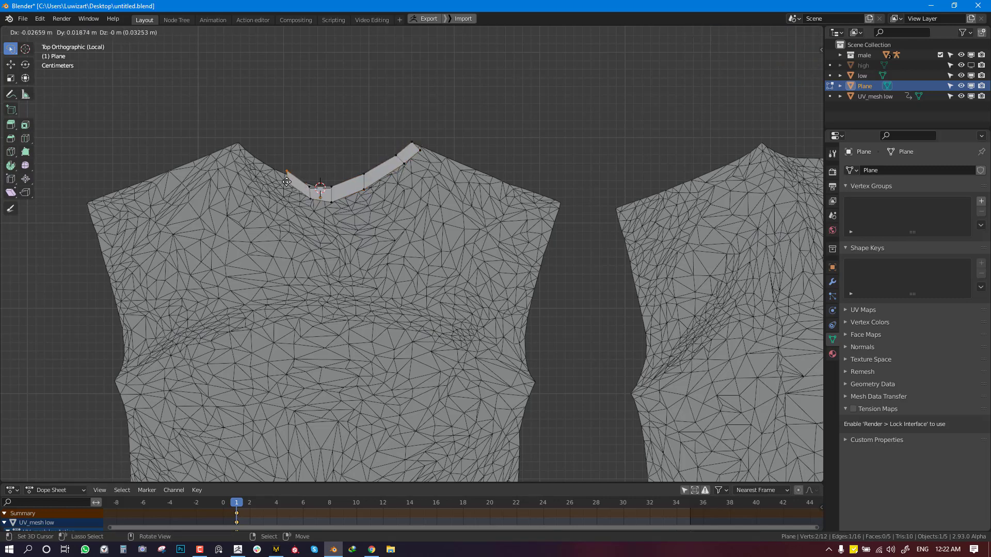
{"action": "left_click", "coordinate": [270, 176]}
{"action": "key", "text": "e"}
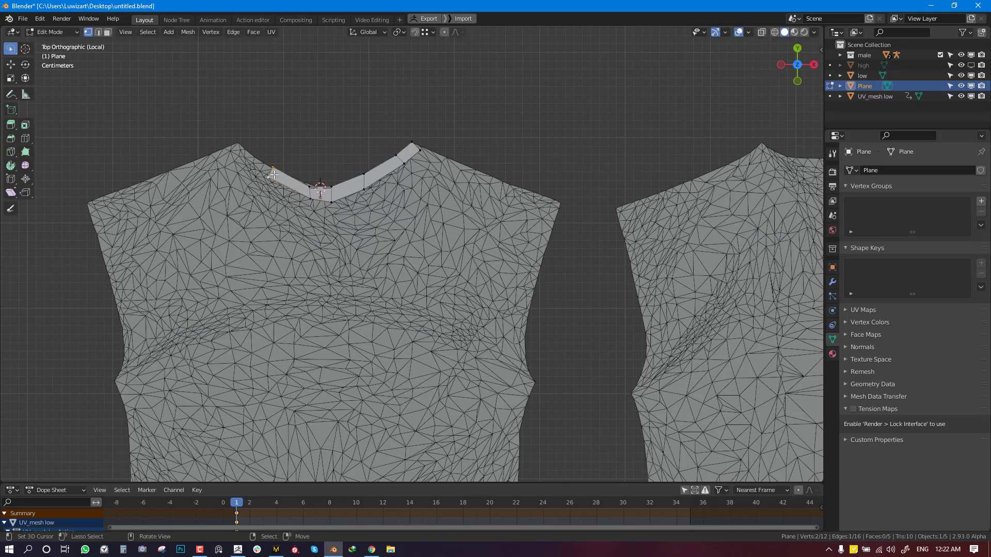
{"action": "left_click", "coordinate": [252, 162]}
{"action": "key", "text": "e"}
{"action": "left_click", "coordinate": [238, 146]}
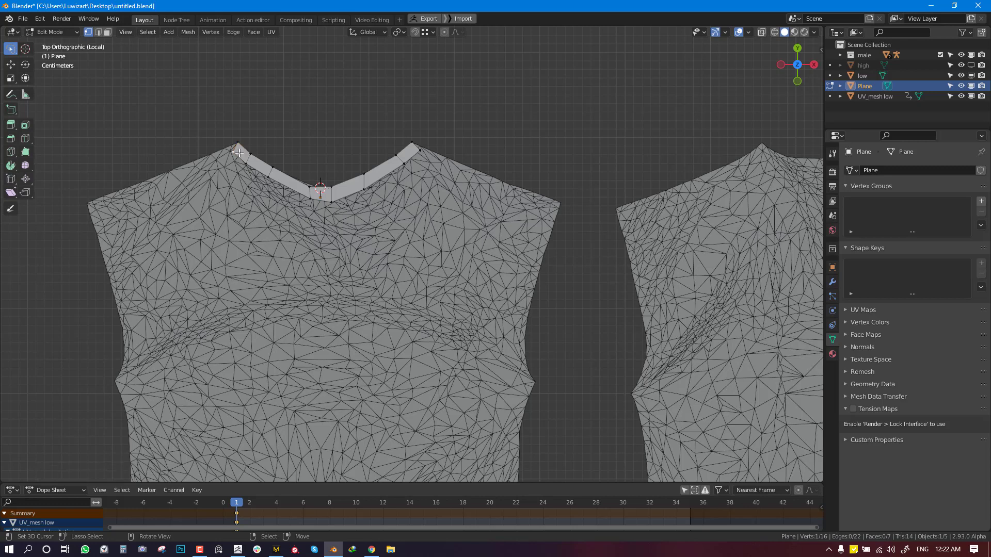
{"action": "key", "text": "g"}
{"action": "left_click", "coordinate": [248, 153]}
{"action": "right_click", "coordinate": [239, 145], "text": "shift"}
{"action": "key", "text": "e"}
{"action": "left_click", "coordinate": [198, 170]}
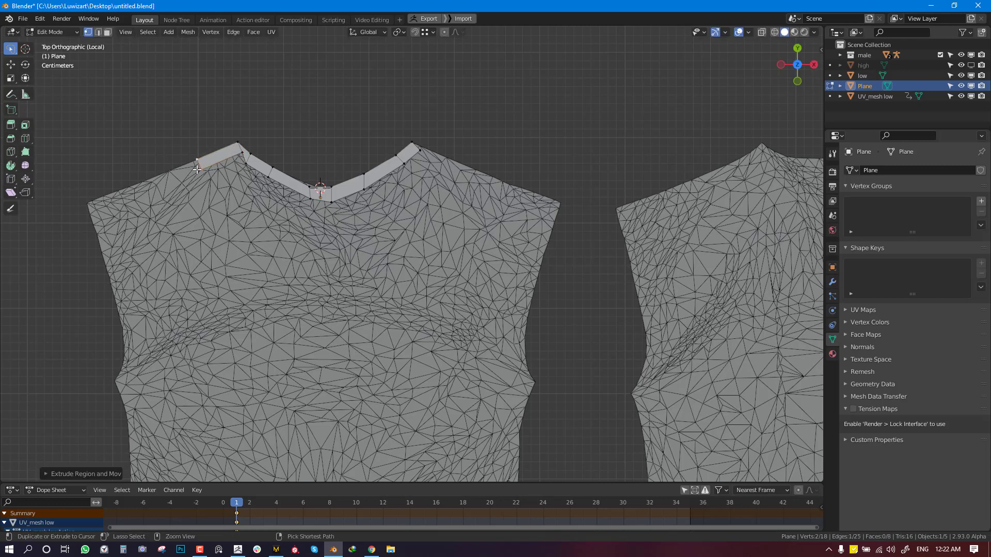
{"action": "key", "text": "ctrl+z"}
{"action": "key", "text": "ctrl+z"}
- Move the strip's end vertices onto the neck-shoulder corners and add a loop cut across the strip's left end face
{"action": "key", "text": "g"}
{"action": "left_click", "coordinate": [237, 139]}
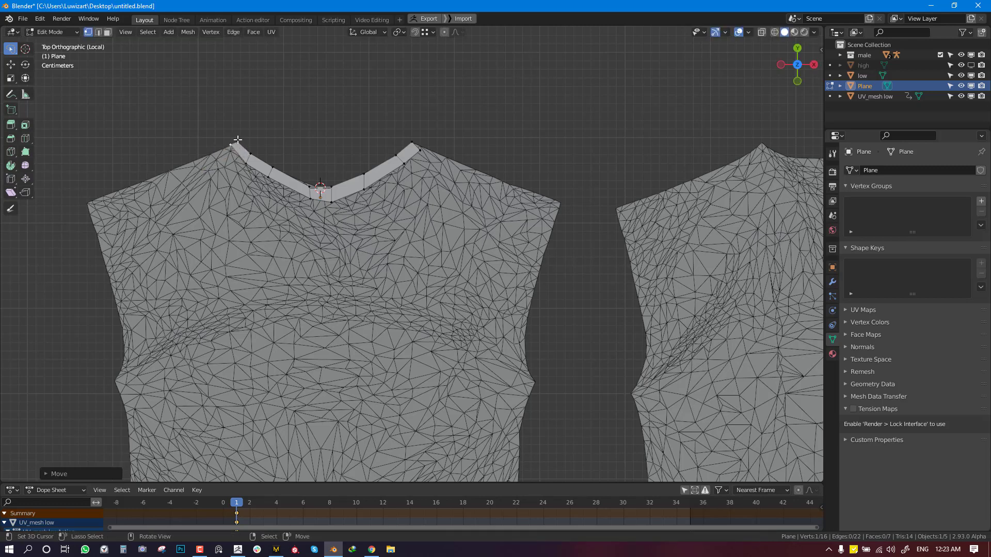
{"action": "key", "text": "g"}
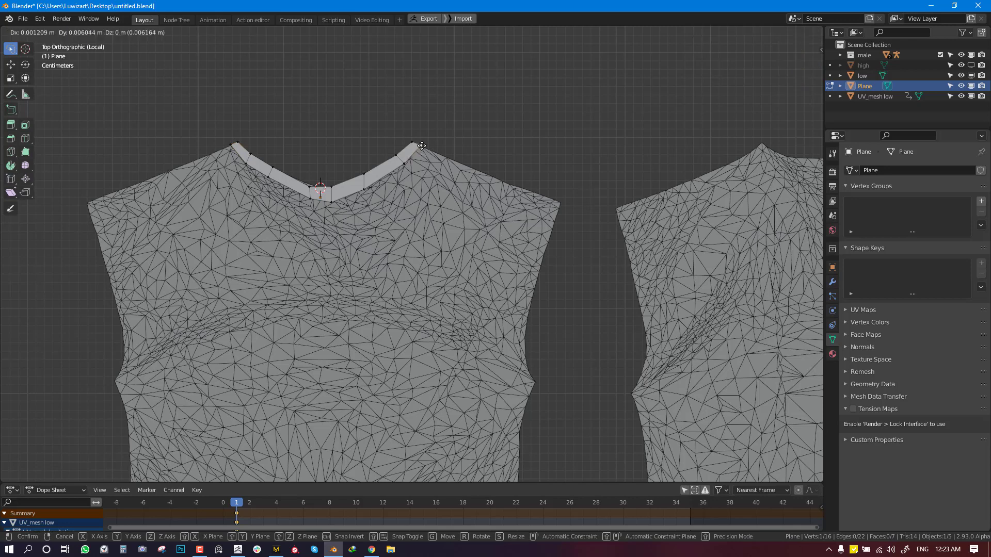
{"action": "left_click", "coordinate": [422, 146]}
{"action": "key", "text": "ctrl+r"}
{"action": "left_click", "coordinate": [239, 155]}
{"action": "left_click", "coordinate": [238, 156]}
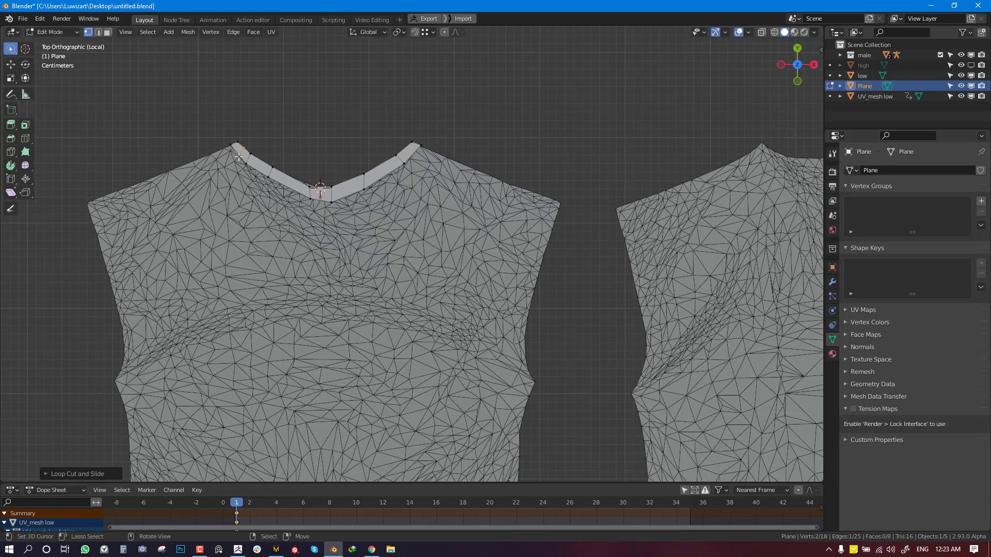
- Extrude the lower edge at the left neck corner along the shoulder line to the armhole corner and align its end vertex
{"action": "right_click", "coordinate": [235, 152]}
{"action": "key", "text": "e"}
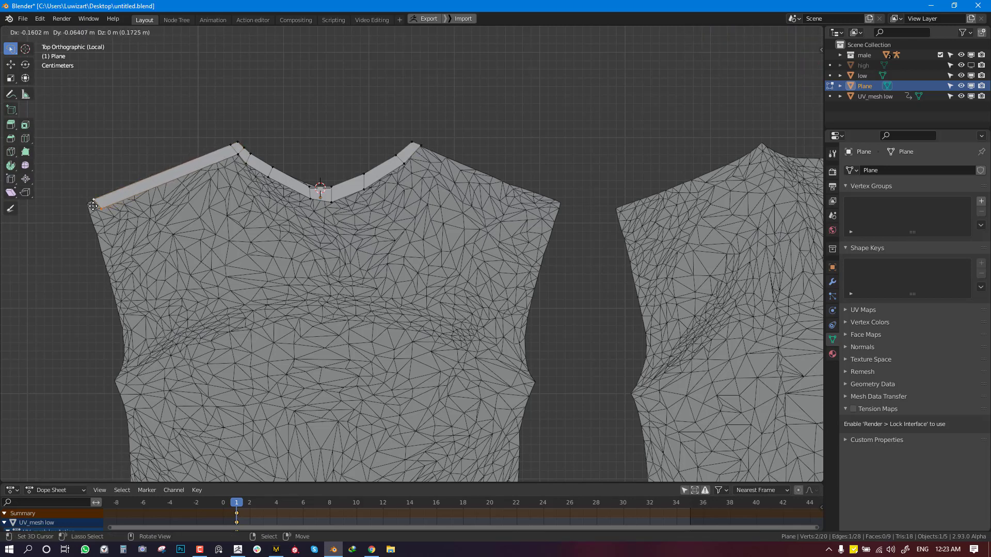
{"action": "left_click", "coordinate": [89, 209]}
{"action": "key", "text": "g"}
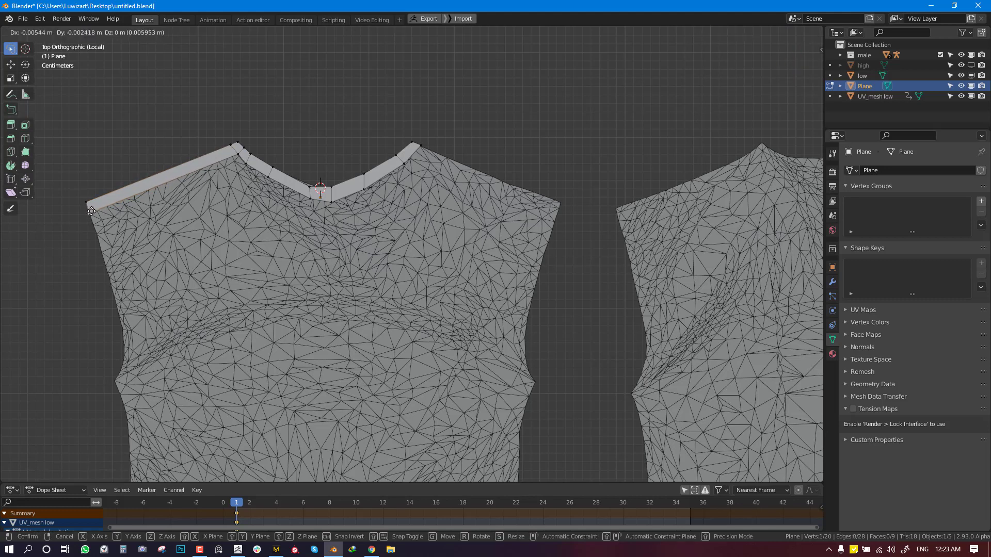
{"action": "left_click", "coordinate": [91, 211]}
{"action": "key", "text": "ctrl+r"}
{"action": "left_click", "coordinate": [98, 210]}
{"action": "left_click", "coordinate": [47, 235]}
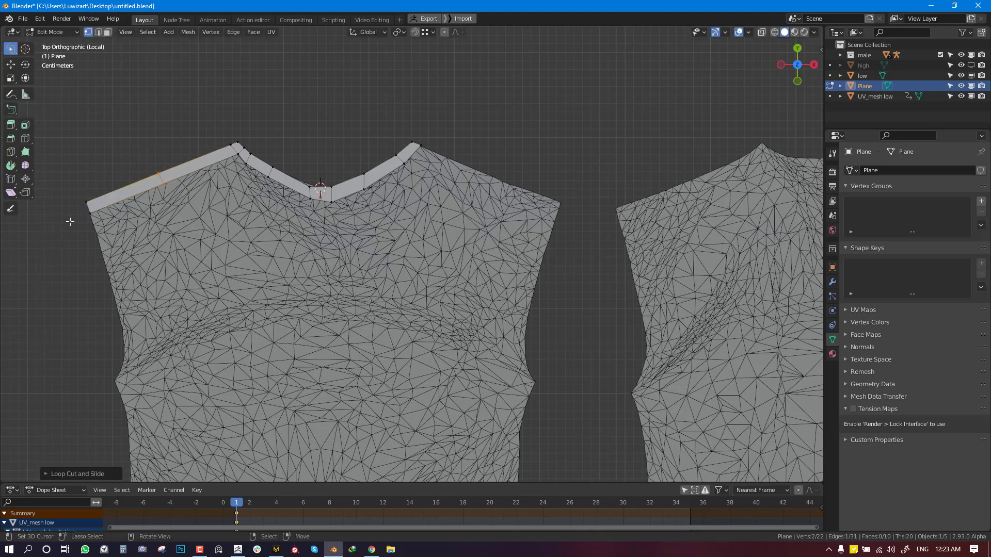
{"action": "key", "text": "ctrl+z"}
{"action": "key", "text": "g"}
{"action": "left_click", "coordinate": [102, 207]}
{"action": "right_click", "coordinate": [84, 206], "text": "shift"}
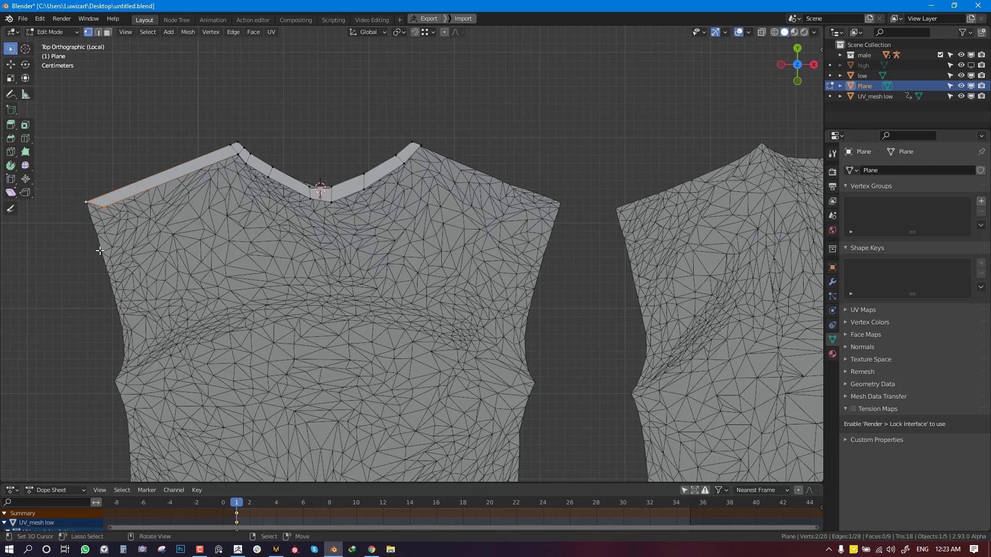
- Add a loop cut across the left shoulder strip and slide it close to the armhole corner
{"action": "left_click", "coordinate": [111, 210]}
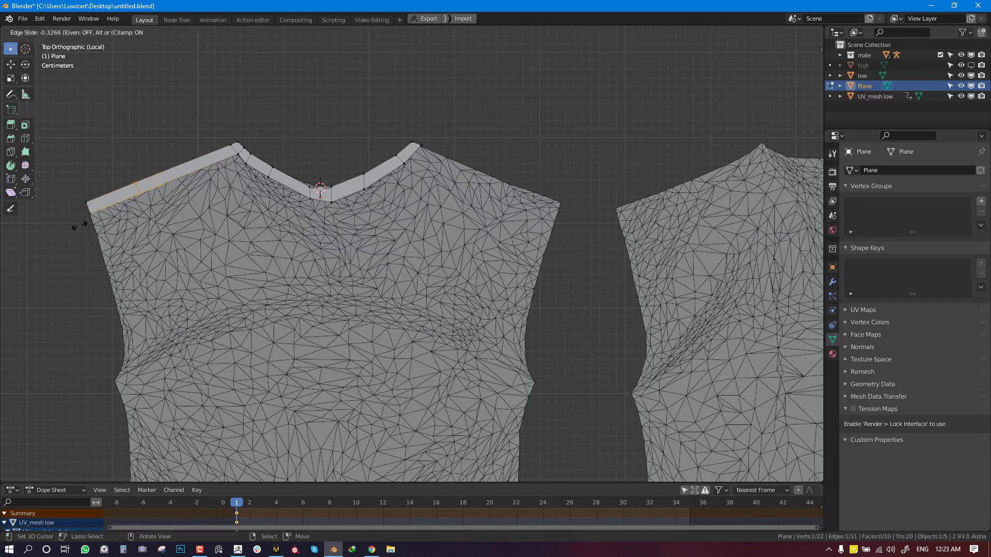
{"action": "left_click", "coordinate": [45, 237]}
{"action": "middle_click_drag", "start_coordinate": [96, 213], "coordinate": [182, 176], "text": "shift"}
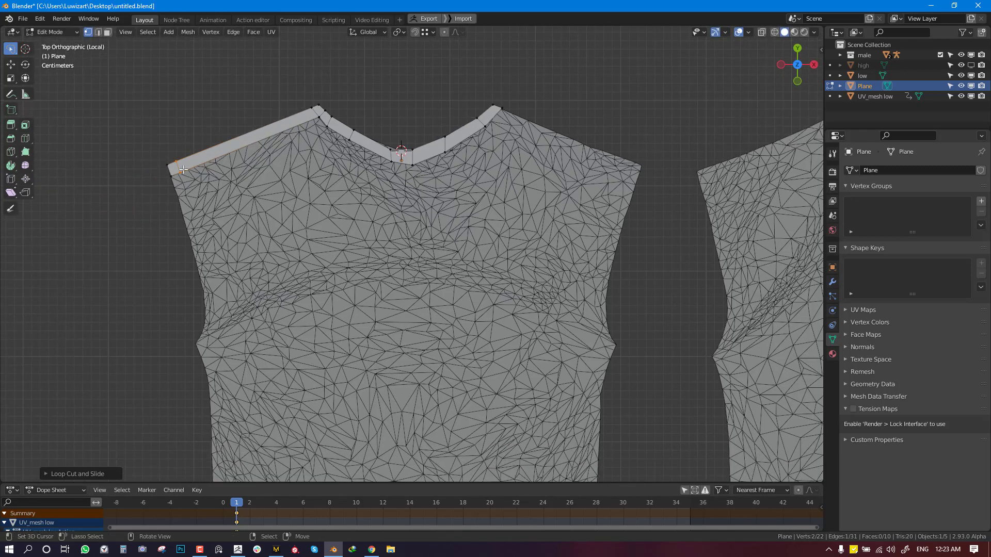
{"action": "left_click", "coordinate": [178, 176]}
{"action": "key", "text": "e"}
{"action": "left_click", "coordinate": [176, 175]}
{"action": "key", "text": "alt+a"}
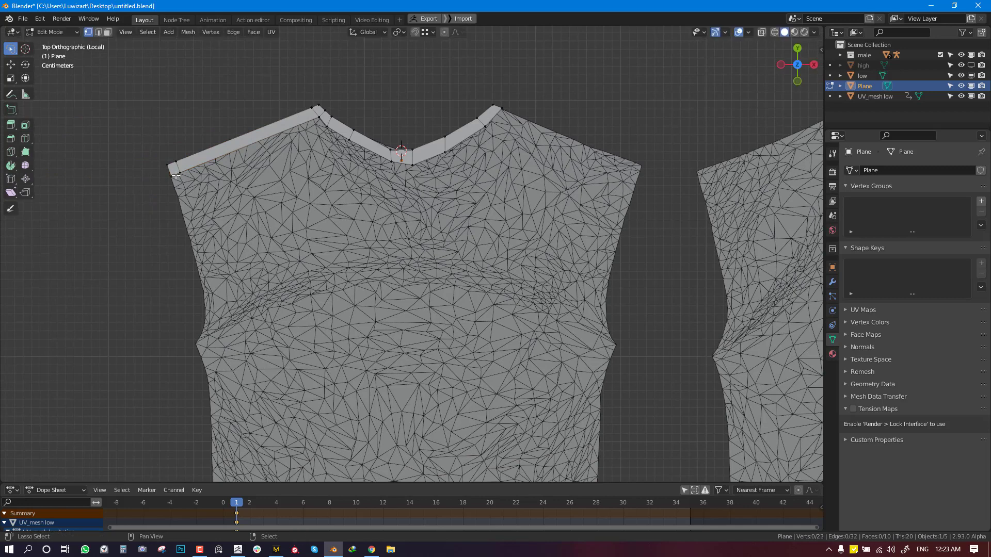
{"action": "right_click", "coordinate": [180, 174], "text": "shift"}
{"action": "key", "text": "e"}
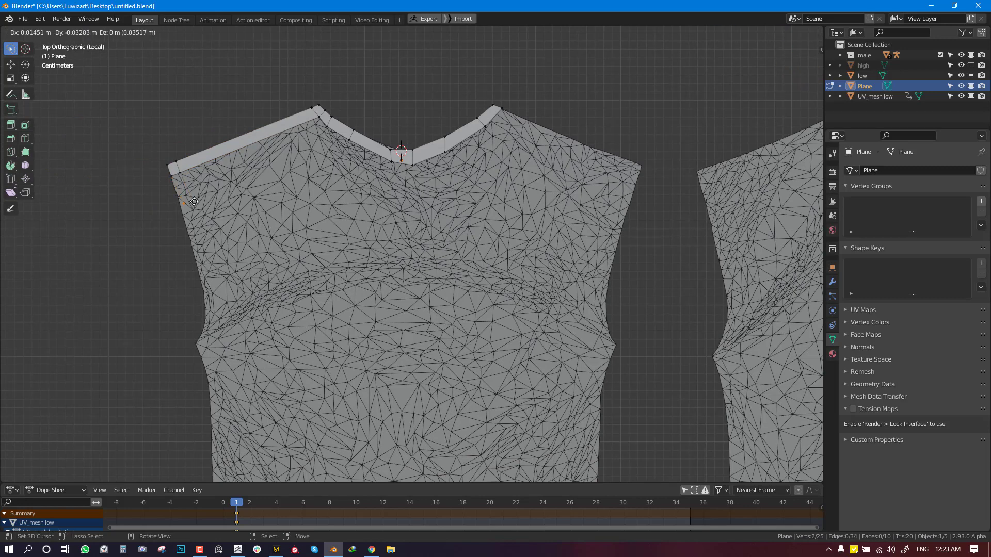
{"action": "left_click", "coordinate": [180, 176]}
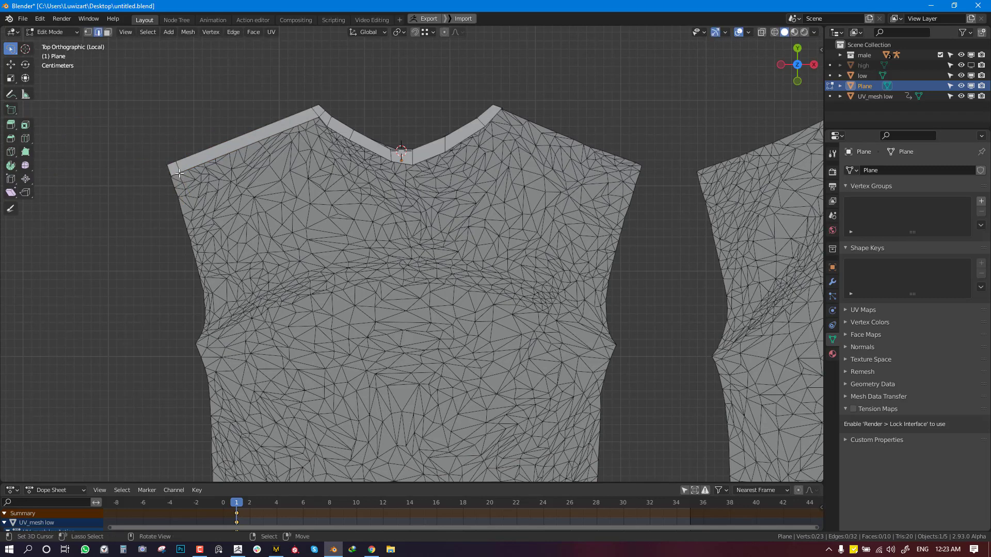
- Extrude the shoulder strip's bottom edge down the left armhole outline in three segments
{"action": "middle_click_drag", "start_coordinate": [175, 176], "coordinate": [207, 137], "text": "shift"}
{"action": "key", "text": "e"}
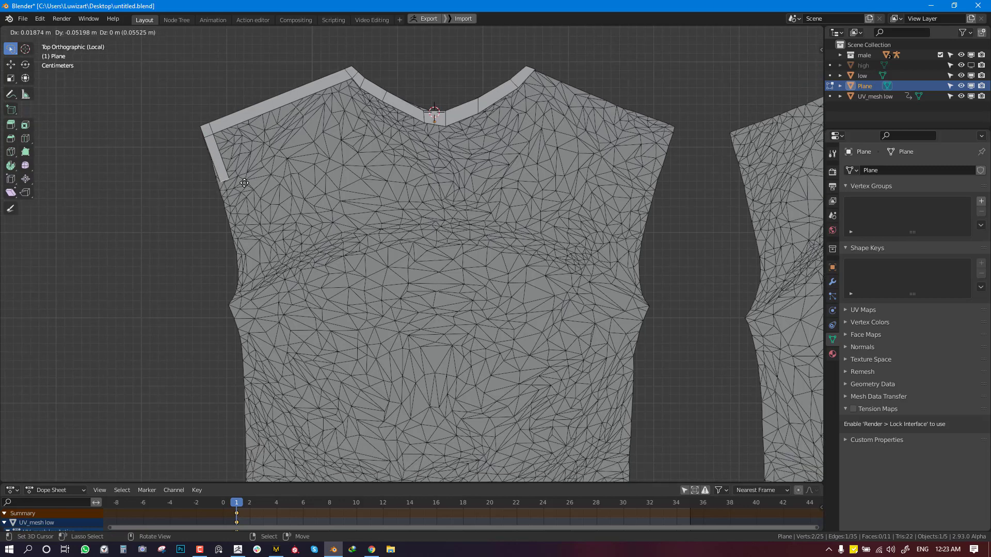
{"action": "left_click", "coordinate": [241, 184]}
{"action": "key", "text": "e"}
{"action": "left_click", "coordinate": [250, 219]}
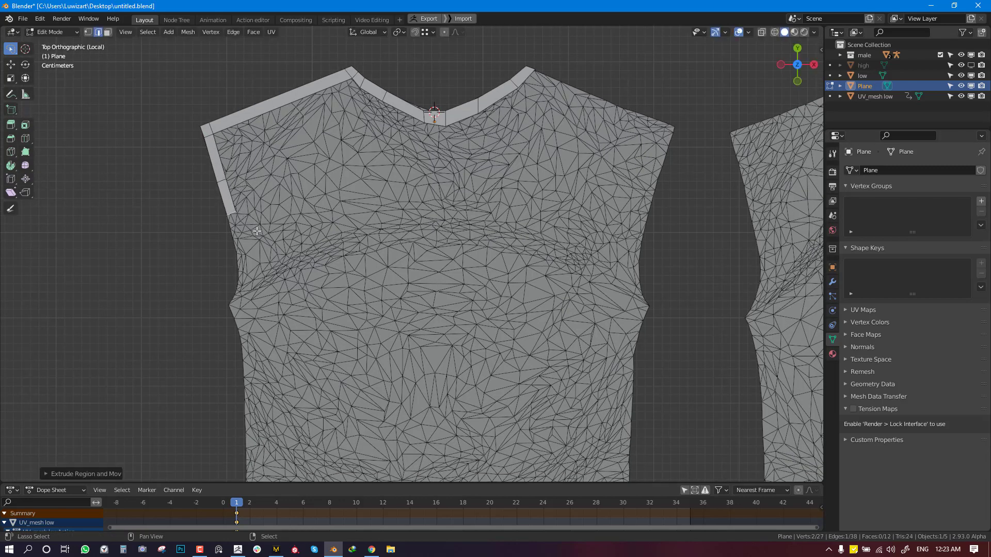
{"action": "middle_click_drag", "start_coordinate": [249, 219], "coordinate": [274, 163], "text": "shift"}
{"action": "key", "text": "e"}
{"action": "left_click", "coordinate": [283, 203]}
- Extend the left armhole strip with another segment, rotate its end edge, and extrude it to the underarm point
{"action": "key", "text": "e"}
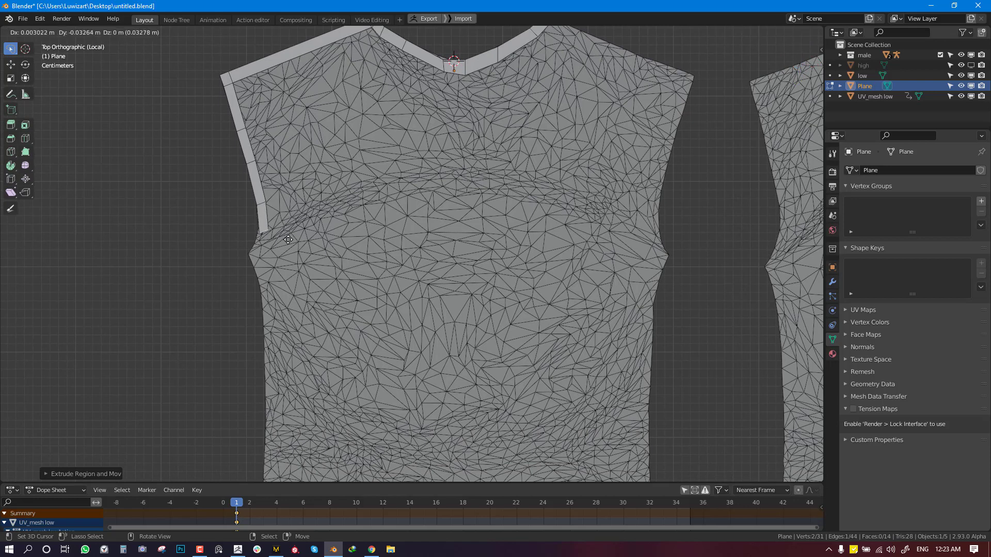
{"action": "left_click", "coordinate": [291, 223]}
{"action": "key", "text": "r"}
{"action": "left_click", "coordinate": [303, 238]}
{"action": "key", "text": "e"}
{"action": "left_click", "coordinate": [291, 264]}
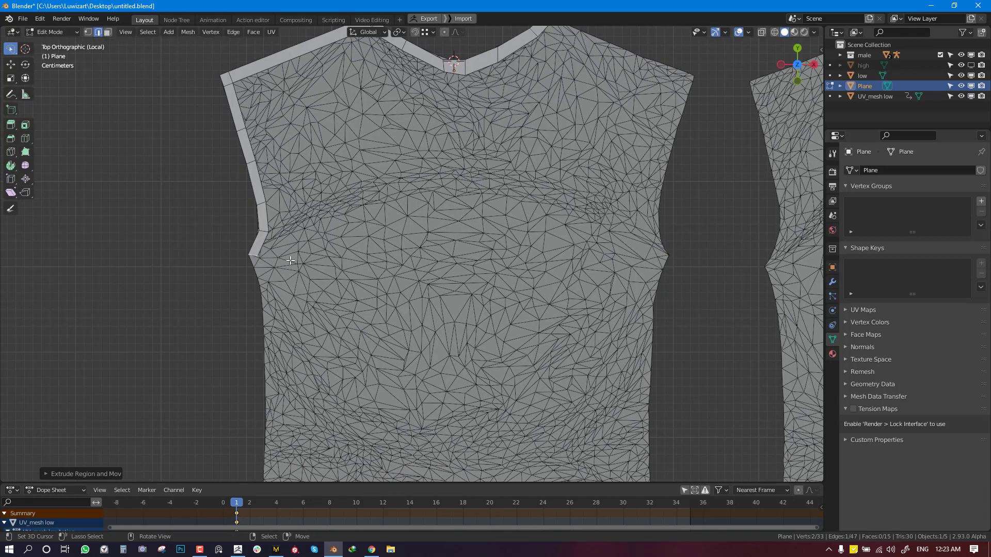
{"action": "scroll", "coordinate": [346, 164], "scroll_direction": "down", "scroll_amount": 3}
{"action": "key", "text": "e"}
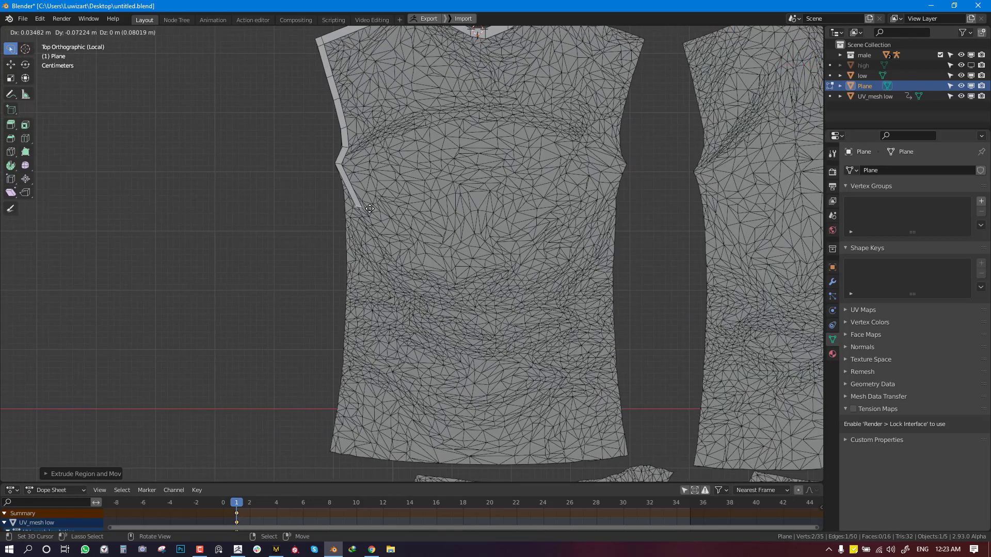
{"action": "right_click", "coordinate": [363, 212]}
{"action": "key", "text": "ctrl+z"}
- Adjust the strip's end vertex at the left underarm point and add a centred loop cut across the last face
{"action": "scroll", "coordinate": [349, 163], "scroll_direction": "up", "scroll_amount": 3}
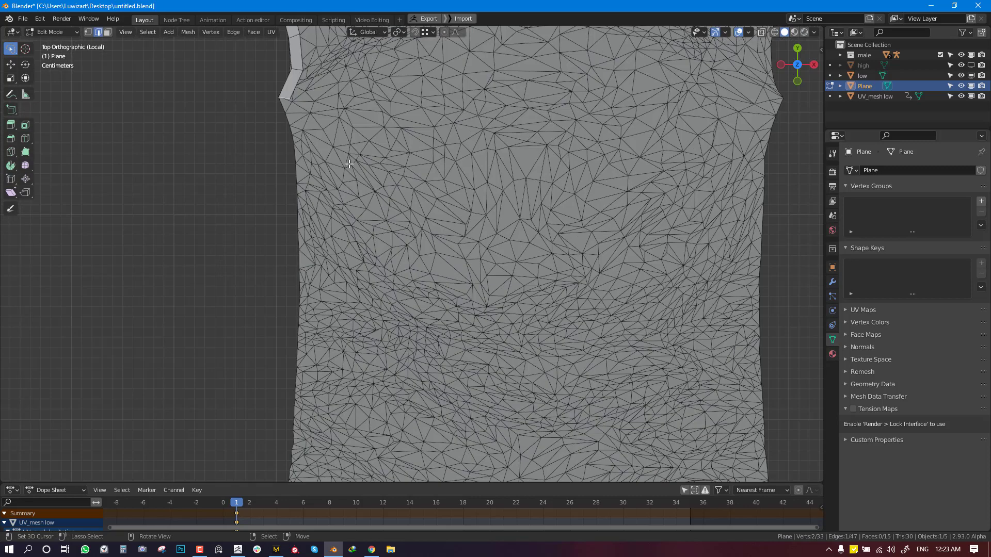
{"action": "key", "text": "1"}
{"action": "right_click_drag", "start_coordinate": [297, 97], "coordinate": [287, 104]}
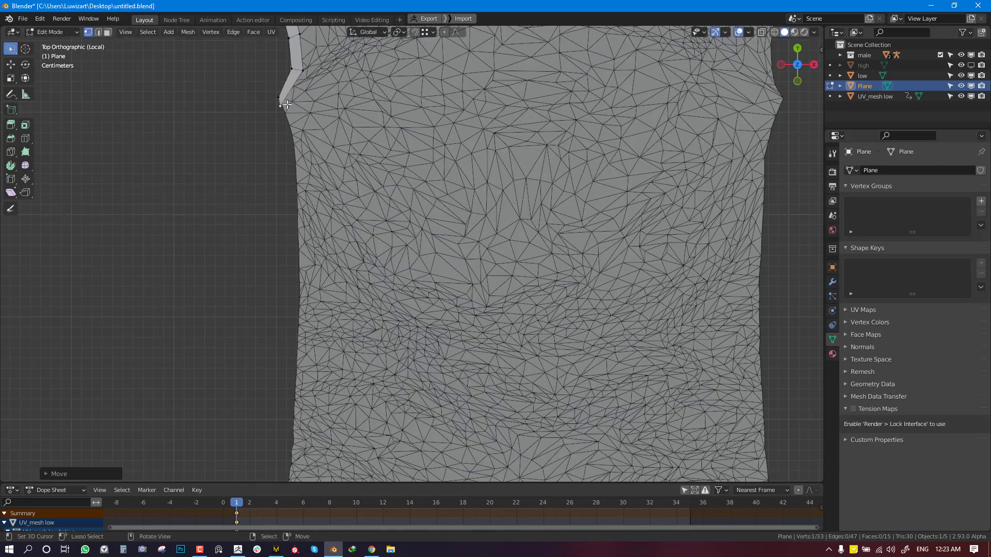
{"action": "key", "text": "ctrl+r"}
{"action": "left_click", "coordinate": [296, 89]}
{"action": "right_click", "coordinate": [295, 89]}
- Extrude the inner edge at the underarm point down along the torso panel's left side
{"action": "right_click", "coordinate": [294, 92]}
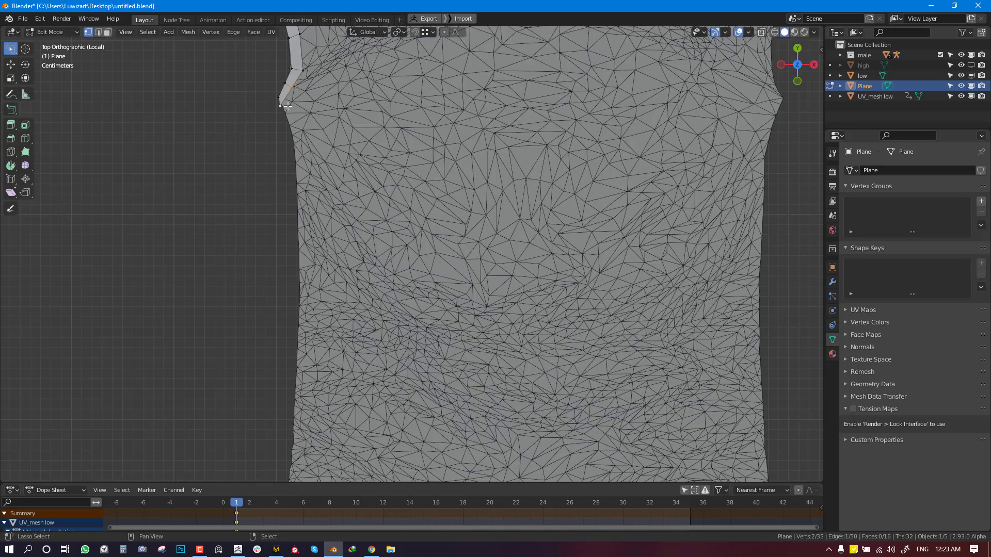
{"action": "key", "text": "e"}
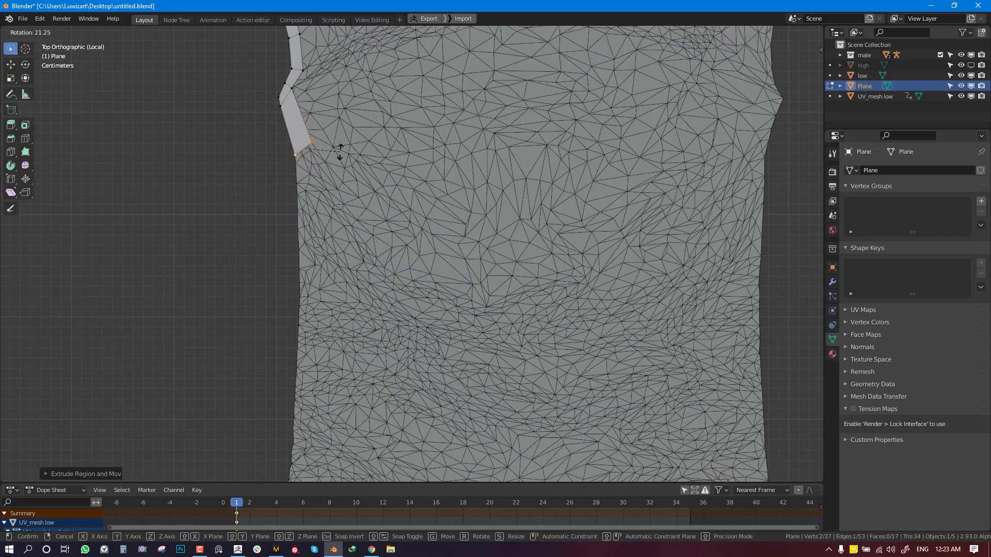
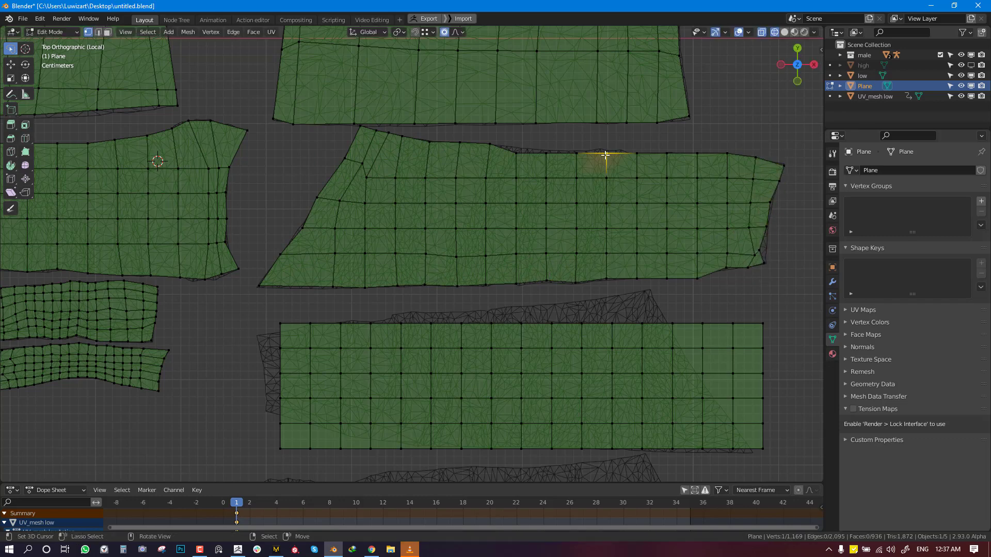
- Pull the grid vertices of the lower-right sleeve panels onto the reference mesh outlines using proportional editing
{"action": "right_click_drag", "start_coordinate": [471, 308], "coordinate": [473, 285]}
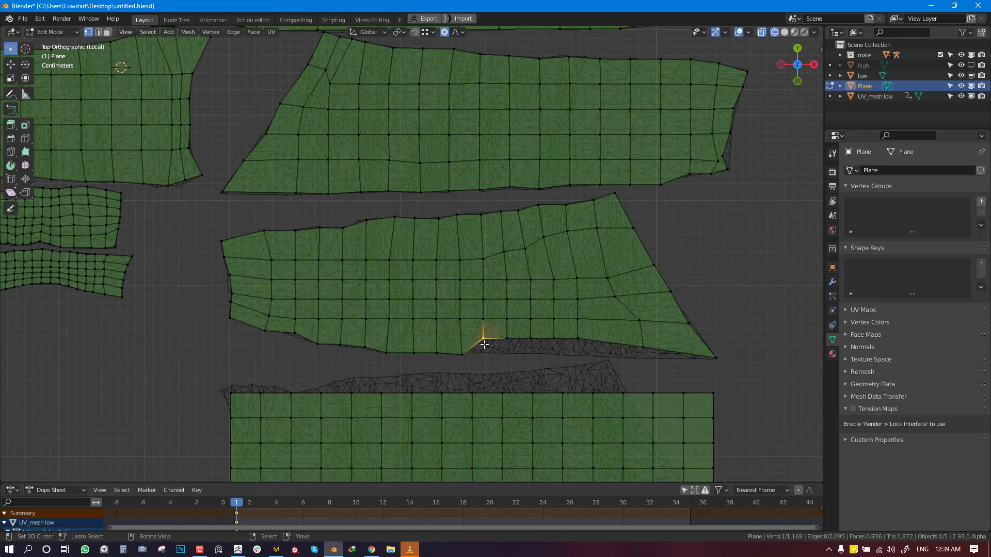
{"action": "left_click_drag", "start_coordinate": [357, 344], "coordinate": [358, 338]}
{"action": "left_click_drag", "start_coordinate": [436, 383], "coordinate": [441, 398]}
{"action": "right_click_drag", "start_coordinate": [497, 378], "coordinate": [544, 395]}
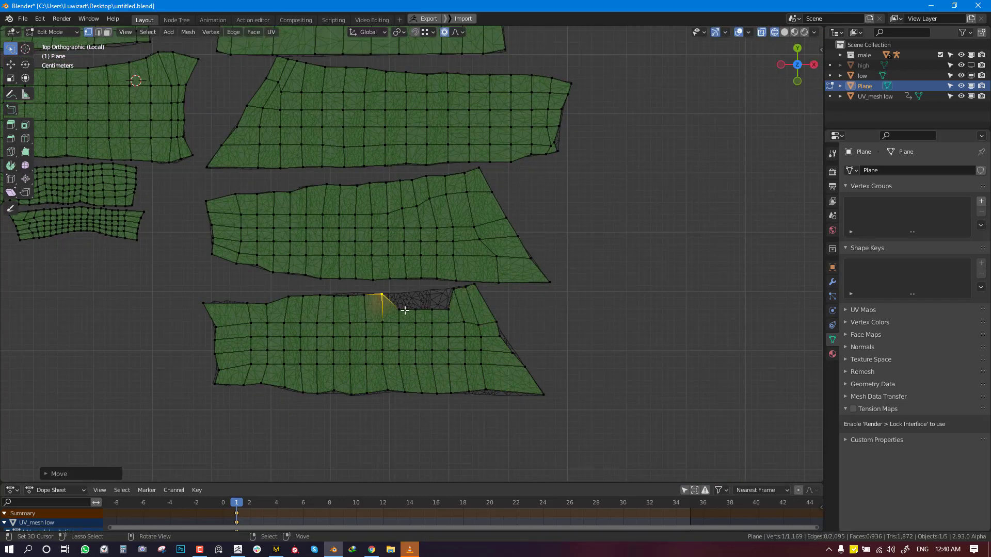
- Leave Edit Mode, orbit the panels into perspective and switch the viewport to solid shading
{"action": "scroll", "coordinate": [404, 309], "scroll_direction": "down", "scroll_amount": 7}
{"action": "key", "text": "Tab"}
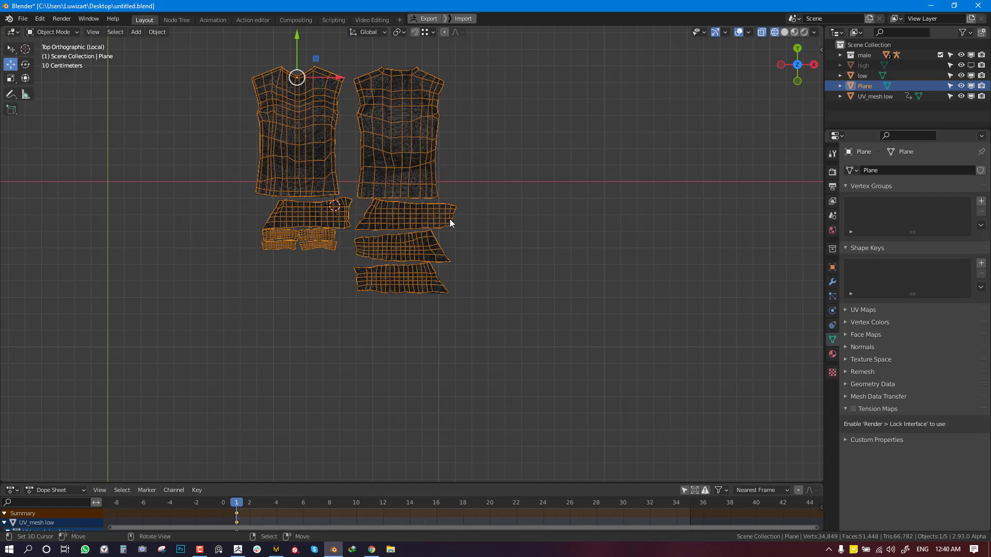
{"action": "mouse_move", "coordinate": [450, 219]}
{"action": "middle_mouse_down"}
{"action": "mouse_move", "coordinate": [413, 182]}
{"action": "mouse_move", "coordinate": [522, 153]}
{"action": "middle_mouse_up"}
{"action": "key", "text": "shift+z"}
{"action": "scroll", "coordinate": [516, 160], "scroll_direction": "up", "scroll_amount": 3}
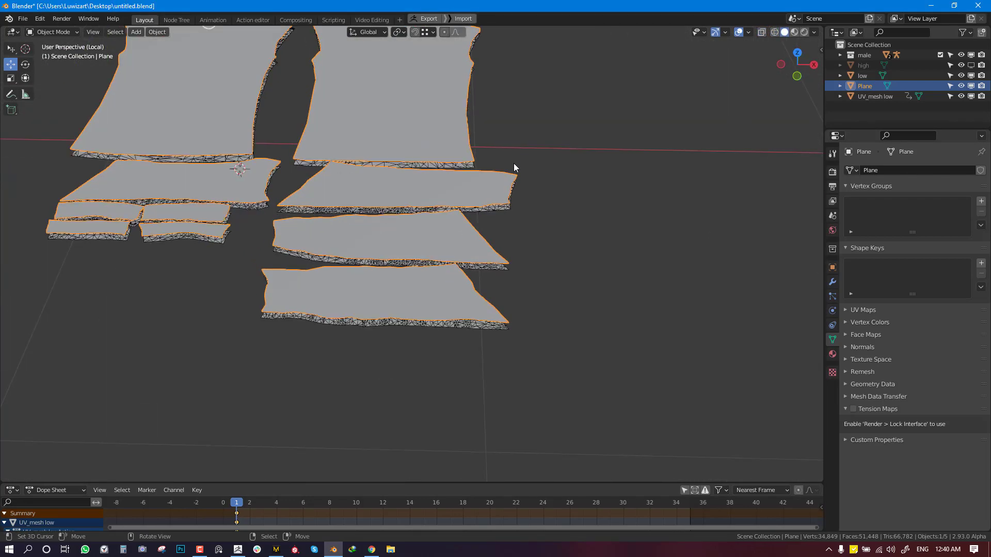
- Exit local view and examine the topology of the panels in Edit Mode
{"action": "key", "text": "KP_Divide"}
{"action": "scroll", "coordinate": [406, 194], "scroll_direction": "up", "scroll_amount": 4}
{"action": "middle_click_drag", "start_coordinate": [562, 296], "coordinate": [499, 192], "text": "shift"}
{"action": "key", "text": "Tab"}
{"action": "middle_click_drag", "start_coordinate": [319, 309], "coordinate": [325, 265], "text": "shift"}
{"action": "scroll", "coordinate": [326, 265], "scroll_direction": "up", "scroll_amount": 3}
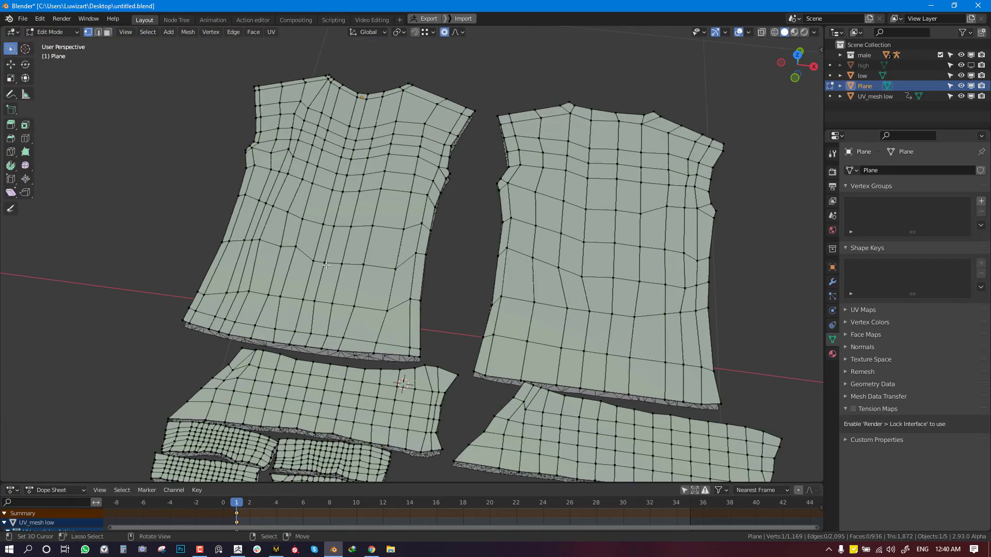
- Isolate the Plane mesh in local view and return to the top orthographic view
{"action": "scroll", "coordinate": [363, 252], "scroll_direction": "down", "scroll_amount": 4}
{"action": "key", "text": "KP_Divide"}
{"action": "key", "text": "KP_7"}
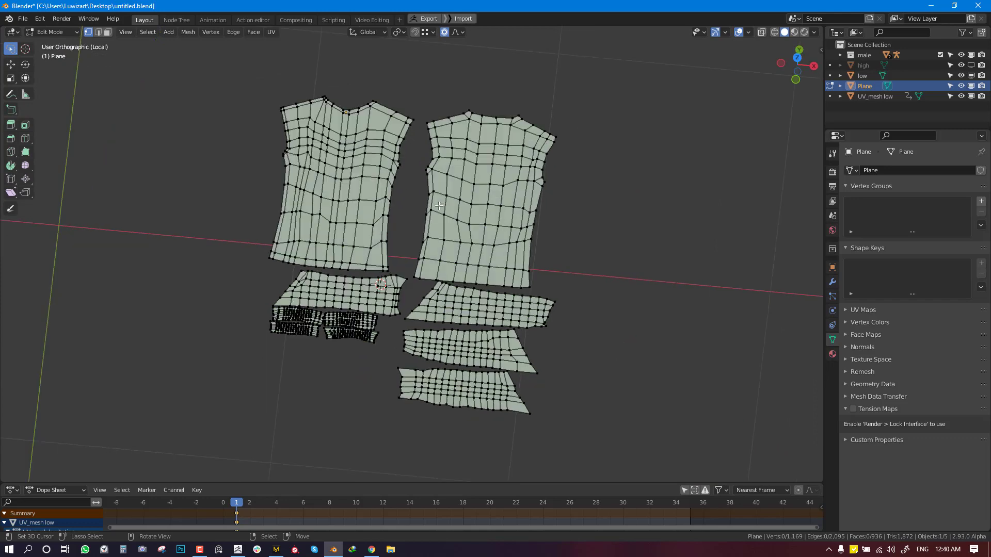
{"action": "scroll", "coordinate": [474, 338], "scroll_direction": "up", "scroll_amount": 3}
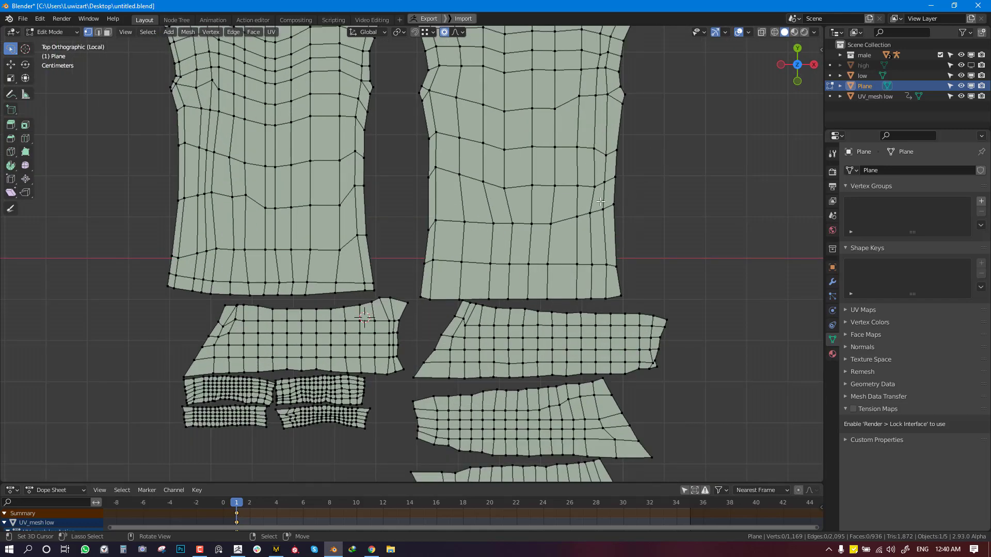
- Add horizontal loop cuts across the middle of the right and left torso panels
{"action": "scroll", "coordinate": [600, 201], "scroll_direction": "down", "scroll_amount": 4}
{"action": "key", "text": "ctrl+r"}
{"action": "left_click", "coordinate": [417, 219]}
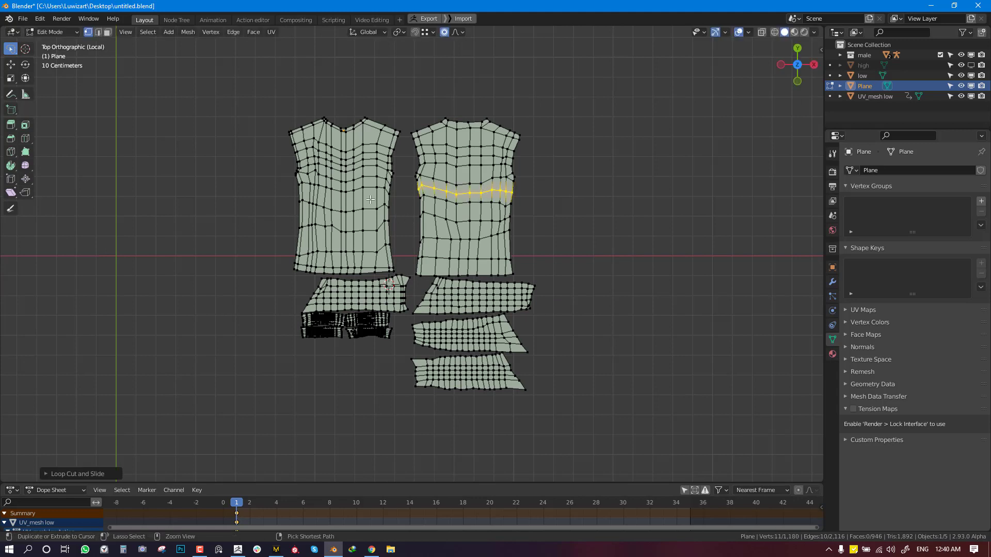
{"action": "key", "text": "ctrl+r"}
{"action": "left_click", "coordinate": [371, 221]}
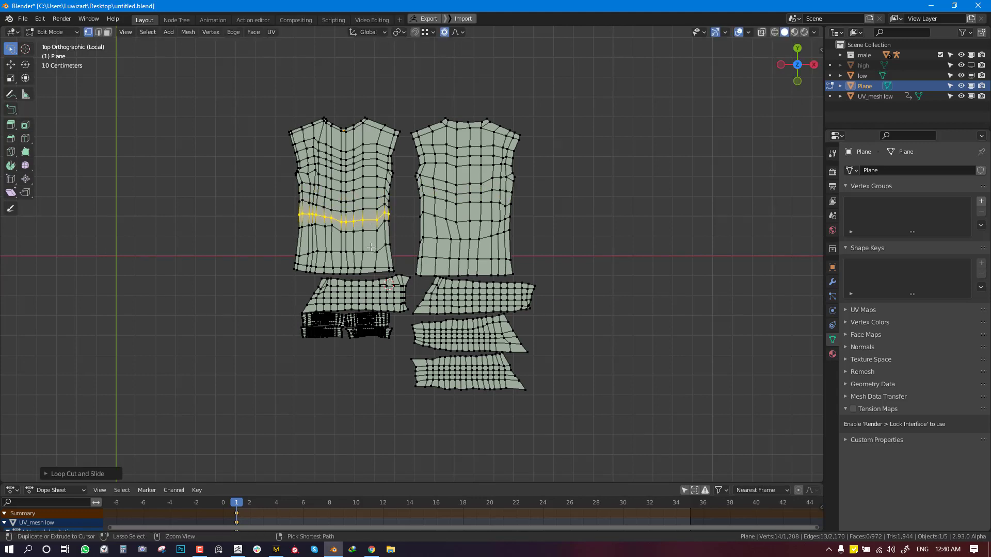
- Add two horizontal loop cuts across the lower part of the left torso panel
{"action": "key", "text": "ctrl+r"}
{"action": "left_click", "coordinate": [371, 247]}
{"action": "left_click", "coordinate": [370, 245]}
{"action": "key", "text": "ctrl+z"}
{"action": "left_click", "coordinate": [374, 242]}
{"action": "left_click", "coordinate": [374, 242]}
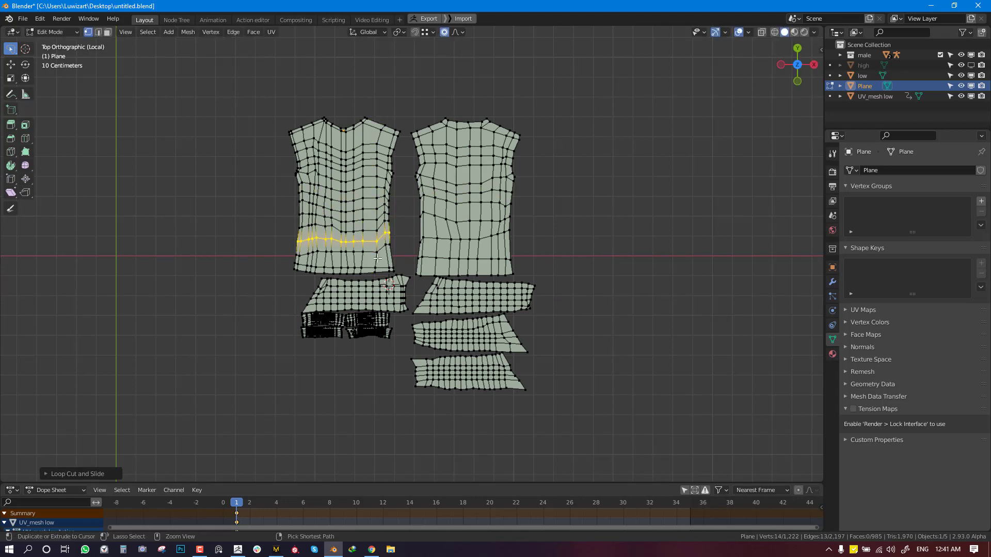
{"action": "key", "text": "ctrl+r"}
{"action": "left_click", "coordinate": [377, 262]}
{"action": "left_click", "coordinate": [378, 261]}
{"action": "key", "text": "alt+a"}
- Add three horizontal loop cuts across the middle and lower part of the right torso panel
{"action": "key", "text": "ctrl+r"}
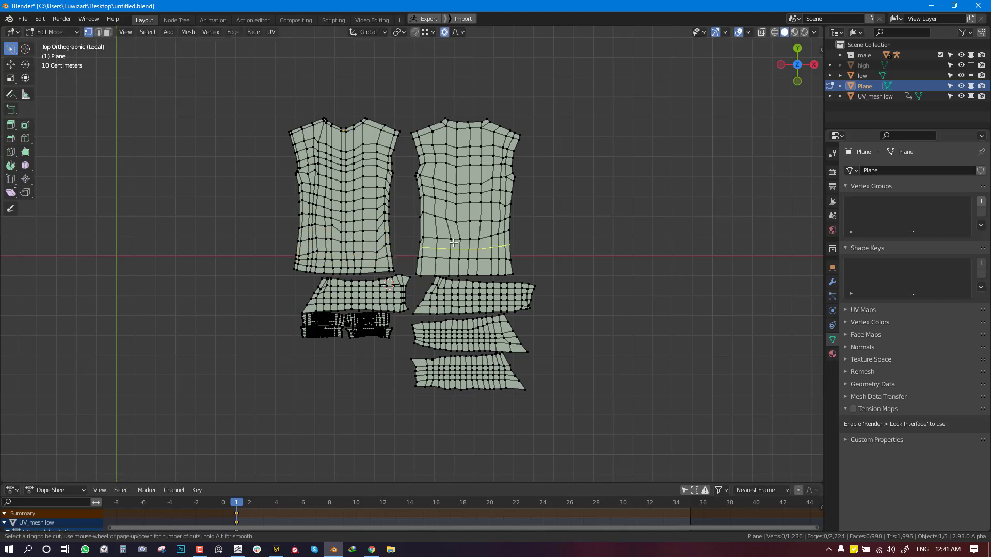
{"action": "left_click", "coordinate": [453, 243]}
{"action": "left_click", "coordinate": [454, 242]}
{"action": "key", "text": "ctrl+r"}
{"action": "left_click", "coordinate": [457, 229]}
{"action": "left_click", "coordinate": [457, 230]}
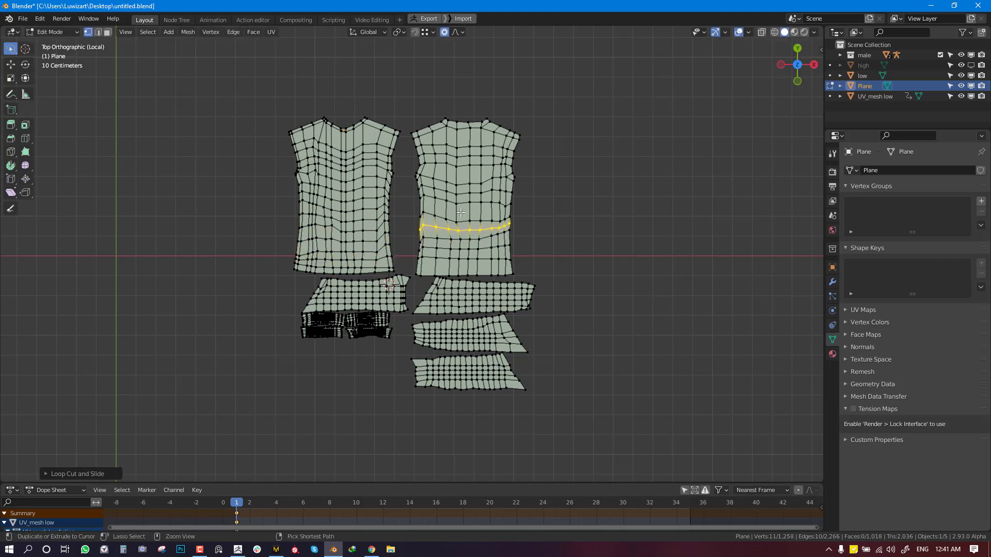
{"action": "key", "text": "ctrl+r"}
{"action": "left_click", "coordinate": [456, 212]}
{"action": "left_click", "coordinate": [456, 212]}
- Add two horizontal loop cuts across the right torso panel, at armpit level and across the upper chest
{"action": "key", "text": "ctrl+r"}
{"action": "left_click", "coordinate": [454, 172]}
{"action": "left_click", "coordinate": [454, 173]}
{"action": "key", "text": "ctrl+r"}
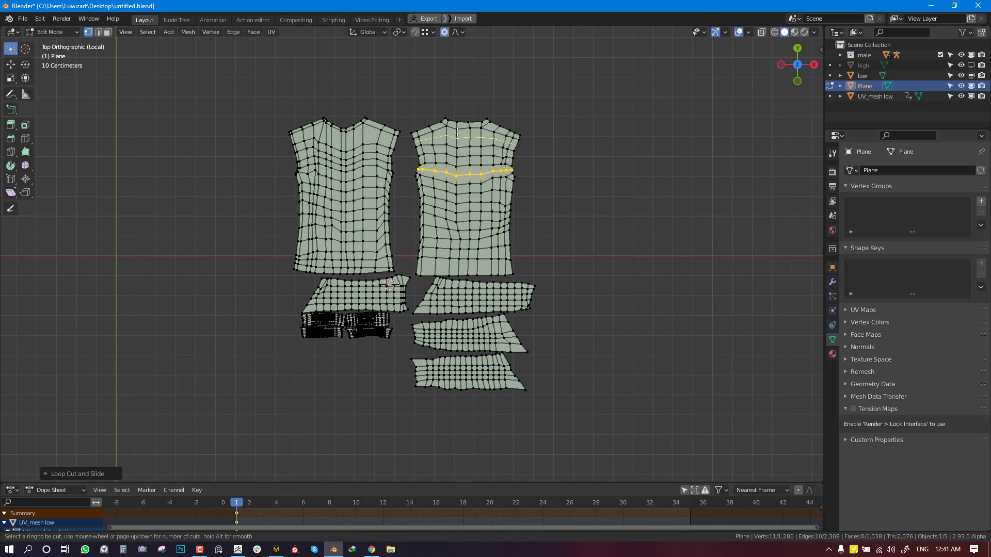
{"action": "left_click", "coordinate": [455, 135]}
{"action": "left_click", "coordinate": [456, 135]}
{"action": "key", "text": "alt+a"}
- Add a horizontal loop cut across the upper chest of the left torso panel
{"action": "key", "text": "ctrl+r"}
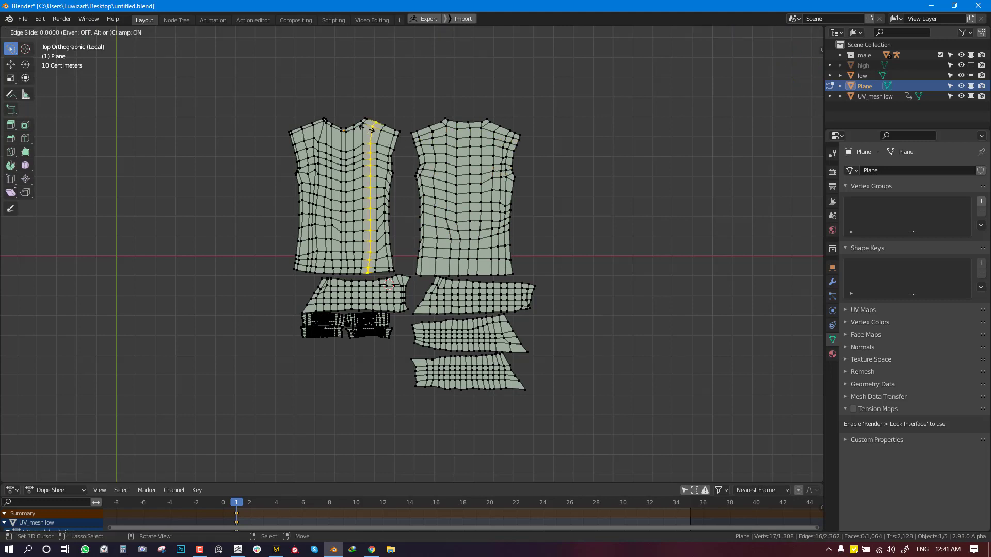
{"action": "left_click", "coordinate": [365, 136]}
{"action": "left_click", "coordinate": [365, 135]}
{"action": "key", "text": "alt+a"}
{"action": "scroll", "coordinate": [431, 232], "scroll_direction": "up", "scroll_amount": 2}
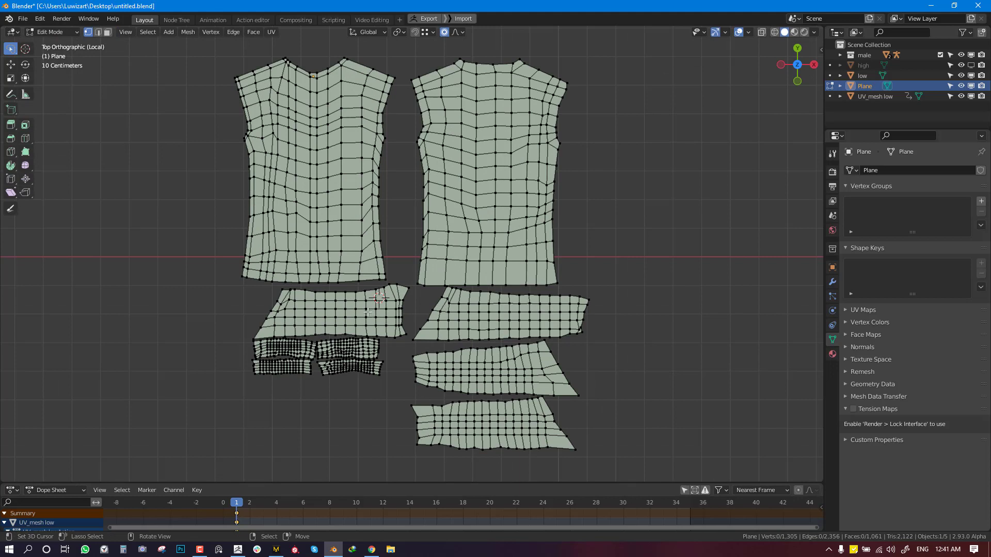
- Select the four large sleeve panels as linked geometry
{"action": "key", "text": "l"}
{"action": "key", "text": "l"}
{"action": "key", "text": "l"}
{"action": "key", "text": "l"}
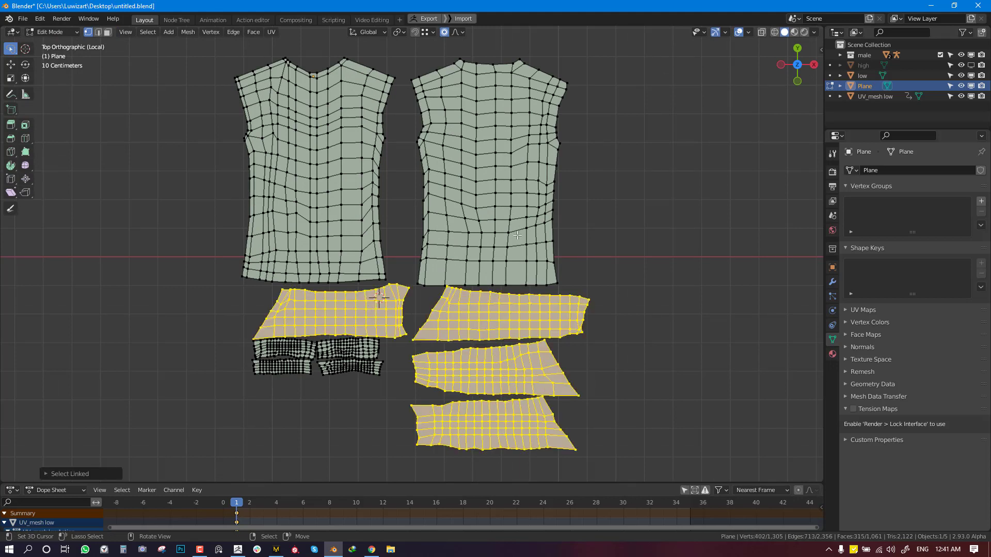
- Add loop cuts along the bottom hem and the neckline of the right torso panel
{"action": "key", "text": "ctrl+r"}
{"action": "left_click", "coordinate": [480, 275]}
{"action": "right_click", "coordinate": [480, 275]}
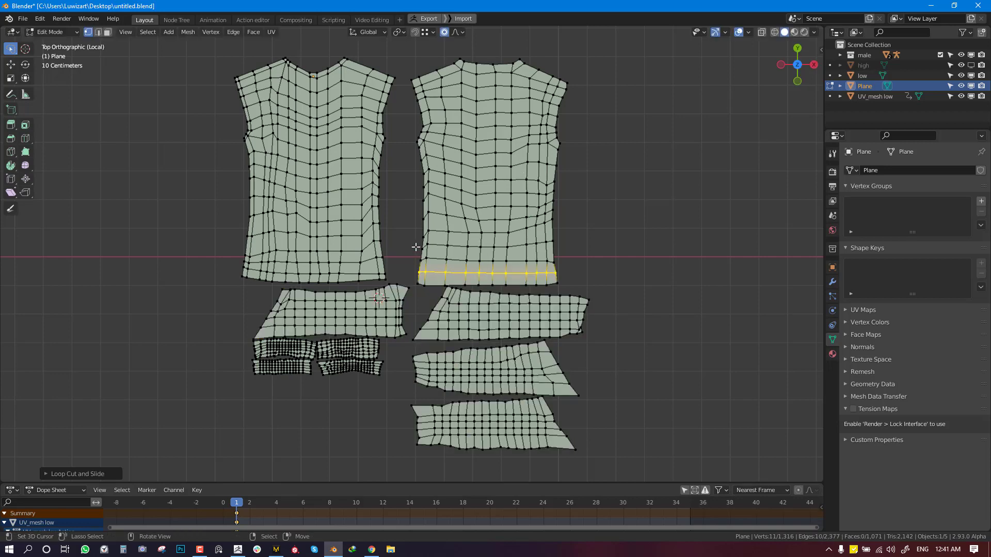
{"action": "scroll", "coordinate": [415, 247], "scroll_direction": "down", "scroll_amount": 2}
{"action": "scroll", "coordinate": [434, 152], "scroll_direction": "up", "scroll_amount": 4}
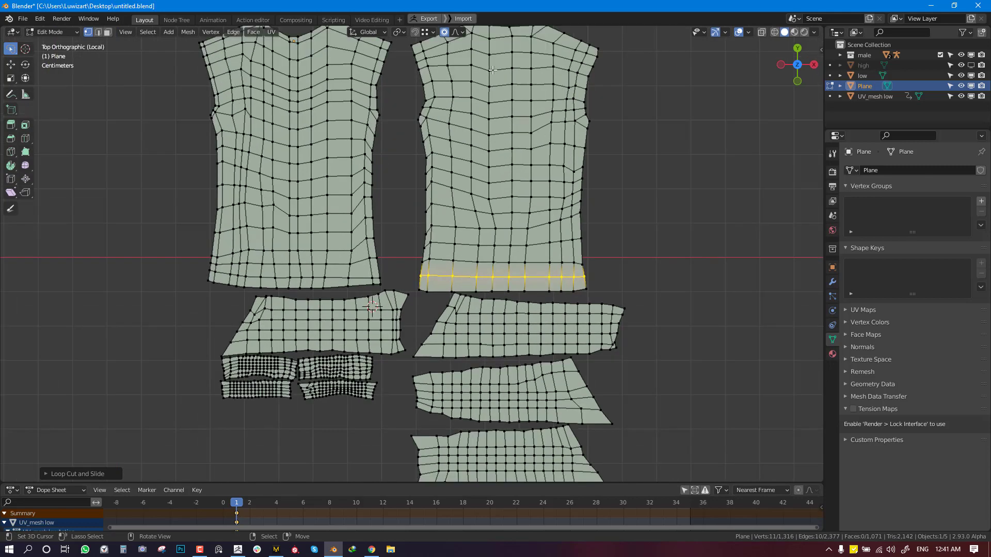
{"action": "left_click", "coordinate": [519, 133], "text": "alt"}
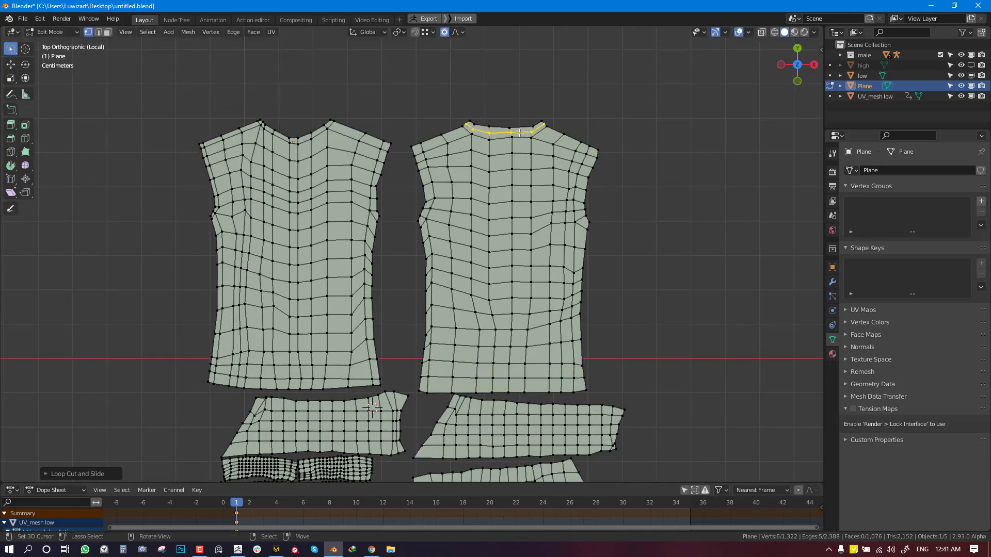
- Add a loop cut along the left torso panel's neckline and a vertical one beside the neck opening
{"action": "key", "text": "ctrl+r"}
{"action": "left_click", "coordinate": [327, 128]}
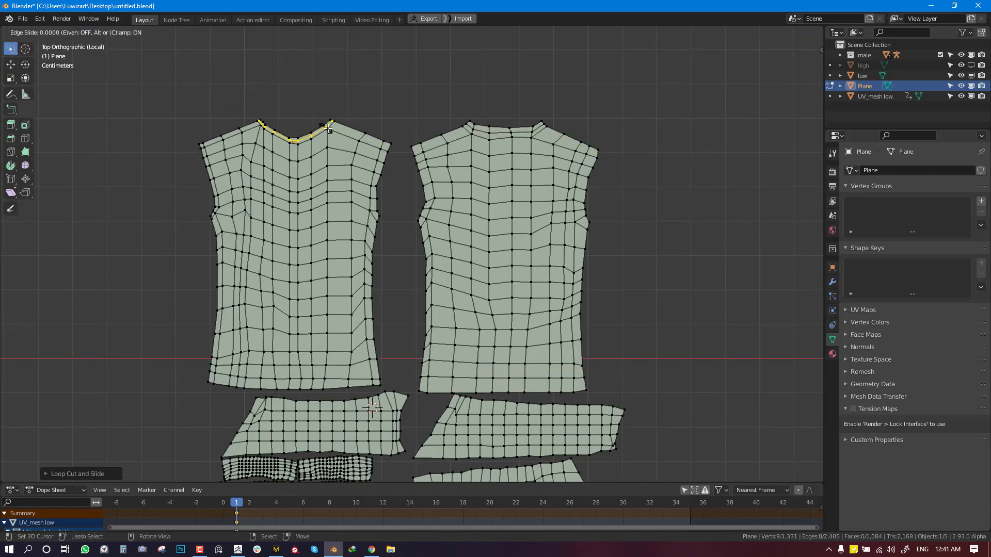
{"action": "left_click", "coordinate": [337, 144]}
{"action": "key", "text": "ctrl+r"}
{"action": "left_click", "coordinate": [336, 150]}
{"action": "left_click", "coordinate": [337, 151]}
{"action": "scroll", "coordinate": [336, 150], "scroll_direction": "down", "scroll_amount": 3}
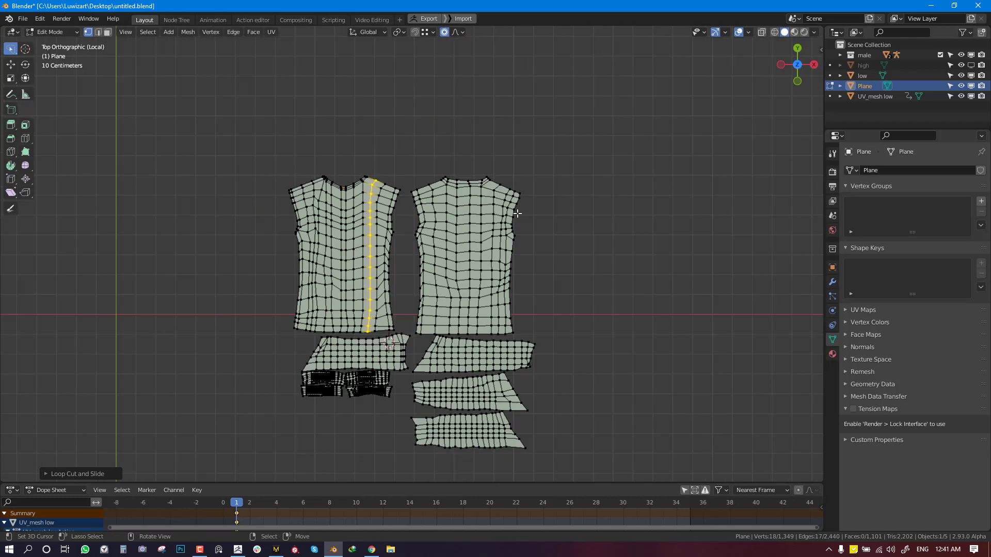
- Leave Edit Mode, apply the Plane object's transforms and set its origin to its geometry
{"action": "key", "text": "Tab"}
{"action": "scroll", "coordinate": [455, 229], "scroll_direction": "down", "scroll_amount": 3}
{"action": "key", "text": "ctrl+a"}
{"action": "left_click", "coordinate": [641, 206]}
{"action": "key", "text": "q"}
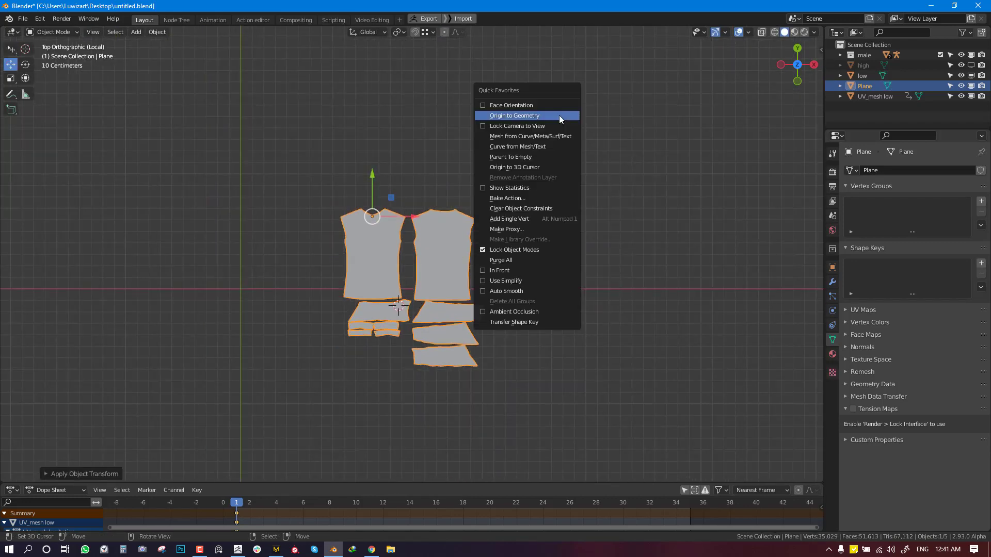
{"action": "left_click", "coordinate": [559, 116]}
- Exit local view and parent the Plane to UV_mesh low with the Object option
{"action": "middle_click_drag", "start_coordinate": [459, 269], "coordinate": [527, 169]}
{"action": "middle_click_drag", "start_coordinate": [422, 306], "coordinate": [400, 215]}
{"action": "key", "text": "KP_Divide"}
{"action": "left_click", "coordinate": [370, 217], "text": "shift"}
{"action": "key", "text": "ctrl+p"}
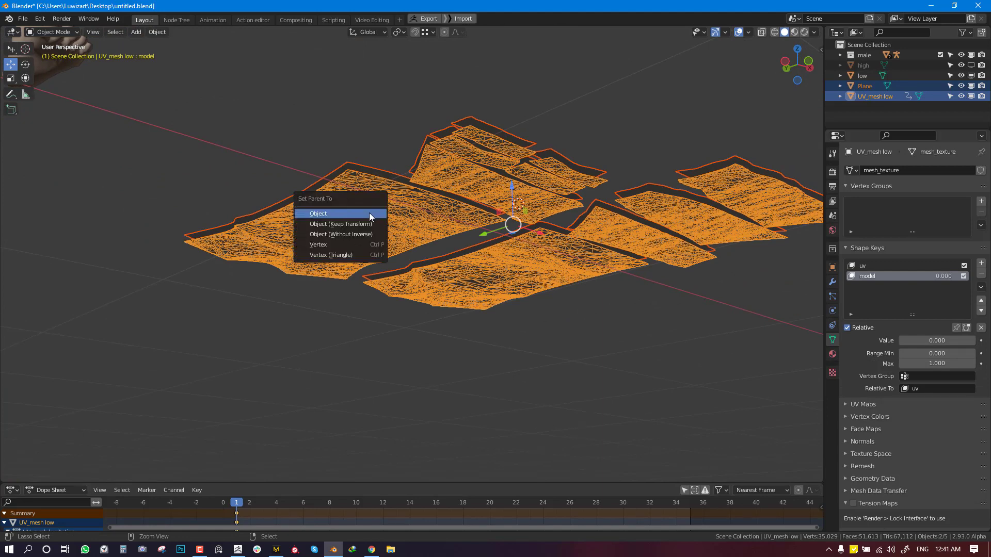
{"action": "left_click", "coordinate": [370, 213]}
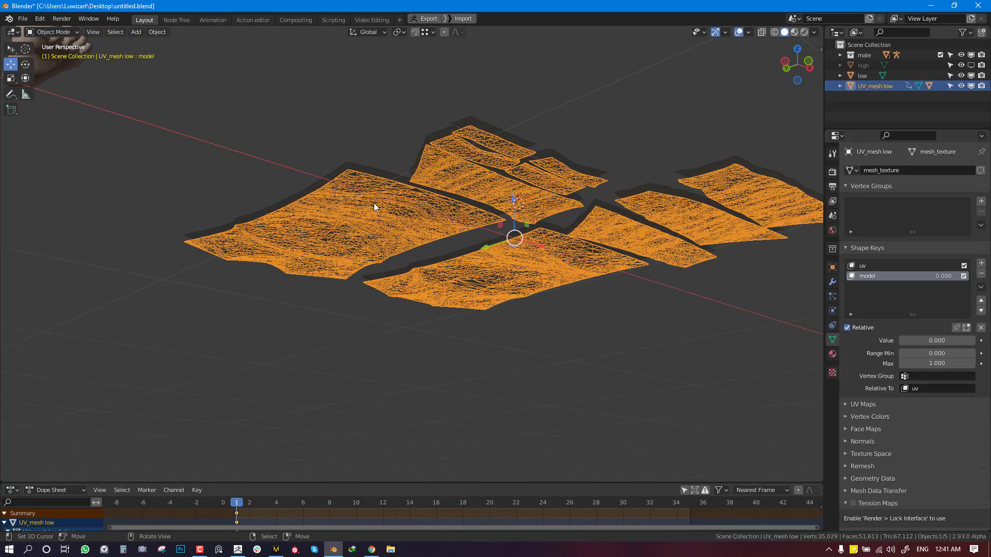
{"action": "key", "text": "g"}
{"action": "right_click", "coordinate": [374, 241]}
- Select the Plane alone, apply its rotation and scale, and set its origin to geometry
{"action": "middle_click_drag", "start_coordinate": [374, 241], "coordinate": [388, 214]}
{"action": "right_click", "coordinate": [388, 214]}
{"action": "right_click", "coordinate": [359, 248]}
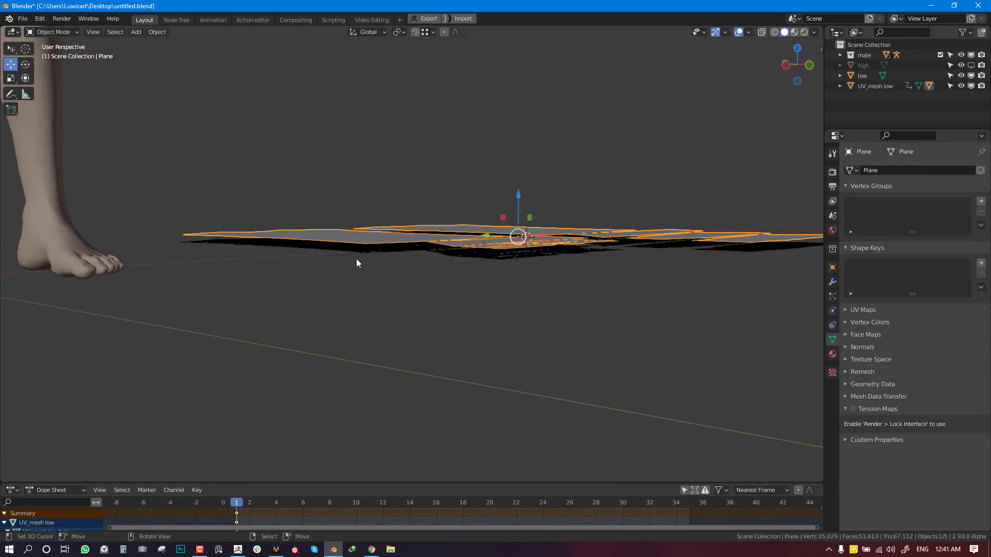
{"action": "right_click", "coordinate": [357, 258]}
{"action": "middle_click_drag", "start_coordinate": [363, 263], "coordinate": [485, 222]}
{"action": "right_click", "coordinate": [391, 263]}
{"action": "key", "text": "ctrl+a"}
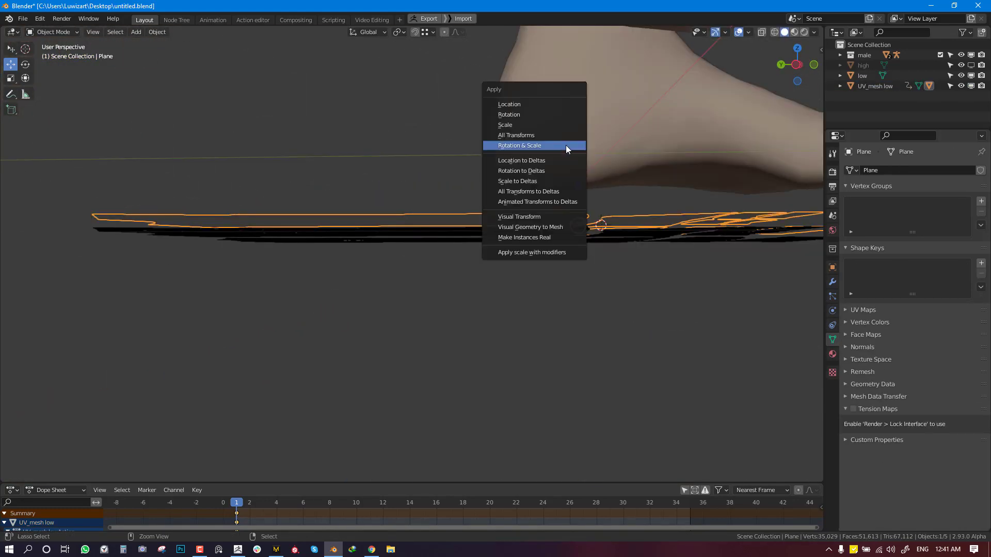
{"action": "left_click", "coordinate": [567, 146]}
{"action": "middle_click_drag", "start_coordinate": [390, 140], "coordinate": [384, 145]}
{"action": "key", "text": "q"}
{"action": "left_click", "coordinate": [384, 144]}
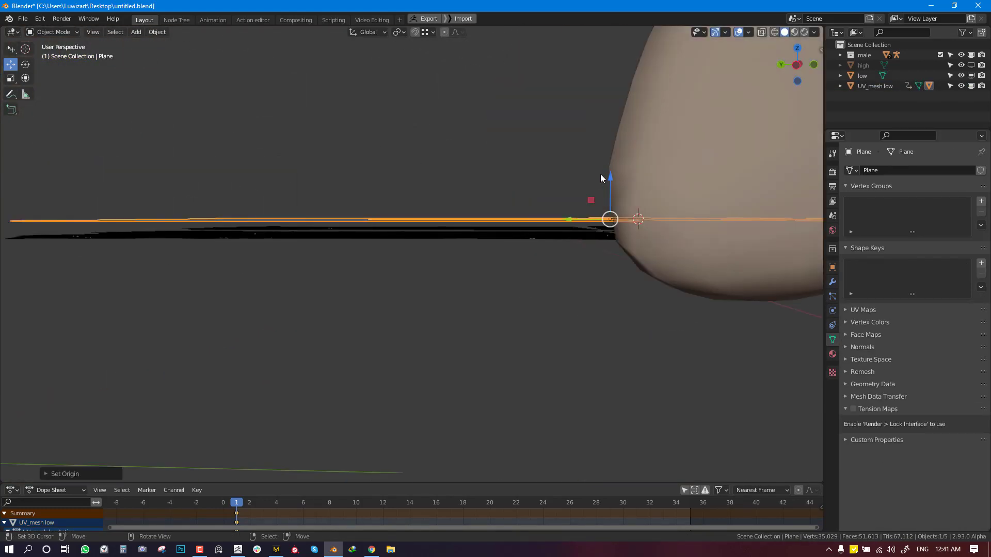
- Lower the Plane along Z so it lies closer to the UV_mesh low panels
{"action": "left_click_drag", "start_coordinate": [610, 179], "coordinate": [604, 191]}
{"action": "middle_click_drag", "start_coordinate": [600, 192], "coordinate": [328, 287]}
{"action": "left_click_drag", "start_coordinate": [384, 262], "coordinate": [385, 260]}
- Duplicate the Plane in place, move the copy to a new collection named Trash and exclude that collection from the view layer
{"action": "key", "text": "shift+d"}
{"action": "right_click", "coordinate": [571, 148]}
{"action": "key", "text": "m"}
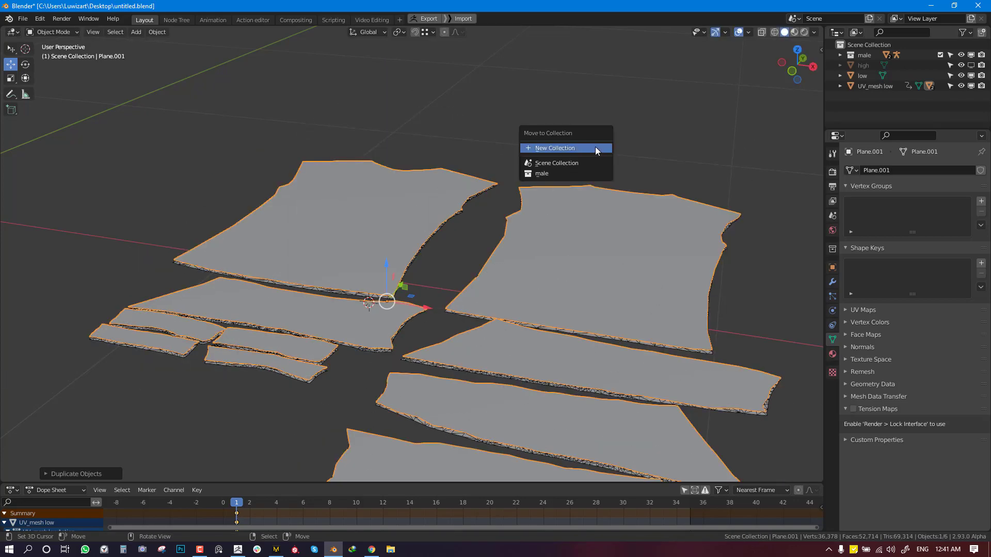
{"action": "left_click", "coordinate": [595, 148]}
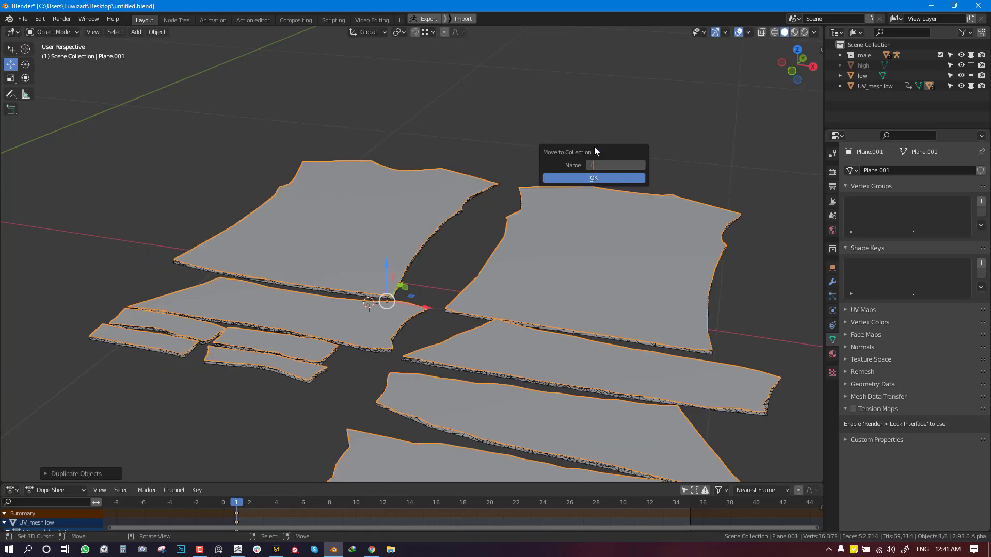
{"action": "key", "text": "Return"}
{"action": "left_click", "coordinate": [606, 175]}
{"action": "left_click", "coordinate": [840, 65]}
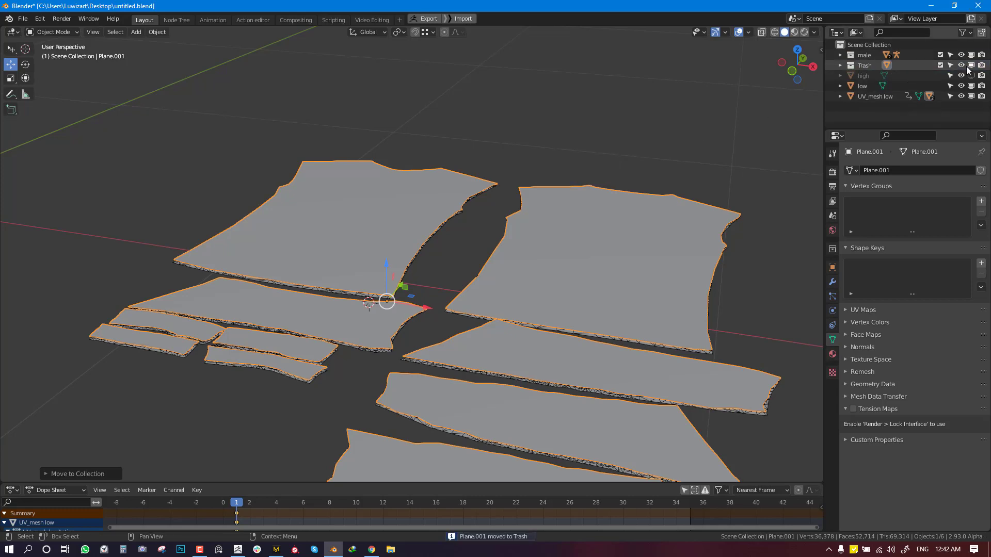
{"action": "left_click", "coordinate": [940, 65]}
- Select the original Plane and apply its object transforms
{"action": "scroll", "coordinate": [478, 277], "scroll_direction": "down", "scroll_amount": 5}
{"action": "left_click", "coordinate": [500, 255]}
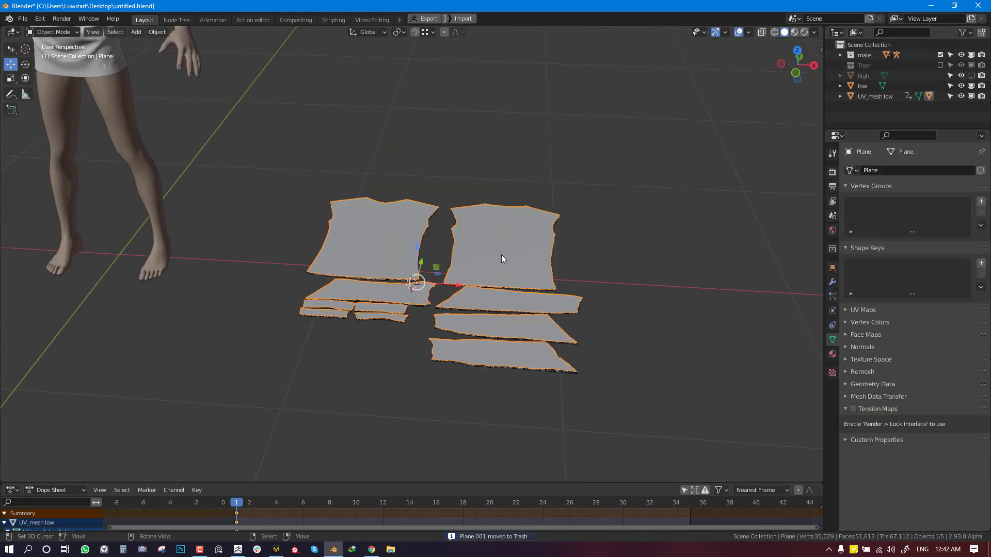
{"action": "key", "text": "ctrl+a"}
{"action": "left_click", "coordinate": [653, 217]}
{"action": "scroll", "coordinate": [628, 243], "scroll_direction": "up", "scroll_amount": 4}
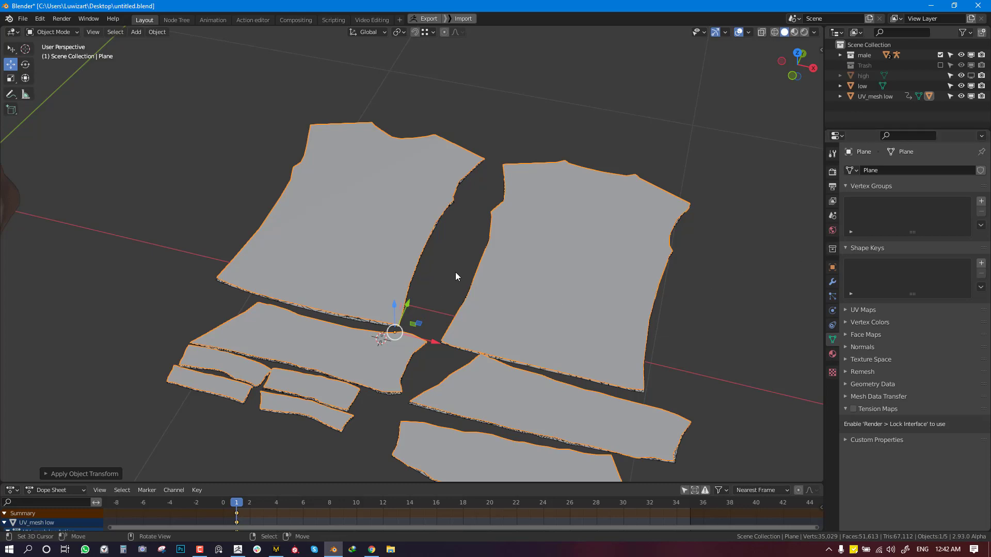
- Add a Subdivision Surface modifier to the Plane
{"action": "middle_click_drag", "start_coordinate": [455, 273], "coordinate": [538, 230]}
{"action": "middle_click_drag", "start_coordinate": [669, 231], "coordinate": [599, 327]}
{"action": "scroll", "coordinate": [609, 306], "scroll_direction": "down", "scroll_amount": 3}
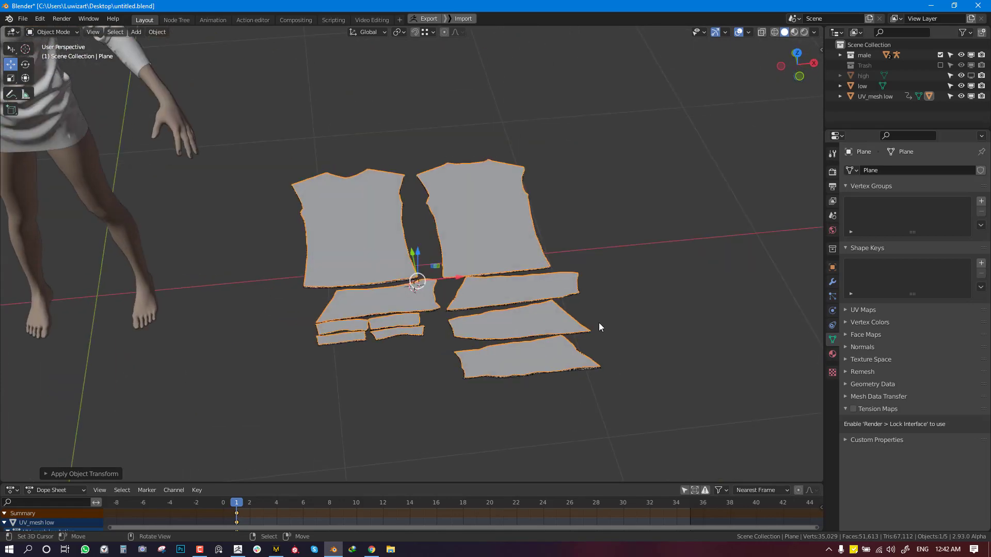
{"action": "middle_click_drag", "start_coordinate": [609, 282], "coordinate": [826, 272]}
{"action": "left_click", "coordinate": [832, 282]}
{"action": "left_click", "coordinate": [891, 171]}
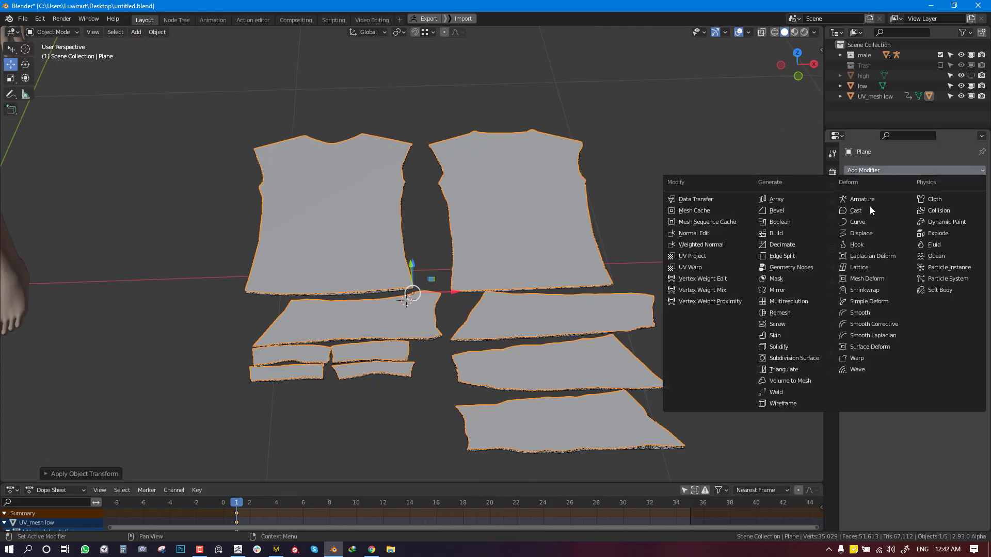
{"action": "left_click", "coordinate": [798, 359]}
- Try creasing all edges of the Plane mesh in Edit Mode
{"action": "middle_click_drag", "start_coordinate": [621, 250], "coordinate": [720, 228]}
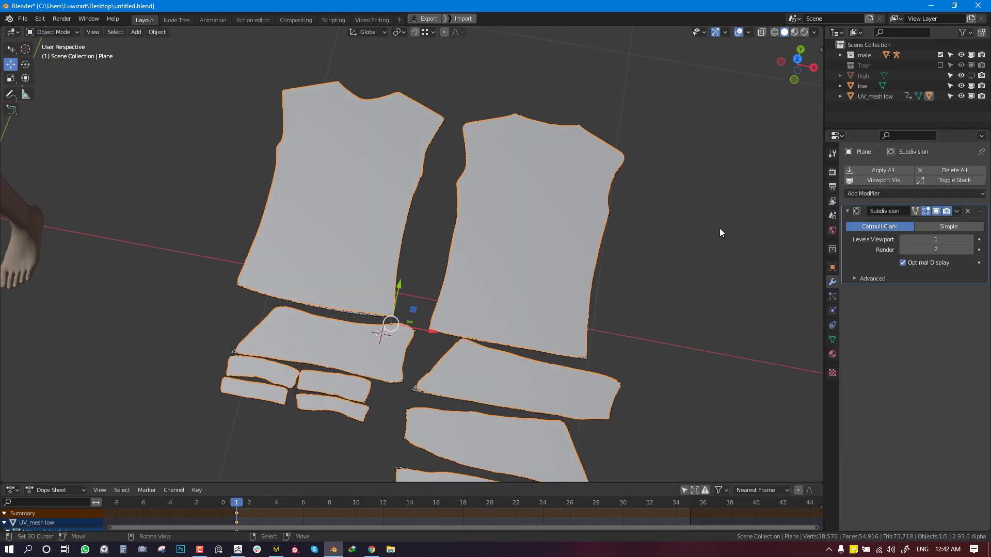
{"action": "key", "text": "Tab"}
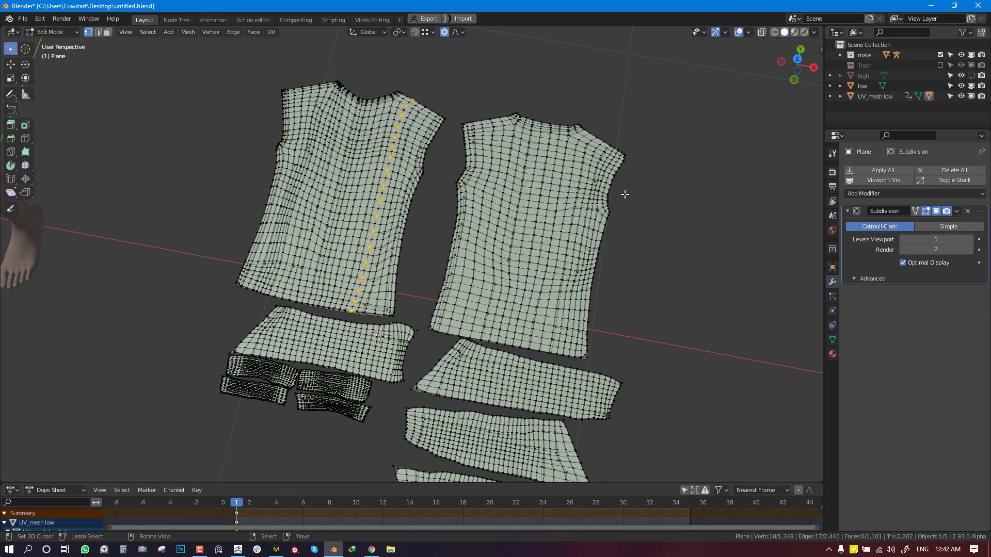
{"action": "key", "text": "a"}
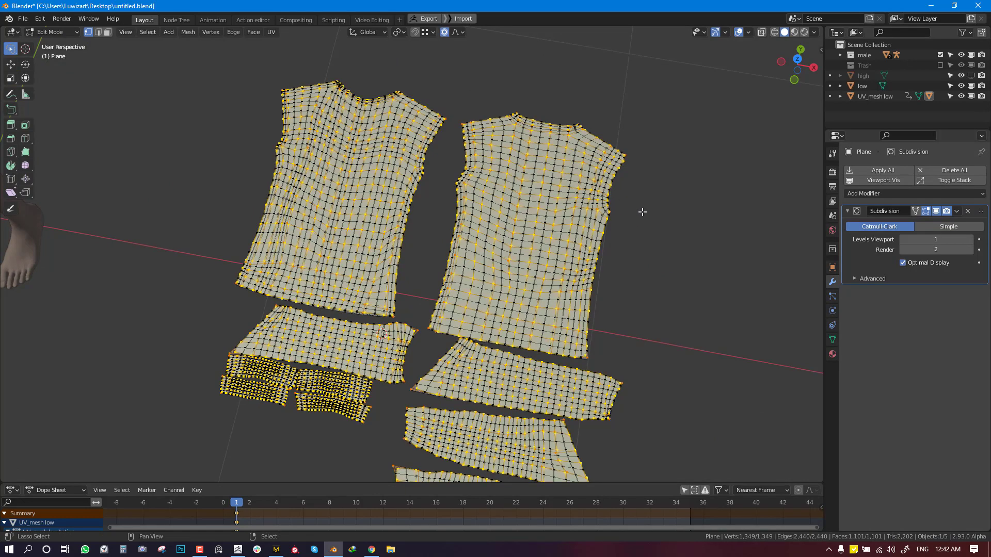
{"action": "key", "text": "shift+e"}
{"action": "left_click", "coordinate": [779, 228]}
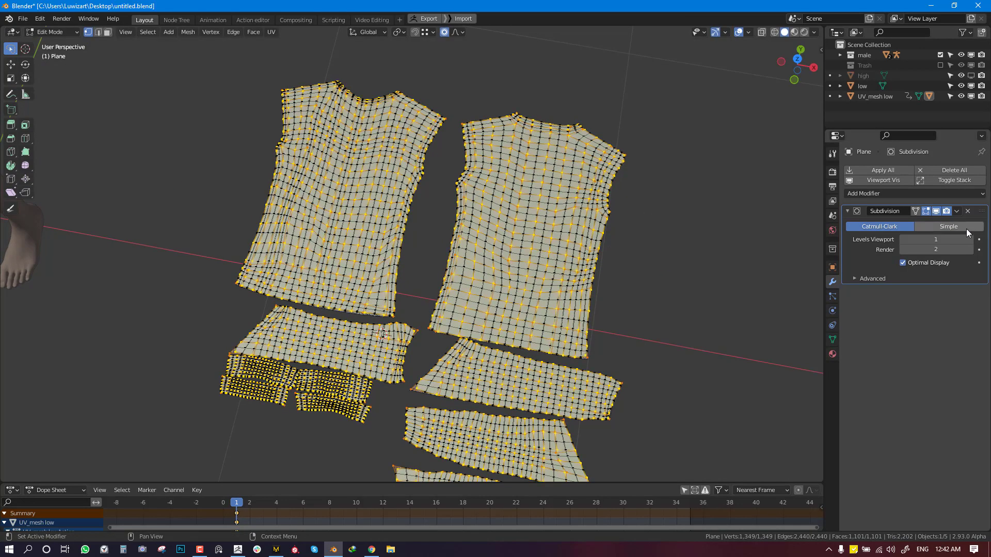
{"action": "key", "text": "Tab"}
- Set the Plane's subdivision type to Simple and turn off Optimal Display
{"action": "left_click", "coordinate": [948, 226]}
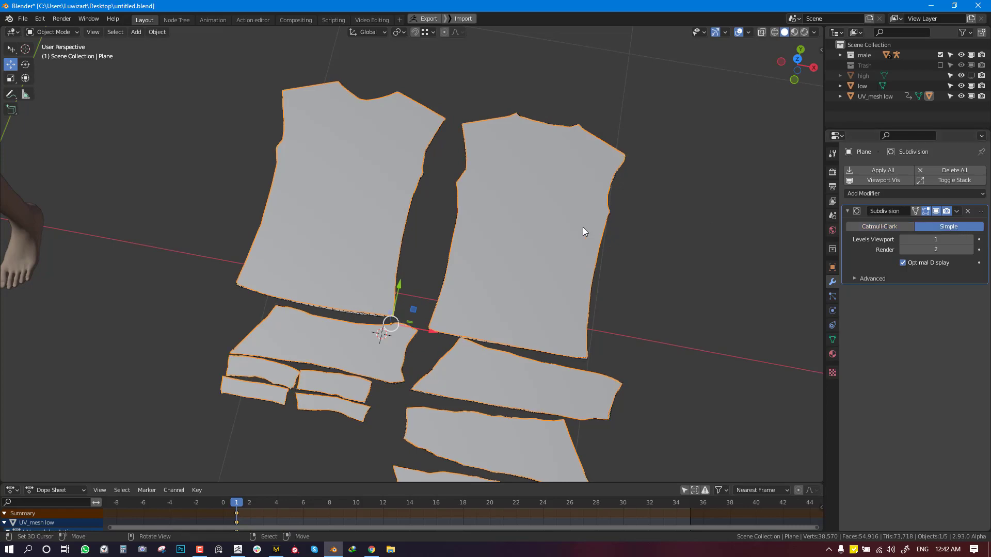
{"action": "left_click", "coordinate": [923, 265]}
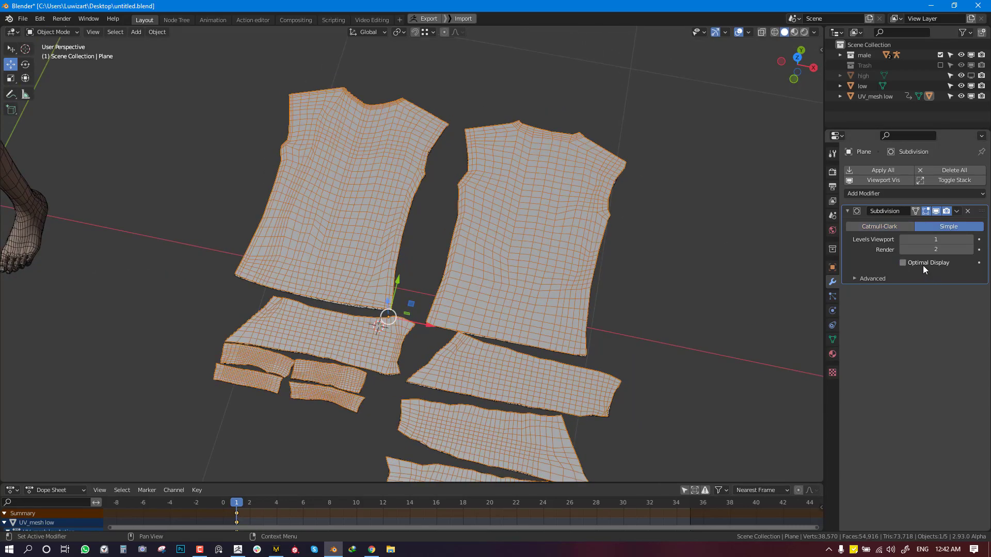
{"action": "middle_click_drag", "start_coordinate": [572, 252], "coordinate": [581, 236]}
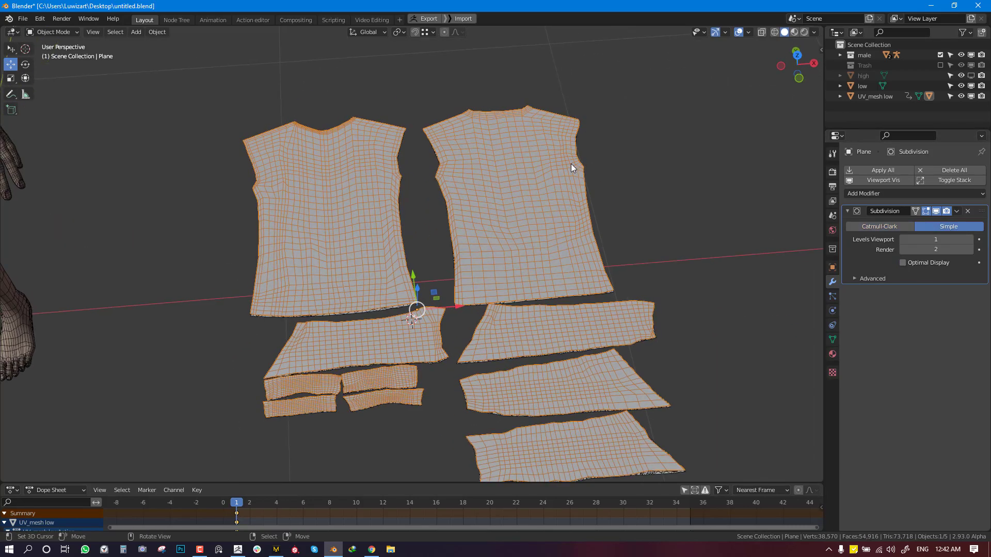
{"action": "middle_click_drag", "start_coordinate": [583, 174], "coordinate": [578, 209]}
{"action": "scroll", "coordinate": [577, 209], "scroll_direction": "up", "scroll_amount": 1}
{"action": "middle_click_drag", "start_coordinate": [519, 146], "coordinate": [521, 179], "text": "shift"}
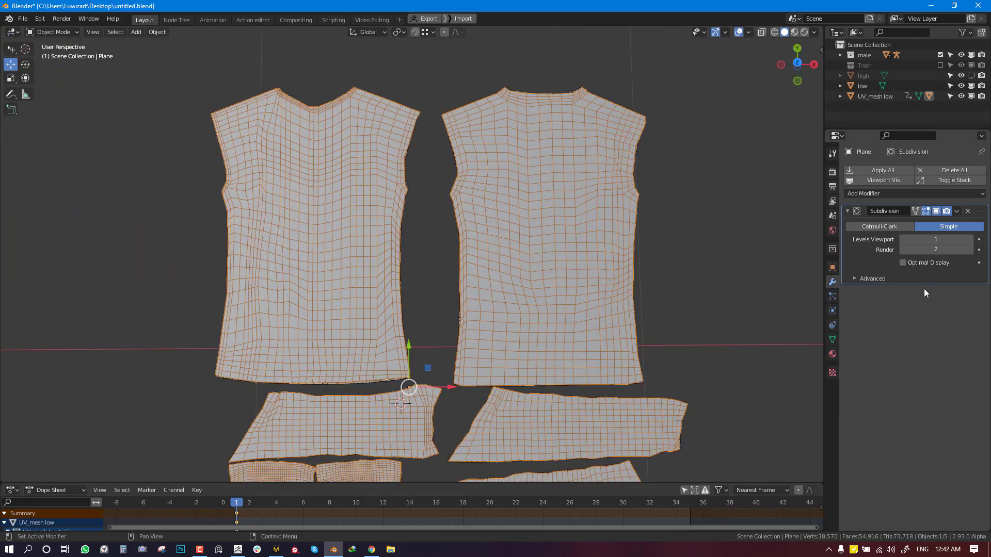
- Compare the Catmull-Clark and Simple subdivision results on the panels, ending on Simple
{"action": "left_click", "coordinate": [888, 230]}
{"action": "left_click", "coordinate": [947, 228]}
{"action": "middle_click_drag", "start_coordinate": [748, 227], "coordinate": [578, 199]}
{"action": "scroll", "coordinate": [487, 316], "scroll_direction": "down", "scroll_amount": 1}
{"action": "middle_click_drag", "start_coordinate": [484, 318], "coordinate": [512, 281]}
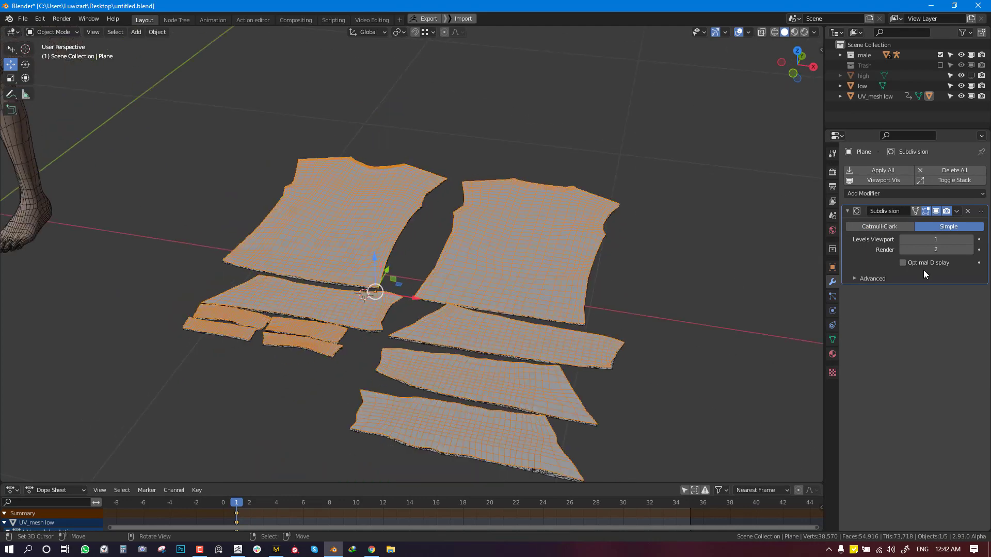
- Apply the Subdivision modifier to the Plane mesh
{"action": "left_click", "coordinate": [957, 212]}
{"action": "left_click", "coordinate": [900, 223]}
{"action": "middle_click_drag", "start_coordinate": [764, 269], "coordinate": [782, 227]}
{"action": "left_click", "coordinate": [925, 168]}
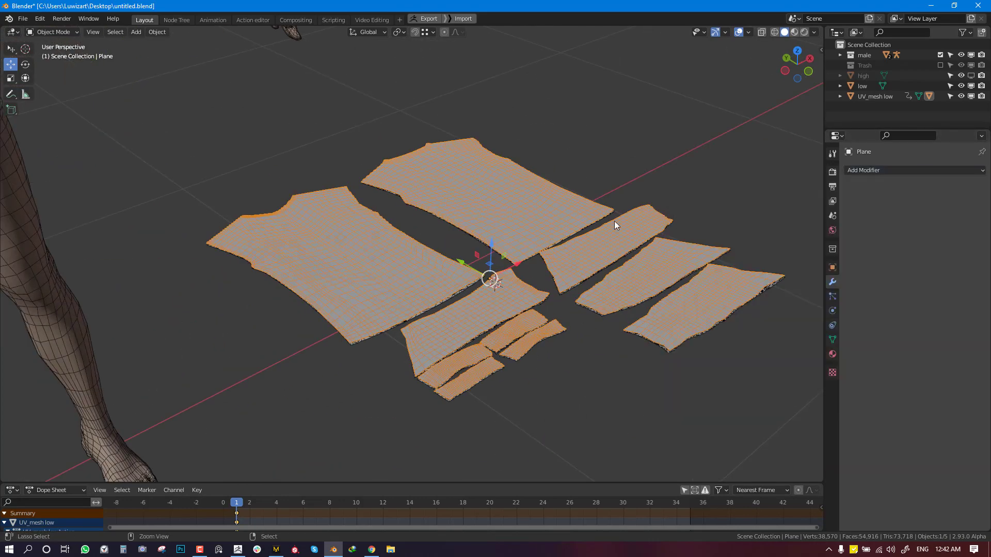
- Apply the Plane's object transform and bind it to UV_mesh low with a Surface Deform modifier
{"action": "key", "text": "ctrl+a"}
{"action": "left_click", "coordinate": [614, 221]}
{"action": "left_click", "coordinate": [908, 169]}
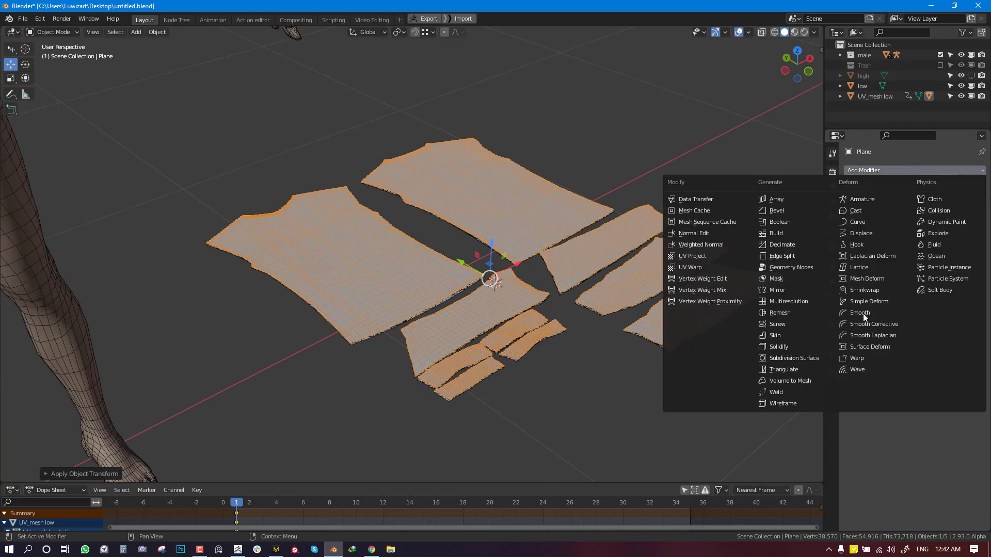
{"action": "left_click", "coordinate": [875, 346]}
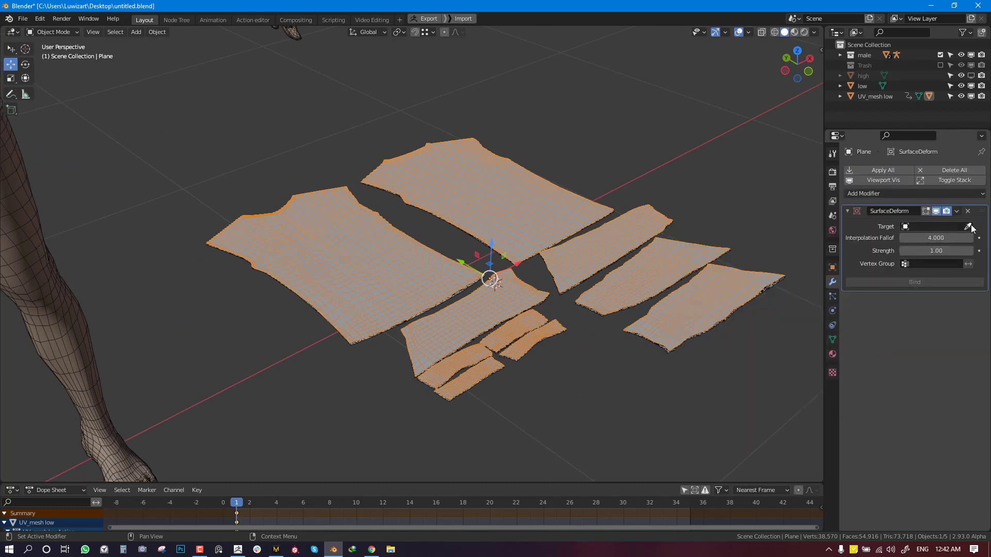
{"action": "left_click", "coordinate": [454, 351]}
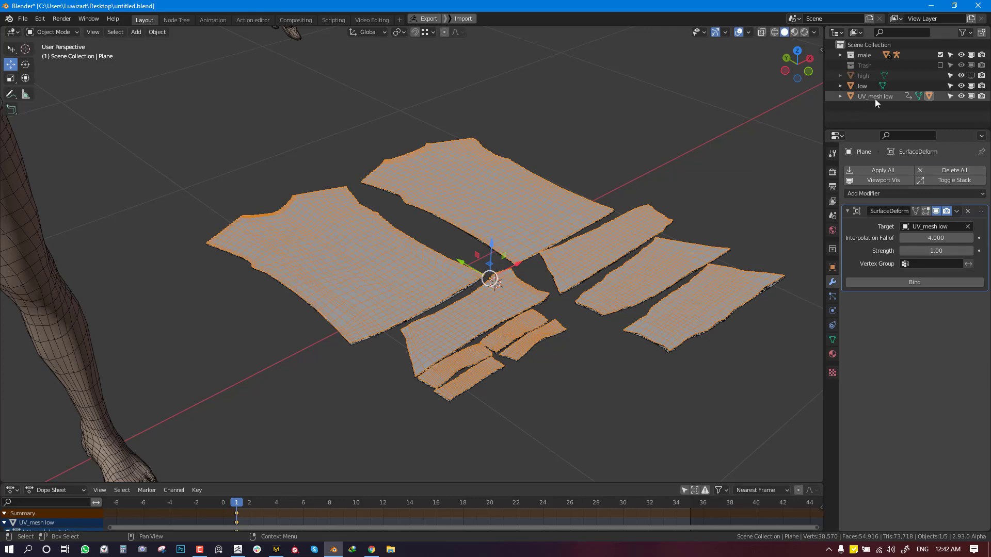
{"action": "left_click", "coordinate": [916, 283]}
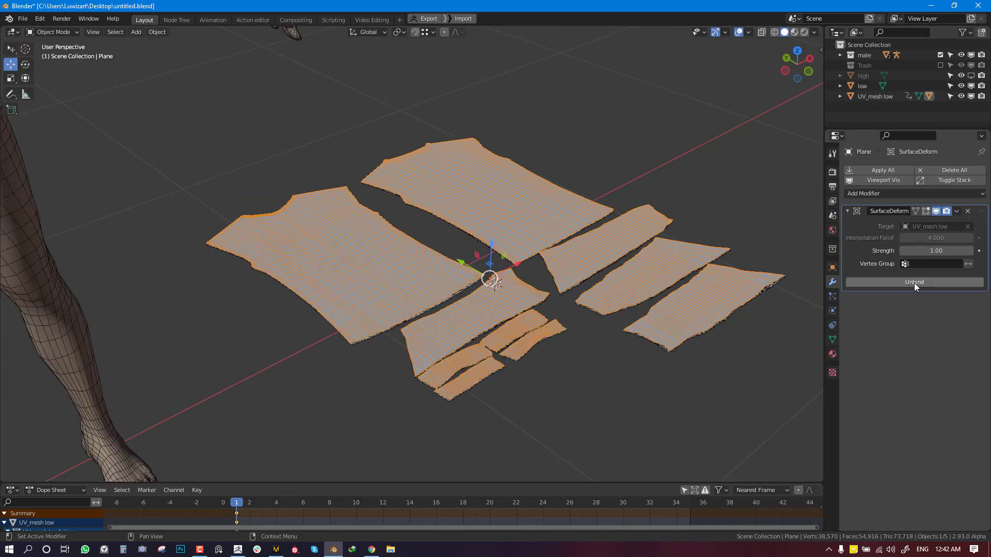
- Delete the frame 1 keyframe from UV_mesh low's shape key animation
{"action": "left_click", "coordinate": [513, 341]}
{"action": "scroll", "coordinate": [534, 362], "scroll_direction": "down", "scroll_amount": 3}
{"action": "scroll", "coordinate": [533, 362], "scroll_direction": "down", "scroll_amount": 2}
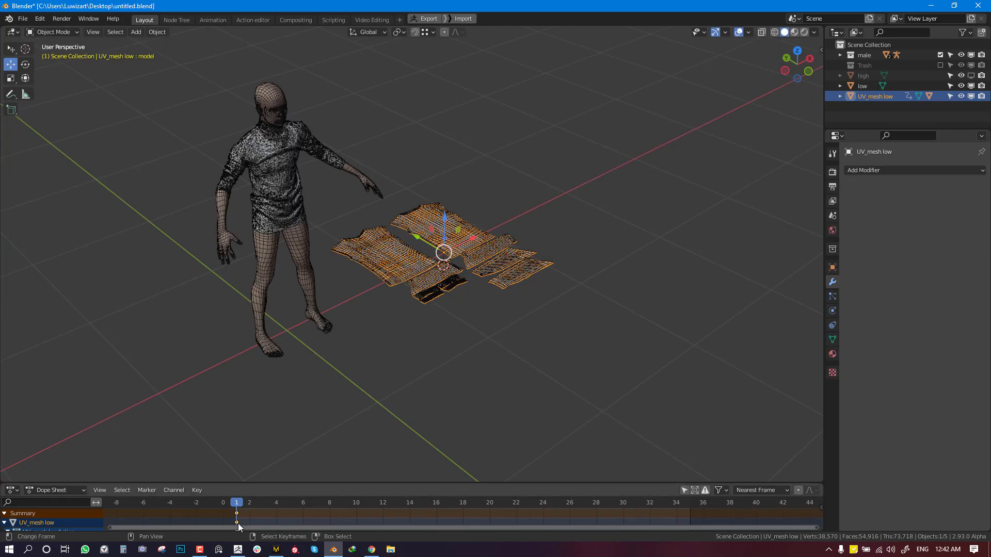
{"action": "key", "text": "x"}
{"action": "left_click", "coordinate": [238, 513]}
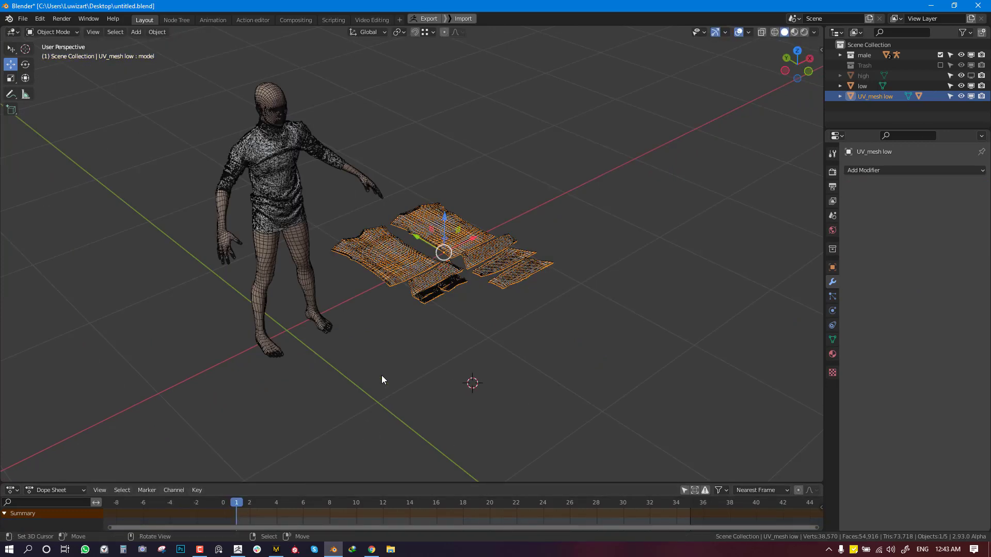
{"action": "scroll", "coordinate": [387, 377], "scroll_direction": "down", "scroll_amount": 2}
{"action": "key", "text": "ctrl+z"}
{"action": "middle_click_drag", "start_coordinate": [422, 209], "coordinate": [393, 200]}
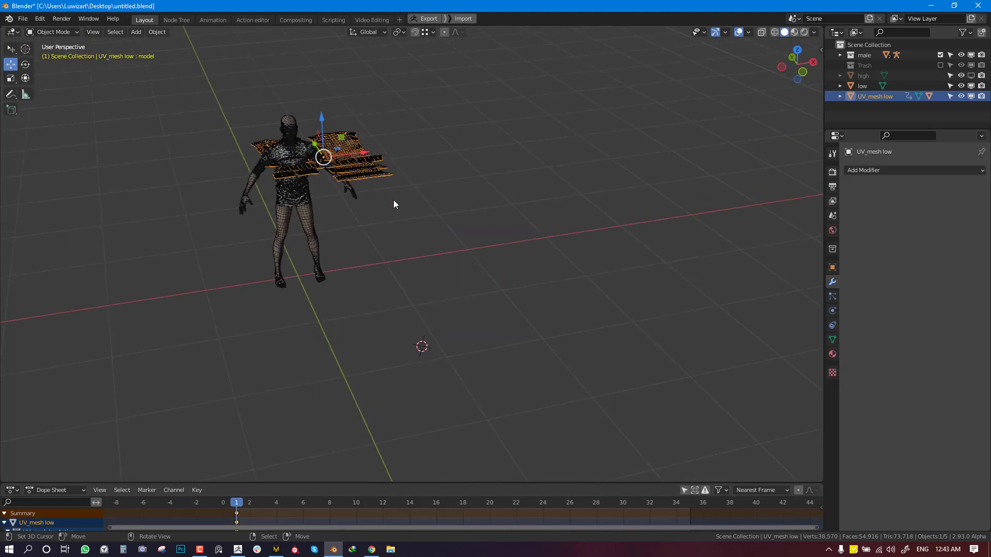
{"action": "scroll", "coordinate": [394, 199], "scroll_direction": "up", "scroll_amount": 3}
{"action": "key", "text": "x"}
{"action": "left_click", "coordinate": [238, 504]}
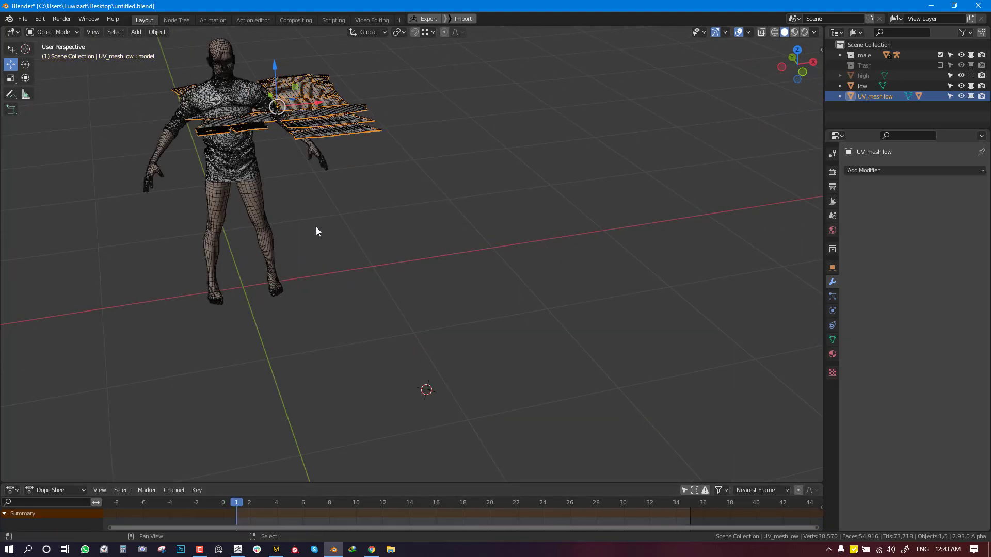
- Turn off the wireframe display and isolate UV_mesh low and the Plane in local view
{"action": "scroll", "coordinate": [398, 253], "scroll_direction": "up", "scroll_amount": 3}
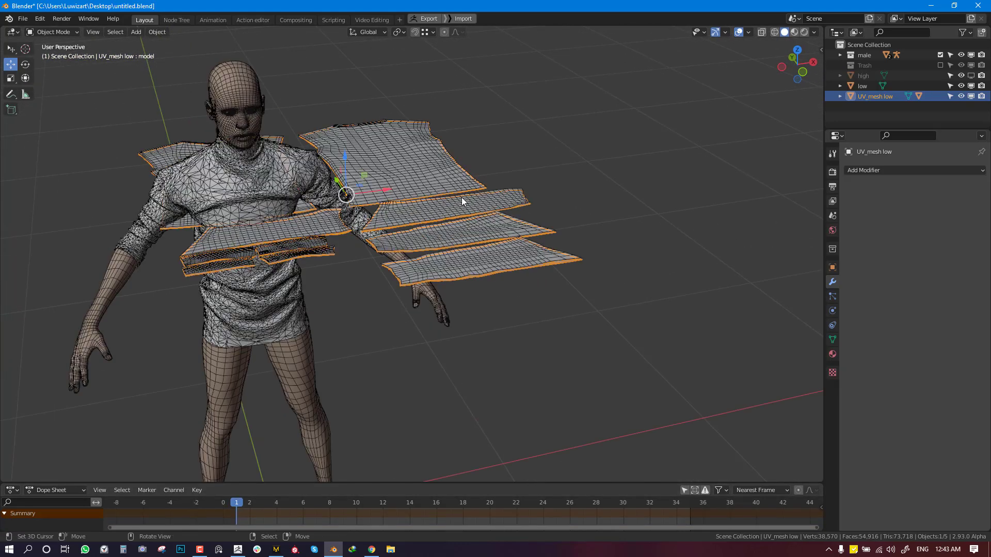
{"action": "key", "text": "alt+w"}
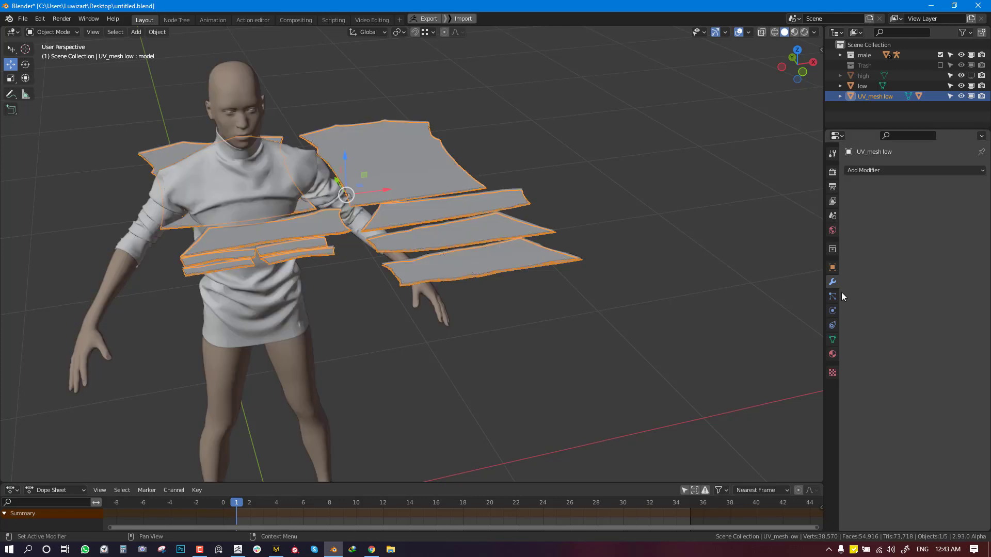
{"action": "left_click", "coordinate": [389, 188], "text": "shift"}
{"action": "key", "text": "KP_Divide"}
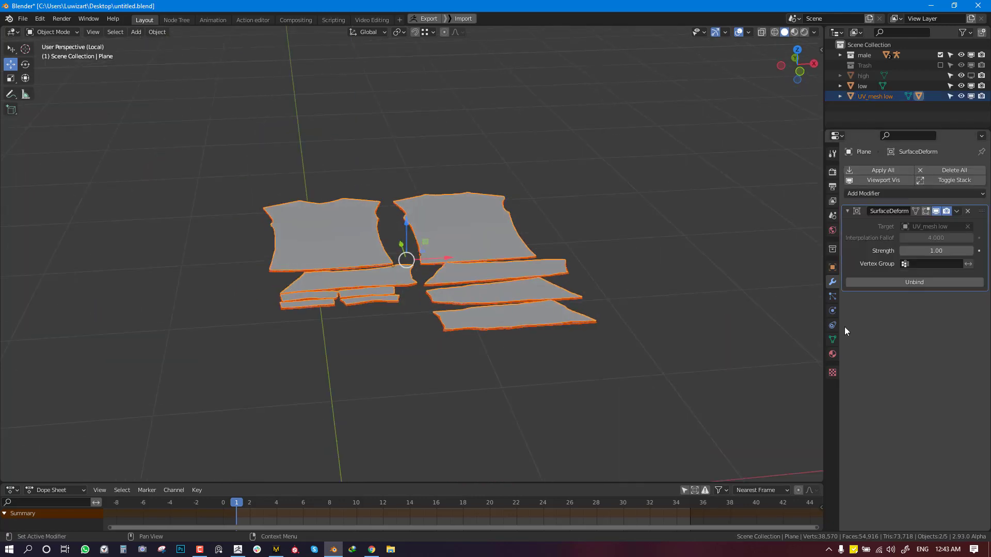
- Set UV_mesh low's model shape key value to 1.000
{"action": "left_click", "coordinate": [532, 250]}
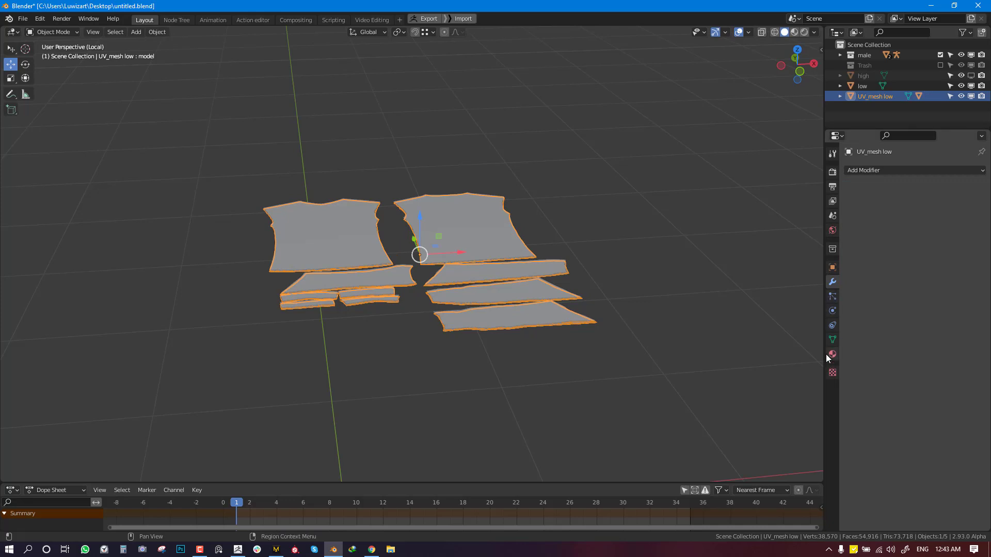
{"action": "left_click", "coordinate": [832, 339]}
{"action": "left_click_drag", "start_coordinate": [902, 339], "coordinate": [980, 341]}
{"action": "middle_click_drag", "start_coordinate": [407, 265], "coordinate": [447, 250]}
{"action": "scroll", "coordinate": [402, 259], "scroll_direction": "up", "scroll_amount": 4}
- Clear the selection and disable UV_mesh low in the viewport, leaving the deformed Plane on its own
{"action": "key", "text": "alt+a"}
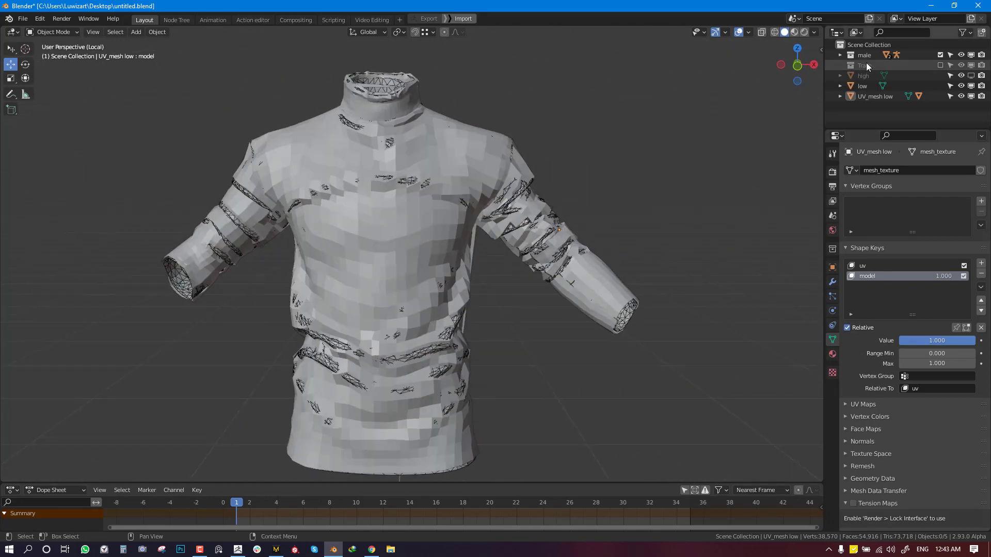
{"action": "left_click", "coordinate": [971, 97]}
{"action": "middle_click_drag", "start_coordinate": [300, 270], "coordinate": [318, 212]}
- Add a level 1 Subdivision modifier to the deformed Plane shirt
{"action": "left_click", "coordinate": [423, 161]}
{"action": "right_click", "coordinate": [422, 161]}
{"action": "left_click", "coordinate": [422, 161]}
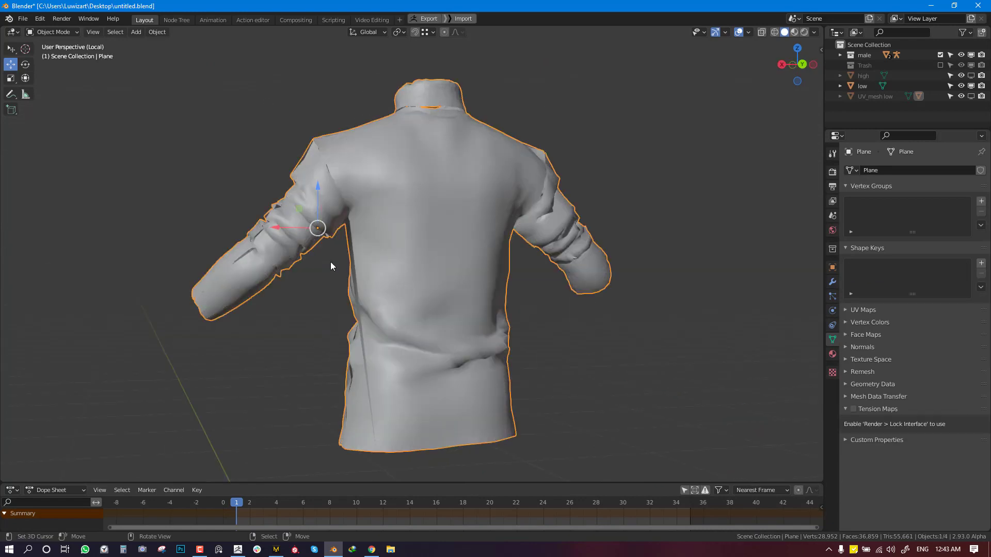
{"action": "middle_click_drag", "start_coordinate": [330, 262], "coordinate": [499, 237]}
{"action": "key", "text": "ctrl+1"}
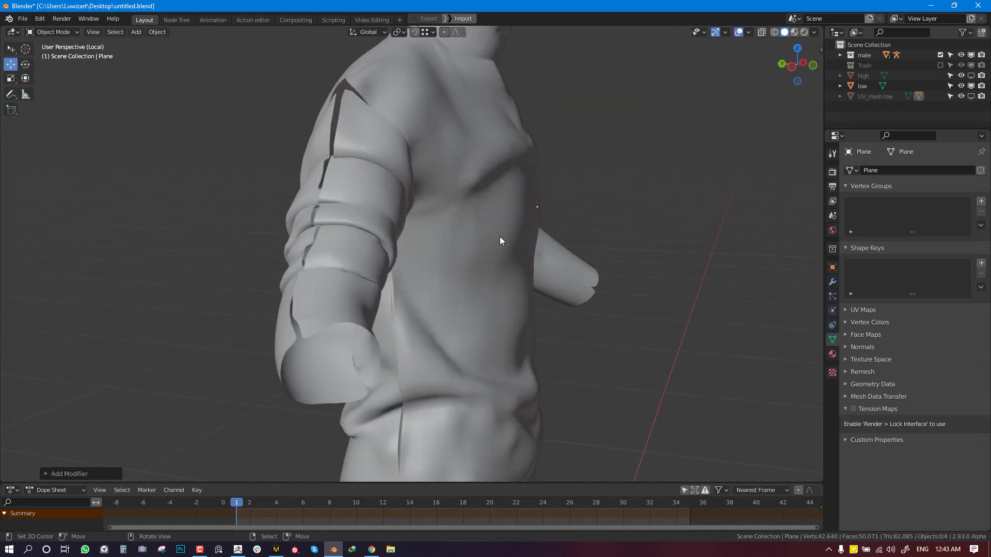
- Show UV_mesh low in the viewport again and place a duplicate of it beside the Plane shirt in front view
{"action": "key", "text": "KP_1"}
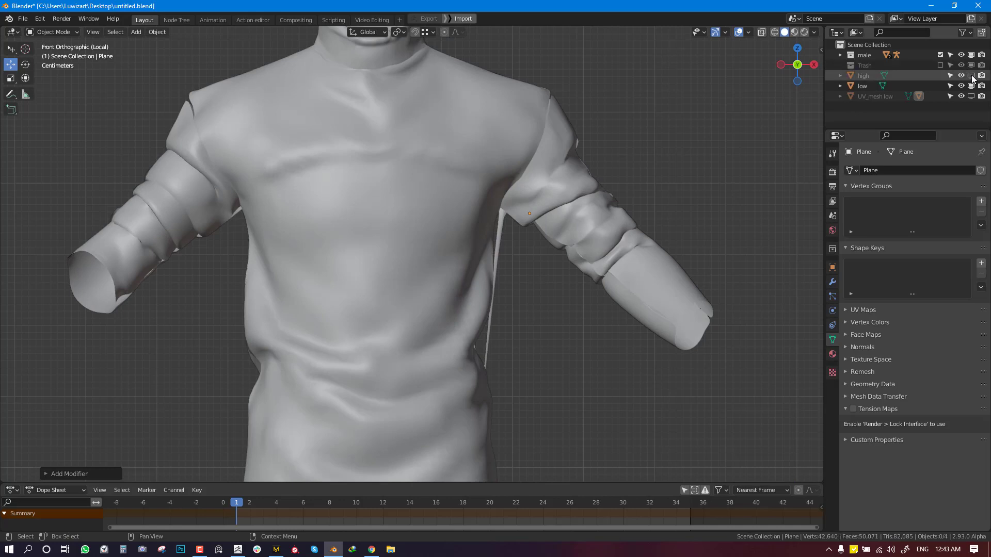
{"action": "left_click", "coordinate": [971, 96]}
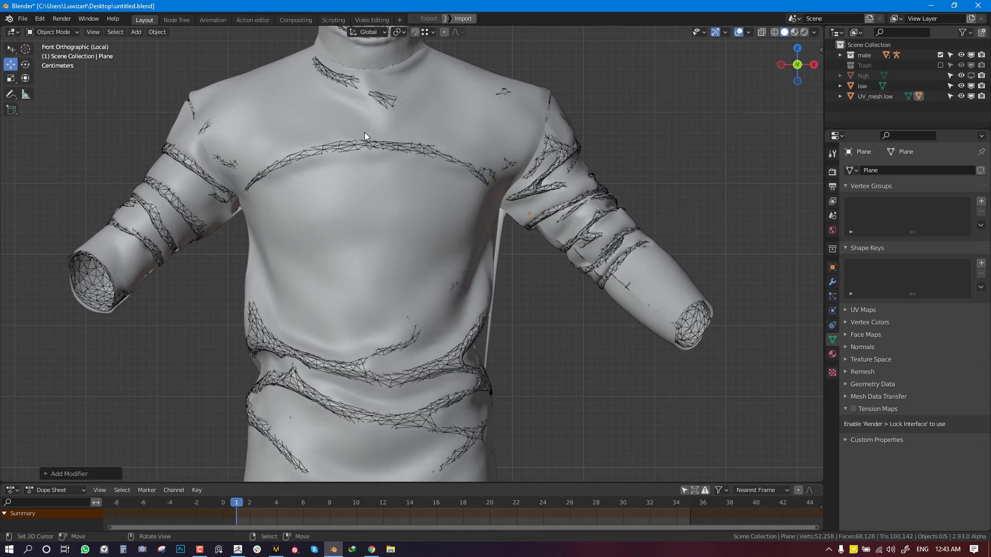
{"action": "left_click", "coordinate": [368, 144]}
{"action": "scroll", "coordinate": [390, 192], "scroll_direction": "down", "scroll_amount": 2}
{"action": "key", "text": "shift+d"}
{"action": "left_click", "coordinate": [715, 189]}
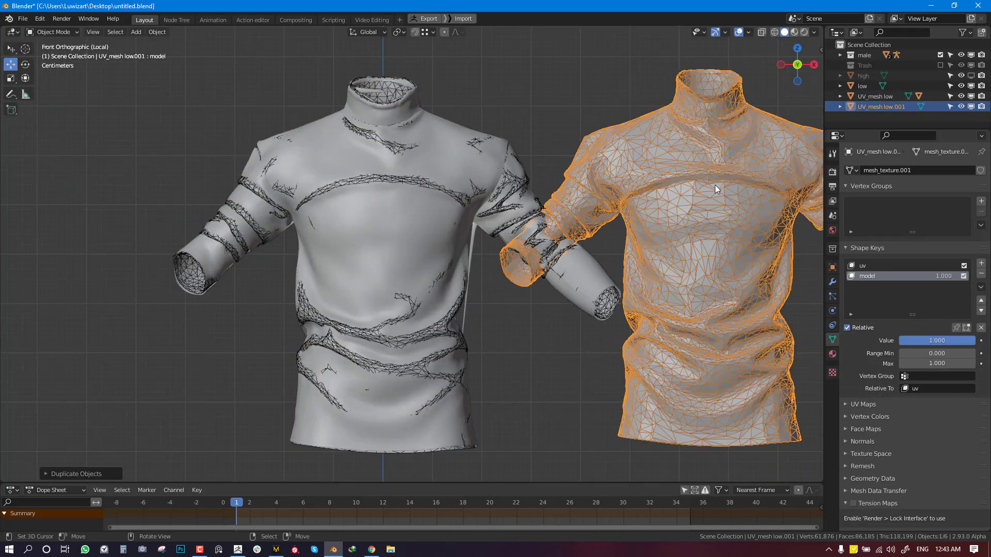
- Turn off the viewport overlays and move the UV_mesh low duplicate farther from the original shirt
{"action": "key", "text": "shift+alt+z"}
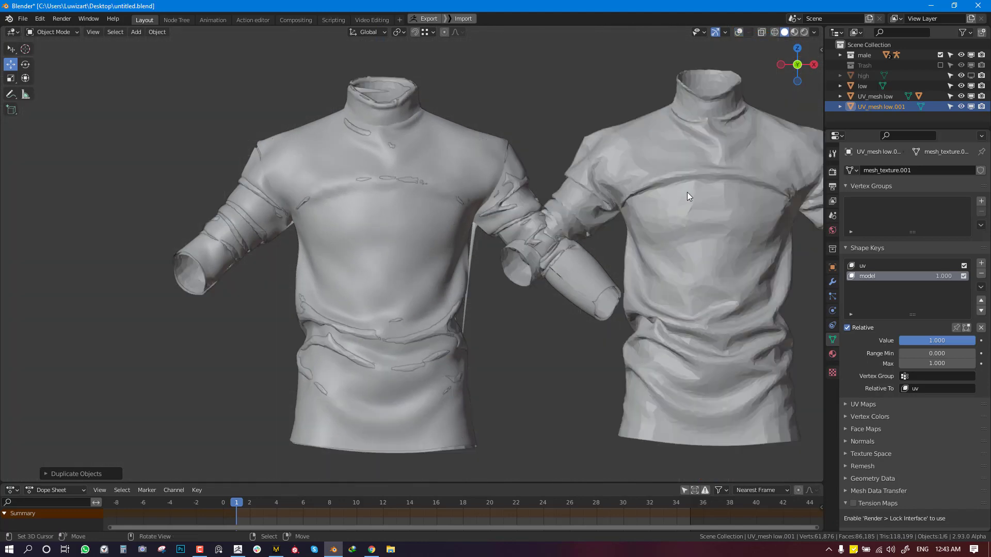
{"action": "scroll", "coordinate": [686, 192], "scroll_direction": "down", "scroll_amount": 3}
{"action": "middle_click_drag", "start_coordinate": [610, 218], "coordinate": [550, 208], "text": "shift"}
{"action": "key", "text": "g"}
{"action": "left_click", "coordinate": [623, 197]}
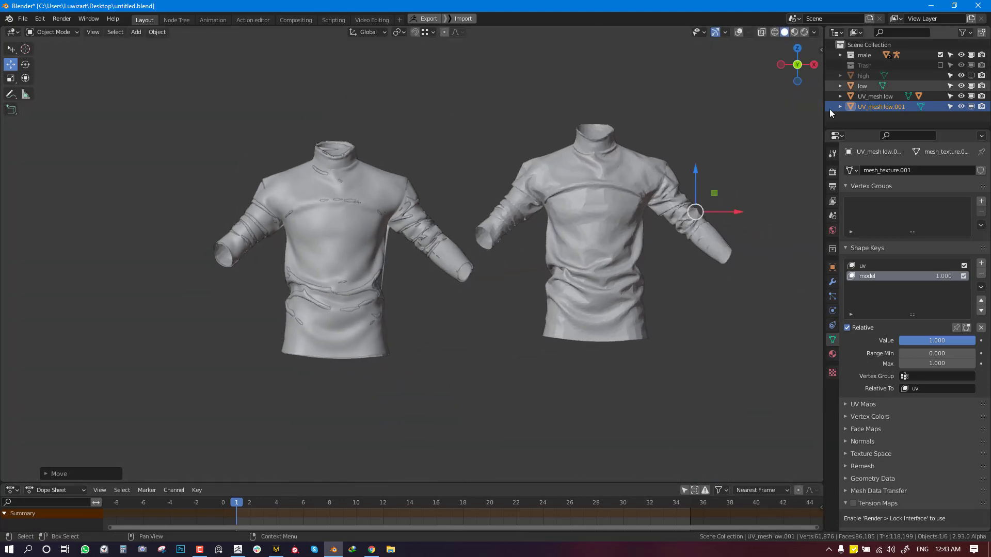
- Compare the subdivided Plane shirt's folds, collar and sleeves with the duplicated low-poly shirt from several angles
{"action": "scroll", "coordinate": [599, 172], "scroll_direction": "down", "scroll_amount": 1}
{"action": "middle_click_drag", "start_coordinate": [599, 173], "coordinate": [534, 213]}
{"action": "scroll", "coordinate": [490, 222], "scroll_direction": "up", "scroll_amount": 3}
{"action": "left_click", "coordinate": [448, 226]}
{"action": "middle_click_drag", "start_coordinate": [448, 226], "coordinate": [511, 229]}
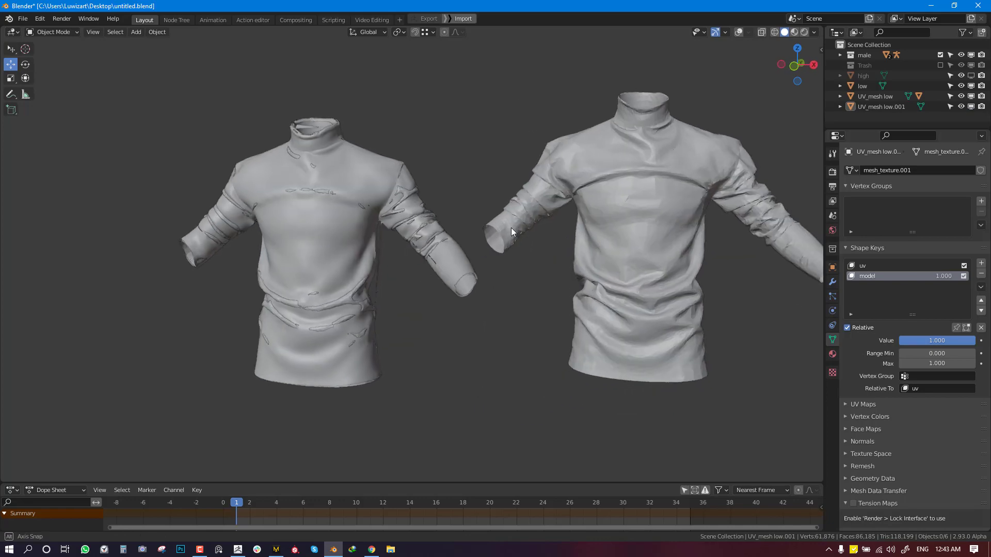
{"action": "middle_click_drag", "start_coordinate": [270, 205], "coordinate": [349, 215]}
{"action": "scroll", "coordinate": [277, 215], "scroll_direction": "up", "scroll_amount": 3}
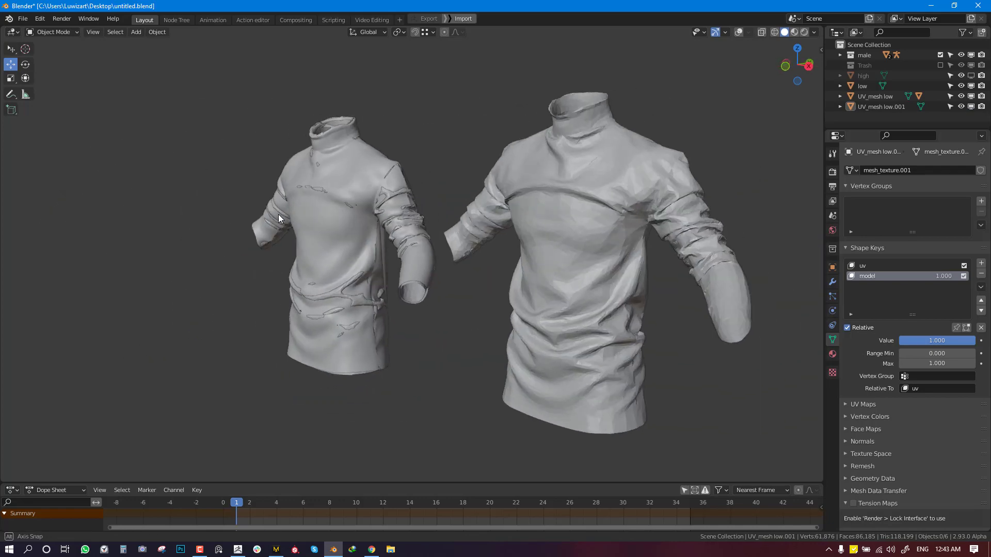
{"action": "middle_click_drag", "start_coordinate": [278, 215], "coordinate": [333, 163]}
{"action": "scroll", "coordinate": [337, 164], "scroll_direction": "up", "scroll_amount": 4}
{"action": "left_click", "coordinate": [228, 146]}
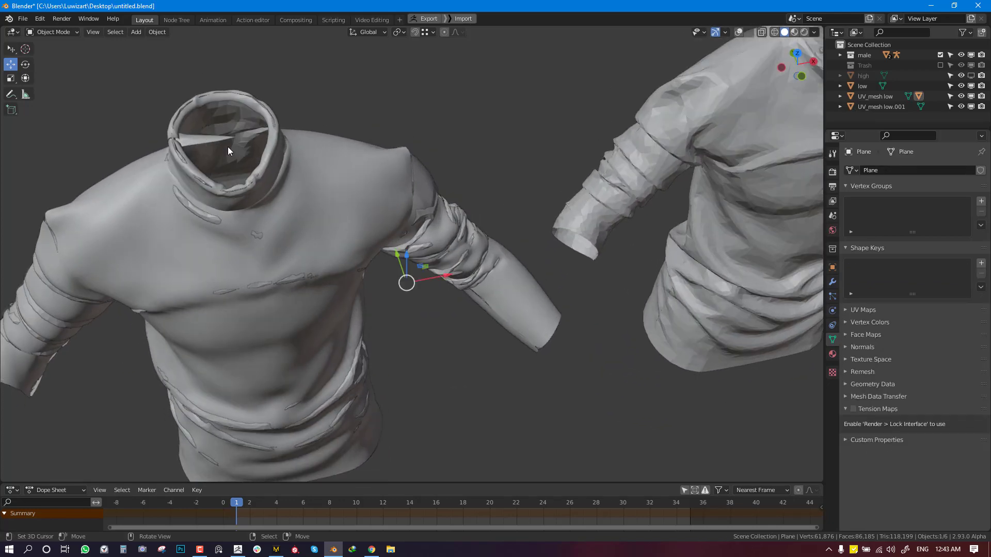
{"action": "middle_click_drag", "start_coordinate": [227, 147], "coordinate": [215, 130]}
{"action": "scroll", "coordinate": [214, 130], "scroll_direction": "down", "scroll_amount": 3}
{"action": "middle_click_drag", "start_coordinate": [348, 174], "coordinate": [330, 135]}
- Undo the duplicate shirt and the viewport visibility change of UV_mesh low
{"action": "key", "text": "ctrl+z"}
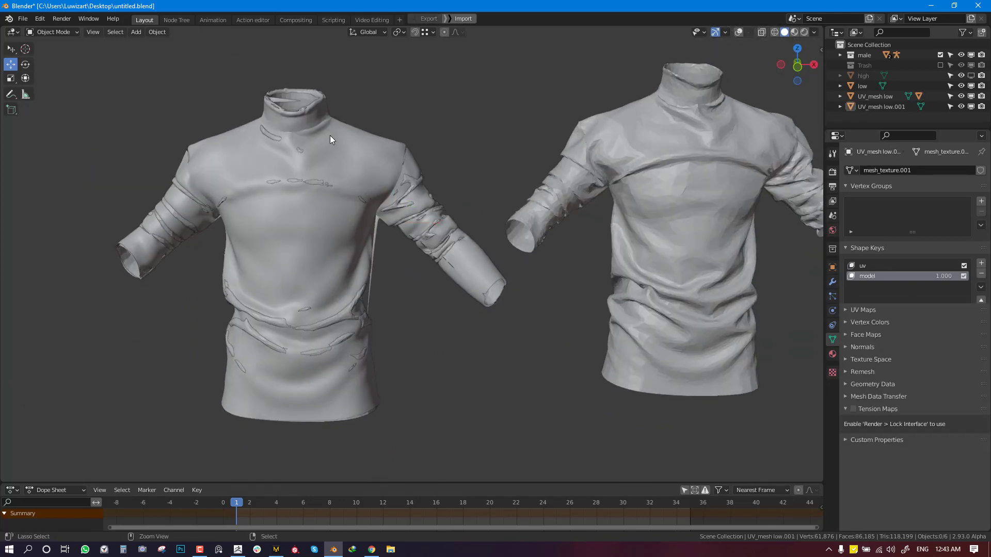
{"action": "key", "text": "ctrl+z"}
{"action": "key", "text": "ctrl+z"}
{"action": "key", "text": "ctrl+z"}
{"action": "key", "text": "ctrl+z"}
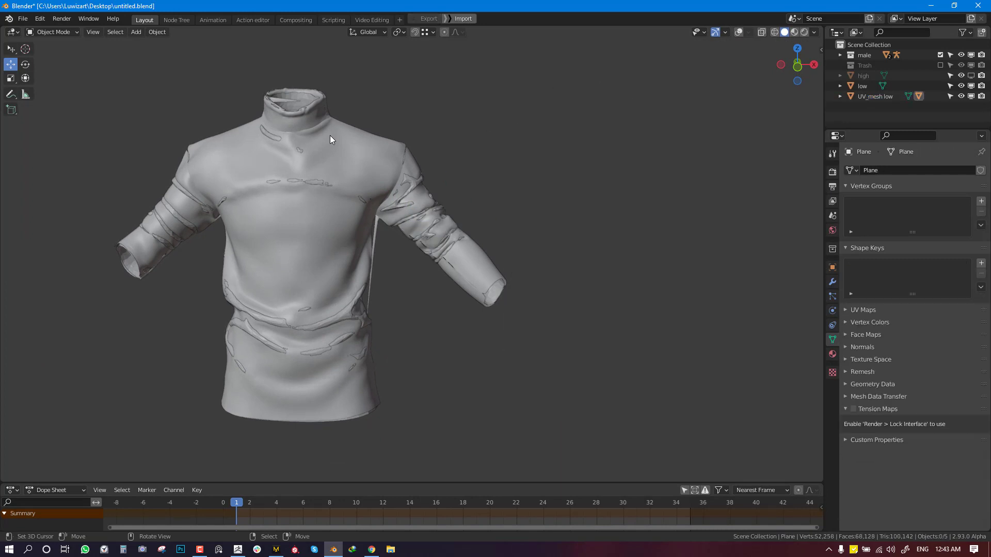
{"action": "key", "text": "ctrl+z"}
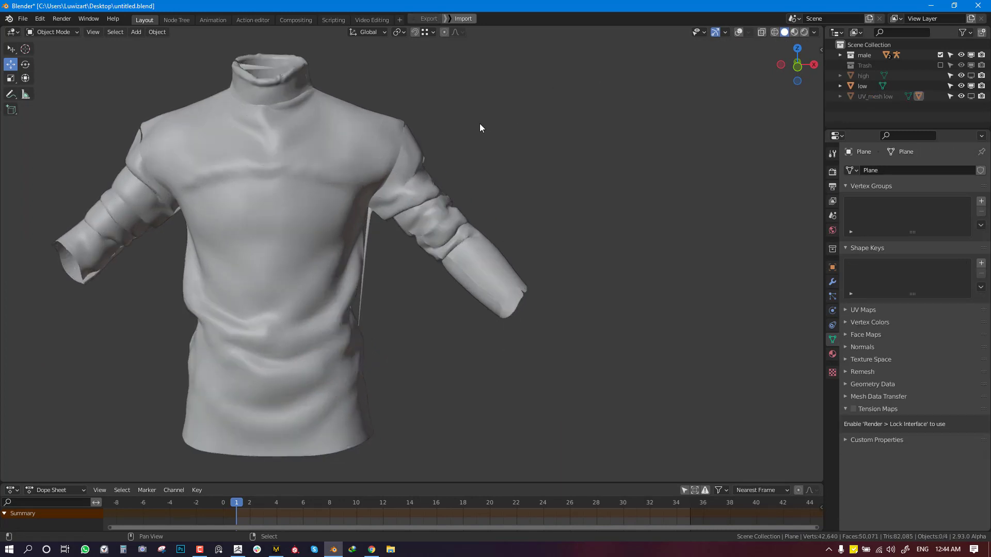
- Enable UV_mesh low in the viewport and set its model shape key value to 0.000
{"action": "left_click", "coordinate": [971, 96]}
{"action": "right_click", "coordinate": [410, 171]}
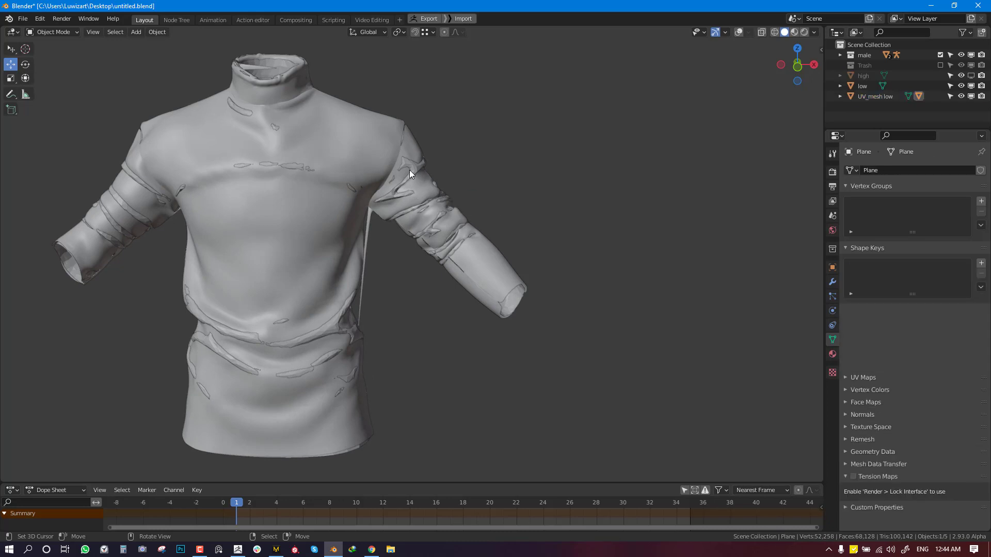
{"action": "key", "text": "shift+z"}
{"action": "scroll", "coordinate": [413, 181], "scroll_direction": "down", "scroll_amount": 2}
{"action": "right_click", "coordinate": [425, 198]}
{"action": "key", "text": "shift+z"}
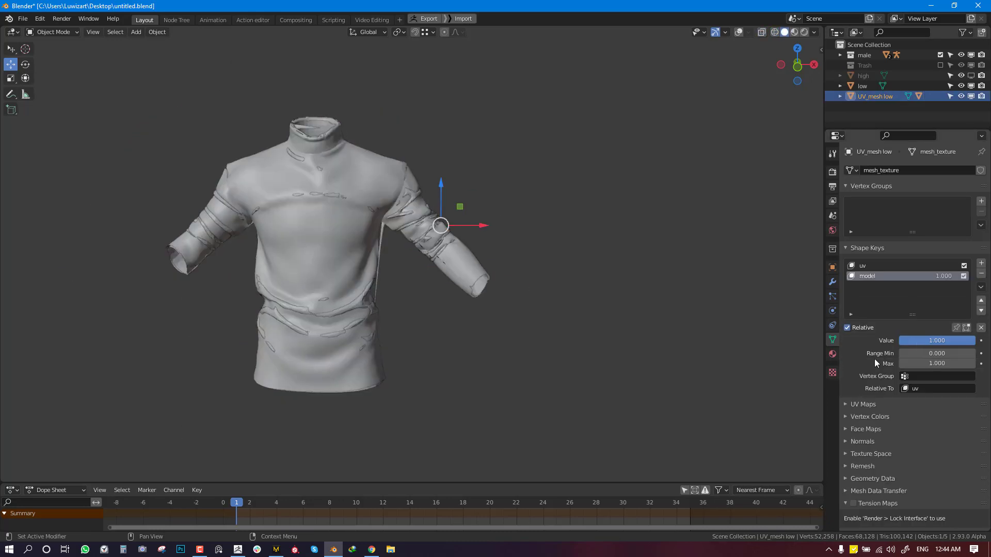
{"action": "left_click_drag", "start_coordinate": [949, 342], "coordinate": [901, 342]}
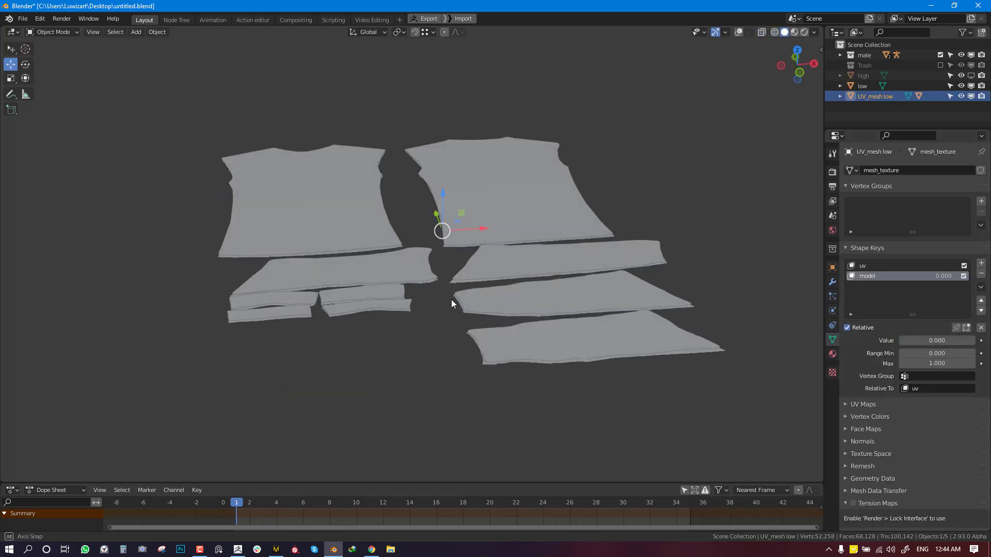
- Turn the viewport overlays back on and temporarily hide the Plane to examine UV_mesh low's flattened panels
{"action": "key", "text": "shift+alt+z"}
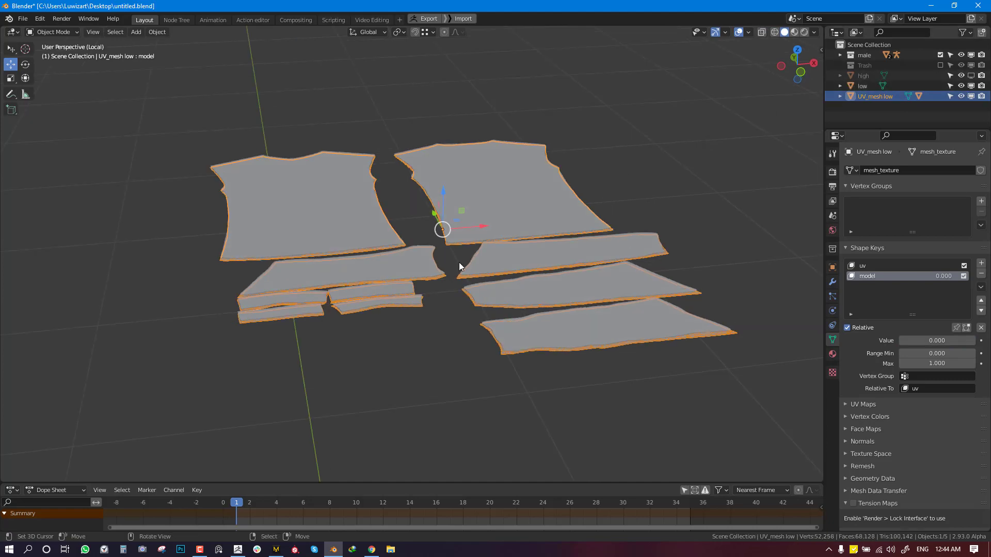
{"action": "right_click", "coordinate": [455, 237]}
{"action": "key", "text": "h"}
{"action": "right_click", "coordinate": [426, 282]}
{"action": "middle_click_drag", "start_coordinate": [488, 172], "coordinate": [504, 193]}
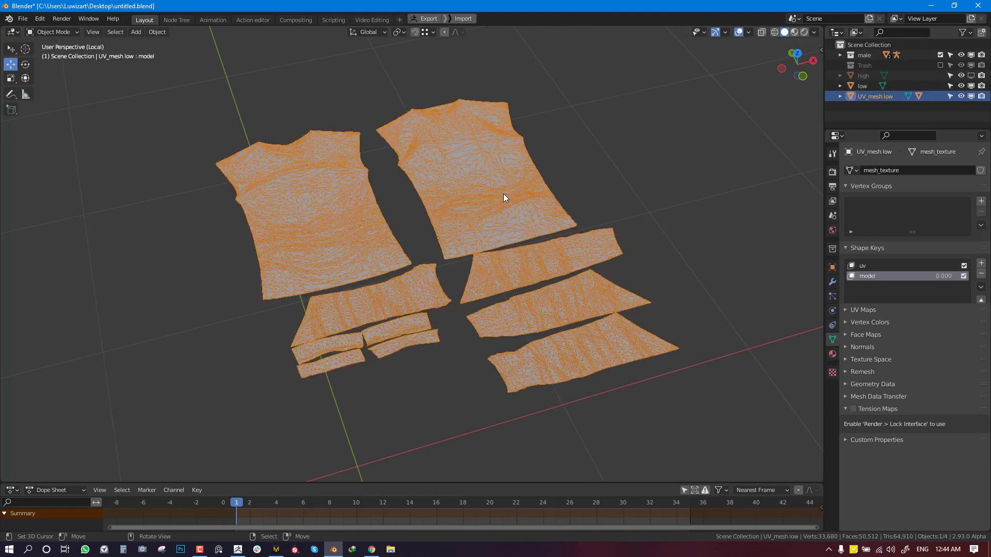
{"action": "key", "text": "alt+h"}
- Examine the Plane's quad grid in wireframe from the top view and open its modifier stack
{"action": "key", "text": "alt+a"}
{"action": "right_click", "coordinate": [347, 159]}
{"action": "middle_click_drag", "start_coordinate": [365, 158], "coordinate": [373, 193]}
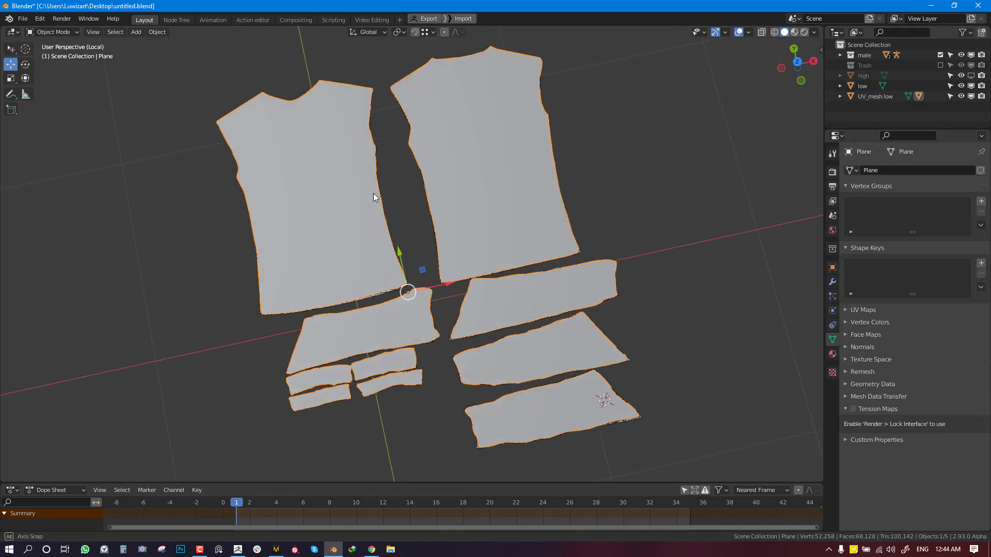
{"action": "key", "text": "KP_7"}
{"action": "key", "text": "shift+z"}
{"action": "scroll", "coordinate": [447, 219], "scroll_direction": "up", "scroll_amount": 8}
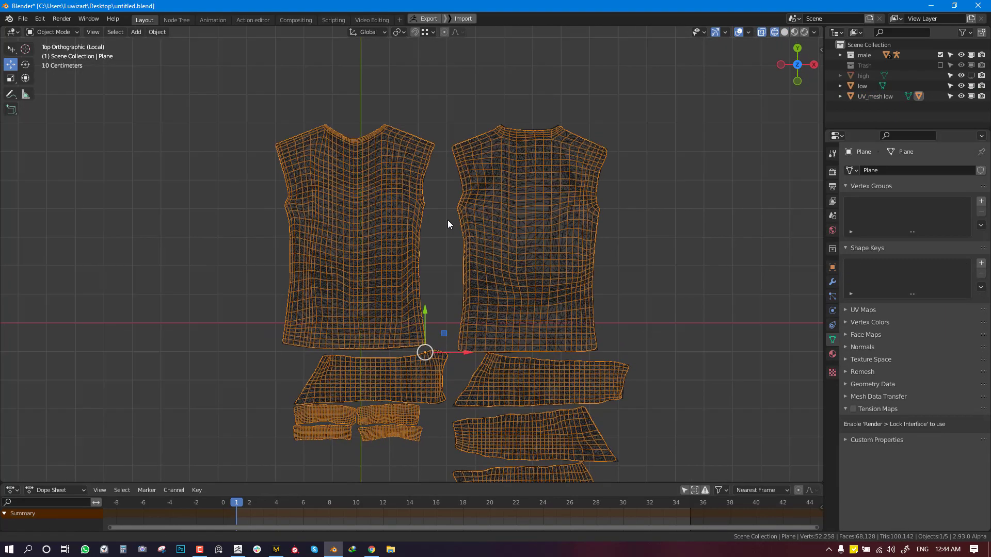
{"action": "scroll", "coordinate": [450, 193], "scroll_direction": "down", "scroll_amount": 8}
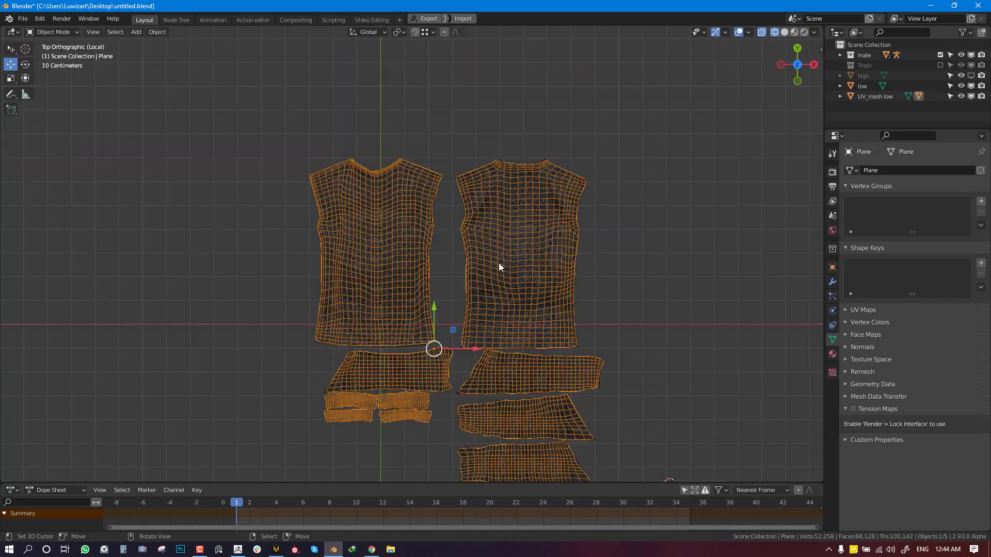
{"action": "mouse_move", "coordinate": [499, 262]}
{"action": "middle_mouse_down"}
{"action": "mouse_move", "coordinate": [527, 192]}
{"action": "mouse_move", "coordinate": [576, 155]}
{"action": "mouse_move", "coordinate": [730, 272]}
{"action": "mouse_move", "coordinate": [827, 309]}
{"action": "middle_mouse_up"}
{"action": "key", "text": "shift+z"}
{"action": "left_click", "coordinate": [832, 282]}
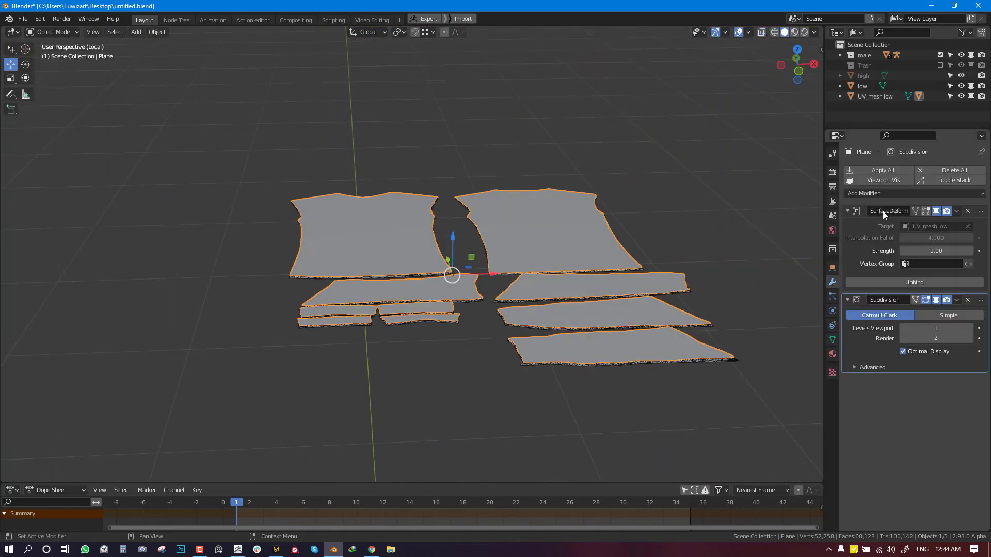
- Move the Plane's Subdivision modifier above SurfaceDeform and check the quad grid on the flat panels
{"action": "scroll", "coordinate": [590, 263], "scroll_direction": "up", "scroll_amount": 5}
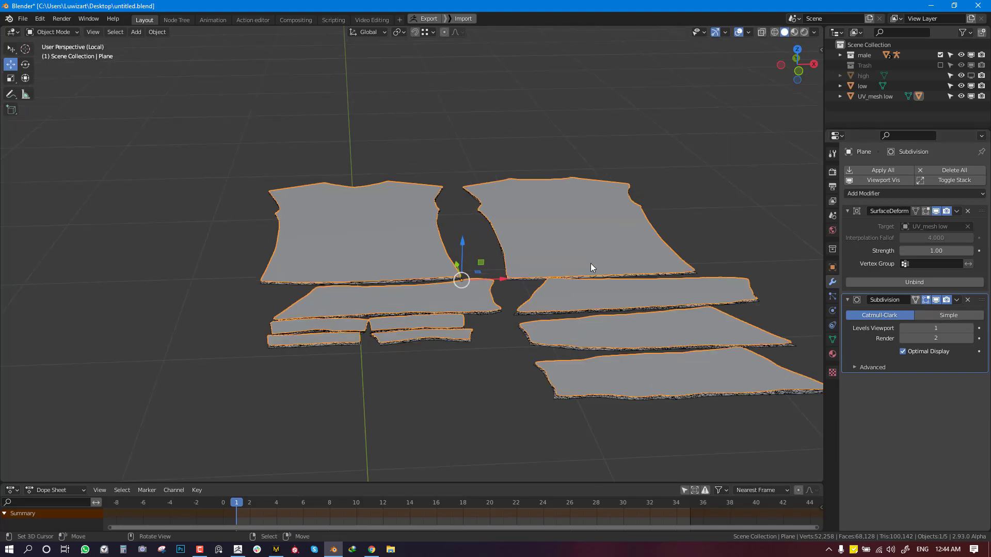
{"action": "middle_click_drag", "start_coordinate": [620, 256], "coordinate": [611, 258]}
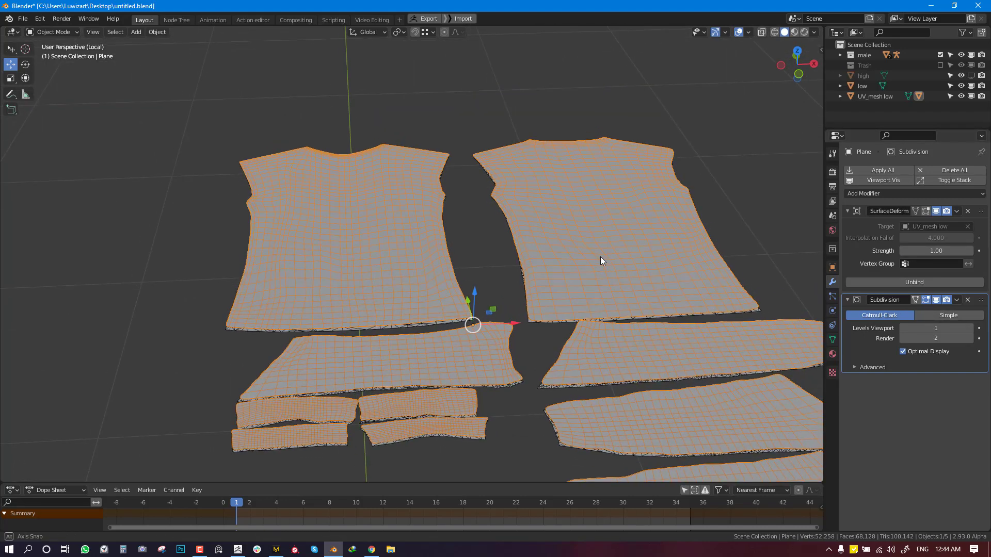
{"action": "left_click_drag", "start_coordinate": [979, 299], "coordinate": [964, 188]}
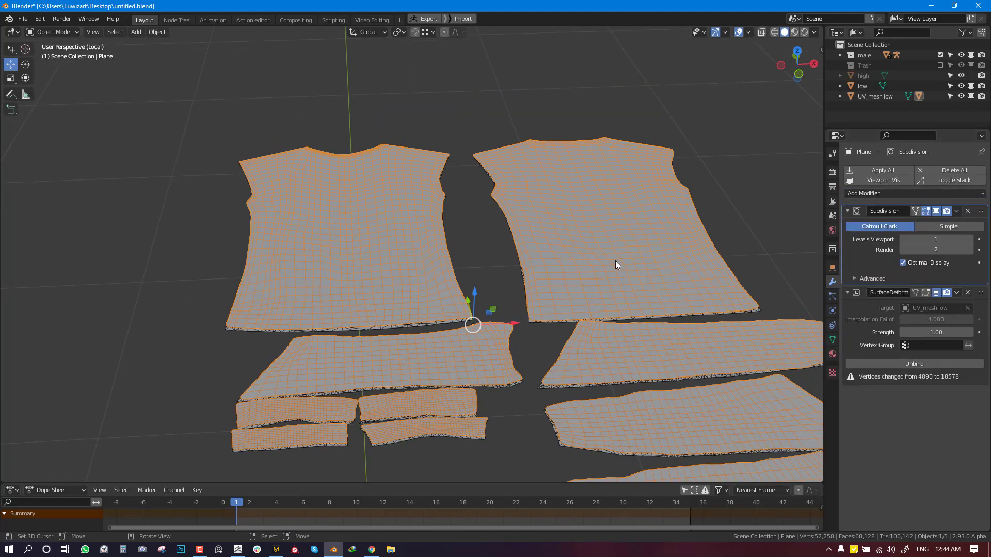
{"action": "scroll", "coordinate": [616, 264], "scroll_direction": "down", "scroll_amount": 3}
{"action": "middle_click_drag", "start_coordinate": [619, 265], "coordinate": [597, 271]}
{"action": "scroll", "coordinate": [597, 271], "scroll_direction": "up", "scroll_amount": 3}
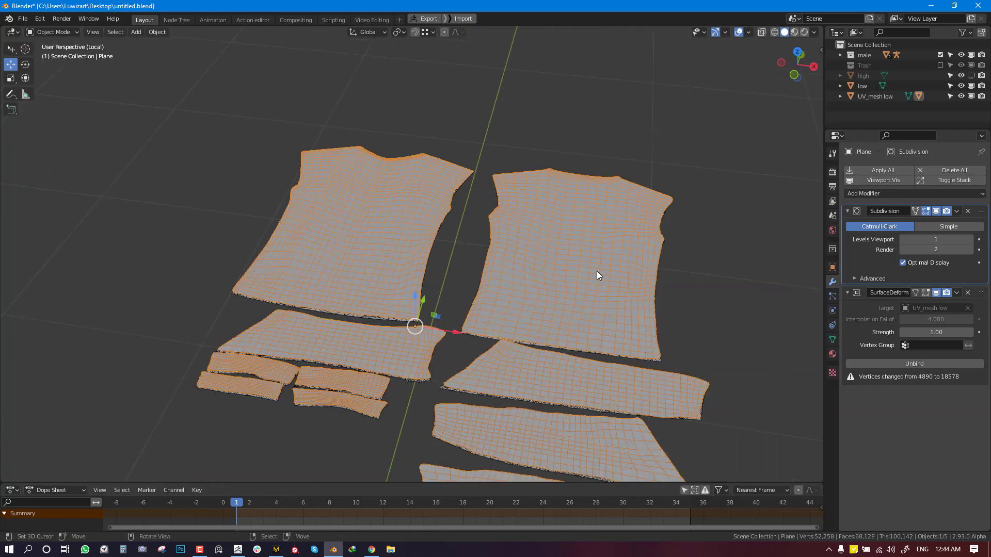
{"action": "scroll", "coordinate": [593, 274], "scroll_direction": "down", "scroll_amount": 4}
{"action": "middle_click_drag", "start_coordinate": [565, 284], "coordinate": [726, 258]}
{"action": "scroll", "coordinate": [614, 283], "scroll_direction": "up", "scroll_amount": 3}
{"action": "scroll", "coordinate": [593, 277], "scroll_direction": "up", "scroll_amount": 2}
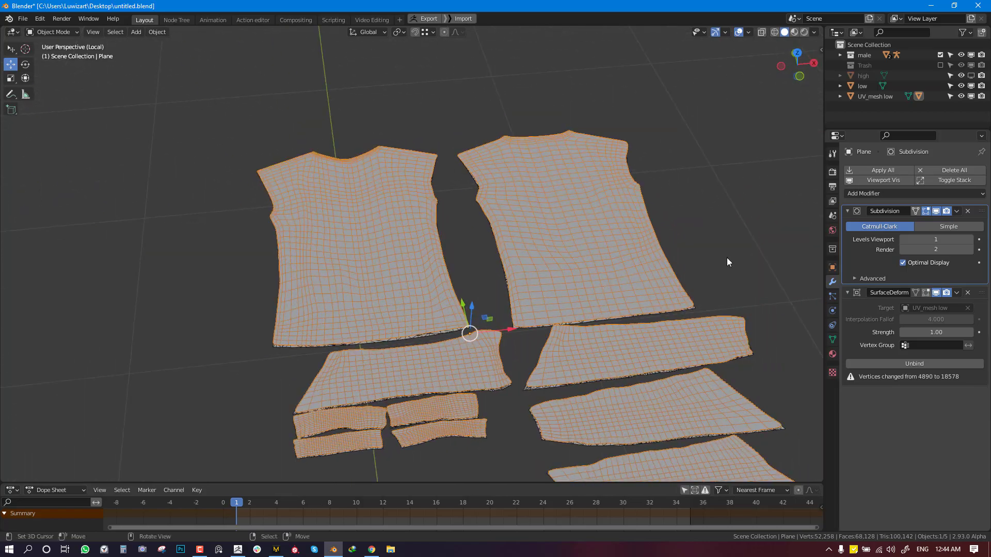
- Set the Plane's Subdivision modifier to Simple with Optimal Display off and apply it
{"action": "left_click", "coordinate": [943, 227]}
{"action": "left_click", "coordinate": [921, 263]}
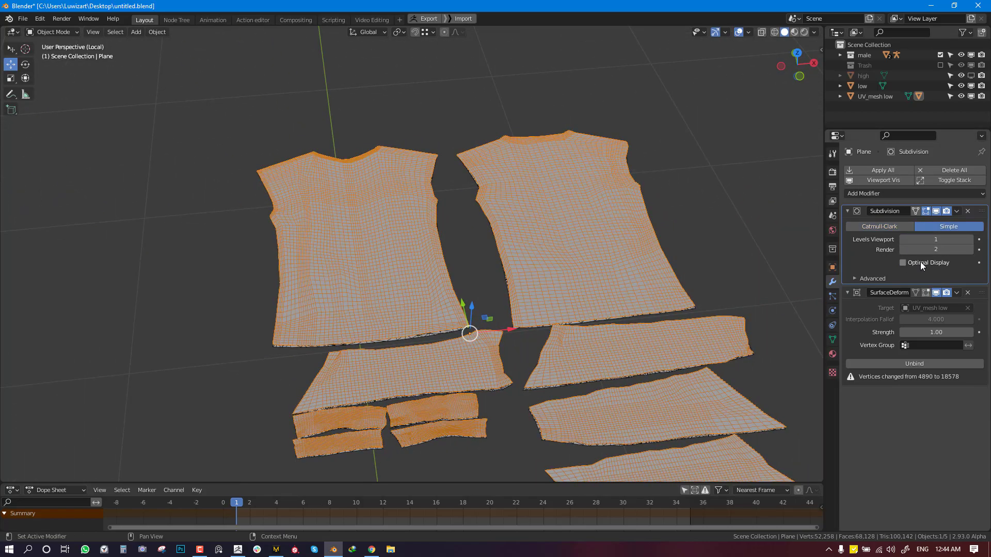
{"action": "middle_click_drag", "start_coordinate": [568, 268], "coordinate": [593, 250]}
{"action": "left_click", "coordinate": [958, 212]}
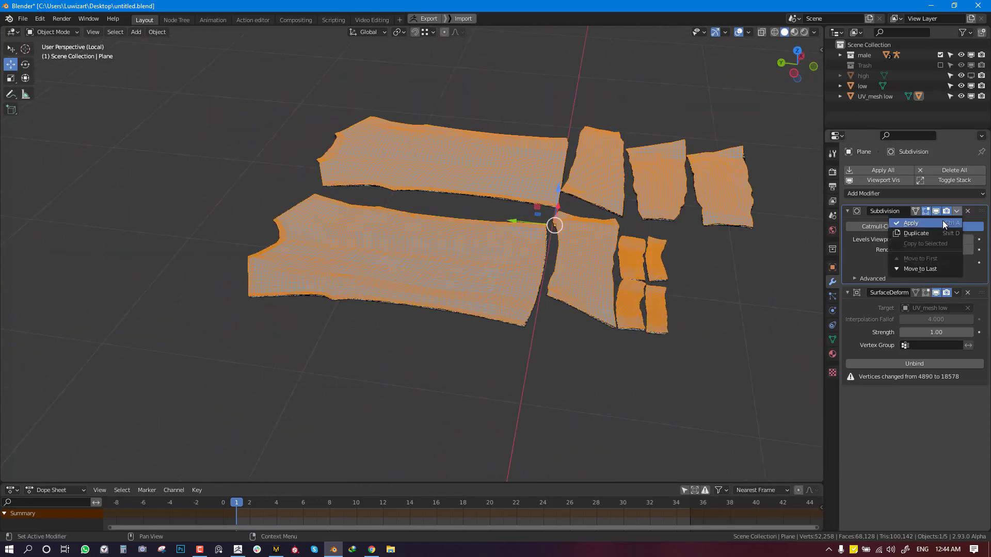
{"action": "left_click", "coordinate": [911, 223]}
- Unbind the Plane's SurfaceDeform modifier and bind it again to UV_mesh low
{"action": "middle_click_drag", "start_coordinate": [748, 249], "coordinate": [683, 255]}
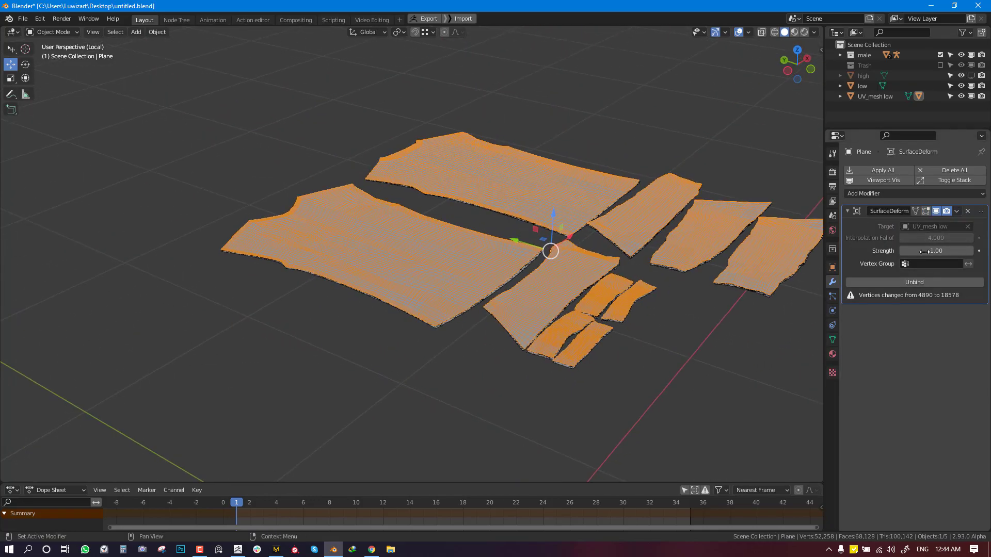
{"action": "left_click", "coordinate": [927, 281]}
{"action": "left_click", "coordinate": [928, 283]}
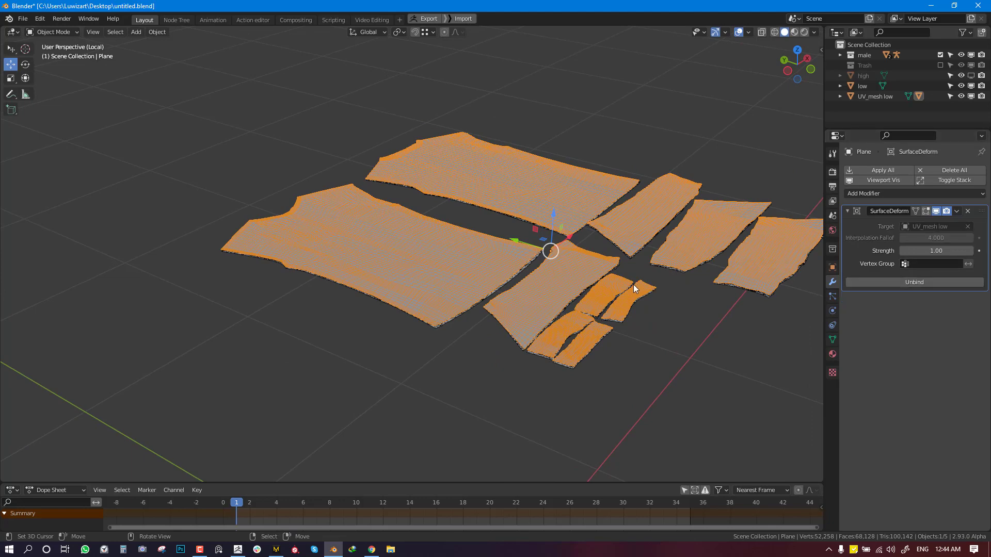
- Leave local view and isolate the Plane together with UV_mesh low
{"action": "middle_click_drag", "start_coordinate": [642, 288], "coordinate": [624, 289]}
{"action": "left_click", "coordinate": [509, 277]}
{"action": "key", "text": "KP_Divide"}
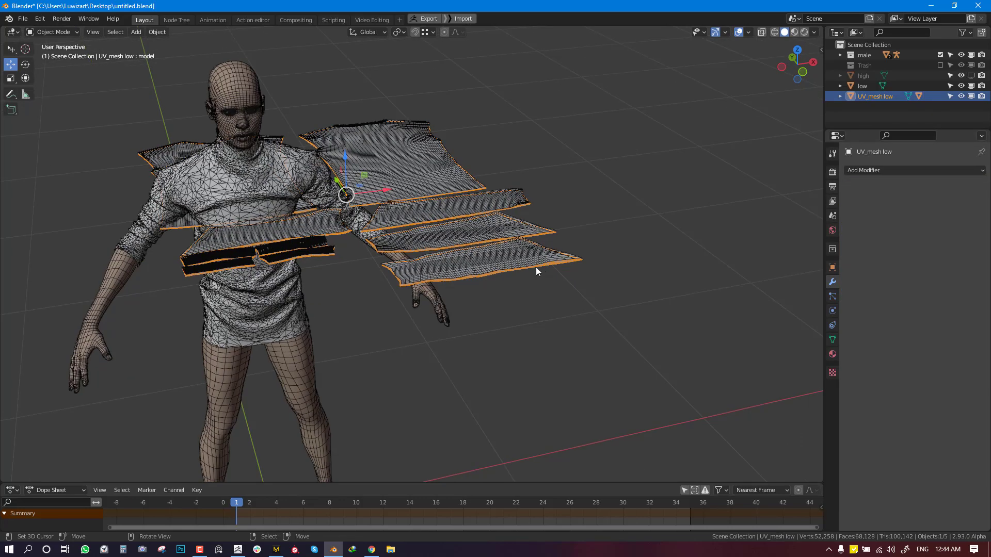
{"action": "right_click", "coordinate": [426, 183], "text": "shift"}
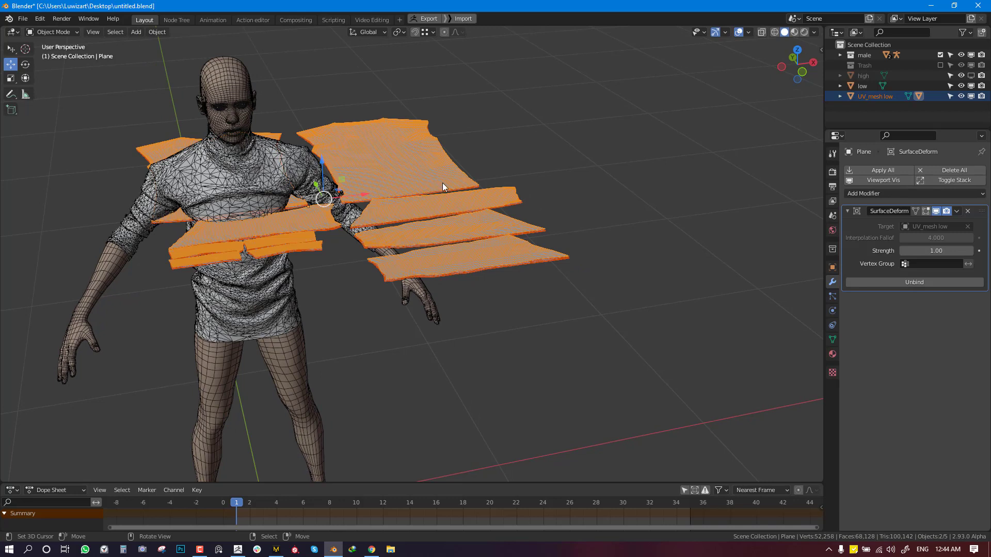
{"action": "key", "text": "KP_Divide"}
- Set UV_mesh low's model shape key value to 1.000 with the viewport overlays turned off
{"action": "right_click", "coordinate": [477, 246]}
{"action": "left_click", "coordinate": [832, 340]}
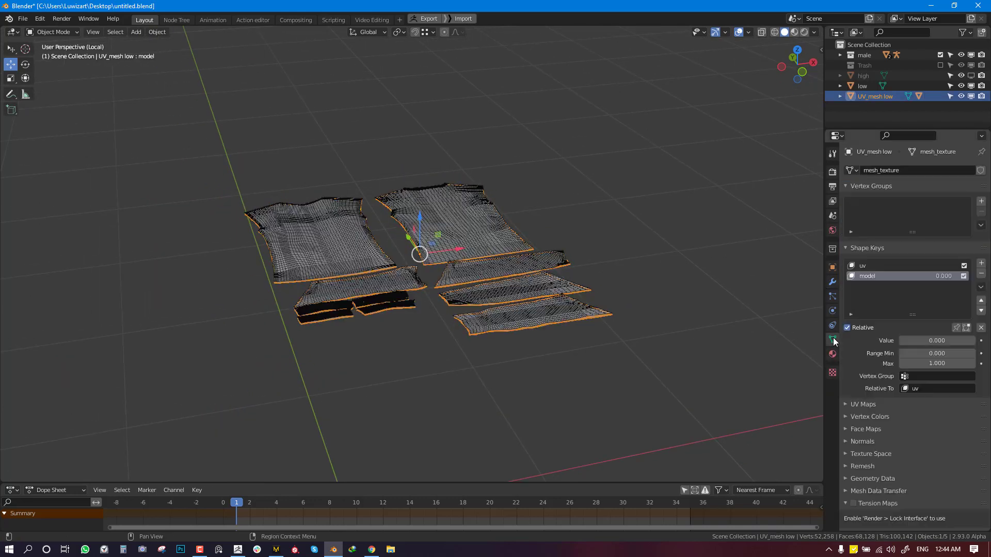
{"action": "key", "text": "shift+alt+z"}
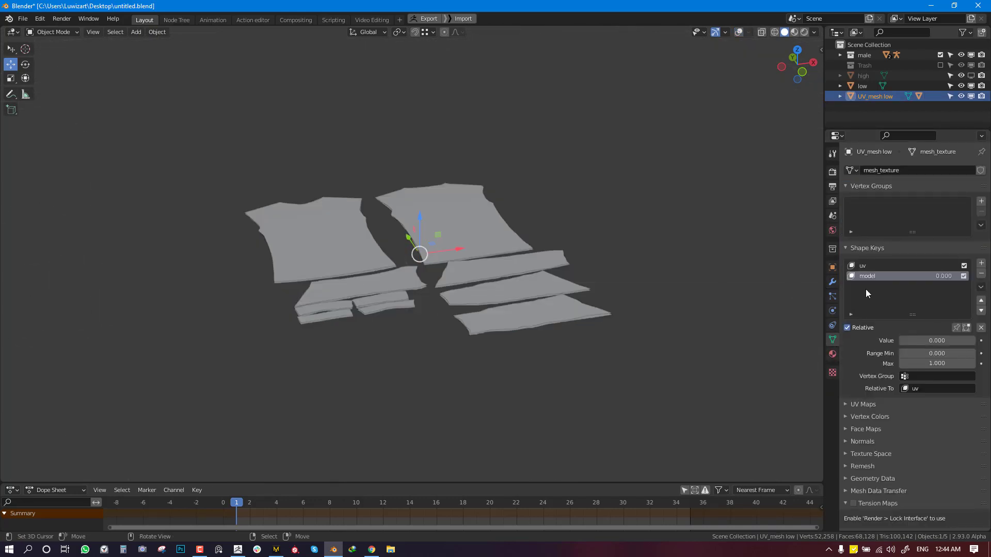
{"action": "left_click_drag", "start_coordinate": [917, 342], "coordinate": [976, 342]}
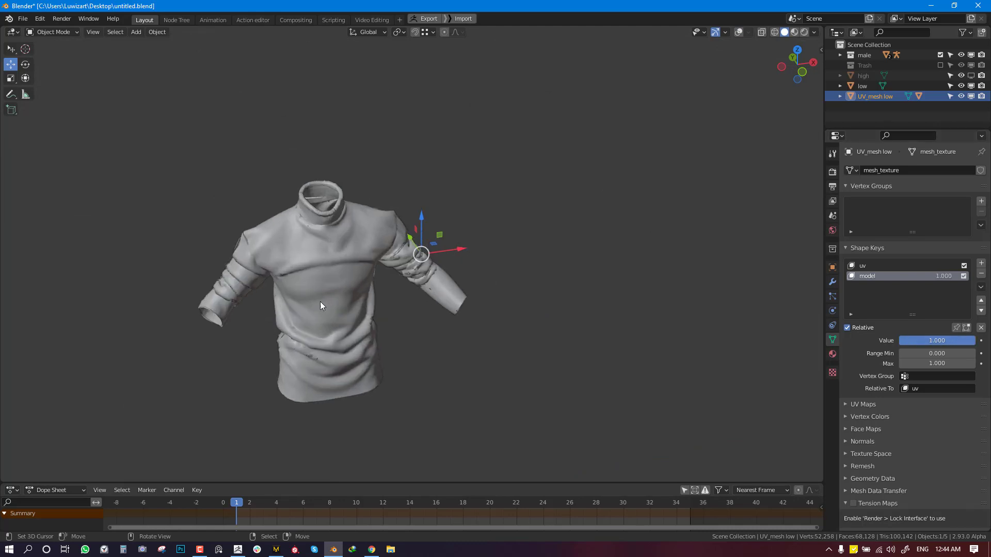
{"action": "scroll", "coordinate": [434, 252], "scroll_direction": "up", "scroll_amount": 5}
{"action": "key", "text": "KP_1"}
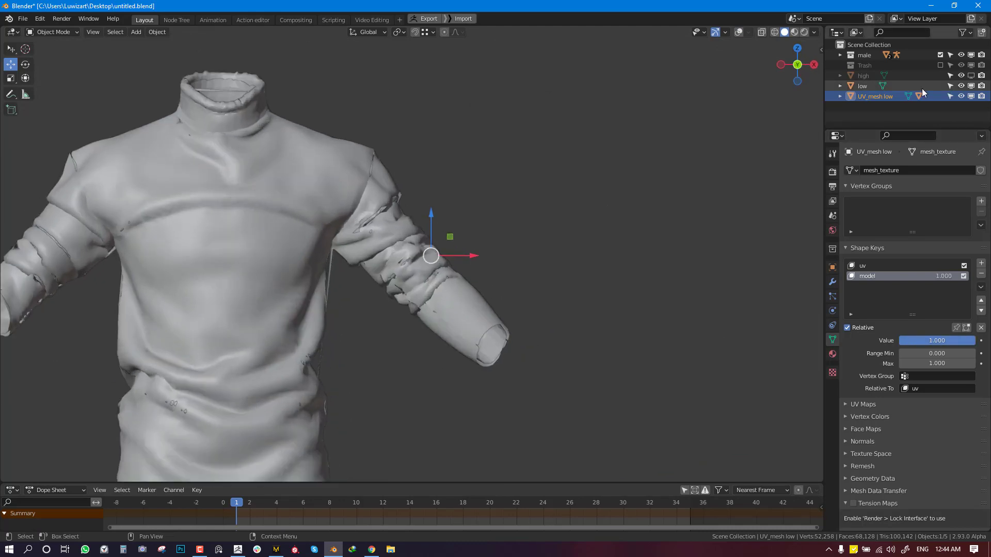
- Disable UV_mesh low in the viewport and add a level 1 Subdivision modifier to the Plane
{"action": "left_click", "coordinate": [972, 97]}
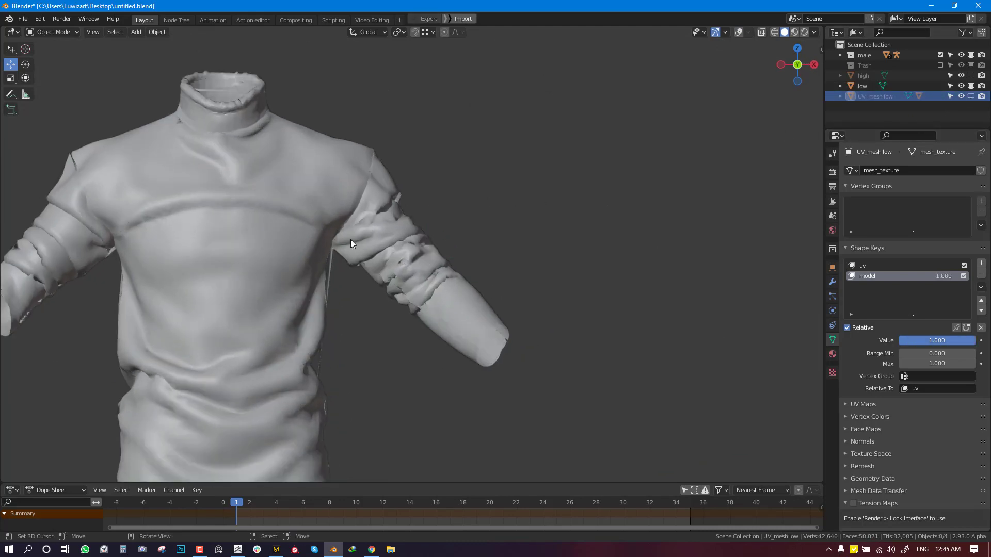
{"action": "middle_click_drag", "start_coordinate": [486, 246], "coordinate": [382, 187]}
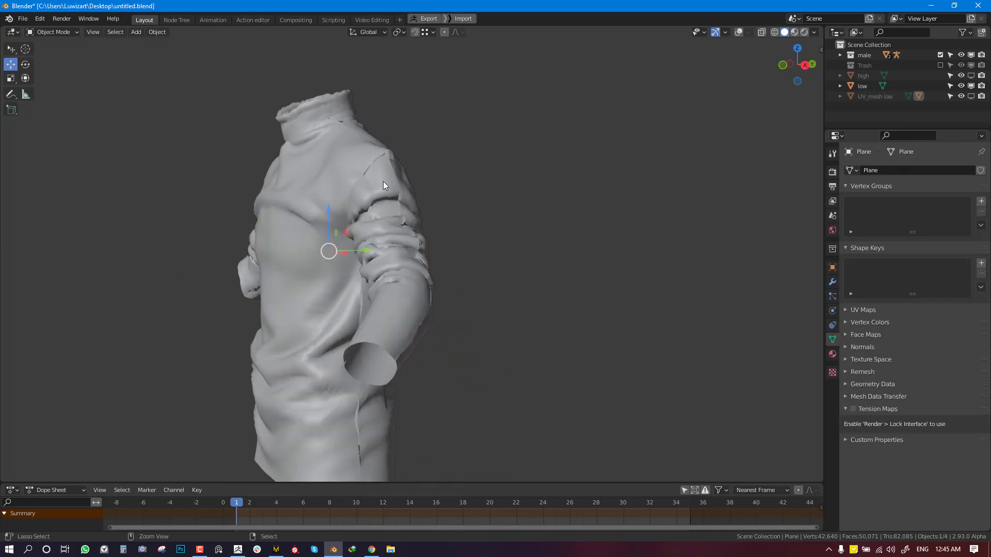
{"action": "key", "text": "ctrl+1"}
- Examine the morphed shirt's folds and its collar, shoulder and sleeve seams without overlays
{"action": "middle_click_drag", "start_coordinate": [373, 224], "coordinate": [468, 228]}
{"action": "scroll", "coordinate": [467, 228], "scroll_direction": "down", "scroll_amount": 2}
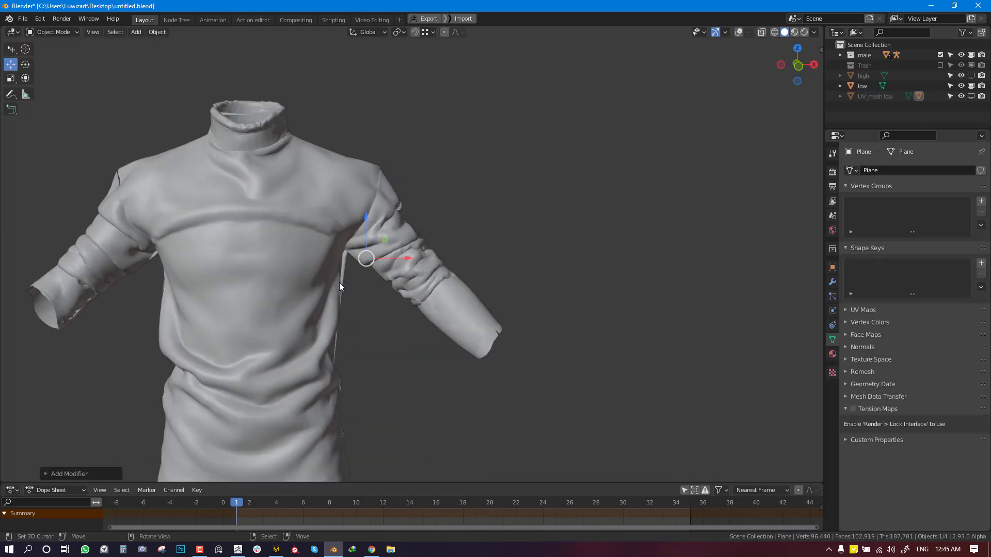
{"action": "middle_click_drag", "start_coordinate": [339, 283], "coordinate": [454, 186], "text": "shift"}
{"action": "key", "text": "alt+a"}
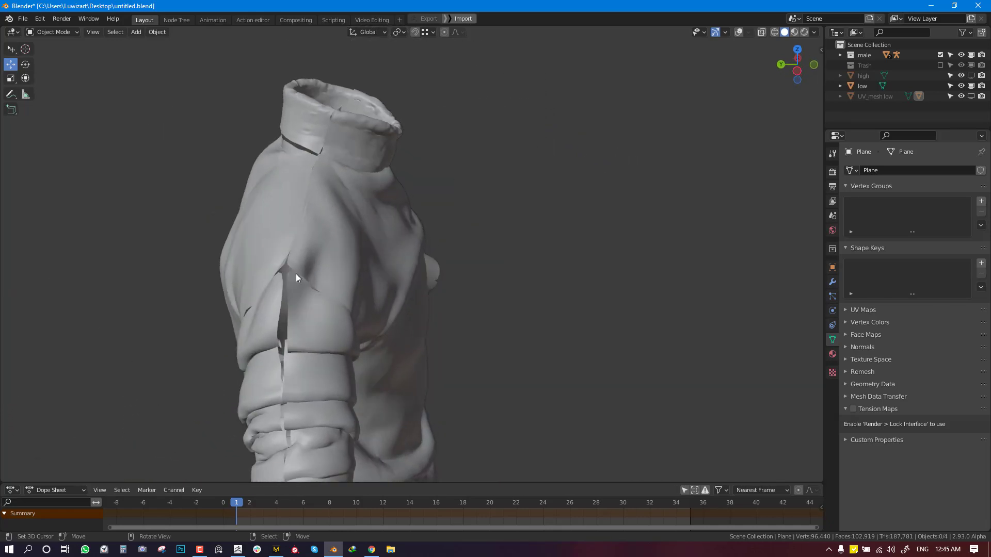
{"action": "middle_click_drag", "start_coordinate": [288, 313], "coordinate": [89, 195]}
{"action": "middle_click_drag", "start_coordinate": [521, 178], "coordinate": [413, 223]}
- Turn the viewport overlays back on and examine the quad wireframe around the whole shirt
{"action": "key", "text": "alt+shift+z"}
{"action": "right_click", "coordinate": [497, 206]}
{"action": "middle_click_drag", "start_coordinate": [497, 205], "coordinate": [460, 300], "text": "ctrl"}
{"action": "middle_click_drag", "start_coordinate": [491, 366], "coordinate": [554, 153], "text": "shift"}
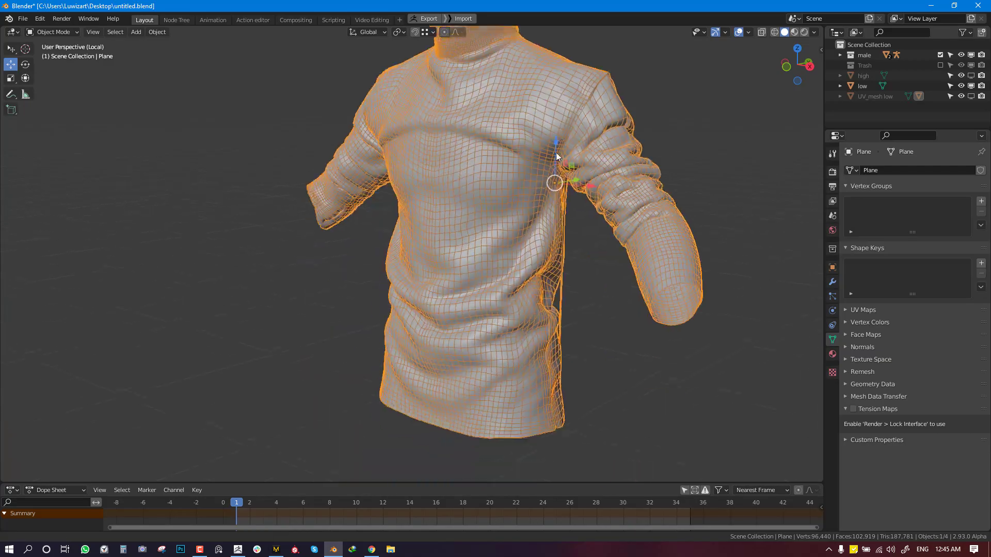
{"action": "key", "text": "alt+a"}
{"action": "middle_click_drag", "start_coordinate": [508, 208], "coordinate": [601, 162]}
{"action": "middle_click_drag", "start_coordinate": [336, 278], "coordinate": [485, 253]}
{"action": "middle_click_drag", "start_coordinate": [548, 215], "coordinate": [569, 251]}
- Duplicate the Plane in place with its modifiers, leave local view and move the copy to the Trash collection
{"action": "left_click", "coordinate": [516, 220]}
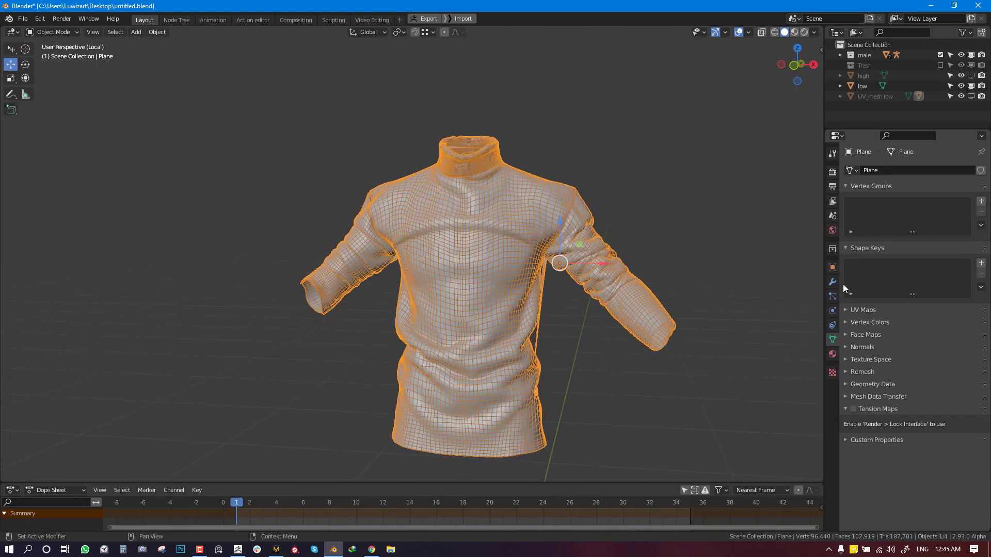
{"action": "left_click", "coordinate": [832, 282]}
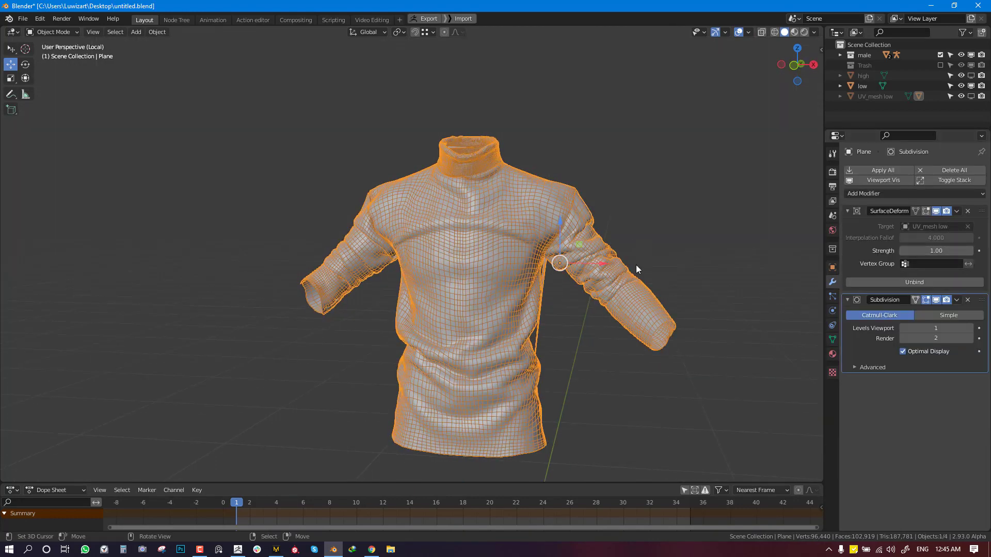
{"action": "middle_click_drag", "start_coordinate": [558, 223], "coordinate": [565, 225]}
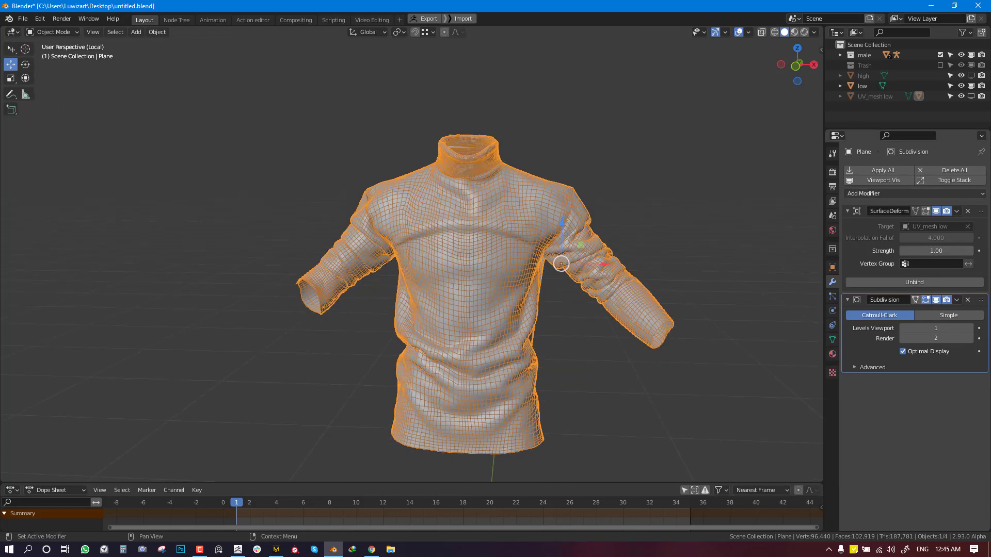
{"action": "left_click", "coordinate": [957, 211]}
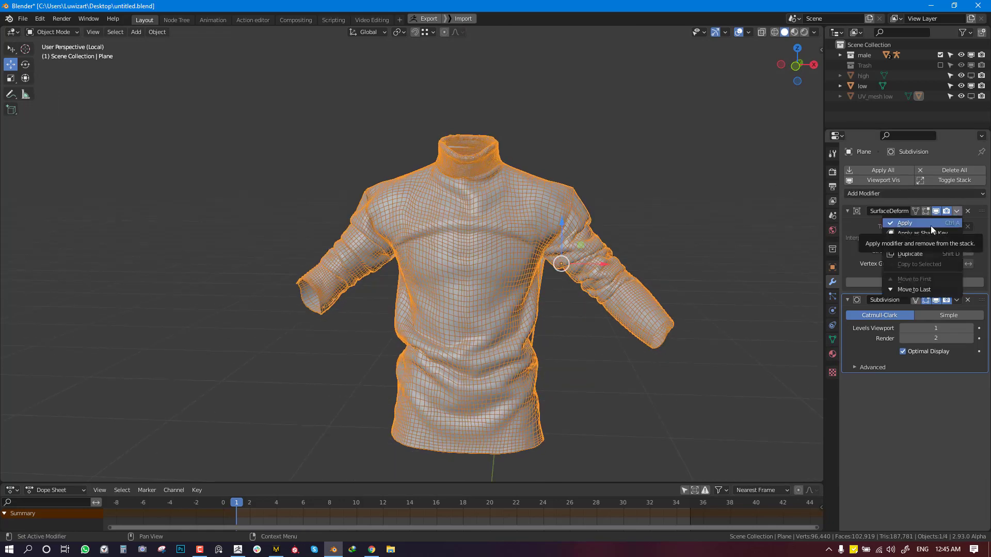
{"action": "key", "text": "shift+d"}
{"action": "right_click", "coordinate": [527, 262]}
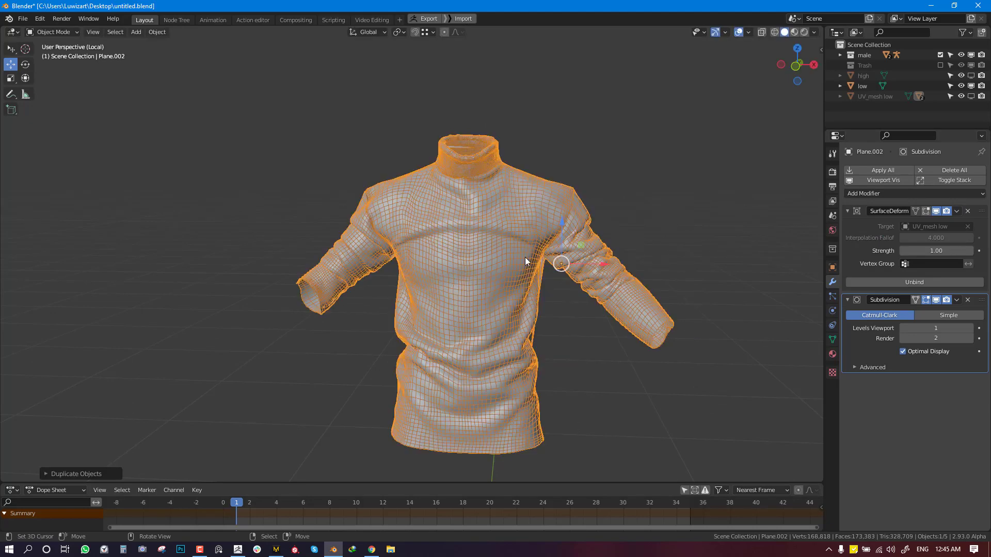
{"action": "key", "text": "KP_Divide"}
{"action": "key", "text": "m"}
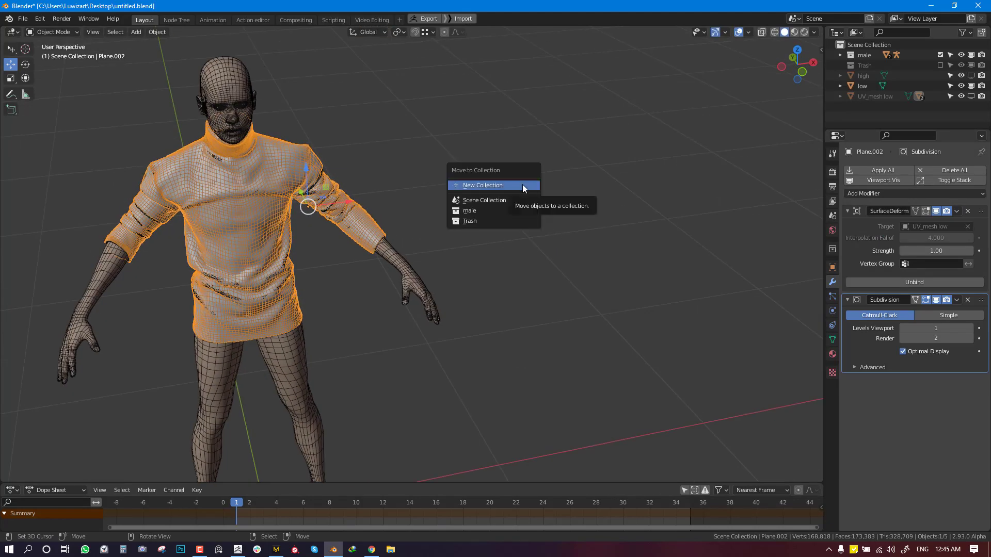
{"action": "left_click", "coordinate": [485, 221]}
- Turn off the wireframe overlay and disable the low shirt in the viewport so only the Plane covers the body
{"action": "key", "text": "KP_1"}
{"action": "scroll", "coordinate": [433, 194], "scroll_direction": "up", "scroll_amount": 2}
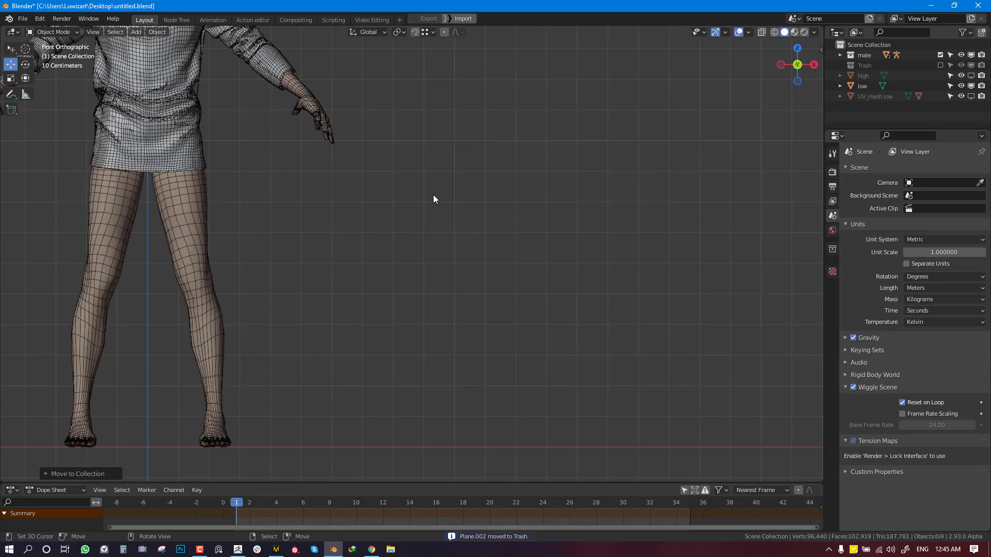
{"action": "middle_click_drag", "start_coordinate": [340, 231], "coordinate": [671, 410], "text": "shift"}
{"action": "key", "text": "shift+w"}
{"action": "middle_click_drag", "start_coordinate": [600, 221], "coordinate": [558, 239]}
{"action": "middle_click_drag", "start_coordinate": [333, 293], "coordinate": [606, 250], "text": "shift"}
{"action": "scroll", "coordinate": [605, 249], "scroll_direction": "up", "scroll_amount": 3}
{"action": "left_click", "coordinate": [649, 240]}
{"action": "middle_click_drag", "start_coordinate": [697, 246], "coordinate": [664, 252]}
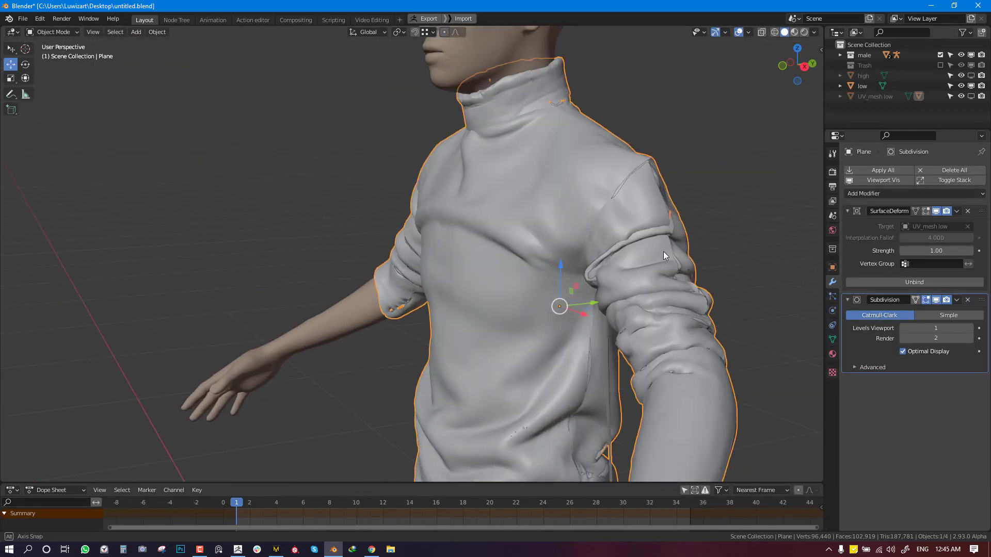
{"action": "left_click", "coordinate": [663, 252]}
{"action": "left_click", "coordinate": [972, 86]}
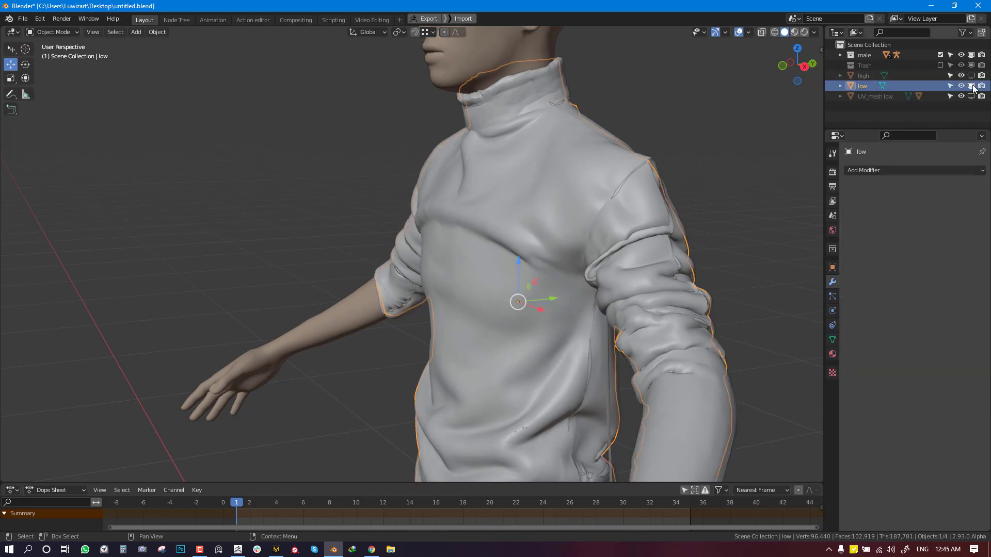
- Apply the SurfaceDeform modifier on the shirt Plane
{"action": "left_click", "coordinate": [650, 221]}
{"action": "key", "text": "KP_1"}
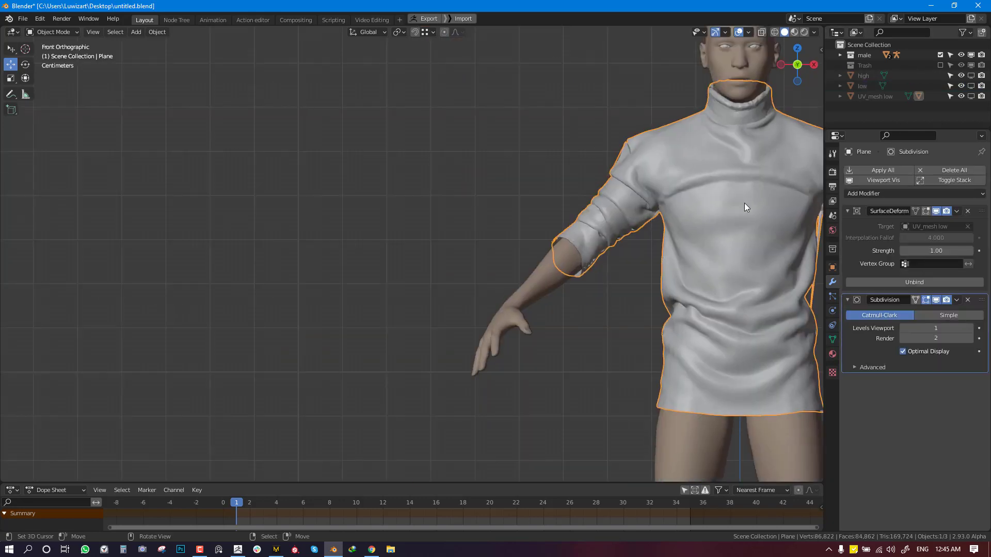
{"action": "key", "text": "KP_Decimal"}
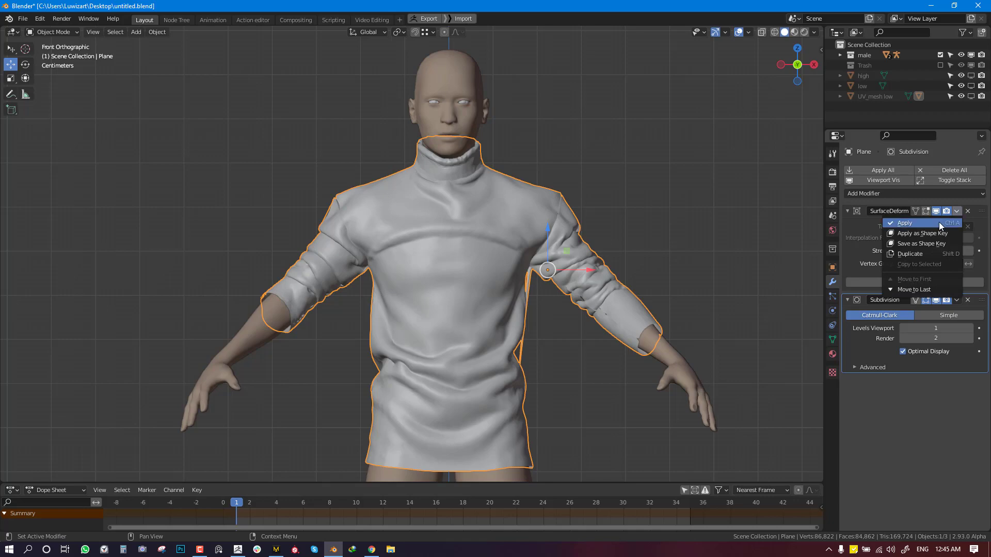
{"action": "left_click", "coordinate": [939, 222]}
- Isolate the shirt Plane, turn its wireframe overlay back on and inspect the open sleeve seam
{"action": "key", "text": "slash"}
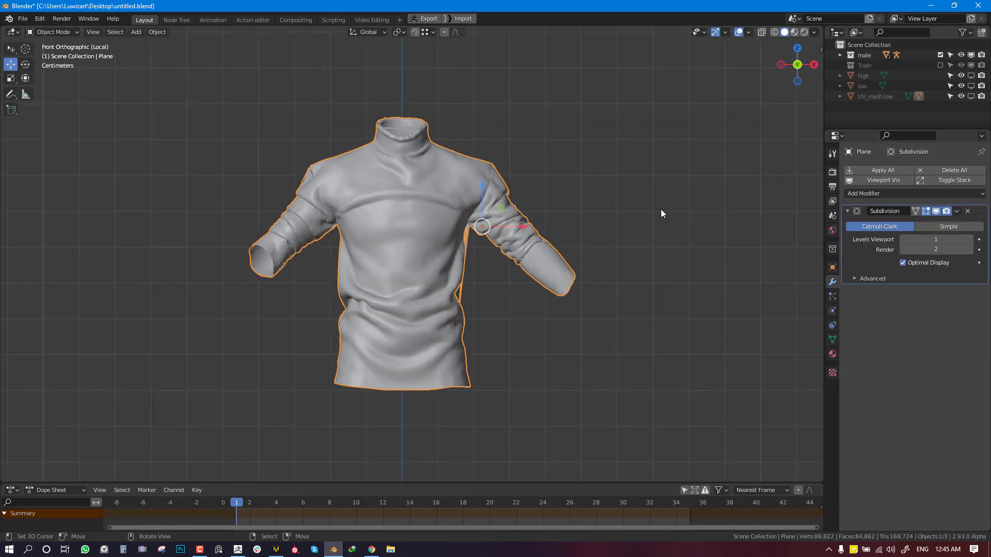
{"action": "scroll", "coordinate": [559, 243], "scroll_direction": "up", "scroll_amount": 3}
{"action": "middle_click_drag", "start_coordinate": [661, 209], "coordinate": [525, 244]}
{"action": "key", "text": "shift+z"}
{"action": "key", "text": "alt+a"}
{"action": "scroll", "coordinate": [503, 253], "scroll_direction": "up", "scroll_amount": 1}
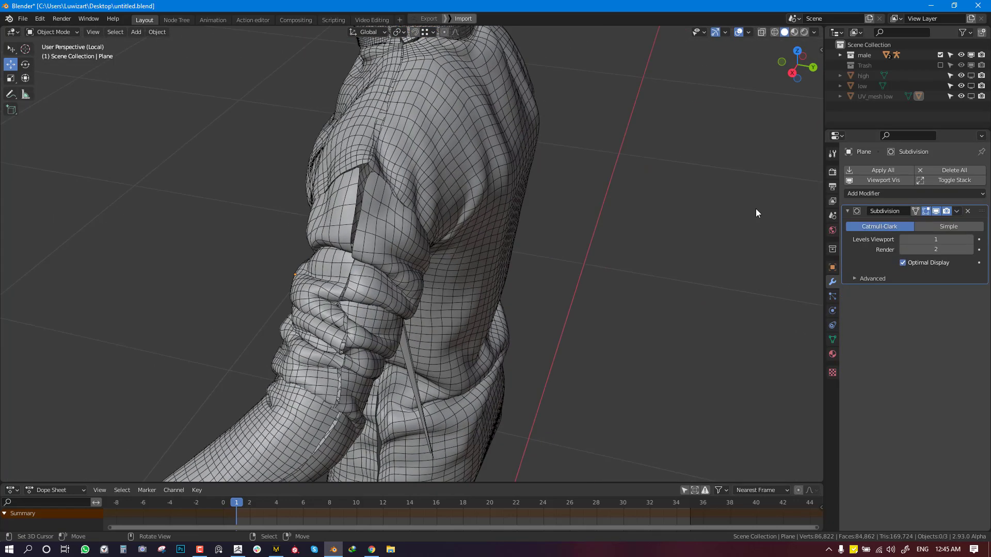
{"action": "middle_click_drag", "start_coordinate": [396, 221], "coordinate": [417, 184]}
{"action": "scroll", "coordinate": [424, 211], "scroll_direction": "up", "scroll_amount": 3}
{"action": "left_click", "coordinate": [446, 181]}
{"action": "scroll", "coordinate": [382, 181], "scroll_direction": "up", "scroll_amount": 2}
{"action": "scroll", "coordinate": [425, 261], "scroll_direction": "down", "scroll_amount": 3}
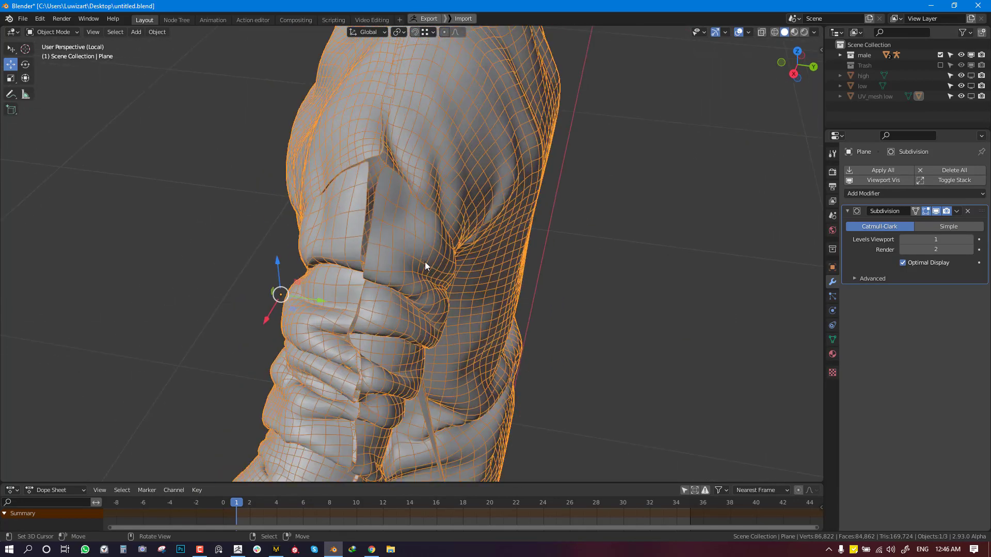
- Return the shirt Plane to the front view and enter Edit Mode
{"action": "middle_click_drag", "start_coordinate": [426, 262], "coordinate": [543, 254]}
{"action": "scroll", "coordinate": [603, 247], "scroll_direction": "down", "scroll_amount": 1}
{"action": "key", "text": "KP_1"}
{"action": "key", "text": "Tab"}
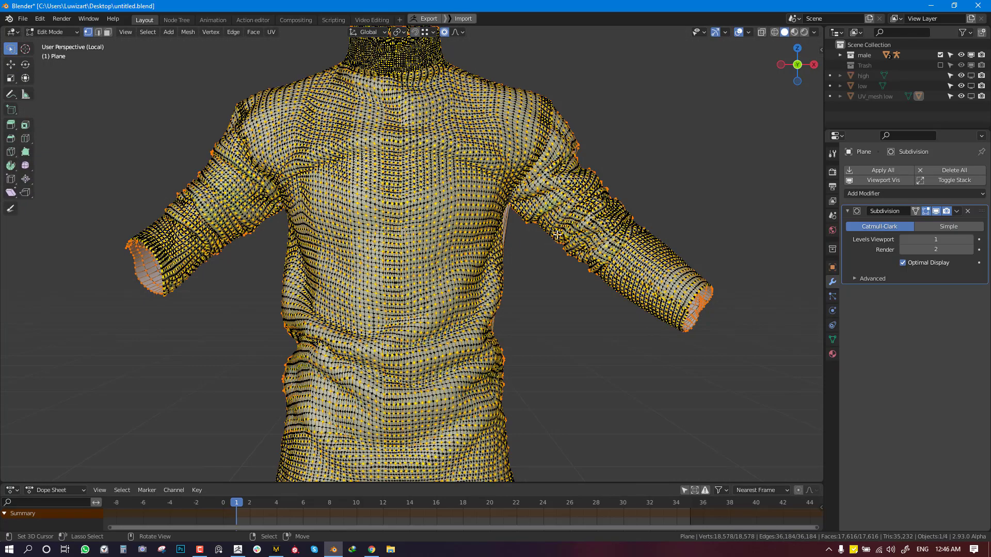
- Turn off the Draw Xray overlay and remove the Subdivision modifier from the shirt Plane
{"action": "left_click", "coordinate": [749, 31]}
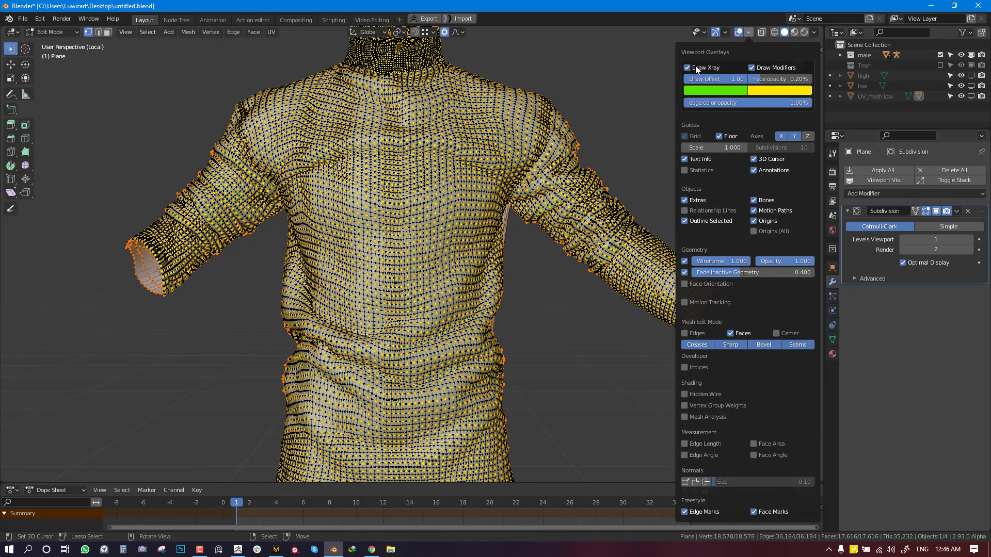
{"action": "left_click", "coordinate": [696, 69]}
{"action": "middle_click_drag", "start_coordinate": [604, 157], "coordinate": [548, 175]}
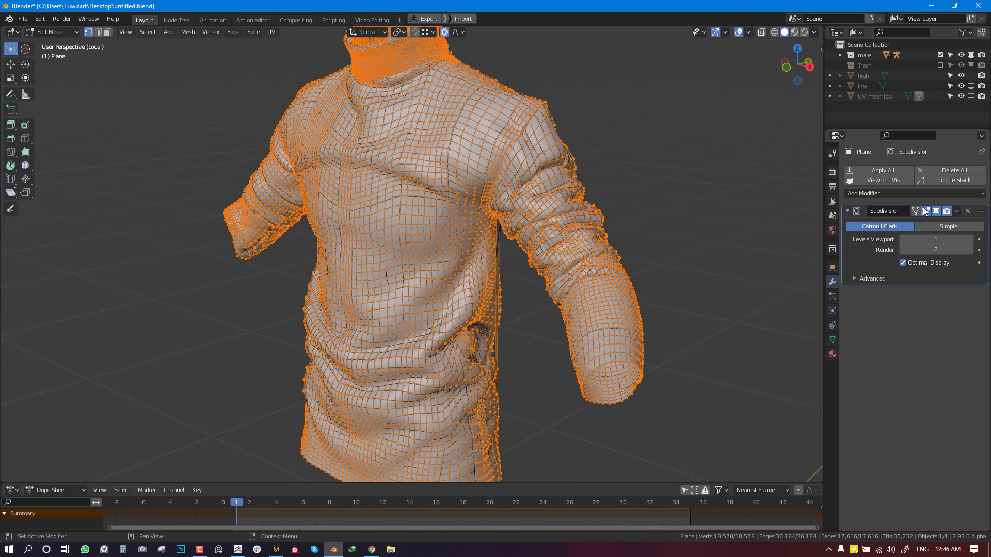
{"action": "left_click", "coordinate": [967, 211]}
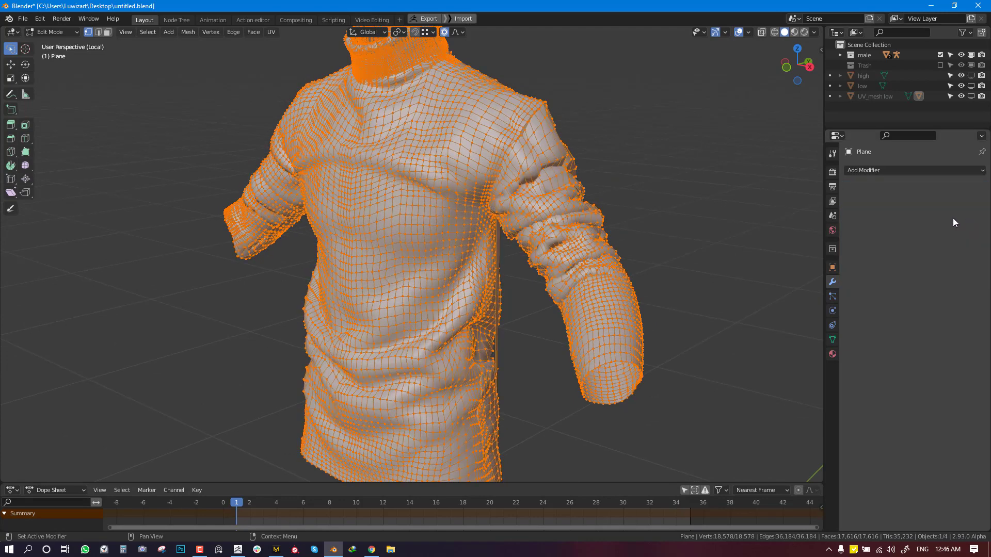
- Isolate the wearer's left sleeve by selecting its linked geometry and hiding the rest of the shirt
{"action": "middle_click_drag", "start_coordinate": [554, 236], "coordinate": [498, 235]}
{"action": "key", "text": "alt+a"}
{"action": "key", "text": "l"}
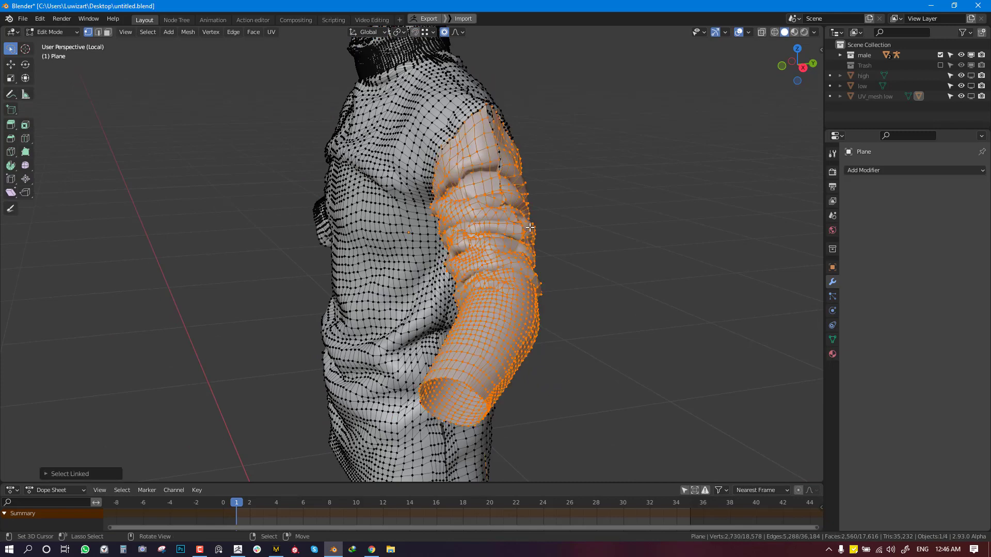
{"action": "key", "text": "shift+h"}
{"action": "mouse_move", "coordinate": [495, 235]}
{"action": "middle_mouse_down"}
{"action": "mouse_move", "coordinate": [514, 232]}
{"action": "mouse_move", "coordinate": [358, 208]}
{"action": "mouse_move", "coordinate": [332, 288]}
{"action": "mouse_move", "coordinate": [368, 306]}
{"action": "mouse_move", "coordinate": [342, 367]}
{"action": "middle_mouse_up"}
- Select the stray edge hanging below the sleeve and relax it repeatedly until it shrinks back to the sleeve
{"action": "left_click", "coordinate": [515, 233]}
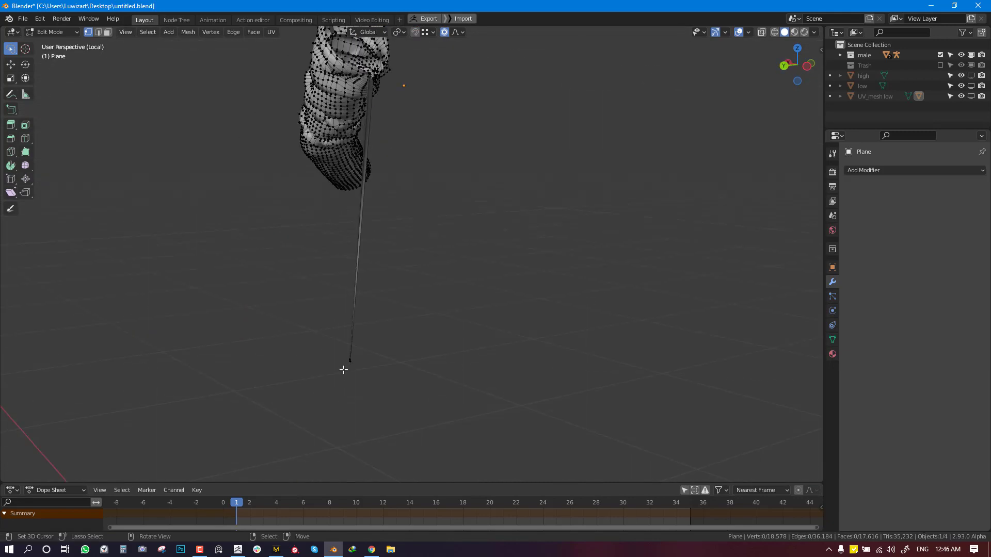
{"action": "key", "text": "l"}
{"action": "key", "text": "c"}
{"action": "key", "text": "Escape"}
{"action": "right_click", "coordinate": [516, 168]}
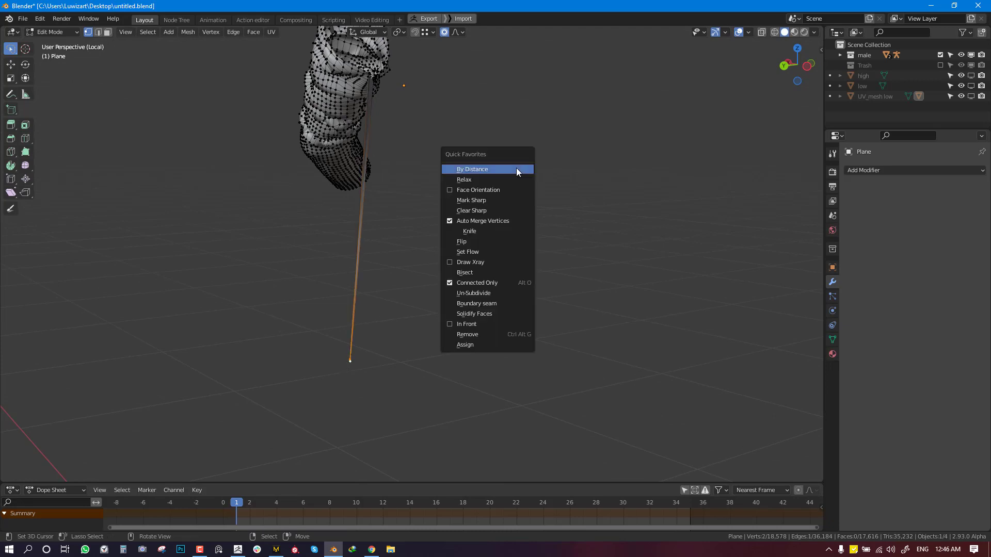
{"action": "left_click", "coordinate": [497, 178]}
{"action": "key", "text": "q"}
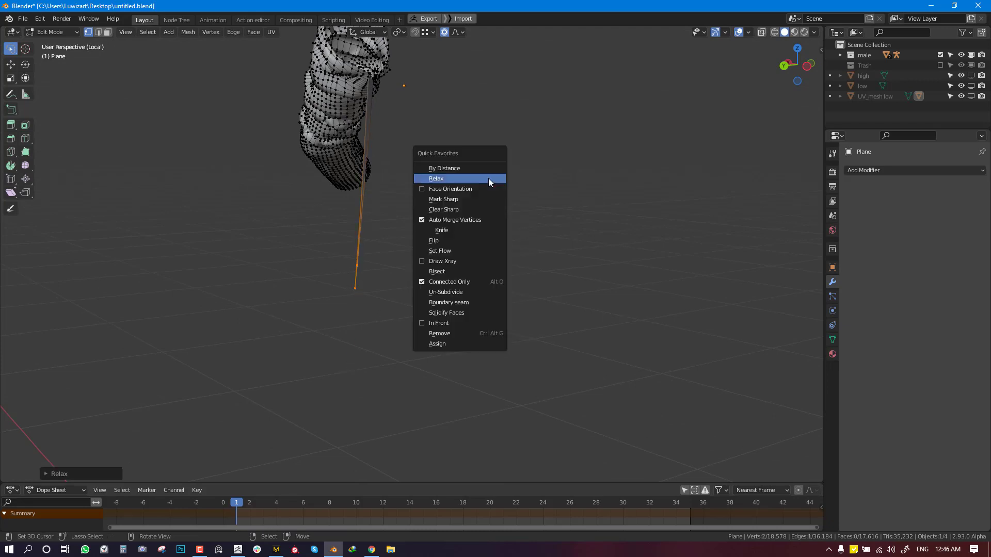
{"action": "left_click", "coordinate": [488, 178]}
{"action": "left_click", "coordinate": [489, 178]}
{"action": "key", "text": "F9"}
{"action": "left_click", "coordinate": [622, 178]}
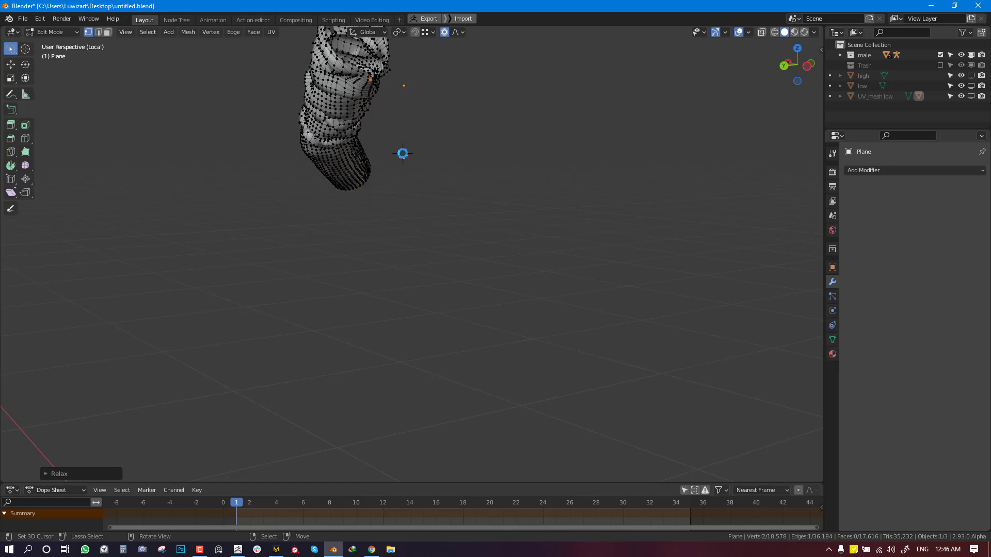
- Disable proportional editing and move the two stray vertices onto the sleeve seam near the armhole
{"action": "left_click", "coordinate": [445, 35]}
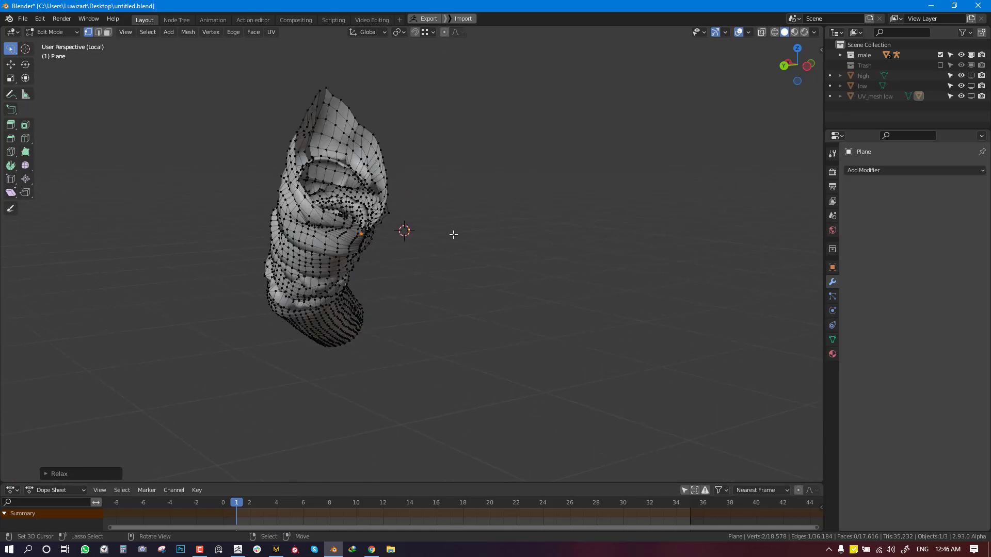
{"action": "scroll", "coordinate": [454, 235], "scroll_direction": "up", "scroll_amount": 4}
{"action": "middle_click_drag", "start_coordinate": [453, 235], "coordinate": [319, 218]}
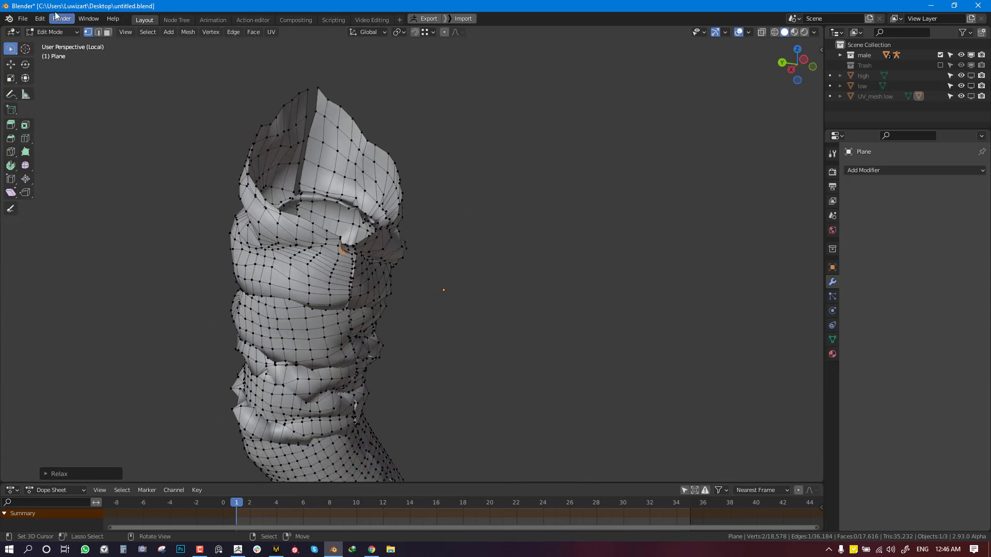
{"action": "left_click", "coordinate": [41, 19]}
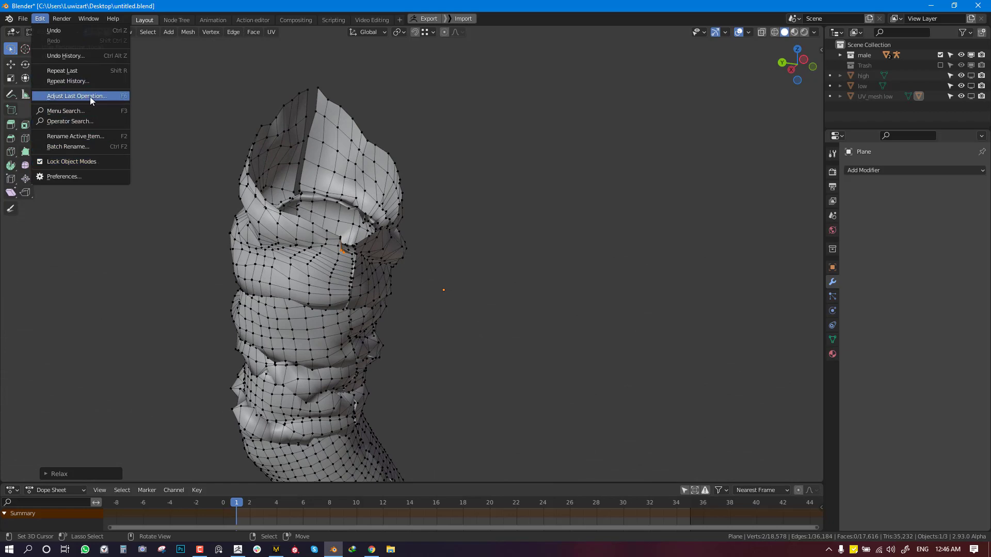
{"action": "middle_click_drag", "start_coordinate": [456, 228], "coordinate": [364, 233]}
{"action": "key", "text": "g"}
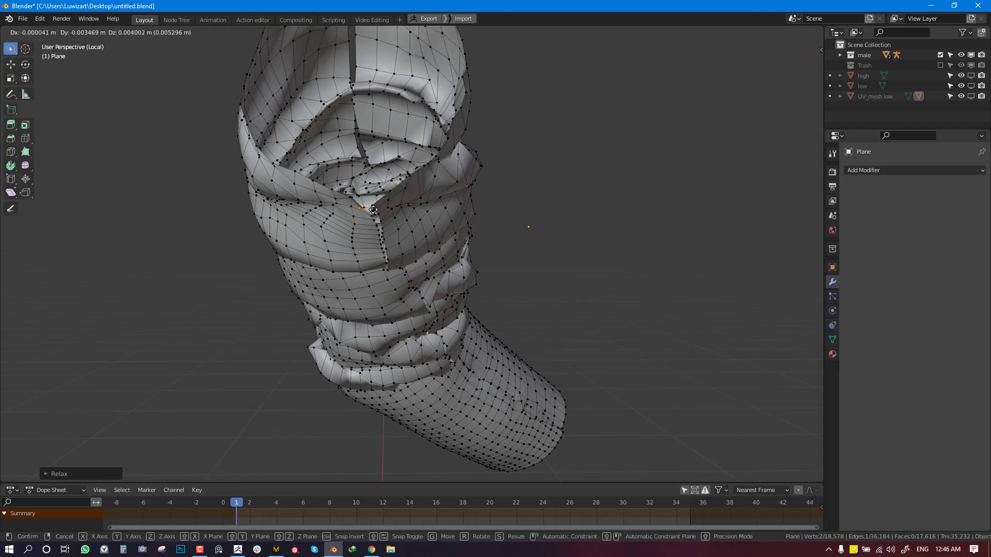
{"action": "left_click", "coordinate": [374, 210]}
- Try to close the open sleeve seam by bridging its two border edge loops with LoopTools Bridge
{"action": "right_click", "coordinate": [377, 225], "text": "alt"}
{"action": "middle_click_drag", "start_coordinate": [377, 227], "coordinate": [384, 309]}
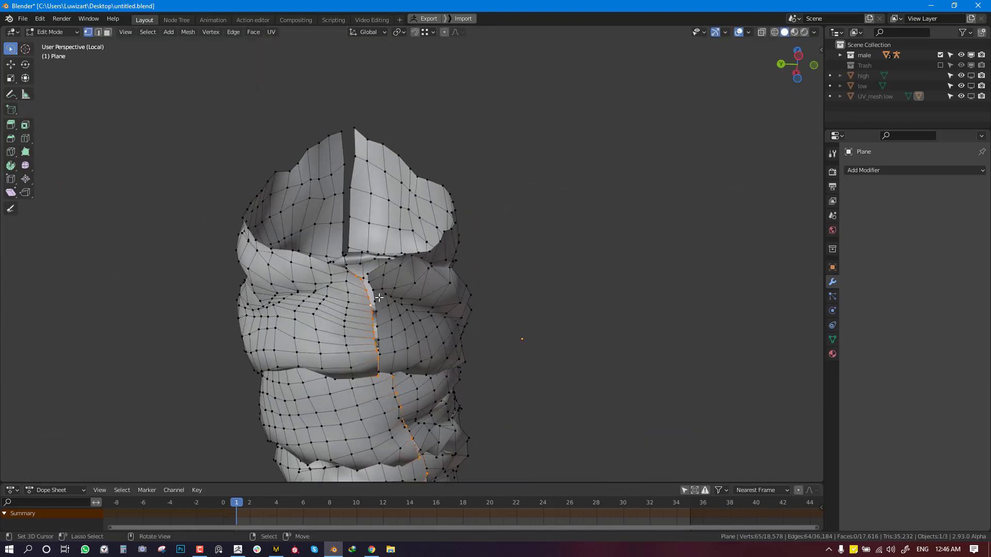
{"action": "right_click", "coordinate": [374, 298], "text": "alt+shift"}
{"action": "middle_click_drag", "start_coordinate": [373, 298], "coordinate": [418, 128], "text": "shift"}
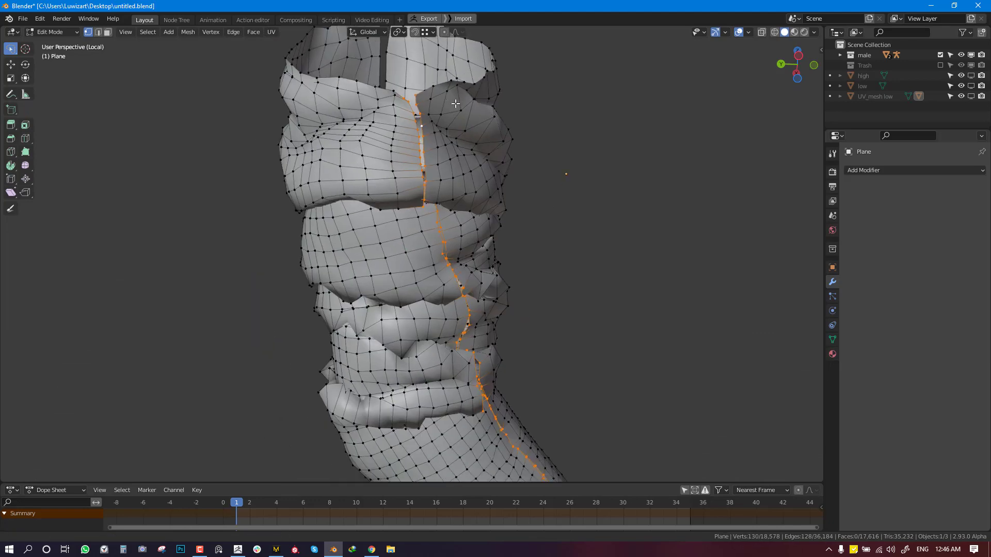
{"action": "scroll", "coordinate": [562, 146], "scroll_direction": "down", "scroll_amount": 1}
{"action": "middle_click_drag", "start_coordinate": [561, 146], "coordinate": [592, 129]}
{"action": "key", "text": "w"}
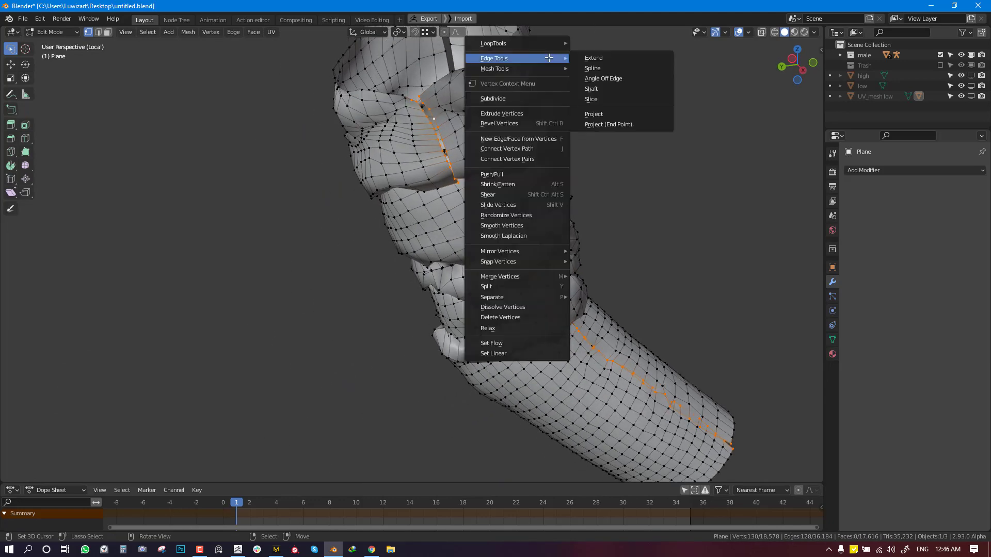
{"action": "mouse_move", "coordinate": [525, 45]}
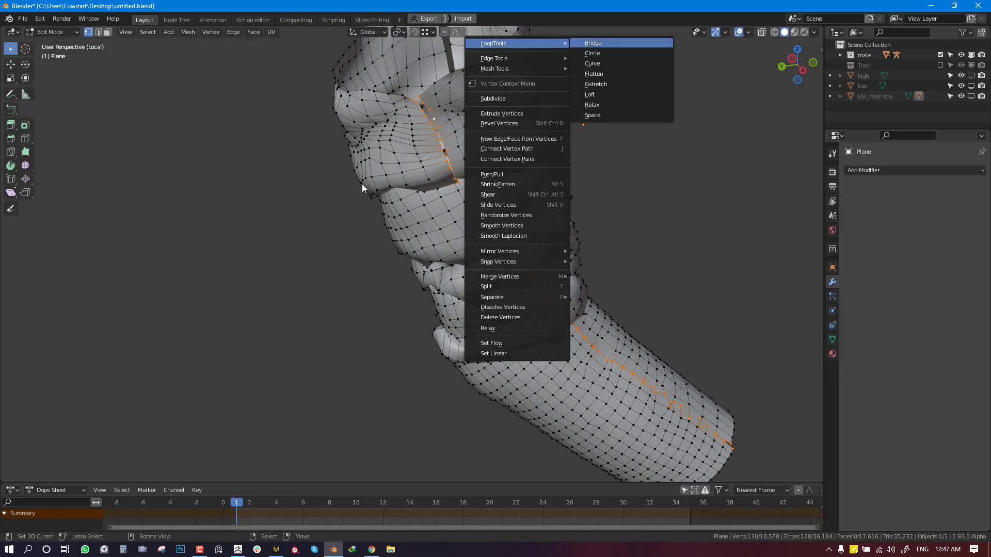
{"action": "left_click", "coordinate": [619, 43]}
- Inspect the bridged sleeve seam and try Twist values of 1 and 0 for the Bridge/Loft operation
{"action": "scroll", "coordinate": [368, 239], "scroll_direction": "down", "scroll_amount": 1}
{"action": "mouse_move", "coordinate": [538, 173]}
{"action": "middle_mouse_down"}
{"action": "mouse_move", "coordinate": [517, 141]}
{"action": "mouse_move", "coordinate": [554, 182]}
{"action": "middle_mouse_up"}
{"action": "scroll", "coordinate": [517, 141], "scroll_direction": "up", "scroll_amount": 3}
{"action": "middle_click_drag", "start_coordinate": [457, 202], "coordinate": [438, 266], "text": "shift"}
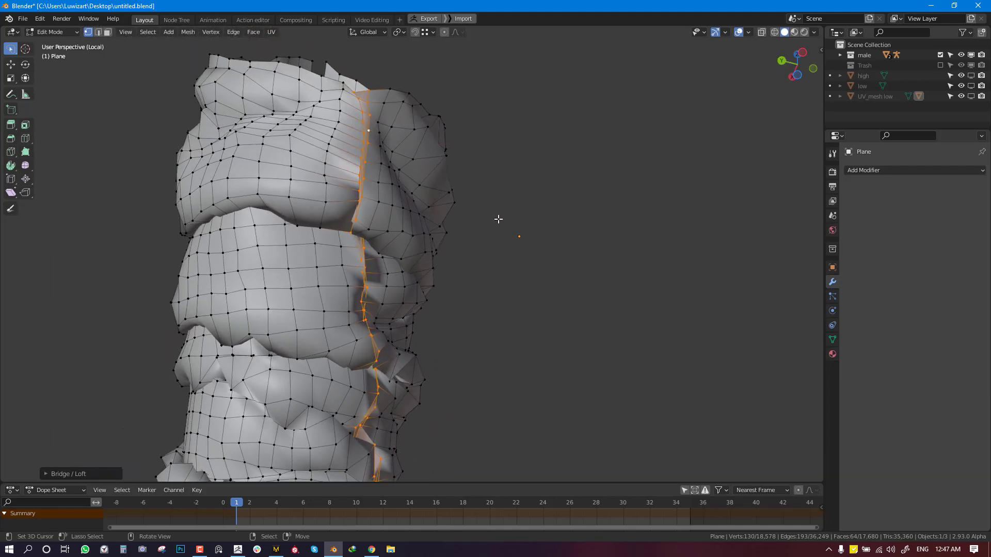
{"action": "key", "text": "F9"}
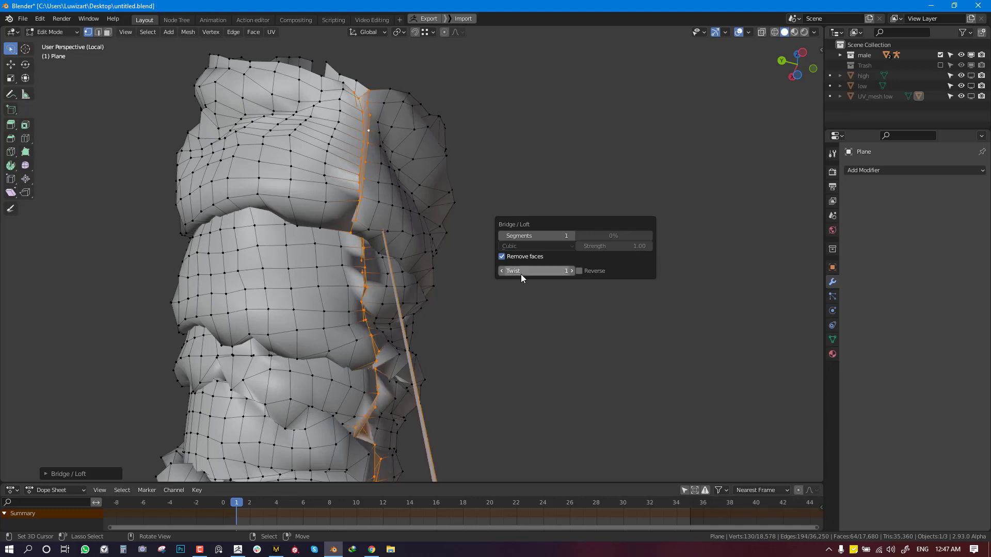
{"action": "left_click", "coordinate": [543, 272]}
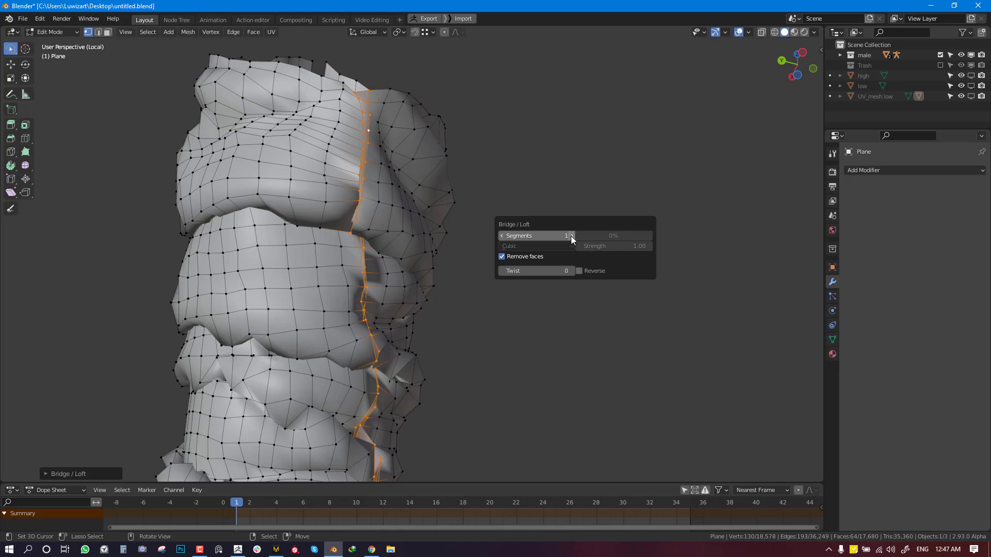
- Unhide the whole shirt, select all its geometry and open a UV Editor beside the 3D view
{"action": "middle_click_drag", "start_coordinate": [571, 239], "coordinate": [589, 154]}
{"action": "scroll", "coordinate": [578, 223], "scroll_direction": "down", "scroll_amount": 4}
{"action": "key", "text": "alt+h"}
{"action": "key", "text": "a"}
{"action": "left_click_drag", "start_coordinate": [824, 28], "coordinate": [471, 144]}
{"action": "key", "text": "shift+F10"}
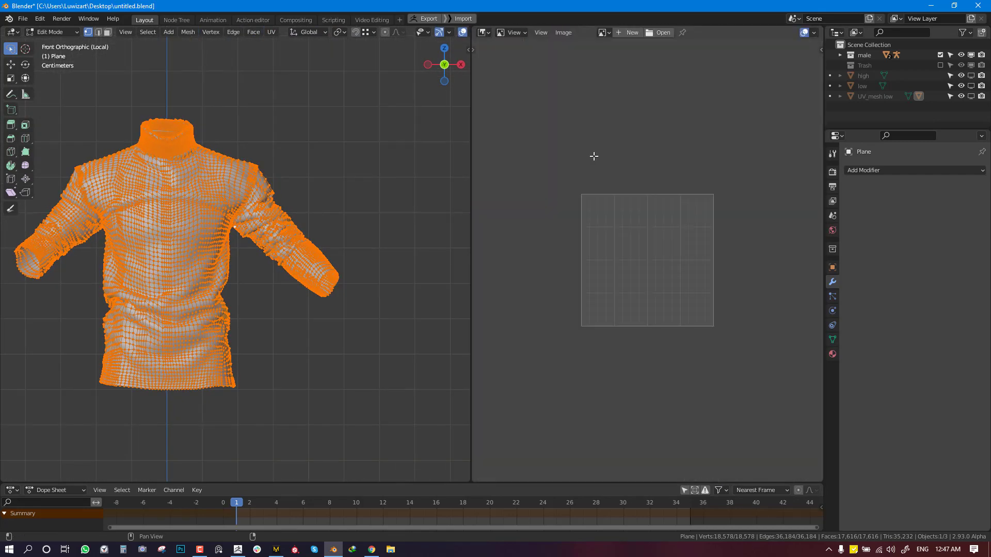
{"action": "middle_click_drag", "start_coordinate": [454, 233], "coordinate": [394, 233]}
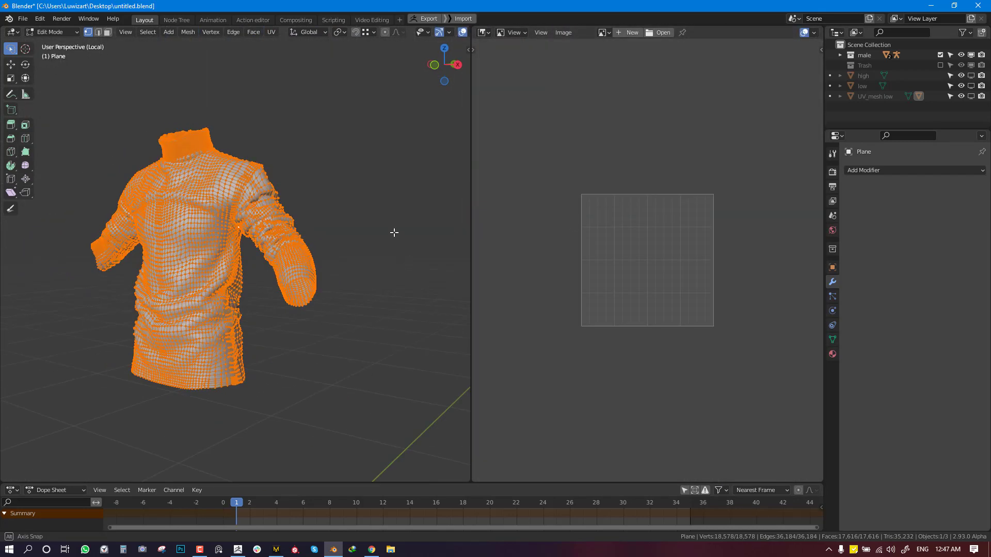
{"action": "key", "text": "shift+F10"}
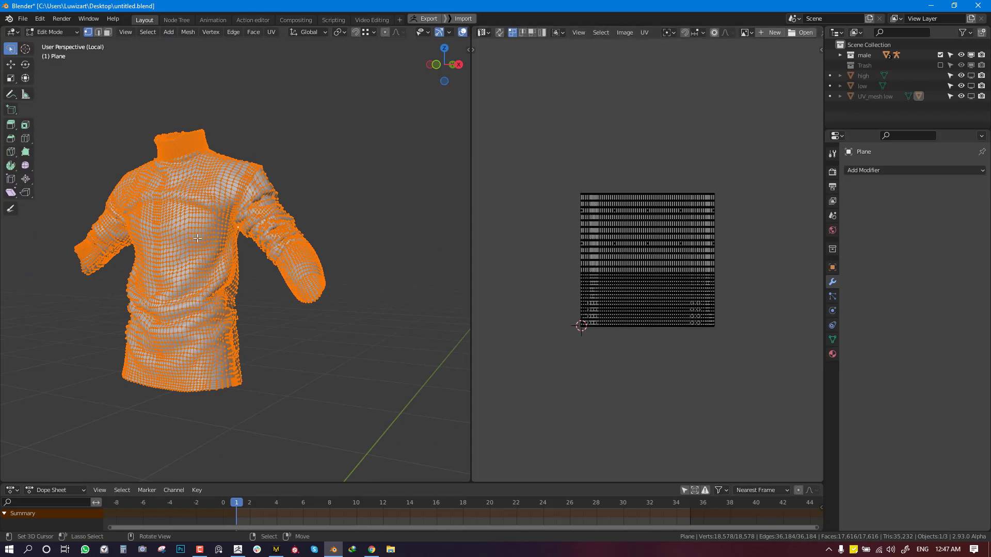
- Unwrap the entire shirt mesh and zoom in on its UV islands
{"action": "key", "text": "u"}
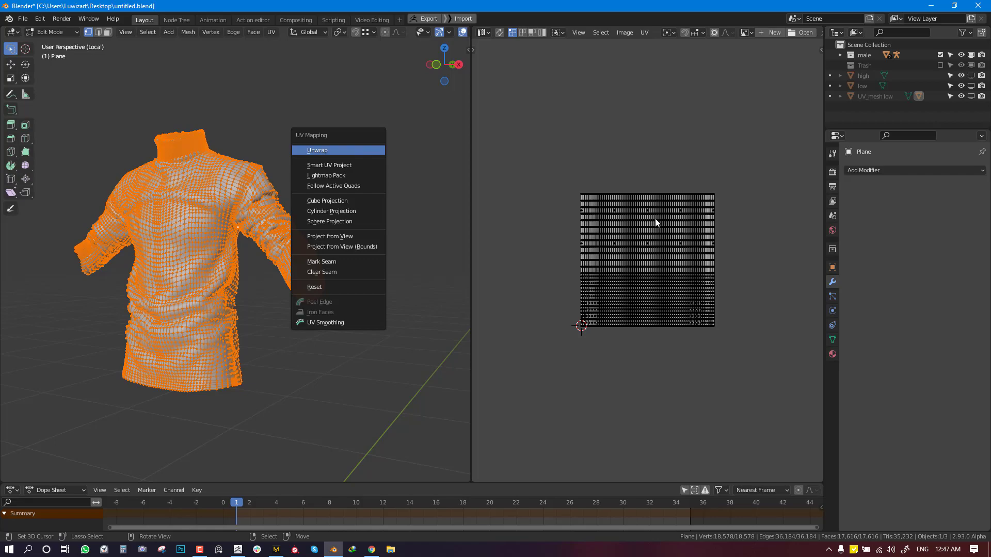
{"action": "key", "text": "Return"}
{"action": "scroll", "coordinate": [691, 256], "scroll_direction": "down", "scroll_amount": 1}
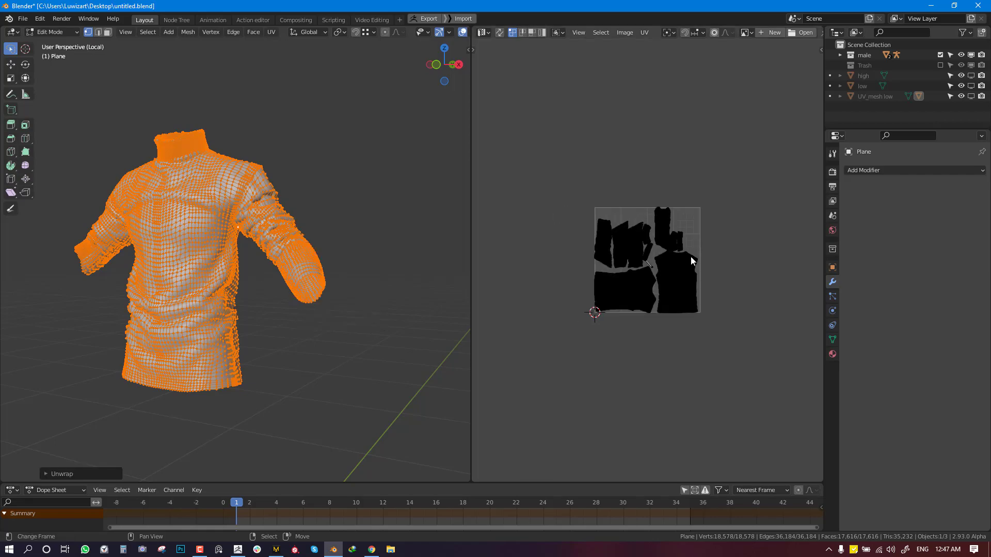
{"action": "scroll", "coordinate": [691, 256], "scroll_direction": "up", "scroll_amount": 5}
{"action": "scroll", "coordinate": [692, 261], "scroll_direction": "up", "scroll_amount": 3}
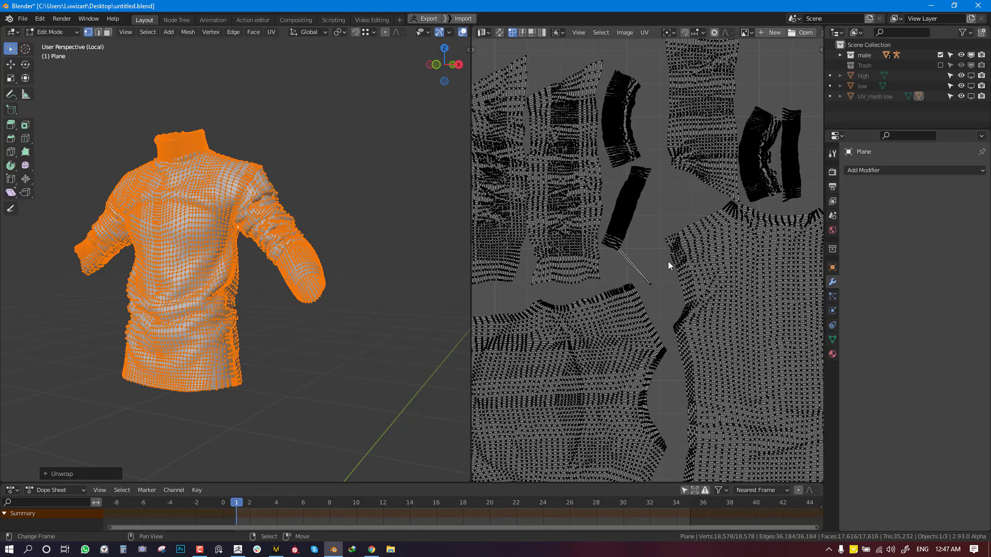
- Select all UV islands of the shirt and apply Minimize Stretch to them
{"action": "key", "text": "a"}
{"action": "scroll", "coordinate": [673, 267], "scroll_direction": "down", "scroll_amount": 3}
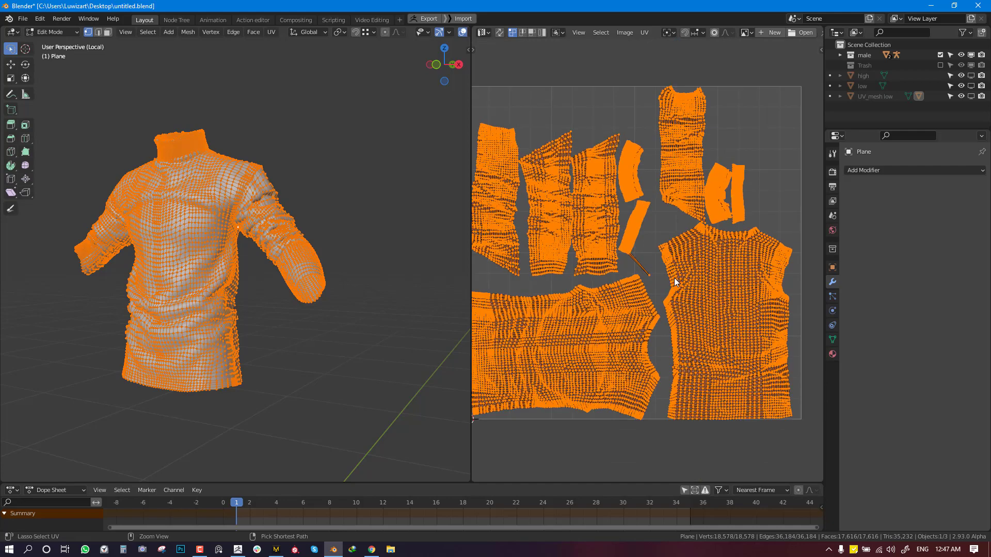
{"action": "key", "text": "ctrl+v"}
{"action": "left_click", "coordinate": [675, 281]}
{"action": "middle_click_drag", "start_coordinate": [594, 293], "coordinate": [655, 282]}
{"action": "scroll", "coordinate": [304, 274], "scroll_direction": "up", "scroll_amount": 2}
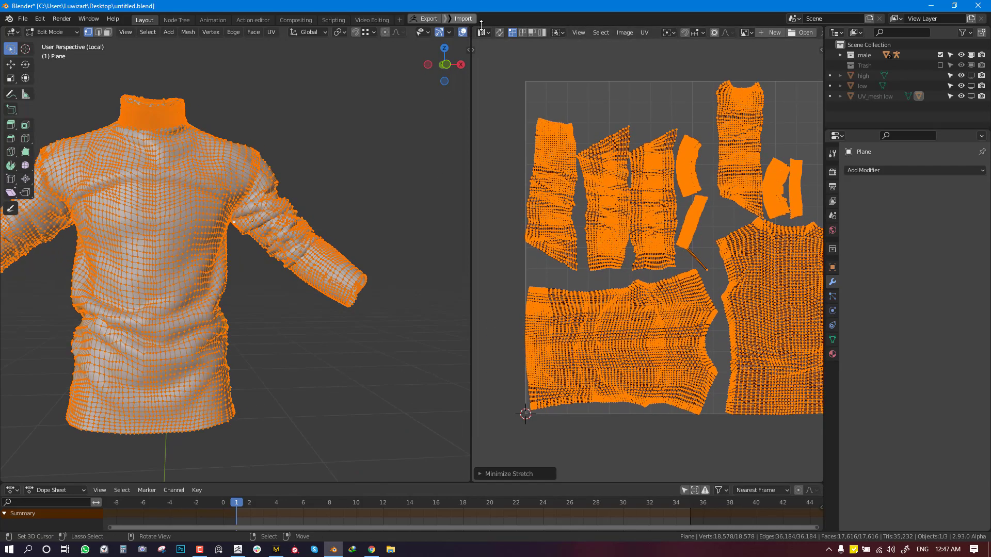
- Return to the 3D view without the UV Editor and isolate both panels of the wearer's left sleeve
{"action": "key", "text": "ctrl+space"}
{"action": "middle_click_drag", "start_coordinate": [400, 154], "coordinate": [320, 171]}
{"action": "key", "text": "alt+a"}
{"action": "middle_click_drag", "start_coordinate": [444, 207], "coordinate": [486, 213]}
{"action": "key", "text": "l"}
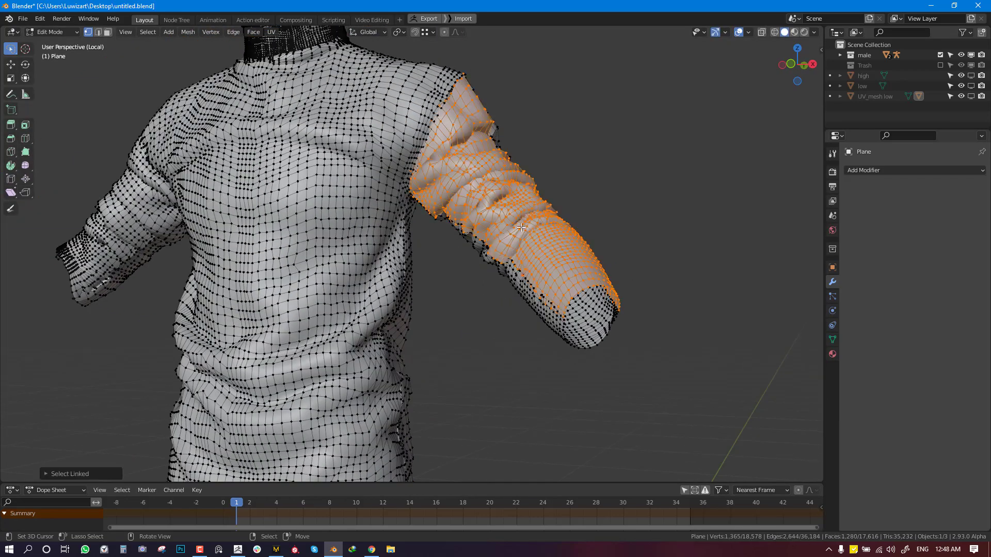
{"action": "key", "text": "shift+h"}
{"action": "middle_click_drag", "start_coordinate": [522, 301], "coordinate": [564, 214]}
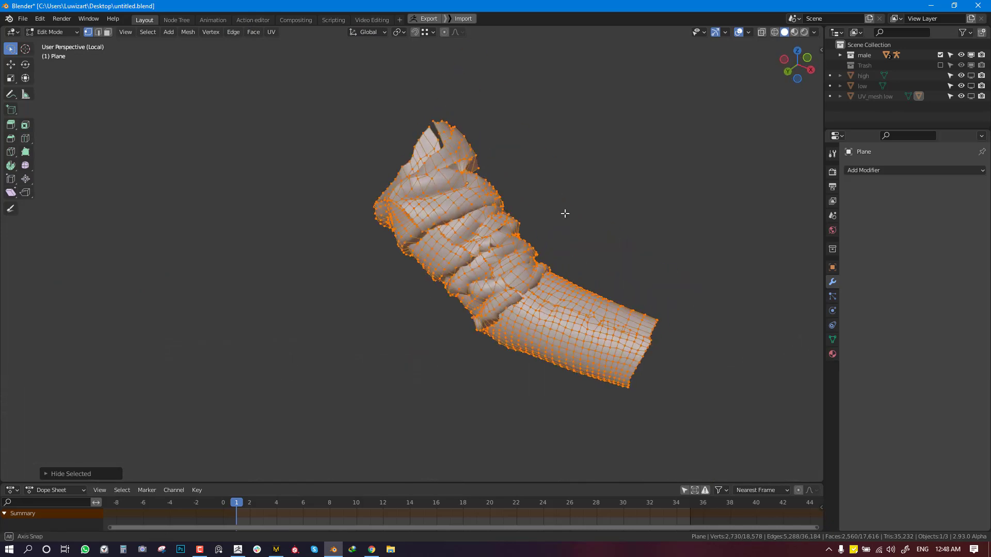
{"action": "scroll", "coordinate": [564, 215], "scroll_direction": "up", "scroll_amount": 5}
- Select the two edge loops along the open sleeve seam in edge mode and try to bridge them with LoopTools
{"action": "key", "text": "alt+a"}
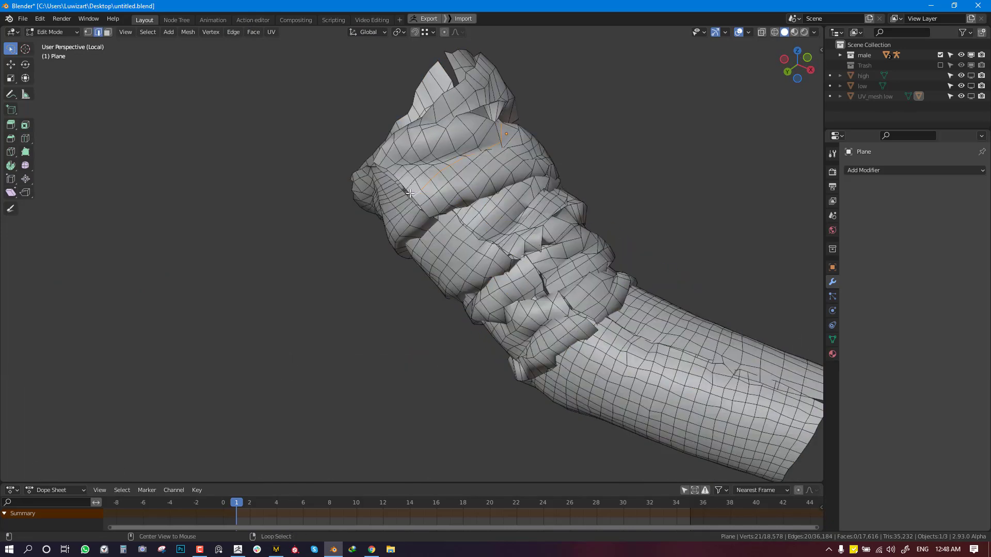
{"action": "left_click", "coordinate": [411, 199], "text": "alt"}
{"action": "left_click", "coordinate": [407, 197], "text": "alt"}
{"action": "left_click", "coordinate": [407, 196], "text": "alt+shift"}
{"action": "key", "text": "ctrl+e"}
{"action": "mouse_move", "coordinate": [558, 114]}
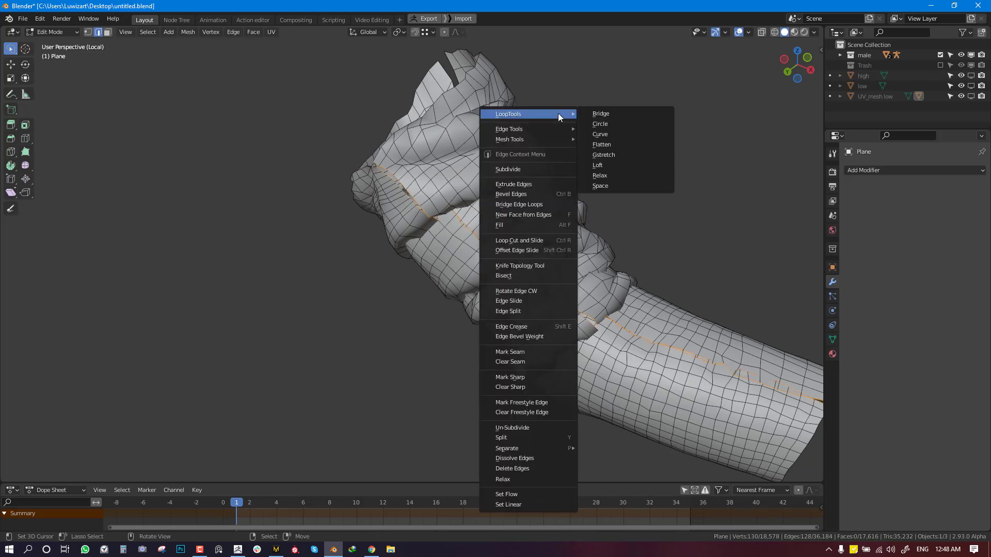
{"action": "left_click", "coordinate": [602, 112]}
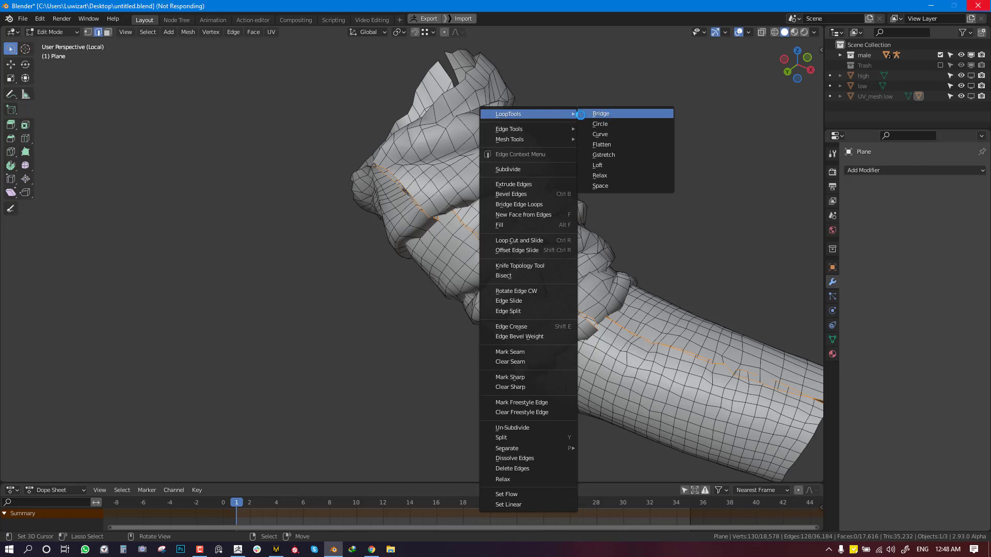
- Select the linked sleeve geometry, leave Edit Mode and return to the front view of the shirt
{"action": "middle_click_drag", "start_coordinate": [666, 240], "coordinate": [548, 287]}
{"action": "key", "text": "ctrl+l"}
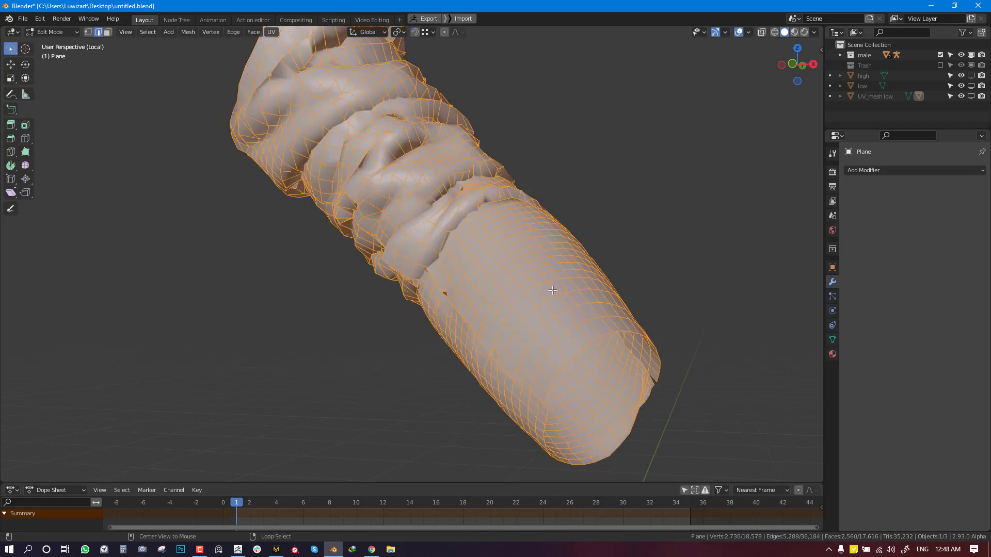
{"action": "key", "text": "Tab"}
{"action": "key", "text": "KP_1"}
{"action": "scroll", "coordinate": [555, 299], "scroll_direction": "up", "scroll_amount": 2}
{"action": "scroll", "coordinate": [545, 146], "scroll_direction": "down", "scroll_amount": 4}
- Check the shirt's normals with the Face Orientation overlay, turn it off again and return to the front view
{"action": "key", "text": "q"}
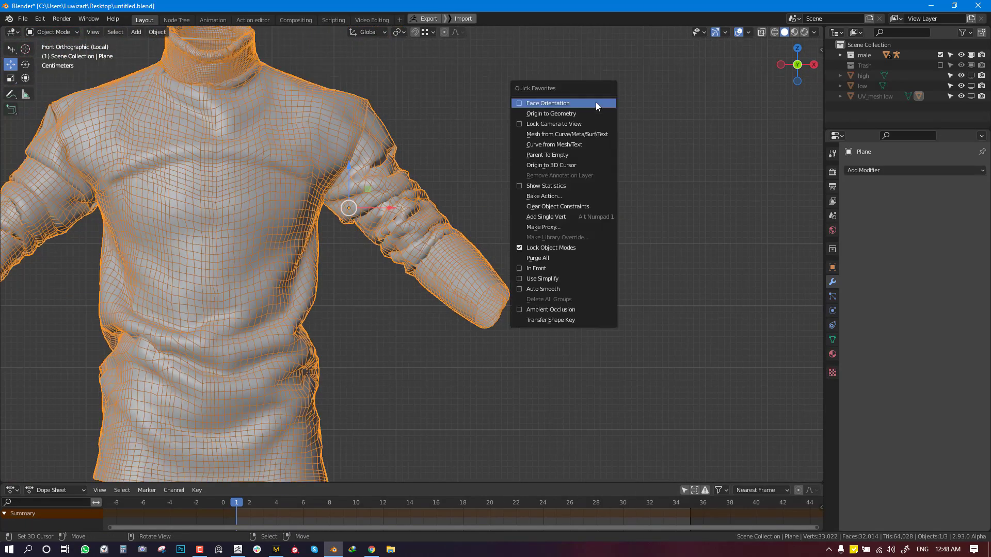
{"action": "left_click", "coordinate": [595, 102]}
{"action": "middle_click_drag", "start_coordinate": [588, 126], "coordinate": [448, 167]}
{"action": "key", "text": "q"}
{"action": "left_click", "coordinate": [447, 165]}
{"action": "key", "text": "KP_1"}
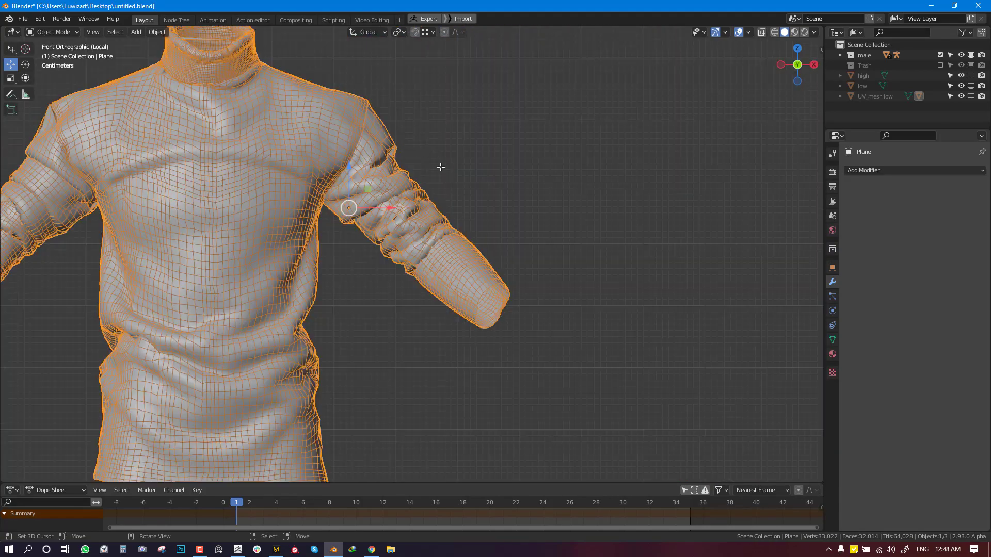
- Enter Edit Mode, isolate both panels of the wearer's left sleeve and clear the selection
{"action": "key", "text": "Tab"}
{"action": "key", "text": "alt+a"}
{"action": "key", "text": "l"}
{"action": "key", "text": "l"}
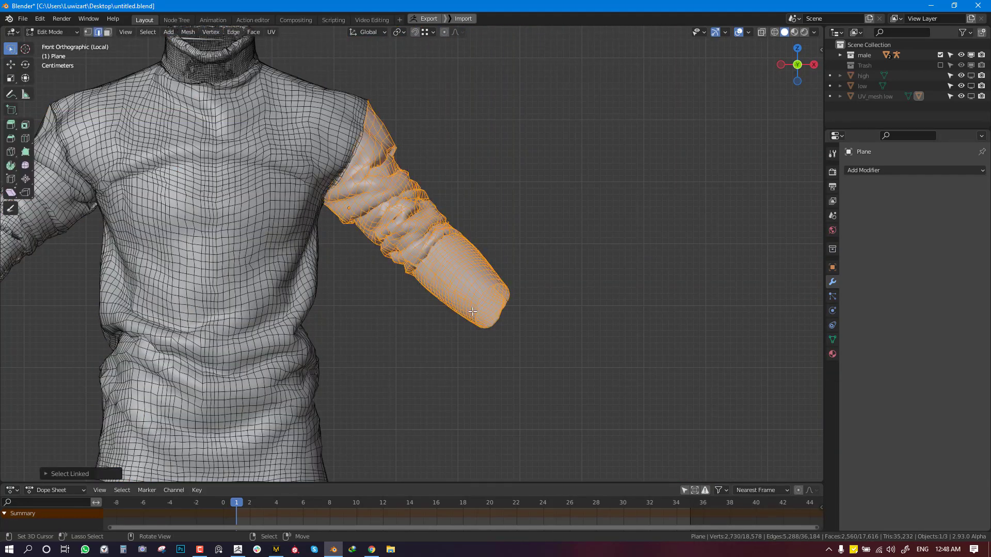
{"action": "key", "text": "shift+h"}
{"action": "scroll", "coordinate": [482, 300], "scroll_direction": "up", "scroll_amount": 3}
{"action": "middle_click_drag", "start_coordinate": [465, 232], "coordinate": [421, 179]}
{"action": "key", "text": "alt+a"}
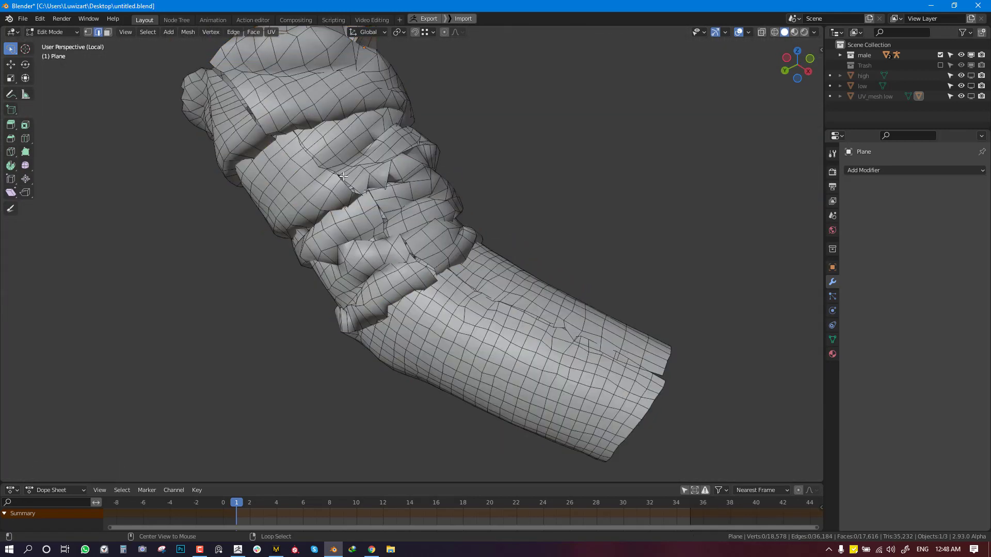
- Select one edge loop of the open sleeve seam and add a Subdivision Surface modifier with On Cage display enabled
{"action": "left_click", "coordinate": [352, 187], "text": "alt"}
{"action": "left_click", "coordinate": [875, 171]}
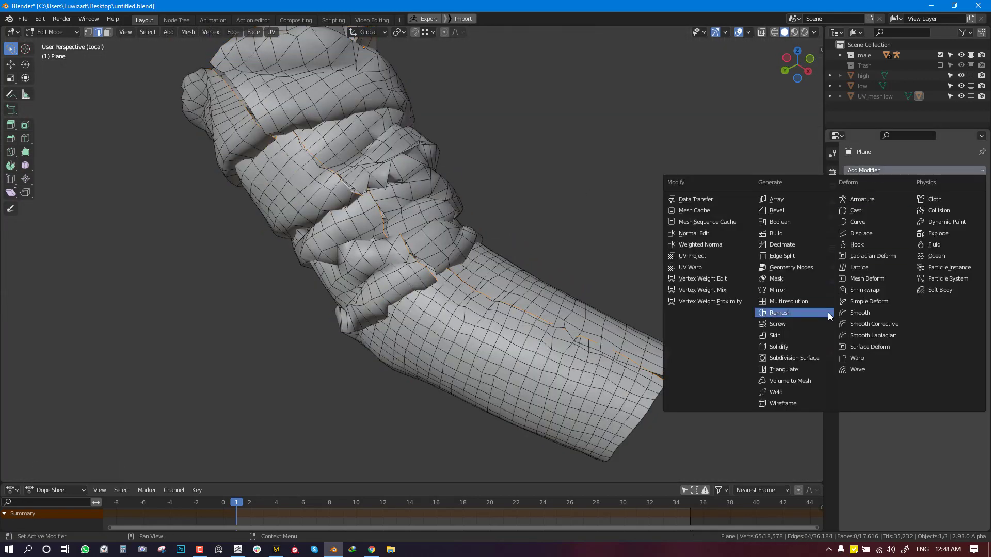
{"action": "left_click", "coordinate": [774, 358]}
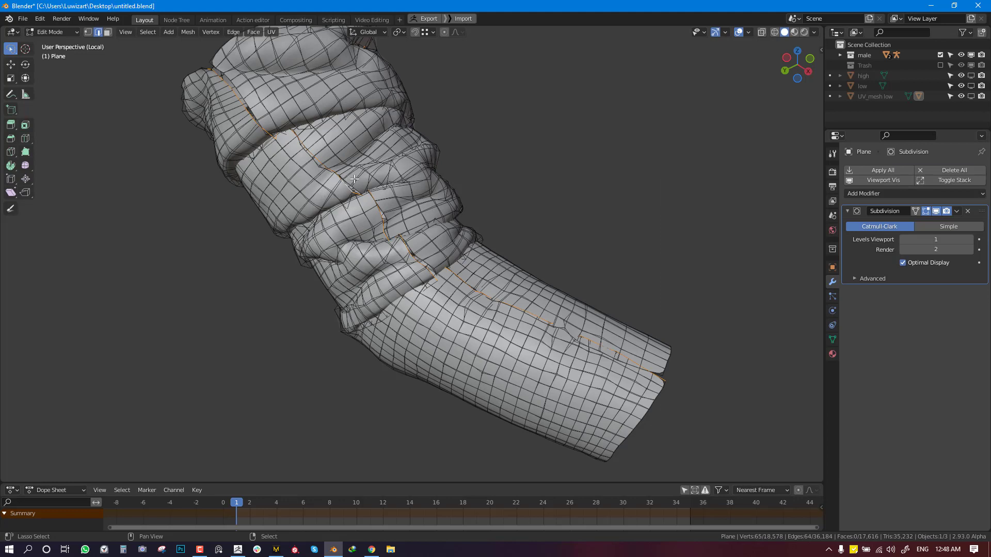
{"action": "left_click", "coordinate": [915, 210]}
{"action": "middle_click_drag", "start_coordinate": [407, 202], "coordinate": [484, 260], "text": "shift"}
{"action": "scroll", "coordinate": [484, 260], "scroll_direction": "up", "scroll_amount": 1}
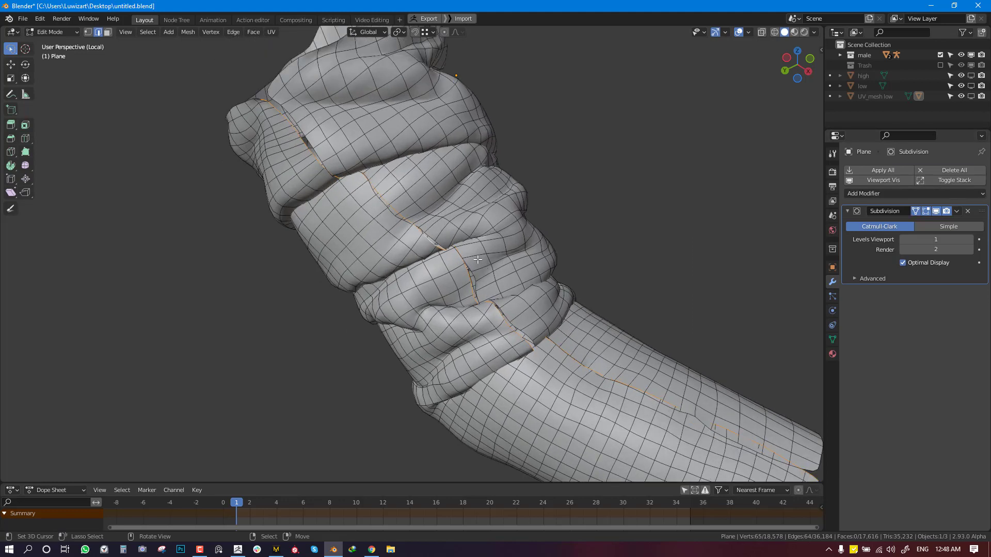
- Add the opposite edge loop of the sleeve seam to the selection and bridge both loops with LoopTools
{"action": "right_click", "coordinate": [473, 277], "text": "alt+shift"}
{"action": "key", "text": "w"}
{"action": "mouse_move", "coordinate": [578, 159]}
{"action": "mouse_move", "coordinate": [567, 137]}
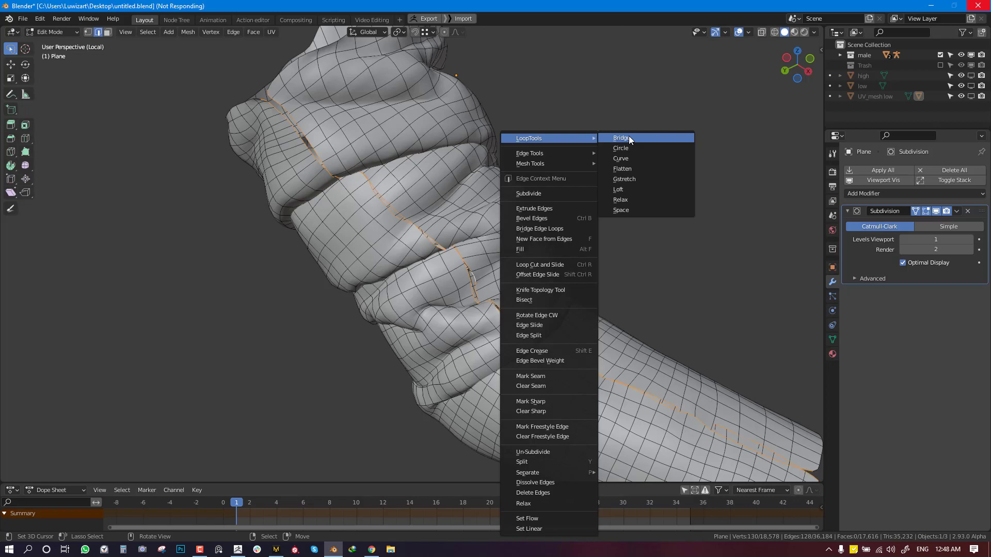
- Select both edge loops of the left sleeve's remaining open seam and bridge them with LoopTools
{"action": "middle_click_drag", "start_coordinate": [629, 140], "coordinate": [367, 234]}
{"action": "right_click", "coordinate": [312, 214]}
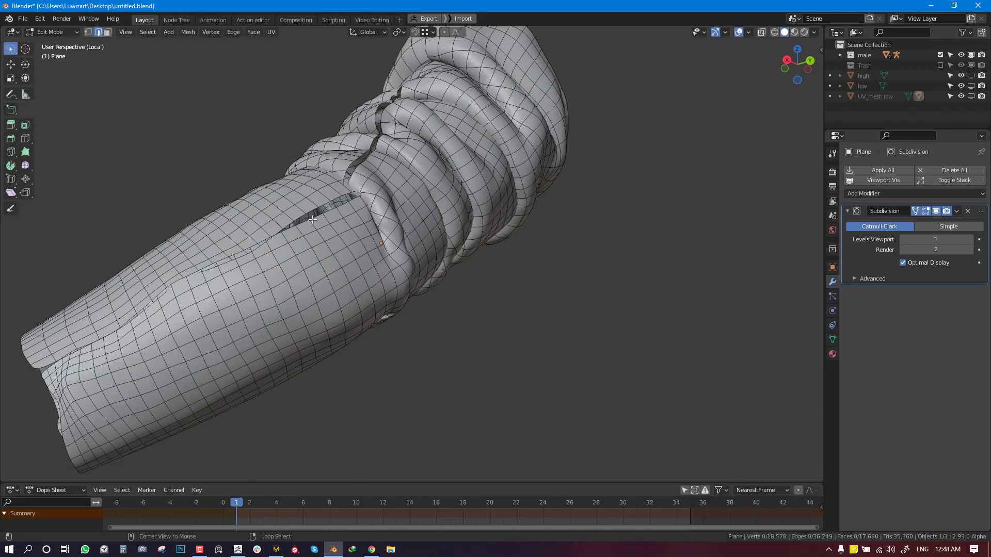
{"action": "right_click", "coordinate": [313, 214], "text": "alt"}
{"action": "key", "text": "ctrl+z"}
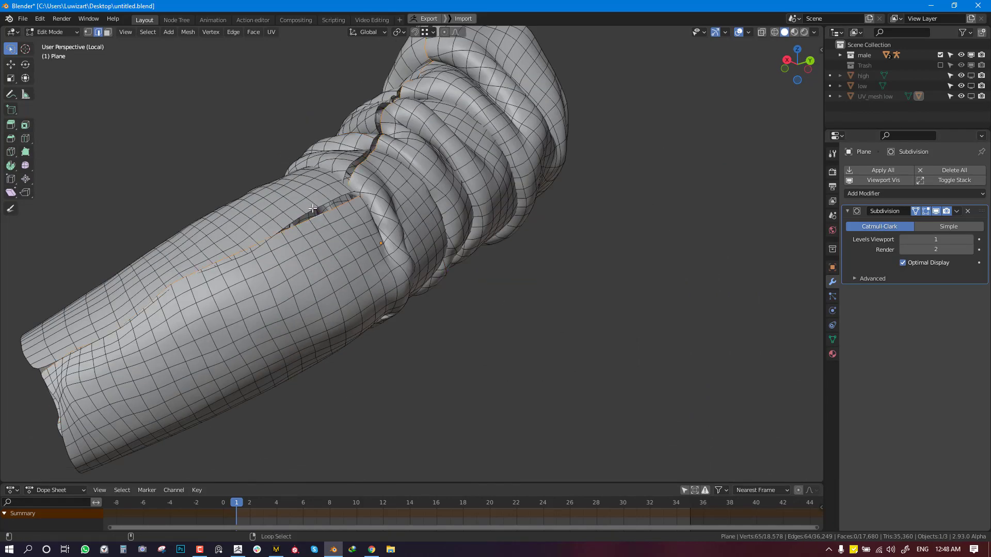
{"action": "right_click", "coordinate": [312, 210], "text": "alt+shift"}
{"action": "middle_click_drag", "start_coordinate": [312, 210], "coordinate": [341, 250]}
{"action": "scroll", "coordinate": [342, 251], "scroll_direction": "up", "scroll_amount": 1}
{"action": "key", "text": "q"}
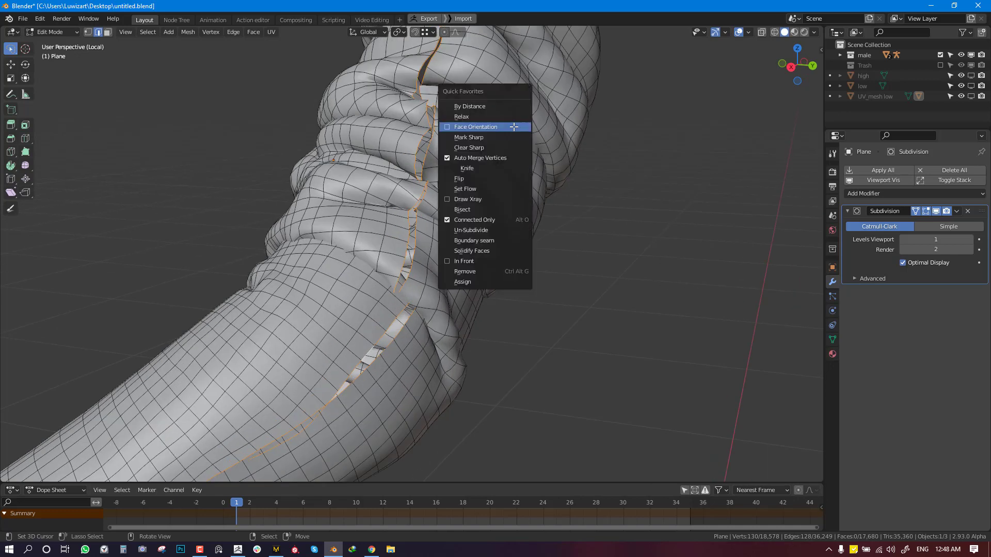
{"action": "key", "text": "w"}
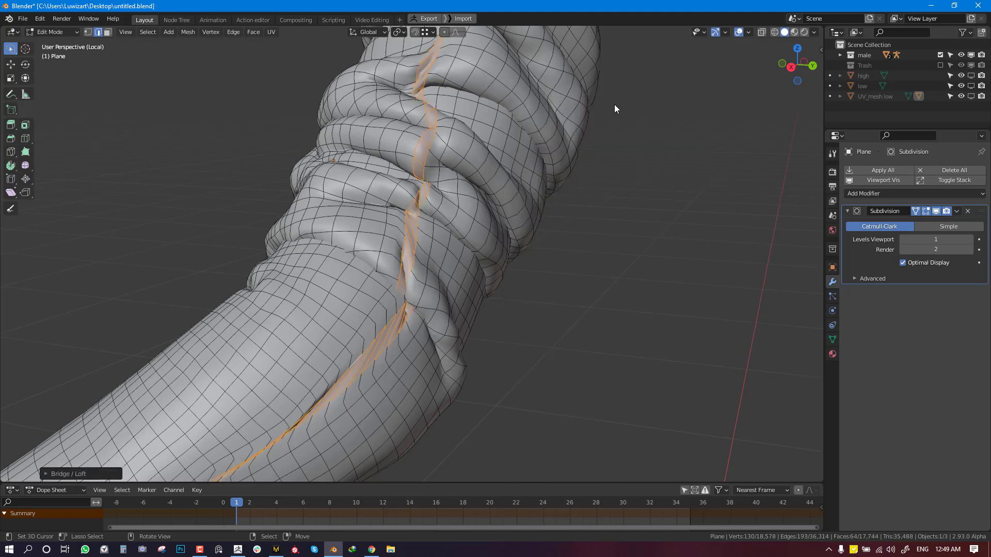
- Leave Edit Mode and inspect the bridged left sleeve on the whole shirt
{"action": "mouse_move", "coordinate": [485, 254]}
{"action": "middle_mouse_down"}
{"action": "mouse_move", "coordinate": [550, 202]}
{"action": "mouse_move", "coordinate": [466, 257]}
{"action": "middle_mouse_up"}
{"action": "key", "text": "Tab"}
{"action": "middle_click_drag", "start_coordinate": [404, 293], "coordinate": [521, 231]}
{"action": "key", "text": "shift+w"}
{"action": "scroll", "coordinate": [554, 274], "scroll_direction": "down", "scroll_amount": 4}
{"action": "scroll", "coordinate": [500, 225], "scroll_direction": "up", "scroll_amount": 2}
{"action": "middle_click_drag", "start_coordinate": [509, 233], "coordinate": [473, 265]}
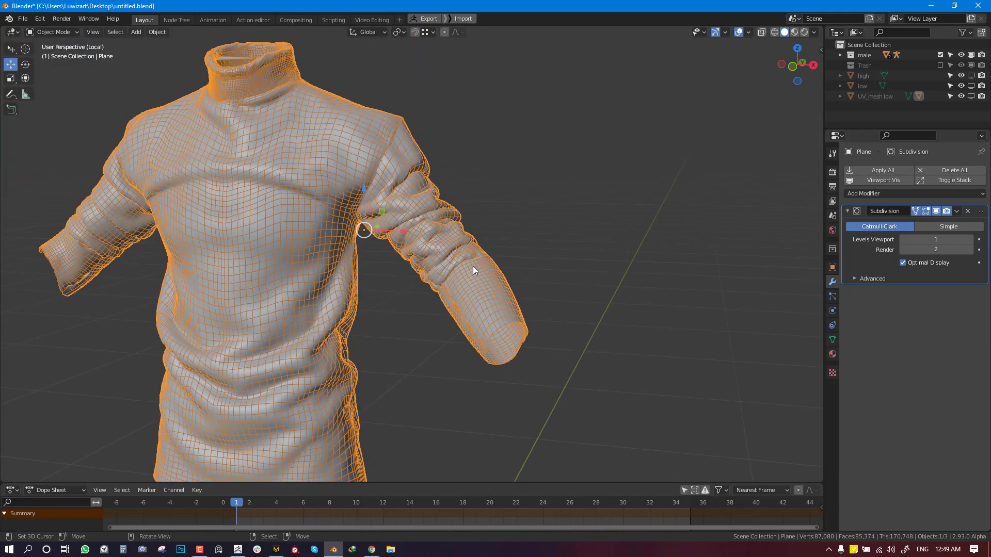
- Reveal the hidden geometry in Edit Mode and isolate both panels of the wearer's right sleeve with nothing selected
{"action": "key", "text": "Tab"}
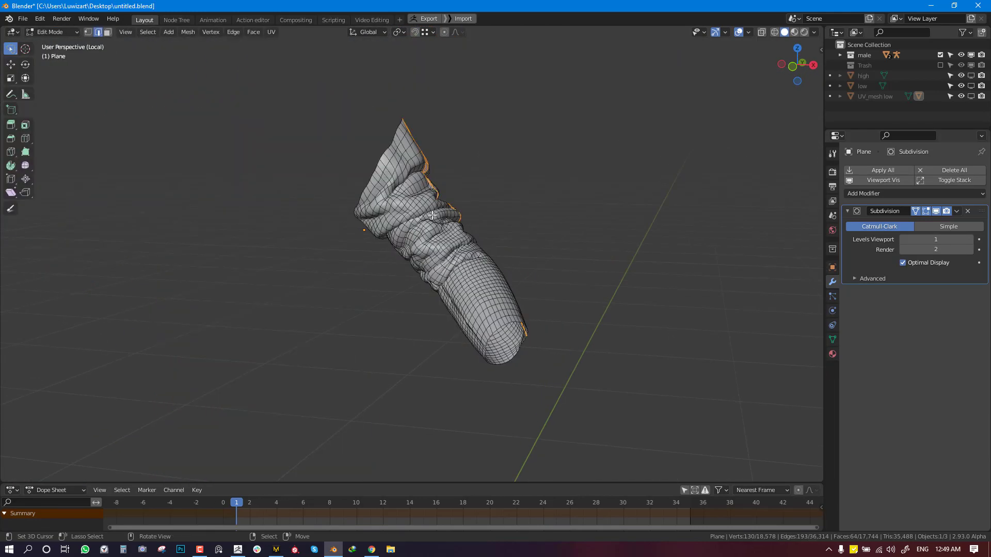
{"action": "key", "text": "alt+h"}
{"action": "middle_click_drag", "start_coordinate": [249, 232], "coordinate": [332, 233]}
{"action": "key", "text": "alt+a"}
{"action": "key", "text": "l"}
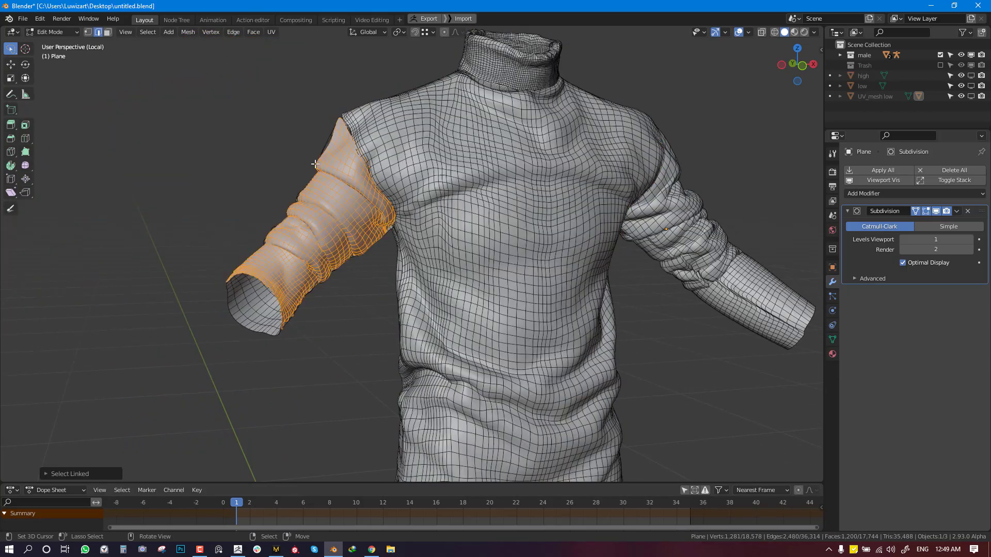
{"action": "key", "text": "l"}
{"action": "middle_click_drag", "start_coordinate": [338, 173], "coordinate": [447, 191]}
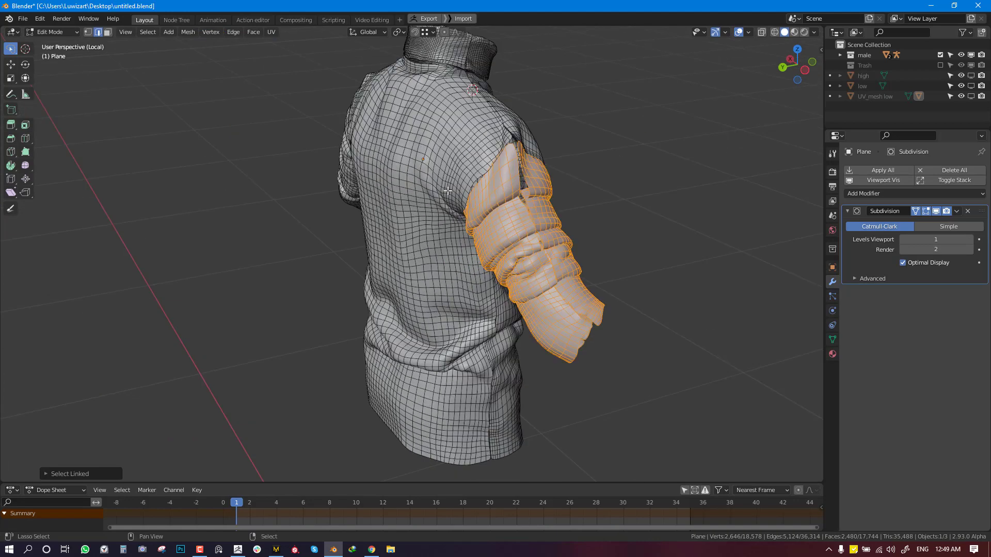
{"action": "key", "text": "shift+h"}
{"action": "middle_click_drag", "start_coordinate": [560, 207], "coordinate": [540, 202]}
{"action": "scroll", "coordinate": [539, 180], "scroll_direction": "up", "scroll_amount": 2}
{"action": "key", "text": "alt+a"}
- Select the two edge loops along the right sleeve's outer open seam and bridge them with LoopTools
{"action": "right_click", "coordinate": [541, 159], "text": "alt"}
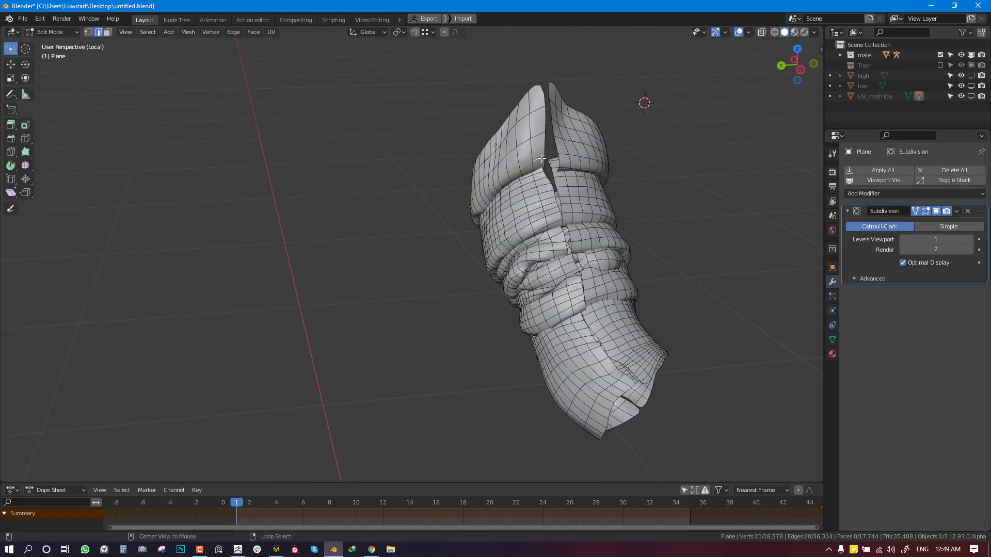
{"action": "right_click", "coordinate": [546, 157], "text": "alt"}
{"action": "right_click", "coordinate": [552, 148], "text": "alt+shift"}
{"action": "middle_click_drag", "start_coordinate": [594, 129], "coordinate": [591, 116]}
{"action": "key", "text": "w"}
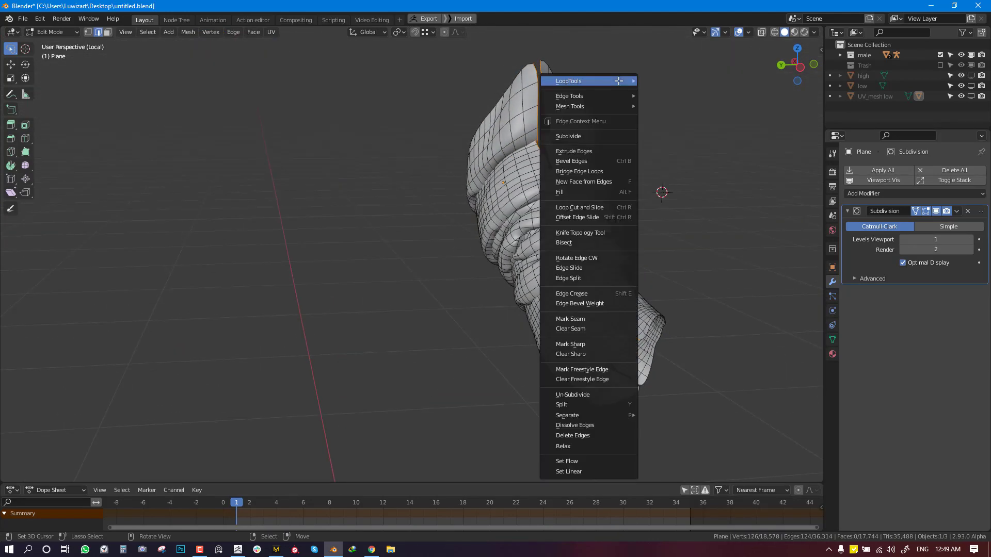
{"action": "mouse_move", "coordinate": [618, 81]}
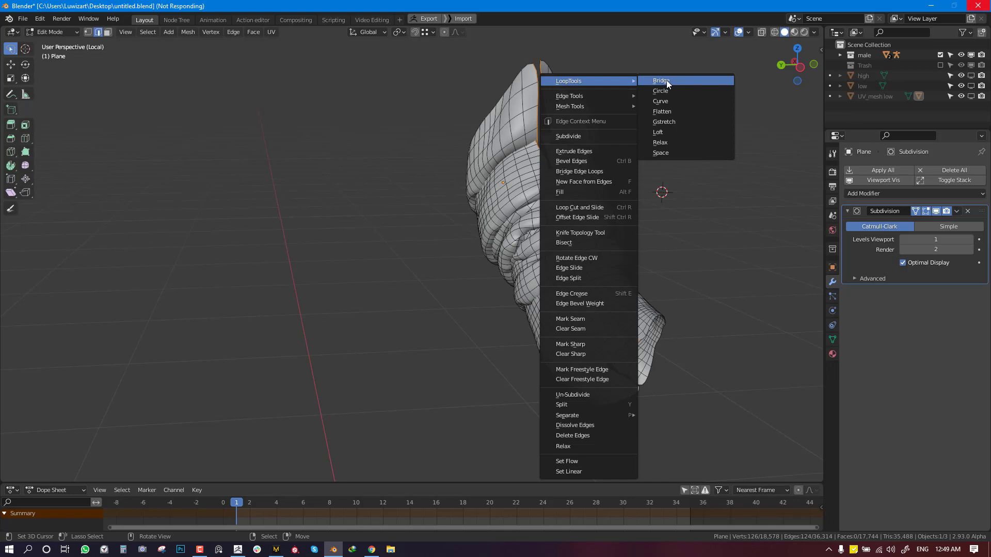
- Select both edge loops along the remaining open seam on the other side of the right sleeve
{"action": "middle_click_drag", "start_coordinate": [616, 124], "coordinate": [326, 206]}
{"action": "left_click", "coordinate": [289, 227], "text": "alt"}
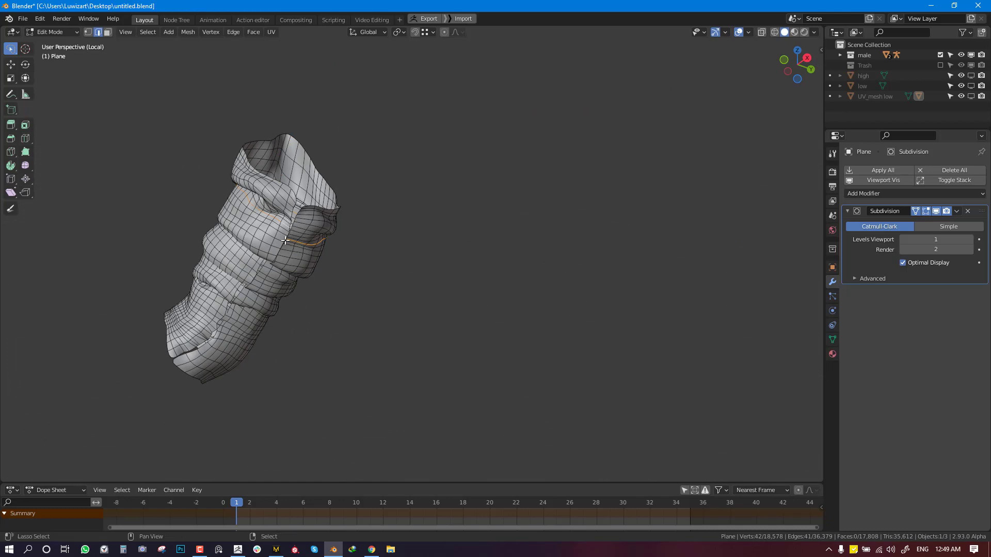
{"action": "middle_click_drag", "start_coordinate": [285, 240], "coordinate": [419, 242], "text": "shift"}
{"action": "scroll", "coordinate": [419, 241], "scroll_direction": "up", "scroll_amount": 4}
{"action": "scroll", "coordinate": [415, 311], "scroll_direction": "down", "scroll_amount": 1}
{"action": "right_click", "coordinate": [399, 281], "text": "alt+shift"}
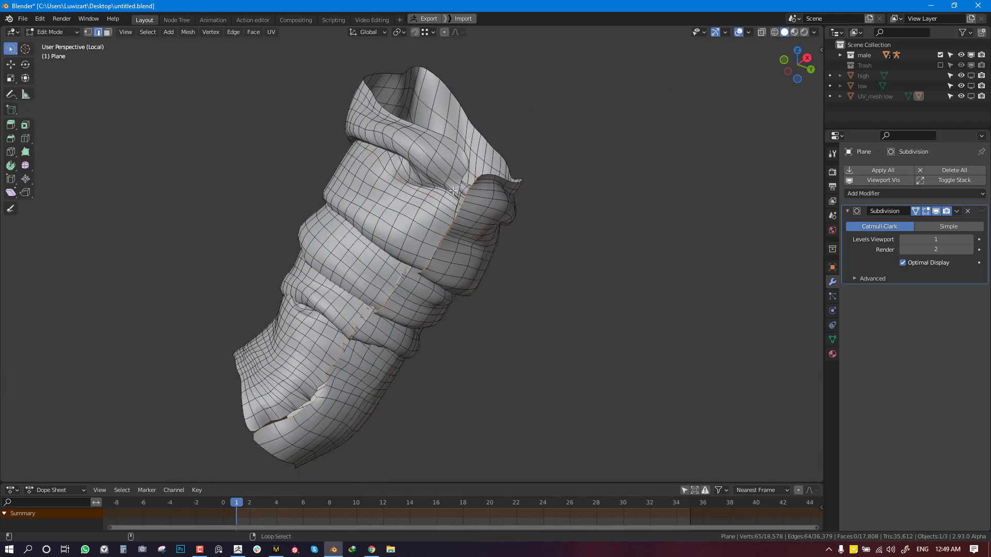
{"action": "left_click", "coordinate": [466, 170], "text": "alt+shift"}
- Try to bridge the two selected seam loops with LoopTools and undo the bridge
{"action": "right_click", "coordinate": [466, 170]}
{"action": "mouse_move", "coordinate": [490, 102]}
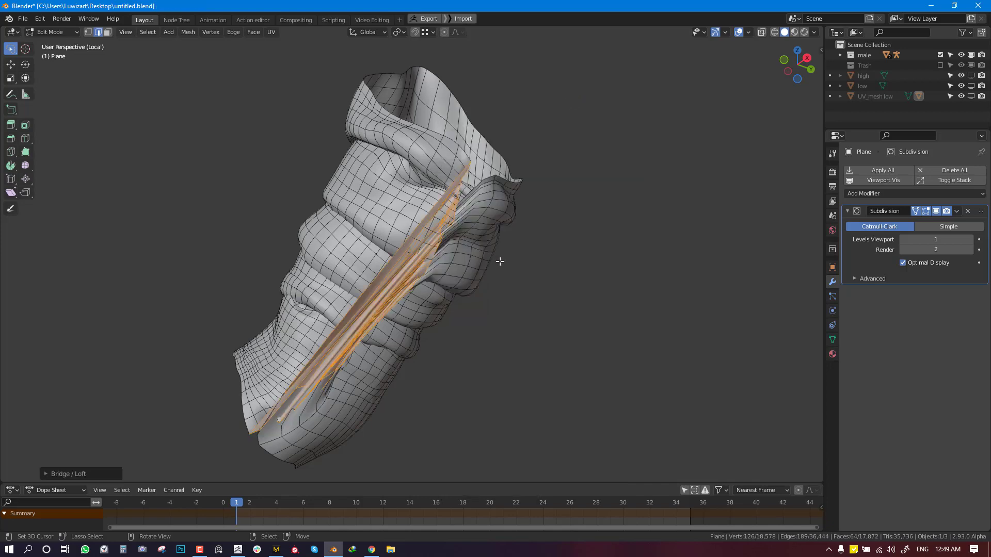
{"action": "middle_click_drag", "start_coordinate": [499, 262], "coordinate": [485, 246]}
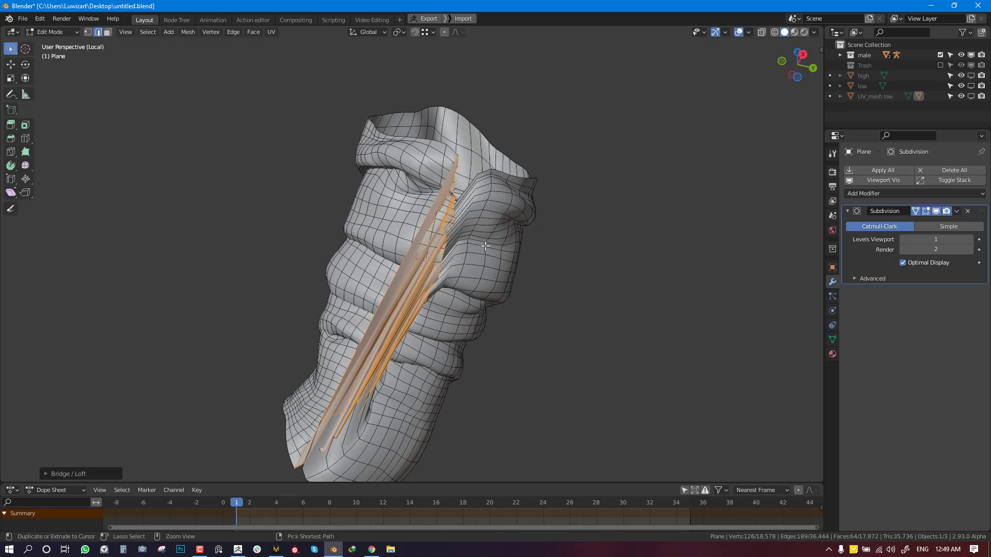
{"action": "key", "text": "ctrl+z"}
- Bridge the two selected seam loops of the right sleeve with LoopTools and enable Reverse
{"action": "middle_click_drag", "start_coordinate": [508, 183], "coordinate": [542, 150]}
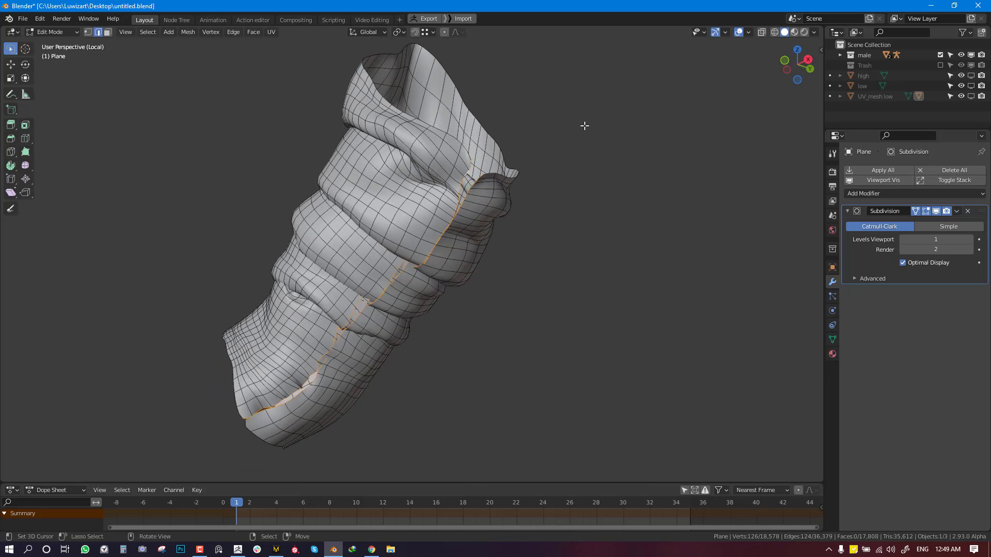
{"action": "key", "text": "F4"}
{"action": "key", "text": "w"}
{"action": "mouse_move", "coordinate": [549, 142]}
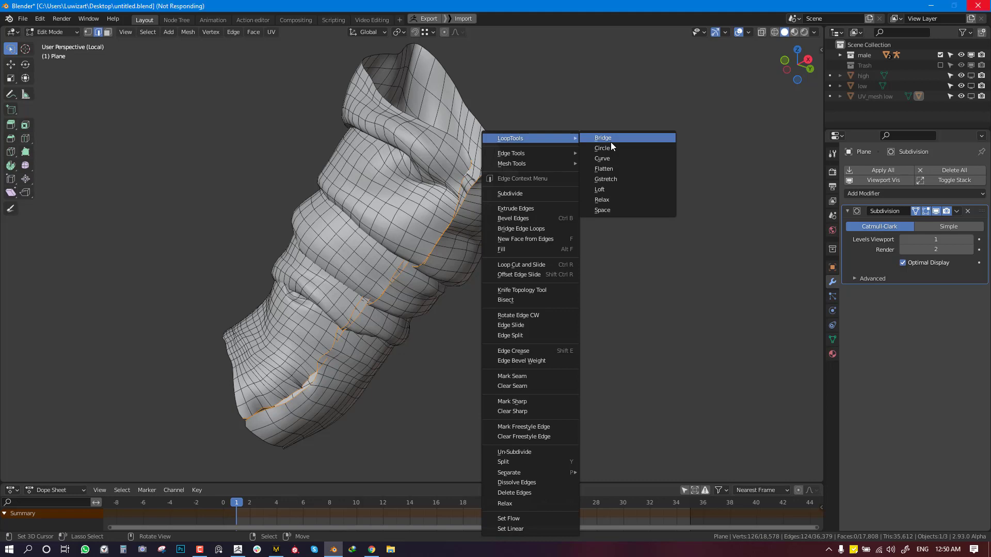
{"action": "key", "text": "F9"}
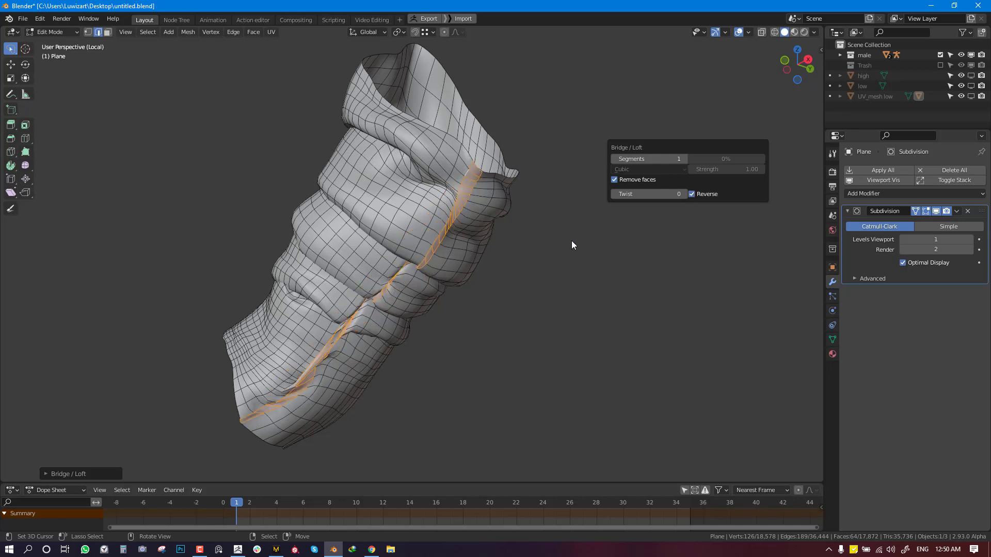
- Clear the selection and examine the bridged seams of the right sleeve from the shoulder to the cuff
{"action": "middle_click_drag", "start_coordinate": [571, 241], "coordinate": [599, 287]}
{"action": "key", "text": "Tab"}
{"action": "scroll", "coordinate": [459, 245], "scroll_direction": "down", "scroll_amount": 5}
{"action": "key", "text": "Tab"}
{"action": "scroll", "coordinate": [398, 253], "scroll_direction": "up", "scroll_amount": 7}
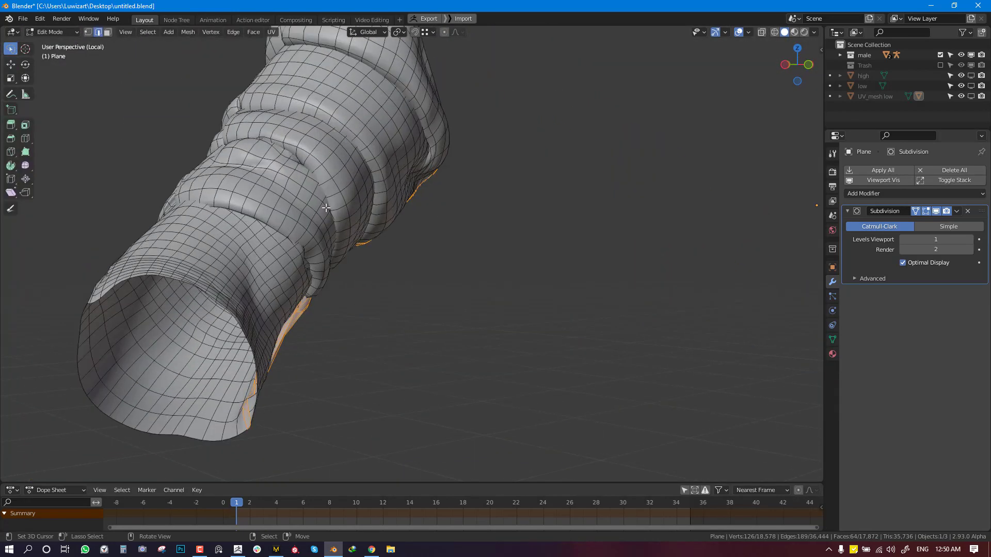
{"action": "middle_click_drag", "start_coordinate": [310, 351], "coordinate": [389, 224]}
{"action": "key", "text": "alt+a"}
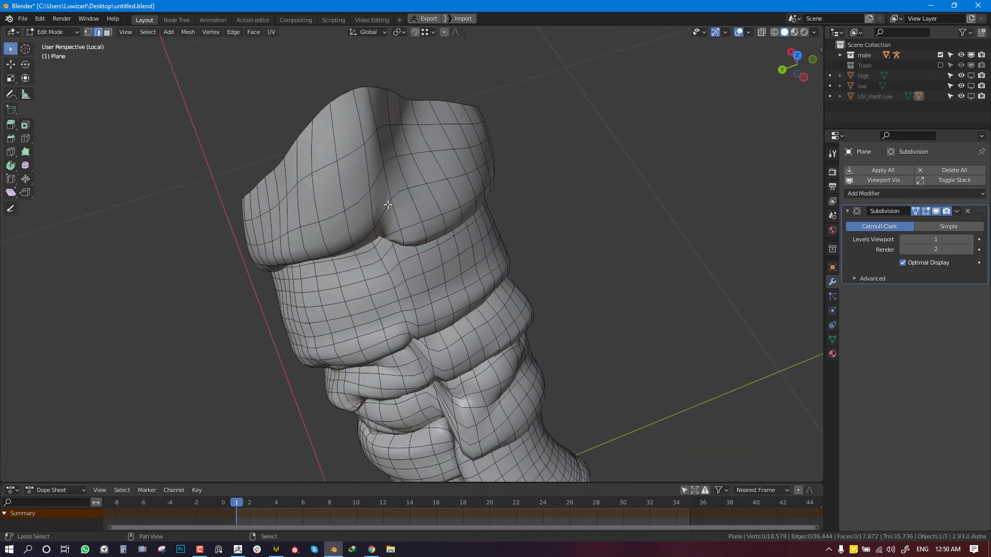
{"action": "scroll", "coordinate": [449, 305], "scroll_direction": "down", "scroll_amount": 3}
{"action": "middle_click_drag", "start_coordinate": [454, 312], "coordinate": [462, 266]}
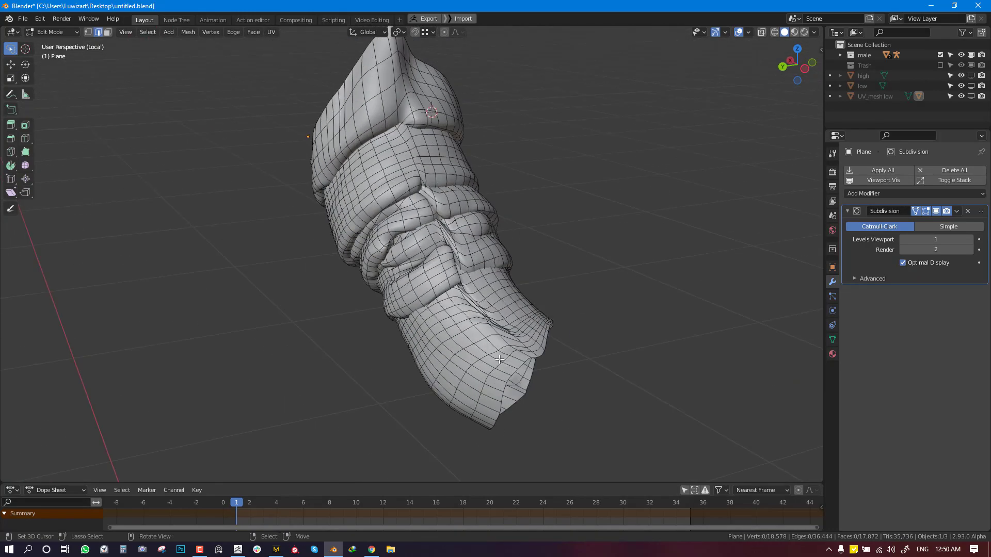
{"action": "key", "text": "l"}
{"action": "middle_click_drag", "start_coordinate": [498, 359], "coordinate": [465, 339]}
{"action": "scroll", "coordinate": [433, 318], "scroll_direction": "up", "scroll_amount": 3}
{"action": "key", "text": "alt+a"}
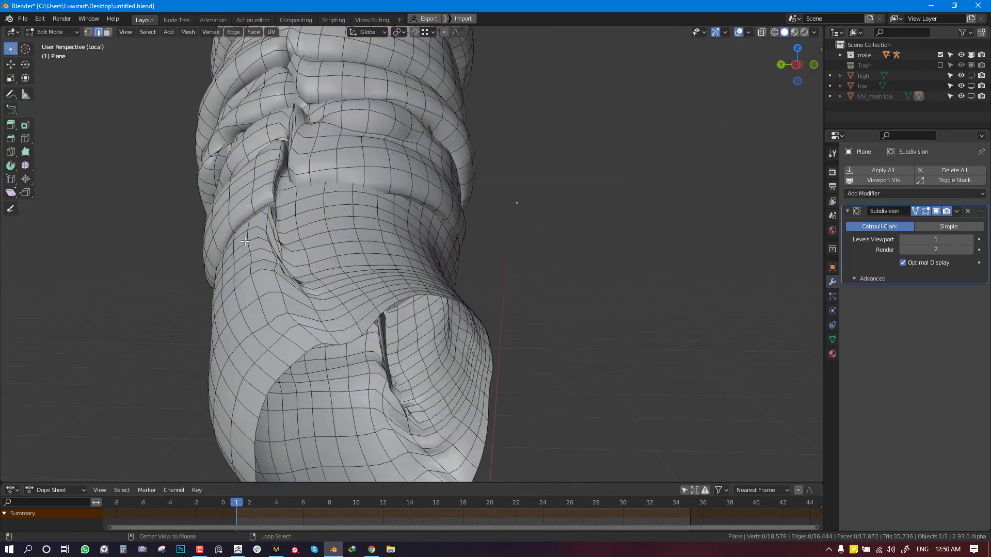
{"action": "middle_click_drag", "start_coordinate": [246, 241], "coordinate": [228, 311]}
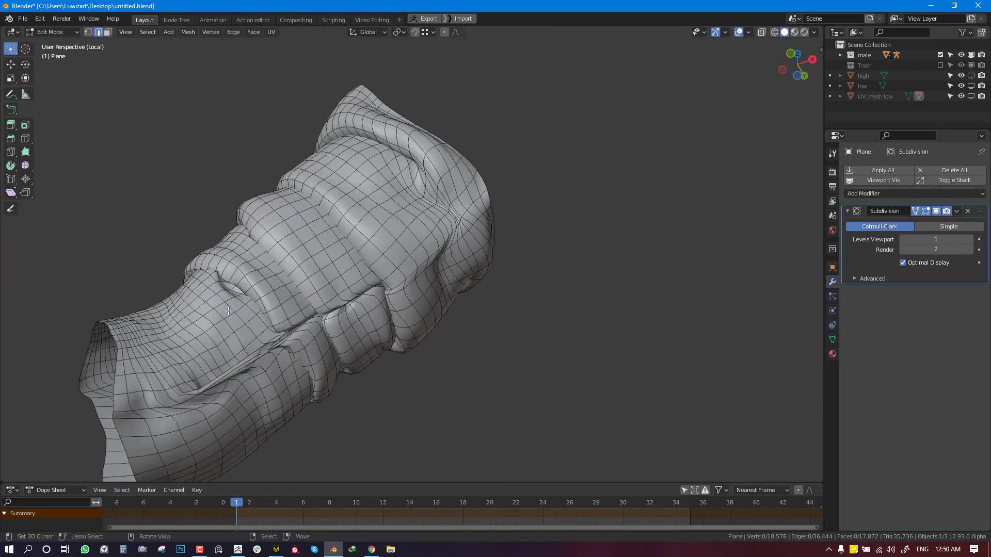
- Check the right sleeve's bridged seam in Sculpt Mode and return to Object Mode
{"action": "mouse_move", "coordinate": [236, 360]}
{"action": "middle_mouse_down"}
{"action": "mouse_move", "coordinate": [246, 398]}
{"action": "mouse_move", "coordinate": [331, 301]}
{"action": "mouse_move", "coordinate": [398, 252]}
{"action": "mouse_move", "coordinate": [379, 212]}
{"action": "middle_mouse_up"}
{"action": "key", "text": "Tab"}
{"action": "scroll", "coordinate": [398, 252], "scroll_direction": "up", "scroll_amount": 1}
{"action": "key", "text": "ctrl+Tab"}
{"action": "left_click", "coordinate": [407, 356]}
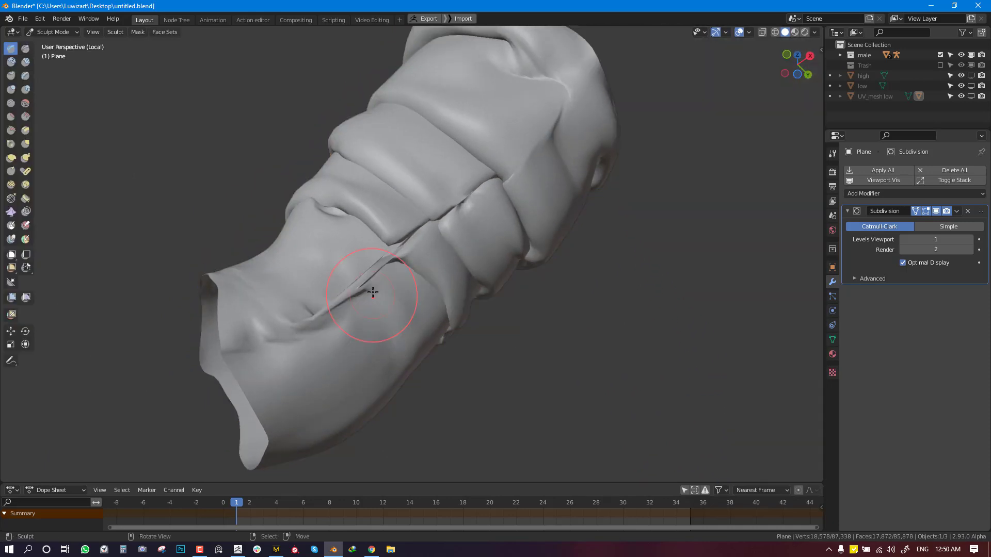
{"action": "mouse_move", "coordinate": [353, 303]}
{"action": "middle_mouse_down"}
{"action": "mouse_move", "coordinate": [398, 341]}
{"action": "mouse_move", "coordinate": [381, 341]}
{"action": "middle_mouse_up"}
{"action": "key", "text": "ctrl+Tab"}
{"action": "left_click", "coordinate": [326, 322]}
- Deselect the shirt object and inspect the whole garment from the front
{"action": "scroll", "coordinate": [406, 213], "scroll_direction": "down", "scroll_amount": 5}
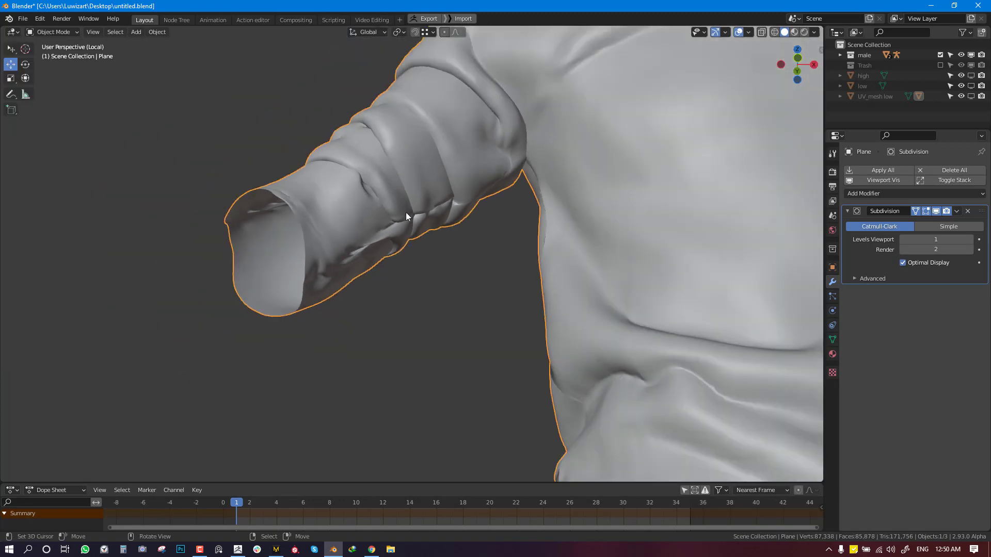
{"action": "mouse_move", "coordinate": [407, 215]}
{"action": "middle_mouse_down"}
{"action": "mouse_move", "coordinate": [451, 269]}
{"action": "mouse_move", "coordinate": [397, 385]}
{"action": "middle_mouse_up"}
{"action": "key", "text": "alt+a"}
{"action": "middle_click_drag", "start_coordinate": [464, 223], "coordinate": [423, 194]}
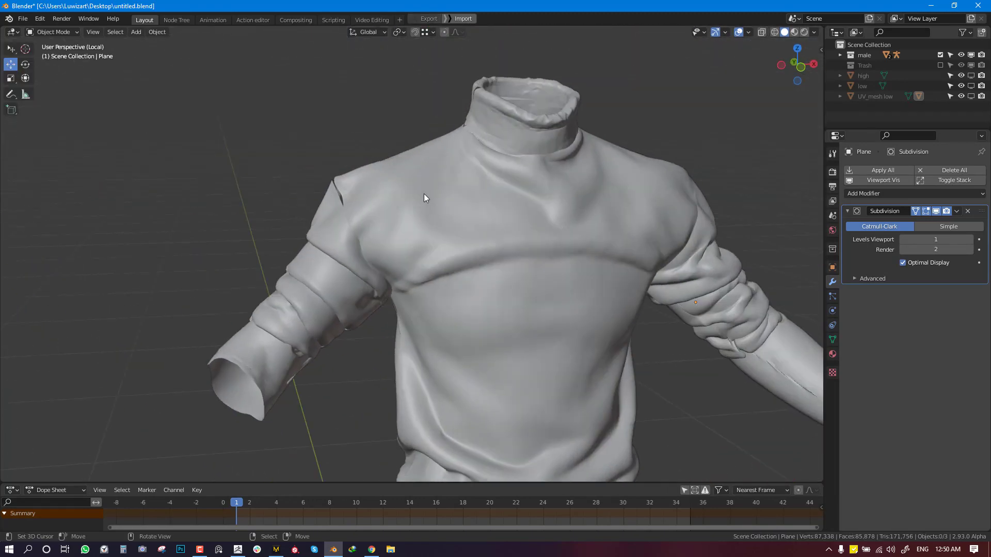
{"action": "scroll", "coordinate": [424, 193], "scroll_direction": "down", "scroll_amount": 1}
- Reveal the hidden geometry in Edit Mode and isolate the front and back body panels of the shirt
{"action": "key", "text": "Tab"}
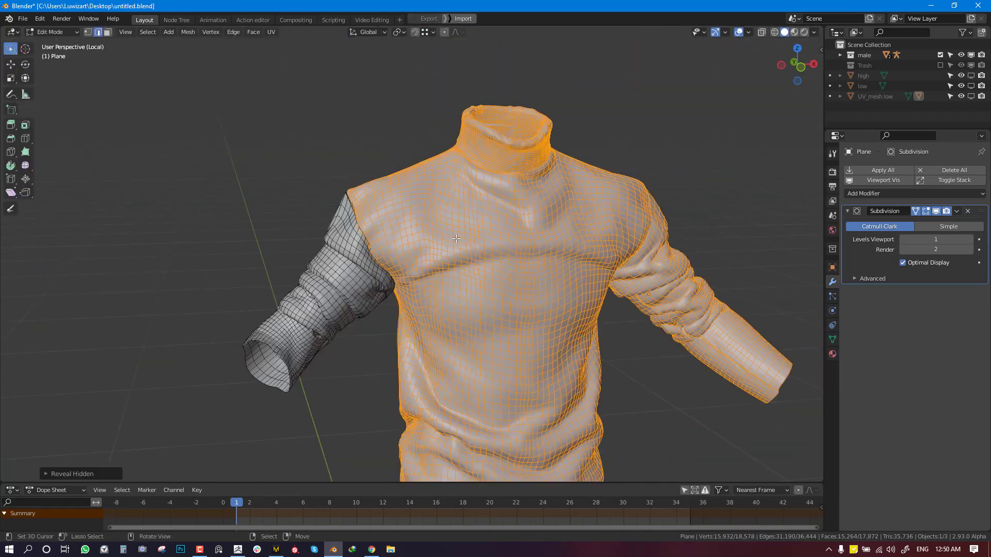
{"action": "key", "text": "l"}
{"action": "middle_click_drag", "start_coordinate": [451, 212], "coordinate": [429, 163]}
{"action": "key", "text": "l"}
{"action": "key", "text": "shift+h"}
{"action": "scroll", "coordinate": [428, 163], "scroll_direction": "up", "scroll_amount": 2}
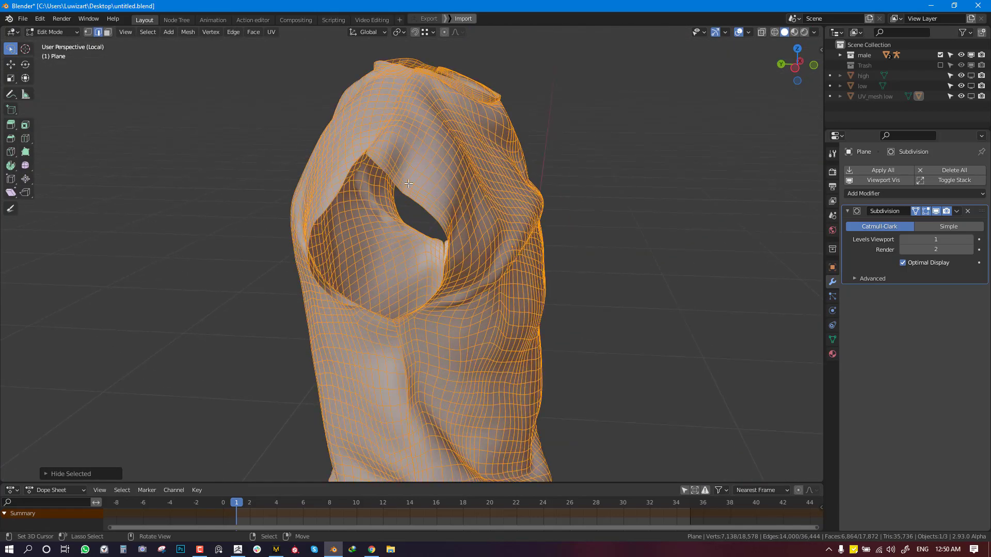
- Select the two facing side-seam edge loops between the front and back body panels, below the armhole, in wireframe
{"action": "middle_click_drag", "start_coordinate": [382, 137], "coordinate": [382, 185]}
{"action": "scroll", "coordinate": [400, 155], "scroll_direction": "up", "scroll_amount": 2}
{"action": "key", "text": "alt+a"}
{"action": "left_click", "coordinate": [382, 185], "text": "alt"}
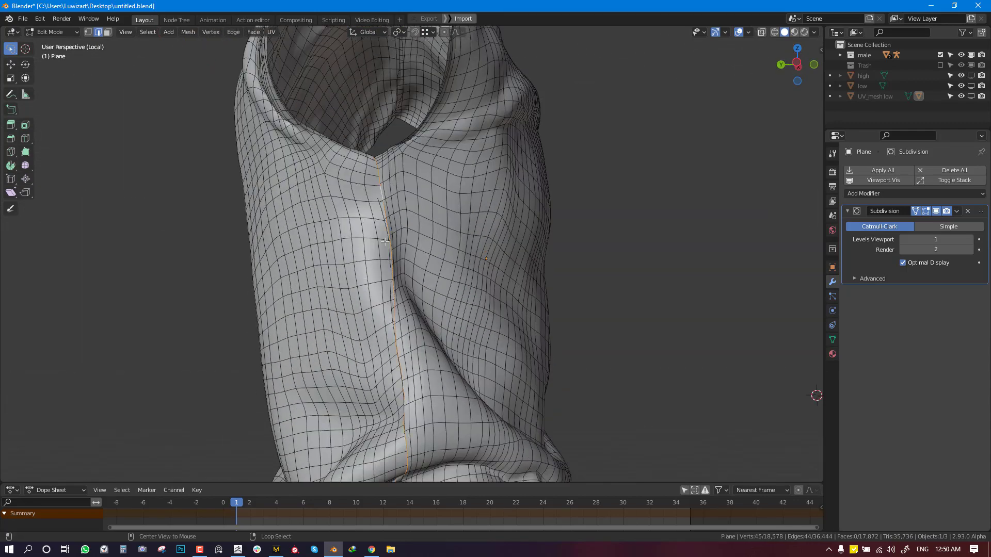
{"action": "key", "text": "shift+z"}
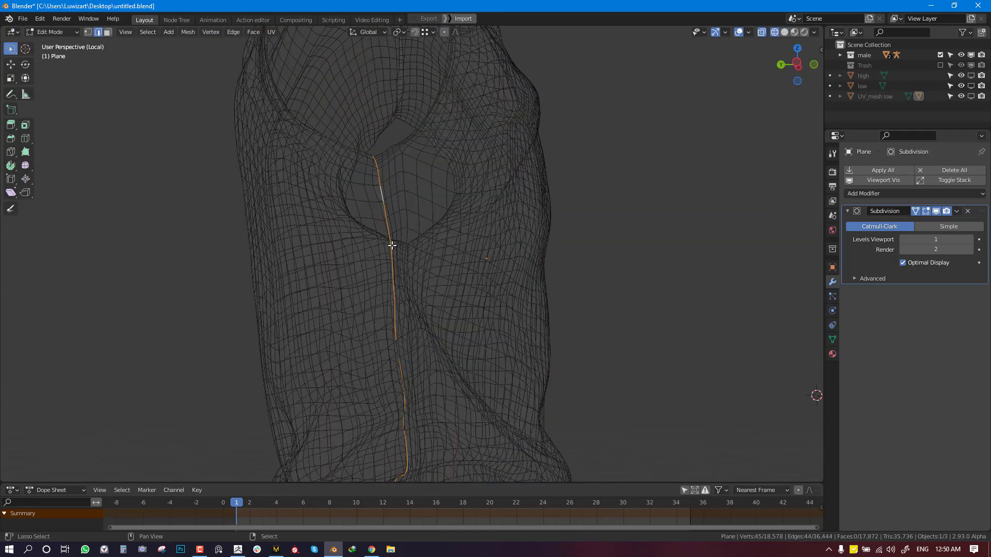
{"action": "middle_click_drag", "start_coordinate": [391, 312], "coordinate": [401, 250]}
{"action": "left_click", "coordinate": [389, 204], "text": "alt+shift"}
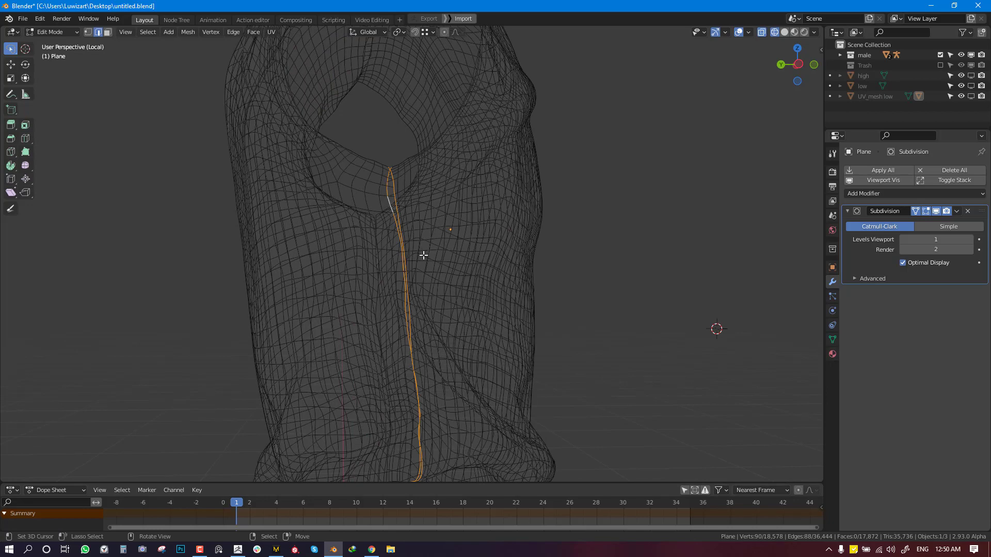
{"action": "right_click", "coordinate": [492, 131]}
{"action": "right_click", "coordinate": [635, 114]}
- Enable the Trash collection, show UV_mesh low in the viewport and select it
{"action": "mouse_move", "coordinate": [636, 114]}
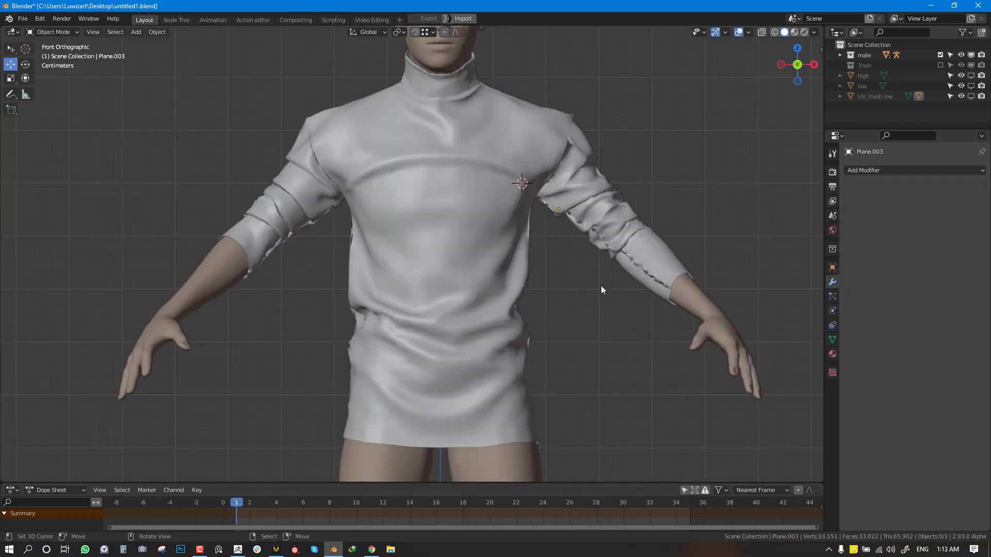
{"action": "middle_click_drag", "start_coordinate": [573, 257], "coordinate": [550, 279]}
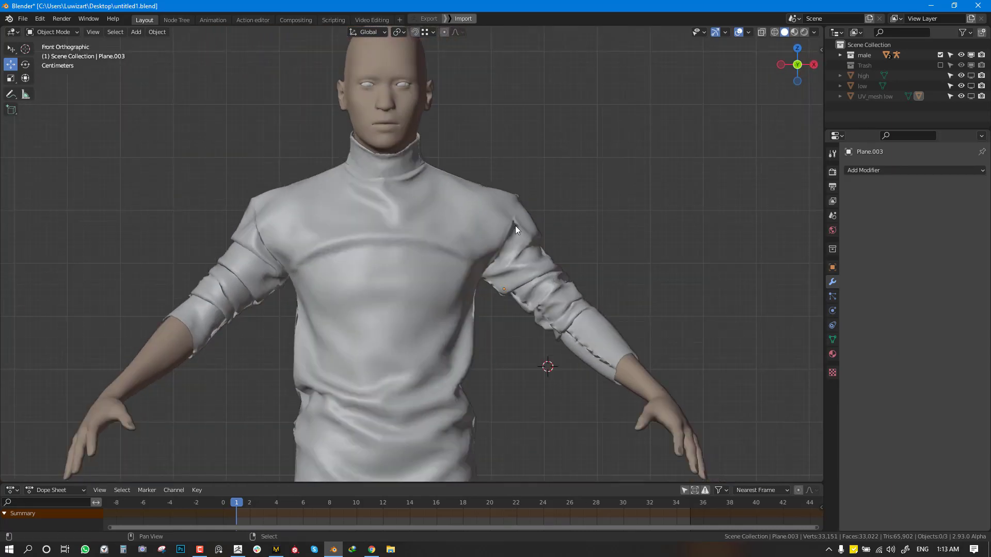
{"action": "middle_click_drag", "start_coordinate": [515, 225], "coordinate": [394, 201], "text": "shift"}
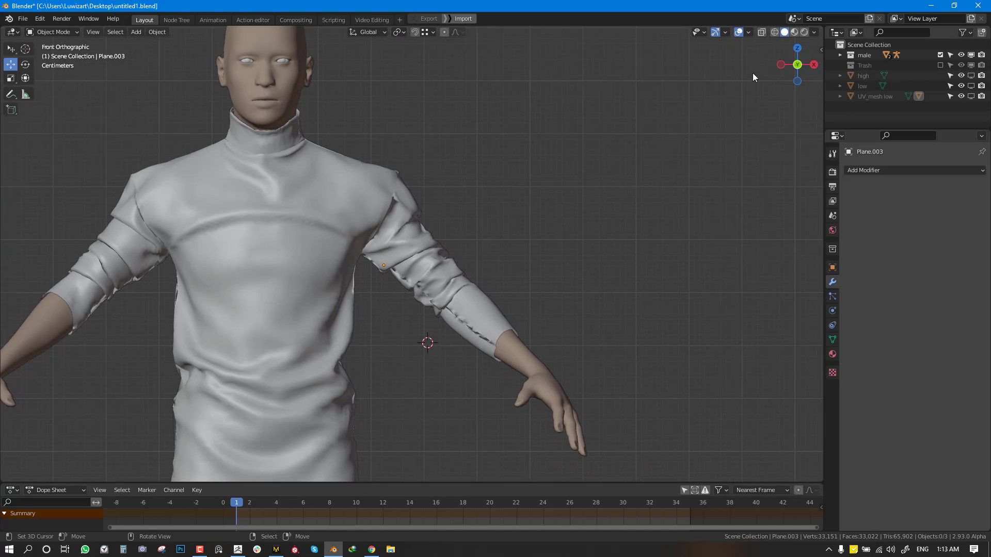
{"action": "left_click", "coordinate": [940, 65]}
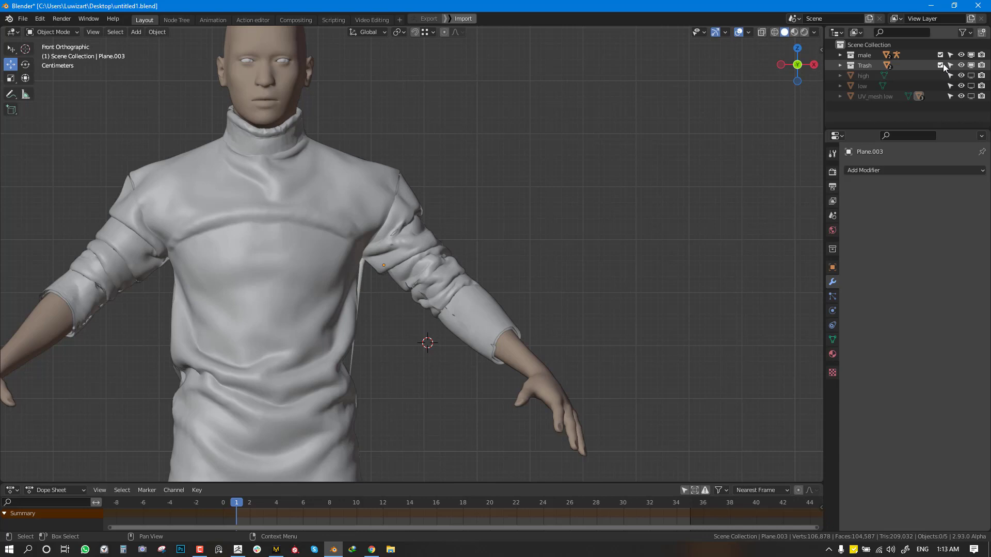
{"action": "left_click", "coordinate": [970, 96]}
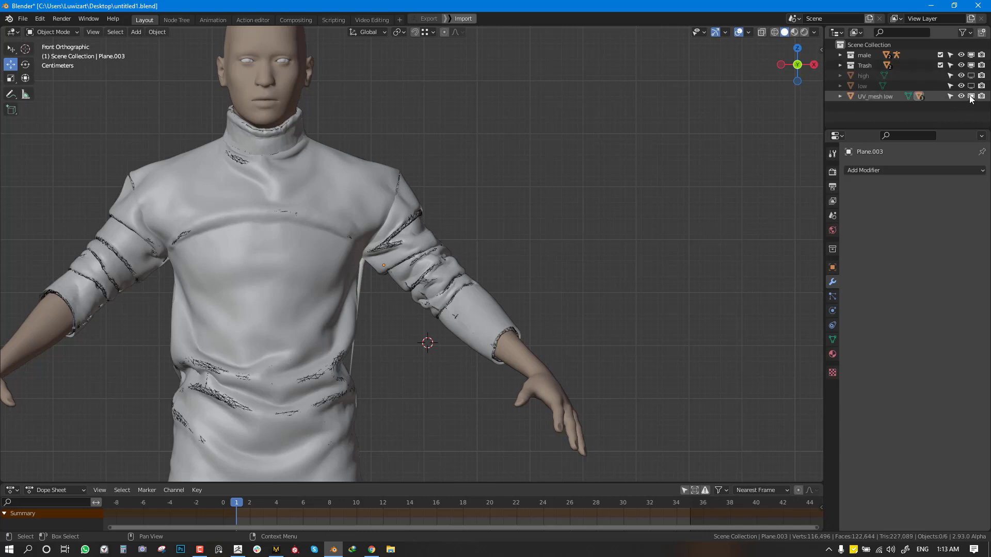
{"action": "left_click", "coordinate": [896, 96]}
{"action": "scroll", "coordinate": [444, 207], "scroll_direction": "down", "scroll_amount": 1}
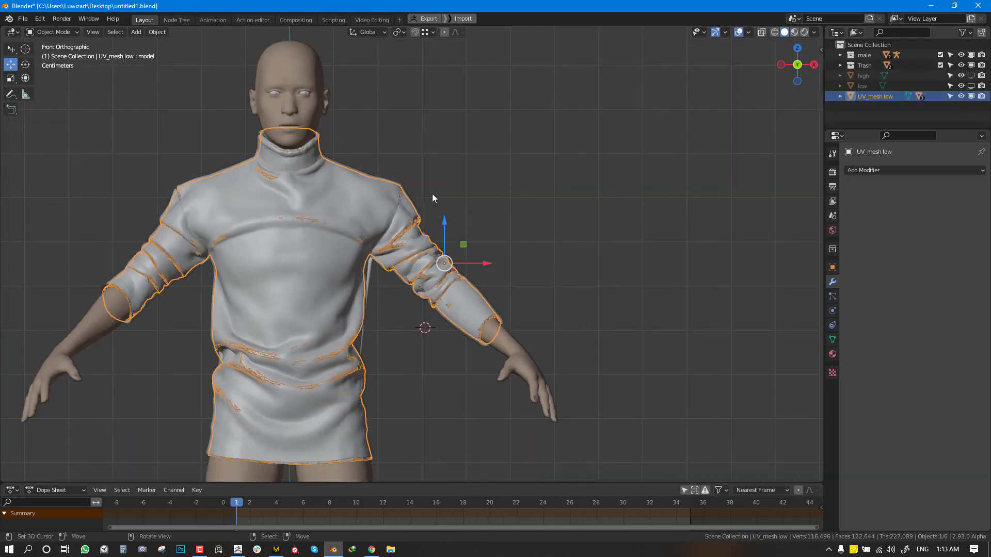
- Select the Trash collection's objects together with UV_mesh low and isolate them in local view
{"action": "left_click", "coordinate": [867, 67], "text": "shift"}
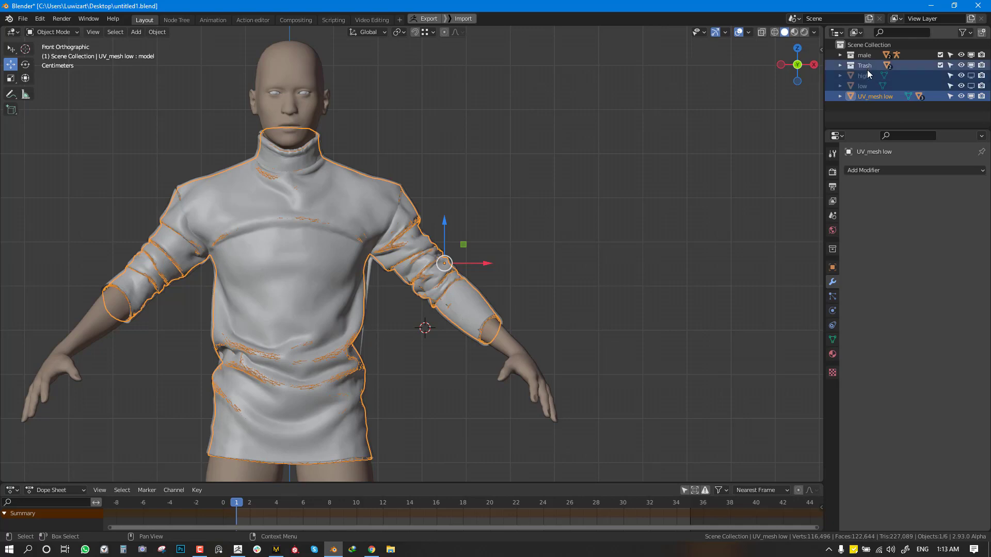
{"action": "left_click", "coordinate": [868, 96]}
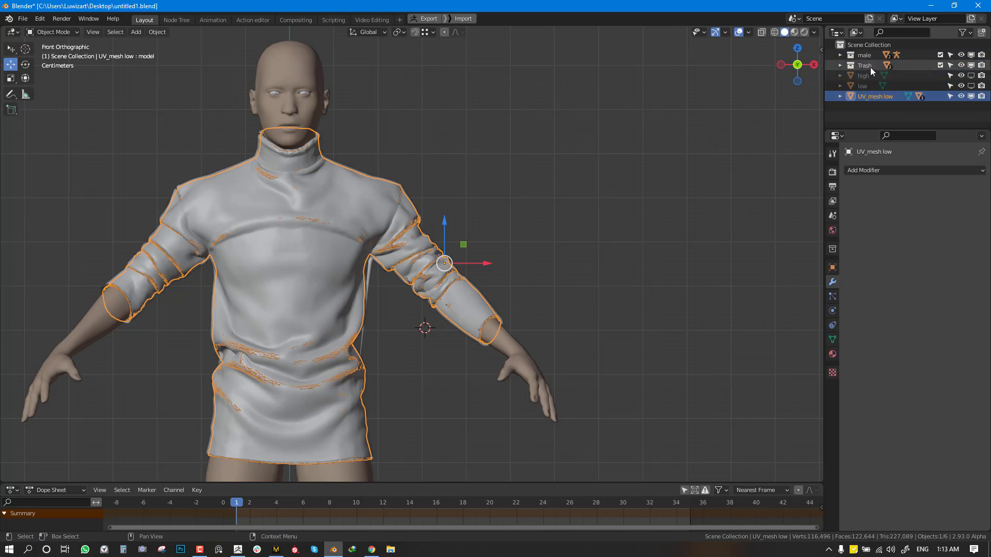
{"action": "right_click", "coordinate": [870, 67]}
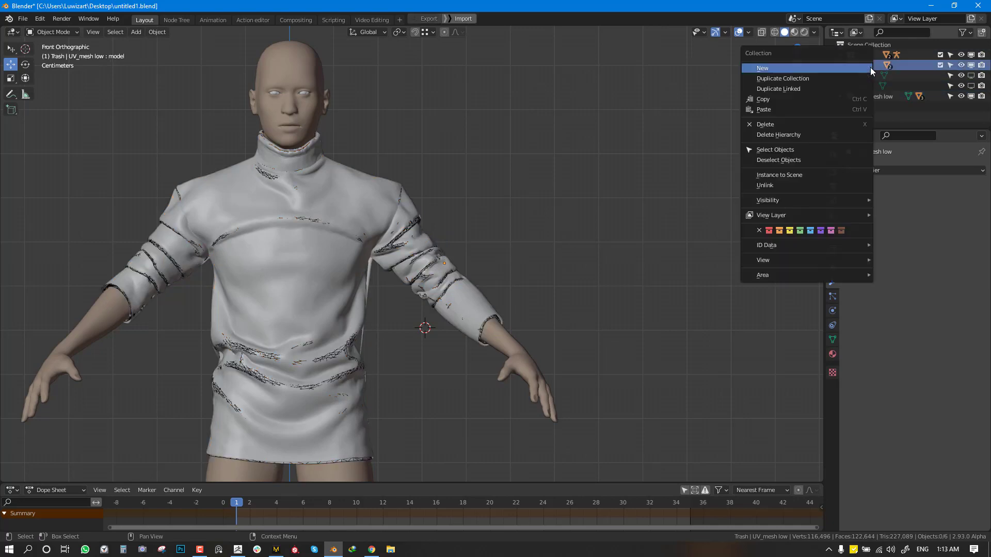
{"action": "left_click", "coordinate": [796, 150]}
{"action": "left_click", "coordinate": [881, 98], "text": "ctrl"}
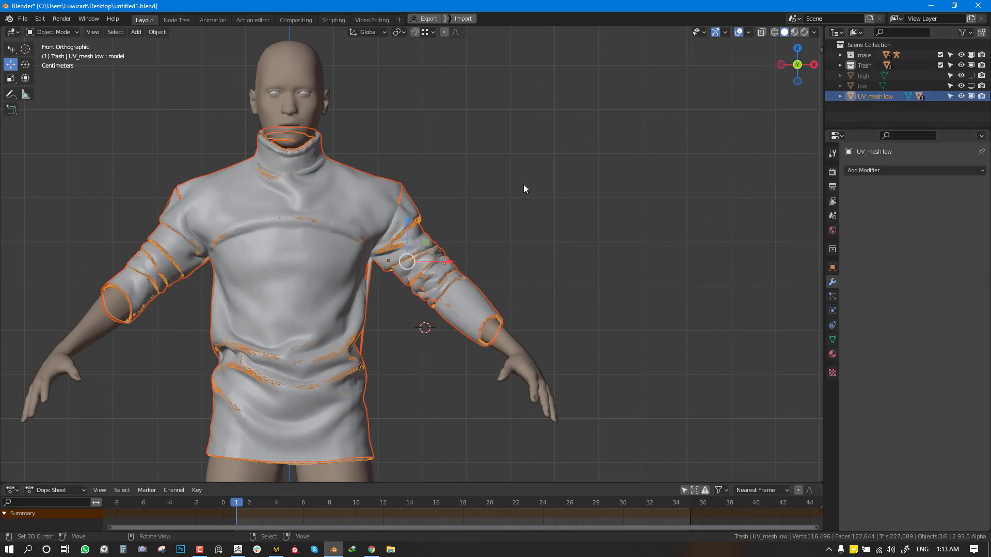
{"action": "key", "text": "KP_Divide"}
- Set the value of the model shape key on UV_mesh low to 0
{"action": "left_click", "coordinate": [370, 241]}
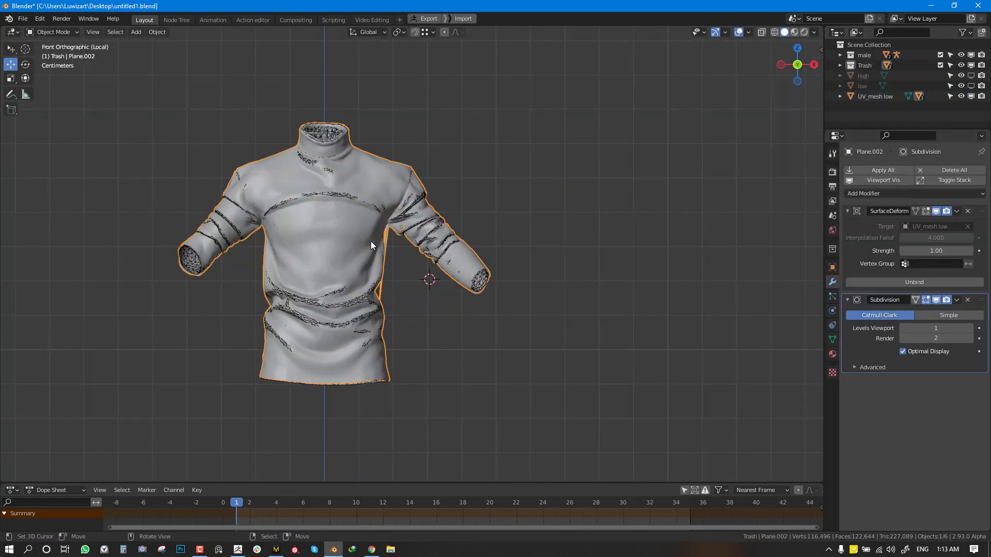
{"action": "left_click", "coordinate": [383, 247]}
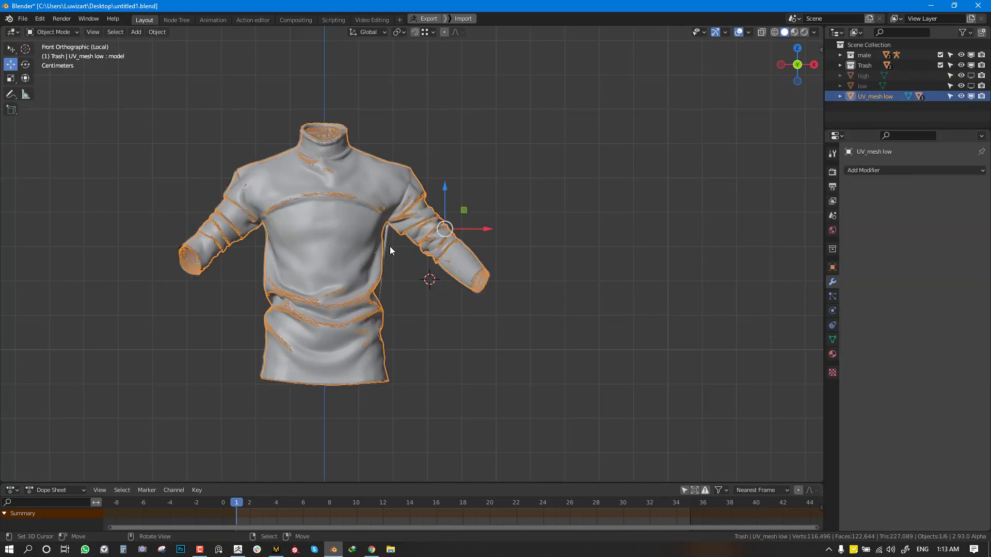
{"action": "left_click", "coordinate": [832, 339]}
{"action": "left_click_drag", "start_coordinate": [952, 341], "coordinate": [901, 341]}
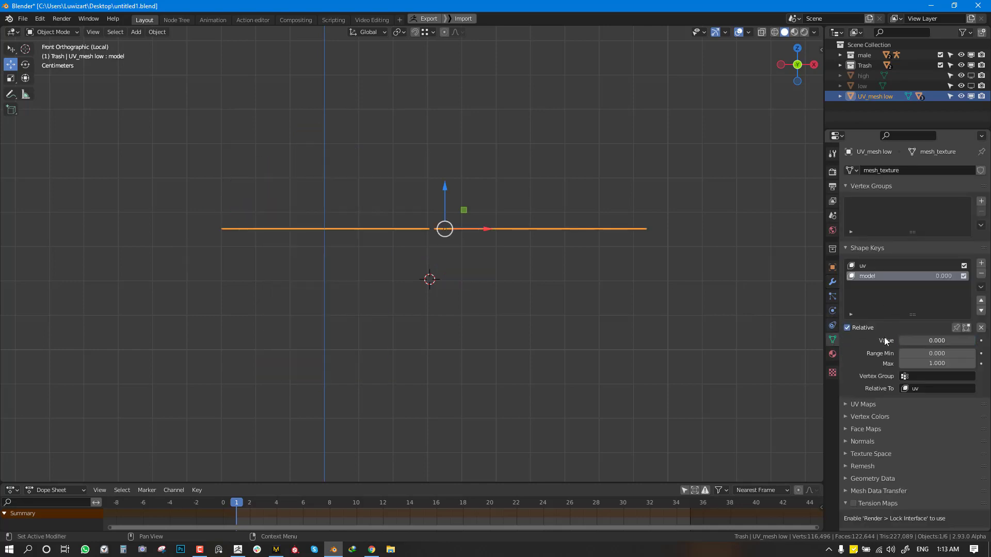
- Try to move the flat quad mesh Plane.001 slightly downward toward the flattened garment in front wireframe view
{"action": "middle_click_drag", "start_coordinate": [605, 268], "coordinate": [547, 281]}
{"action": "scroll", "coordinate": [547, 280], "scroll_direction": "up", "scroll_amount": 1}
{"action": "left_click", "coordinate": [586, 257]}
{"action": "key", "text": "KP_1"}
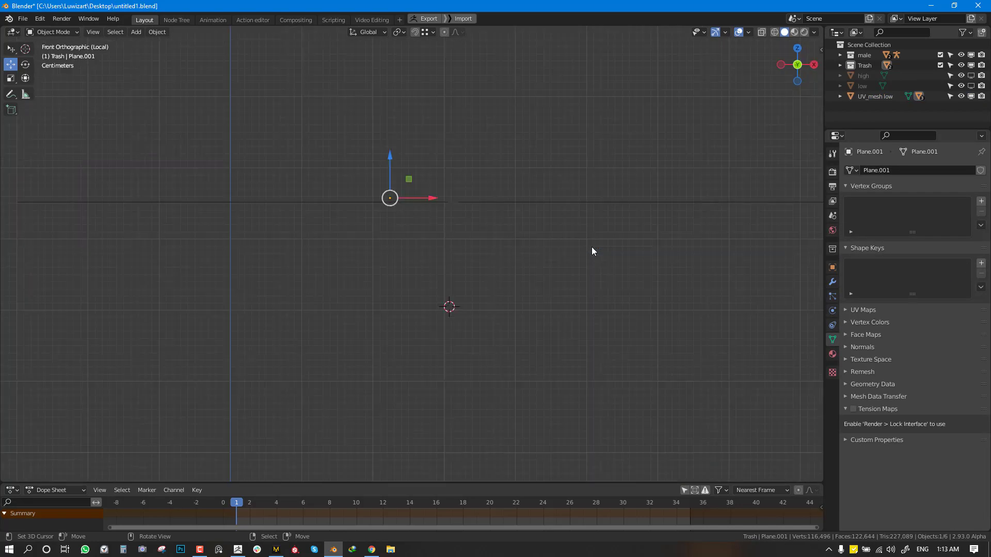
{"action": "middle_click_drag", "start_coordinate": [518, 236], "coordinate": [511, 281], "text": "shift"}
{"action": "scroll", "coordinate": [524, 248], "scroll_direction": "up", "scroll_amount": 7}
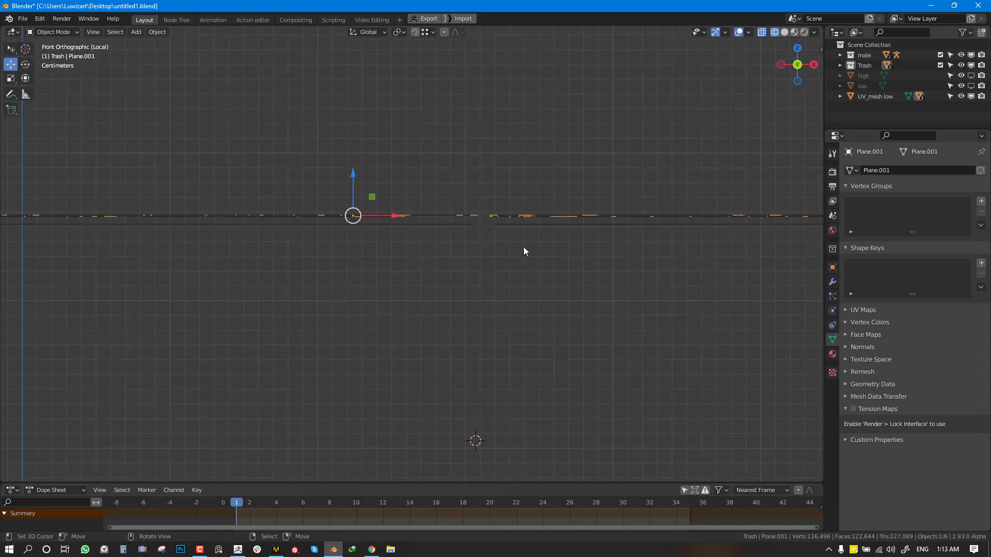
{"action": "left_click", "coordinate": [511, 185]}
{"action": "key", "text": "g"}
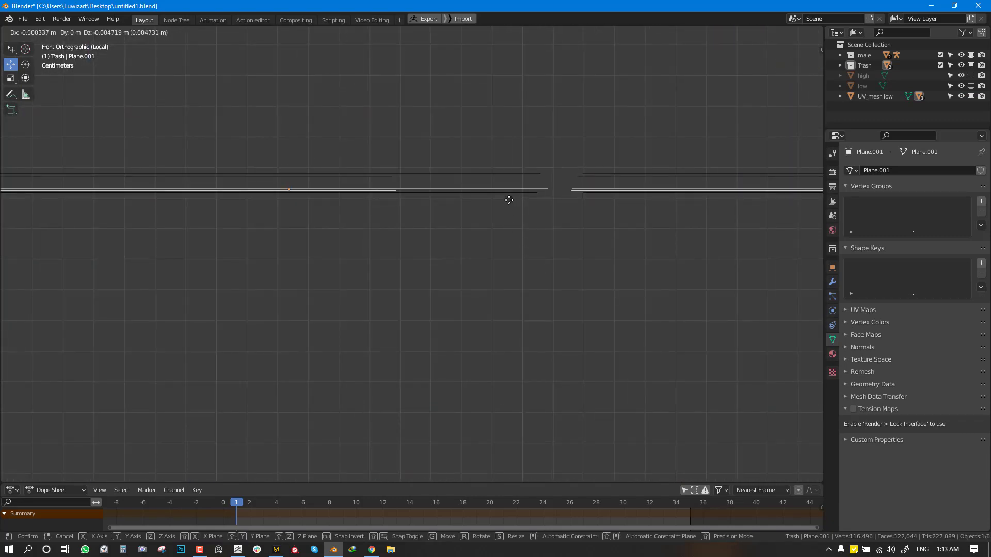
{"action": "left_click", "coordinate": [504, 204]}
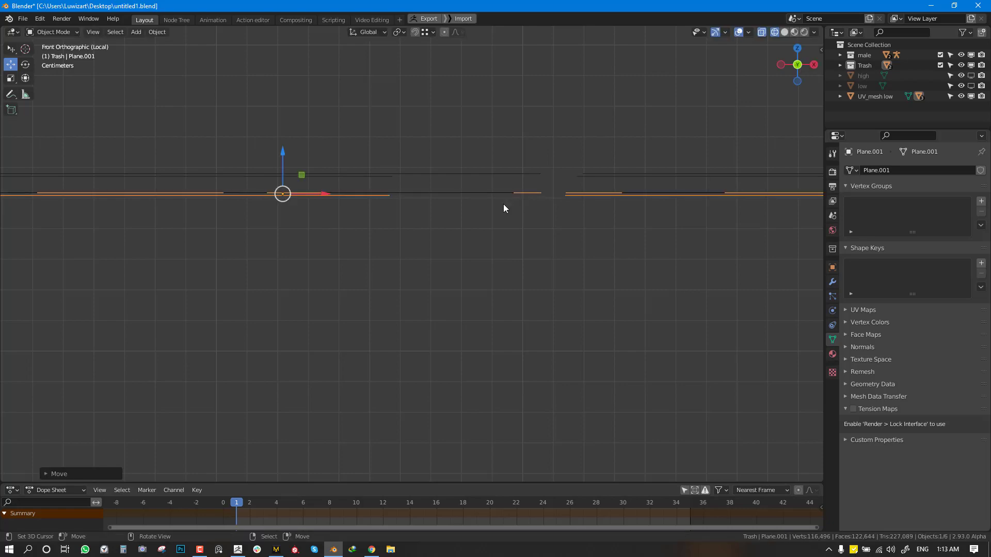
- Undo the flat mesh's move and the preceding changes back to the model shape key edit
{"action": "scroll", "coordinate": [492, 243], "scroll_direction": "down", "scroll_amount": 3}
{"action": "key", "text": "ctrl+z"}
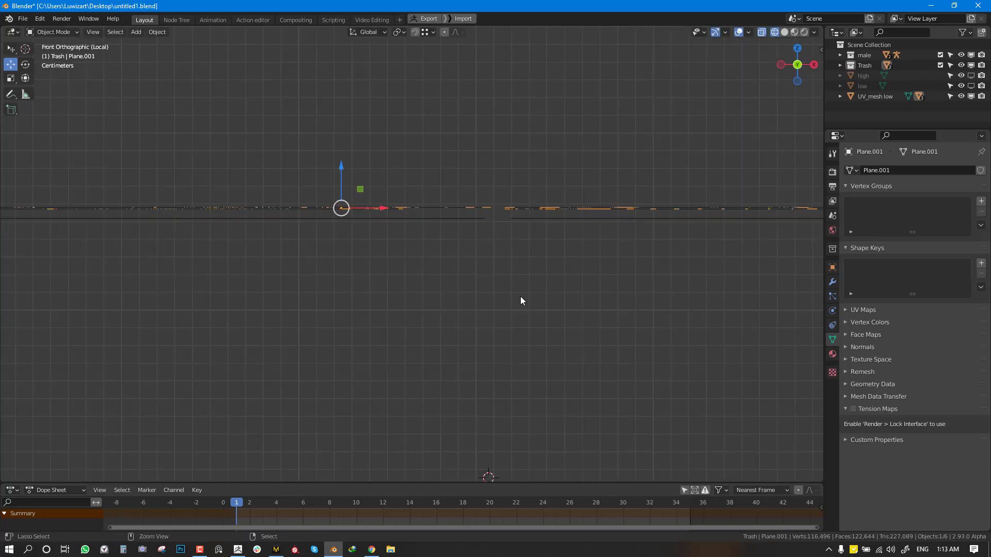
{"action": "key", "text": "ctrl+z"}
{"action": "scroll", "coordinate": [521, 305], "scroll_direction": "down", "scroll_amount": 7}
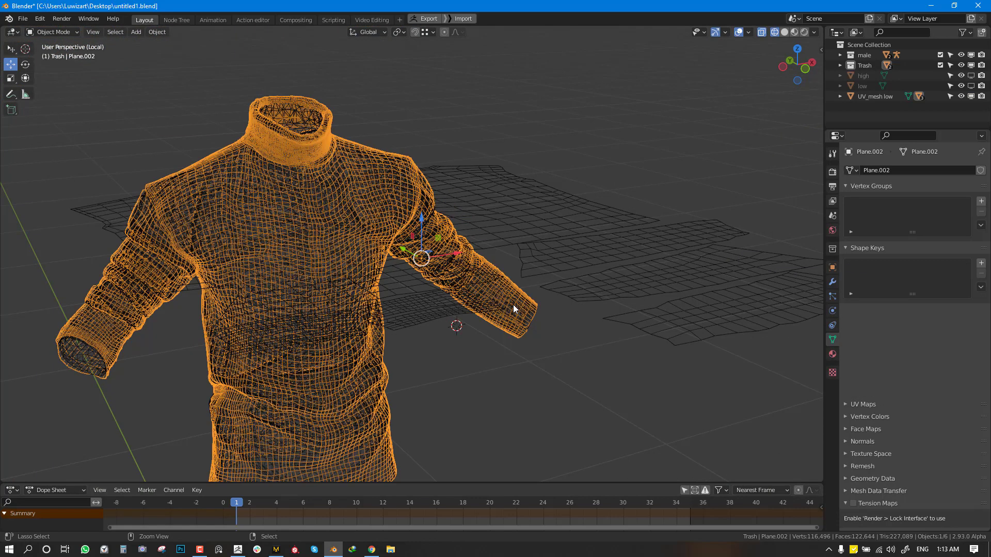
- Clear the selection, exclude the Trash collection and examine the triangulated UV_mesh low in solid shading
{"action": "key", "text": "alt+a"}
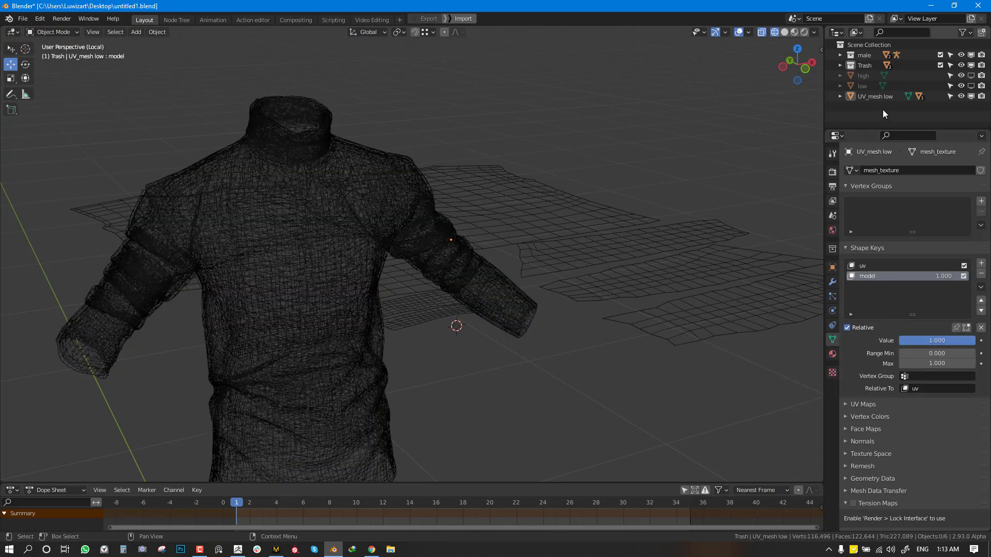
{"action": "left_click", "coordinate": [941, 64]}
{"action": "key", "text": "KP_1"}
{"action": "key", "text": "shift+z"}
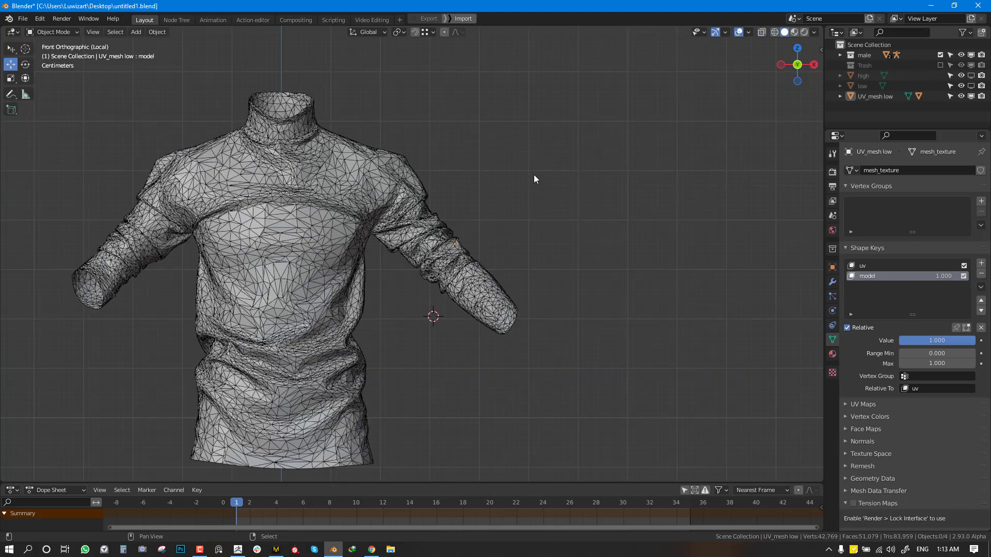
{"action": "mouse_move", "coordinate": [534, 175]}
{"action": "middle_mouse_down"}
{"action": "mouse_move", "coordinate": [582, 227]}
{"action": "mouse_move", "coordinate": [537, 238]}
{"action": "middle_mouse_up"}
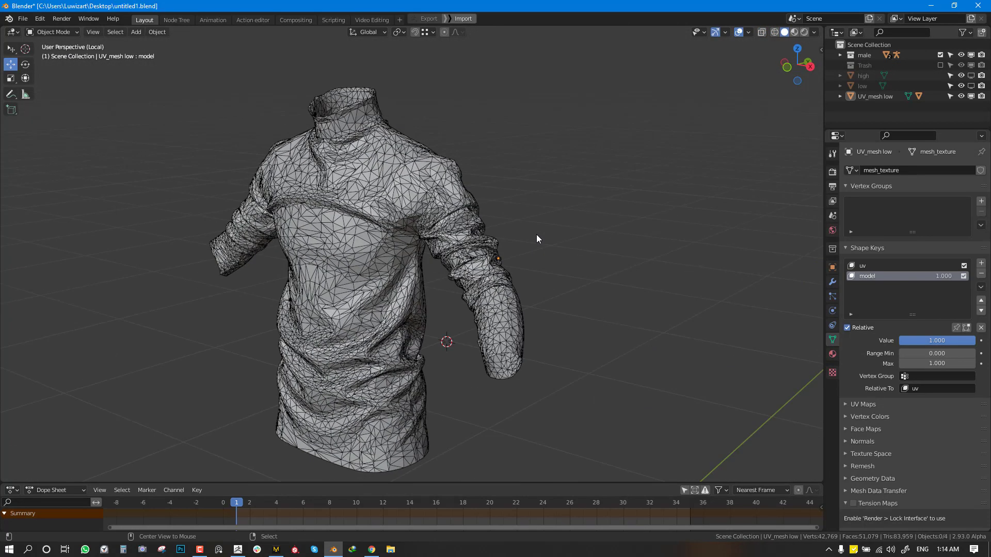
- Leave local view, exclude the Trash collection and hide UV_mesh low in the viewport
{"action": "left_click", "coordinate": [940, 65]}
{"action": "key", "text": "KP_Divide"}
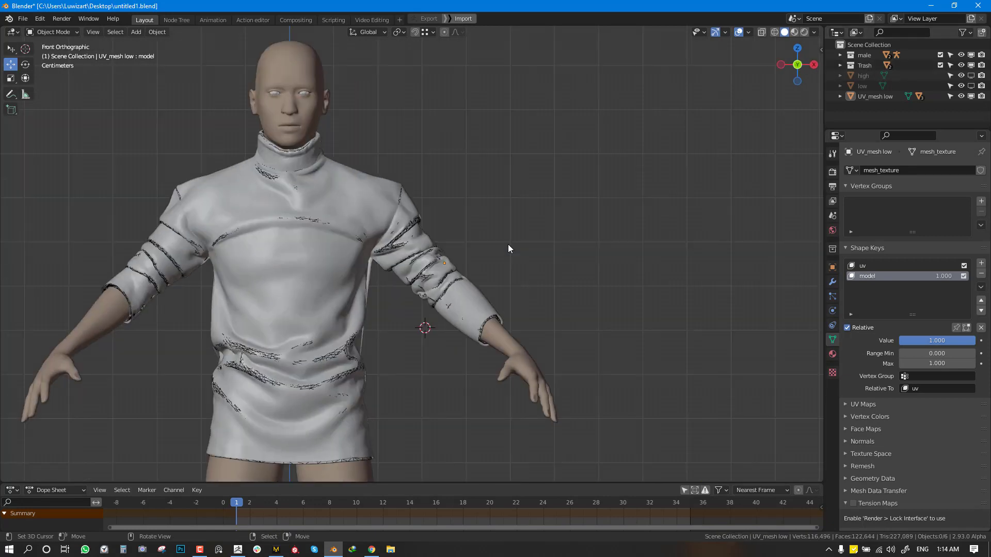
{"action": "left_click", "coordinate": [940, 65]}
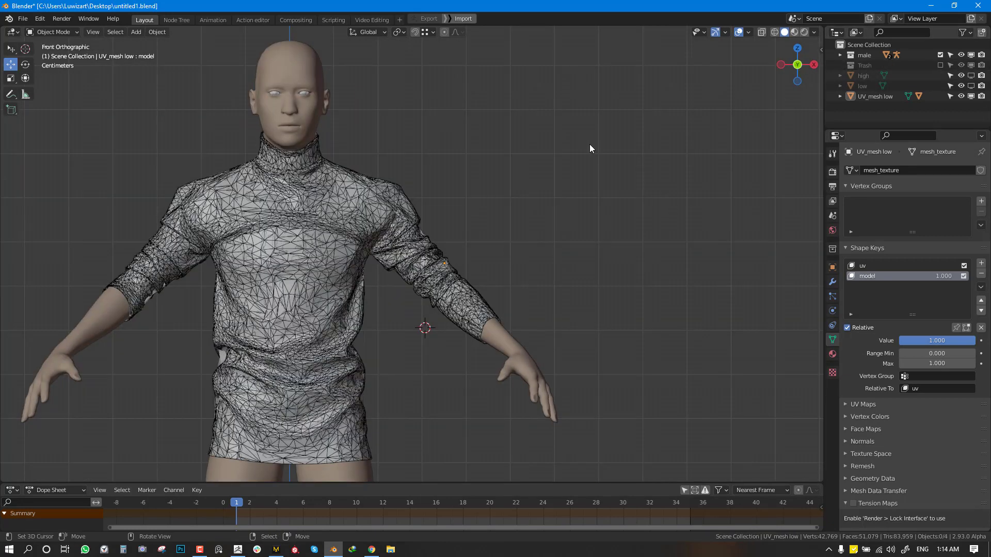
{"action": "left_click", "coordinate": [971, 96]}
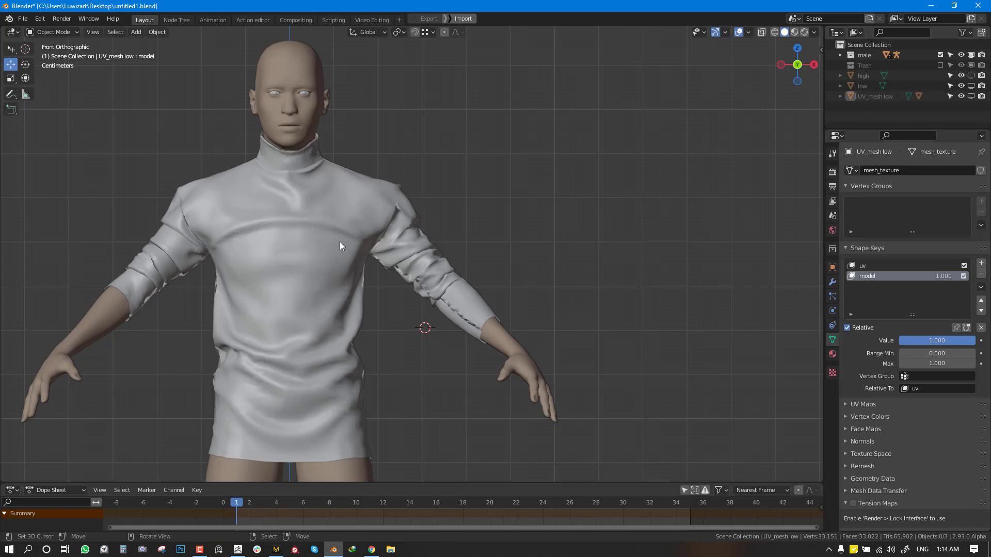
- Show the high shirt and place a duplicate about 0.9 m along the X axis beside the character
{"action": "left_click", "coordinate": [342, 243]}
{"action": "middle_click_drag", "start_coordinate": [426, 290], "coordinate": [434, 268], "text": "shift"}
{"action": "left_click", "coordinate": [961, 76]}
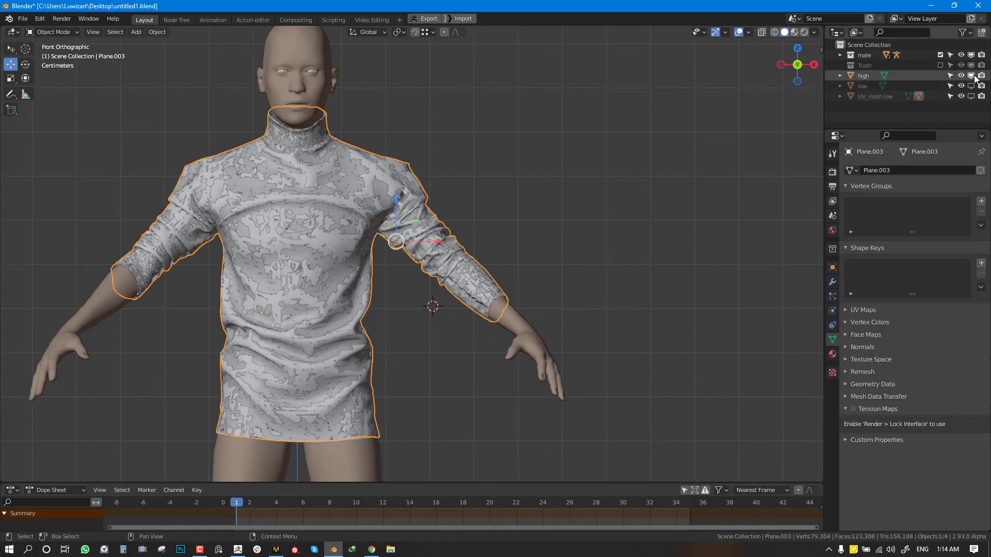
{"action": "left_click", "coordinate": [867, 75]}
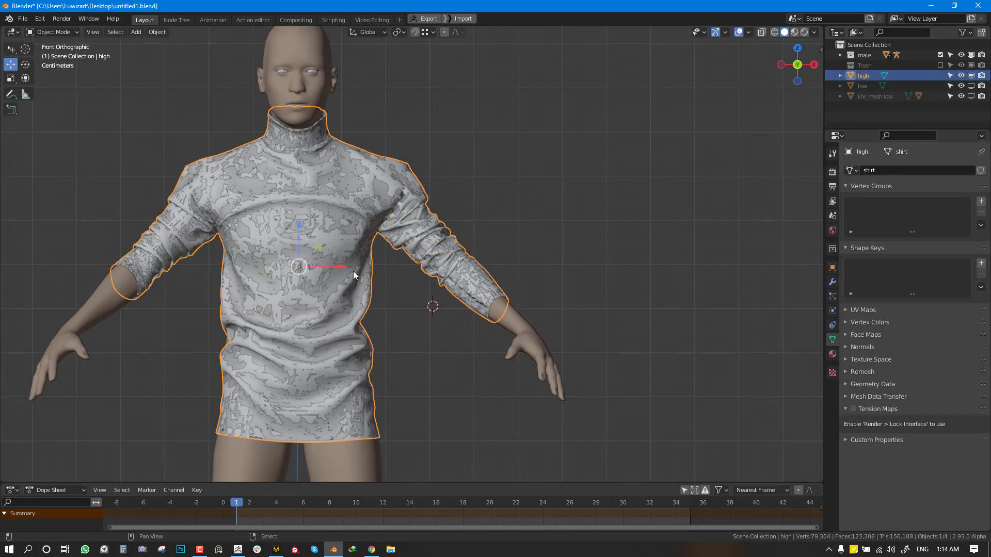
{"action": "key", "text": "shift+d"}
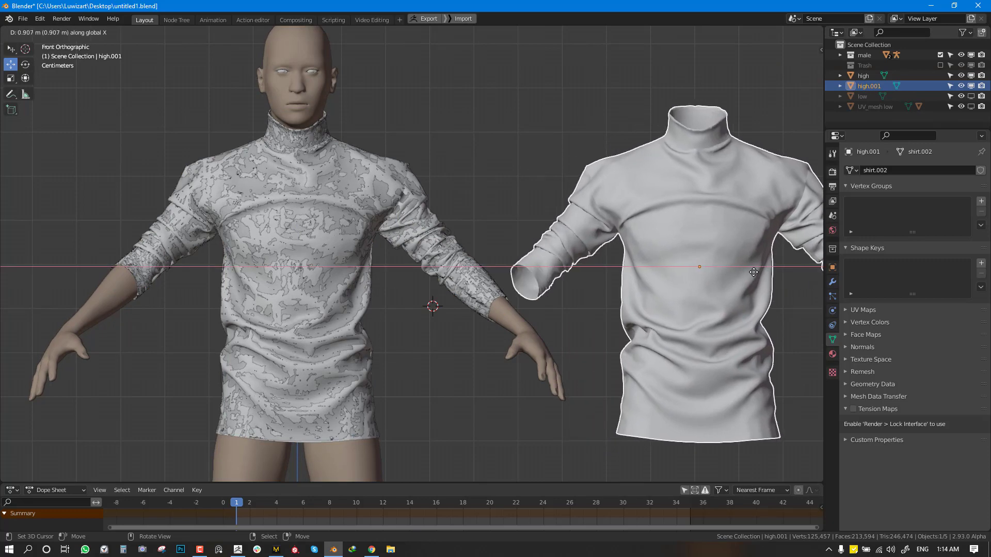
{"action": "left_click", "coordinate": [757, 274]}
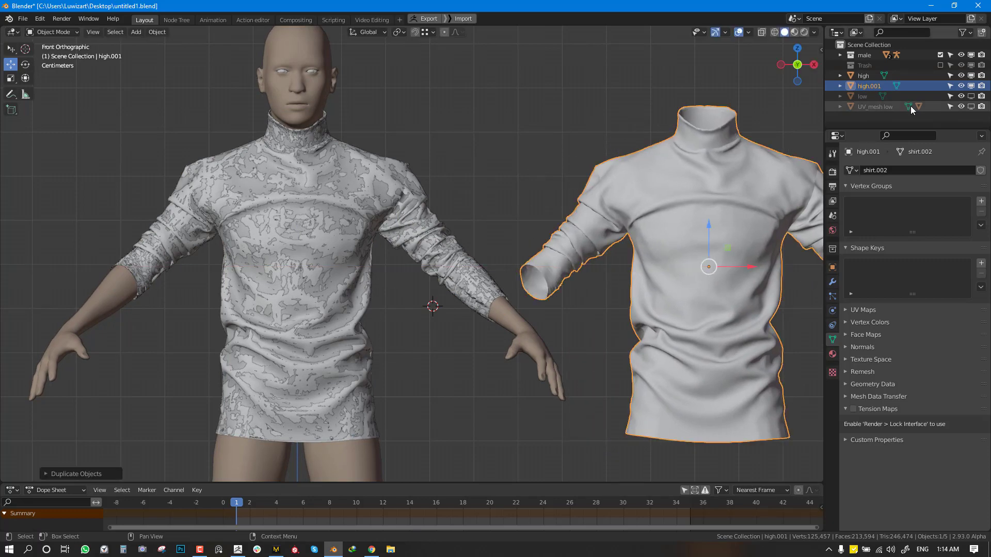
- Hide the original high shirt in the viewport and turn off the viewport overlays
{"action": "left_click", "coordinate": [961, 75]}
{"action": "scroll", "coordinate": [423, 228], "scroll_direction": "down", "scroll_amount": 3}
{"action": "key", "text": "alt+shift+z"}
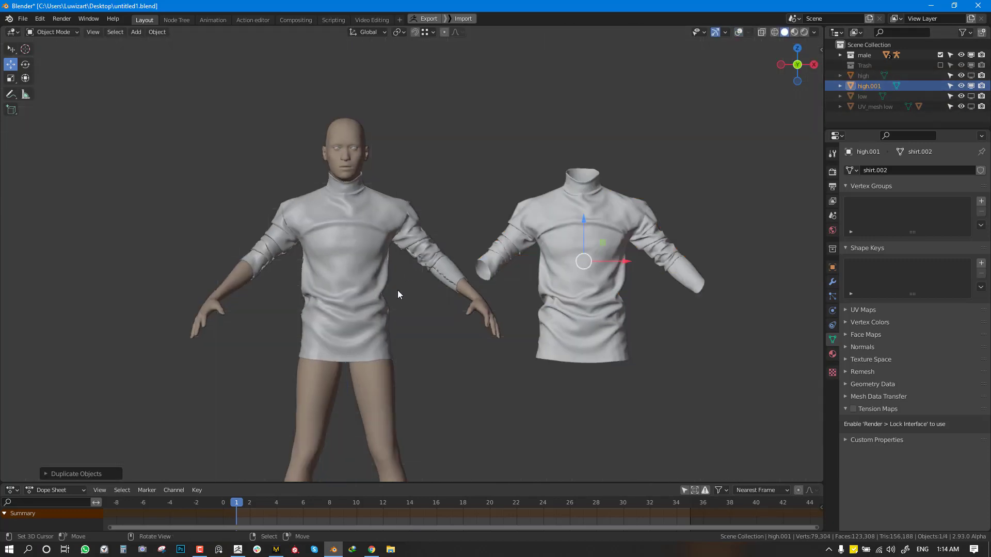
- Add a level 1 Subdivision modifier to the retopologized shirt on the body and extend the selection to the high-poly copy
{"action": "scroll", "coordinate": [397, 290], "scroll_direction": "up", "scroll_amount": 2}
{"action": "key", "text": "alt+a"}
{"action": "right_click", "coordinate": [370, 270]}
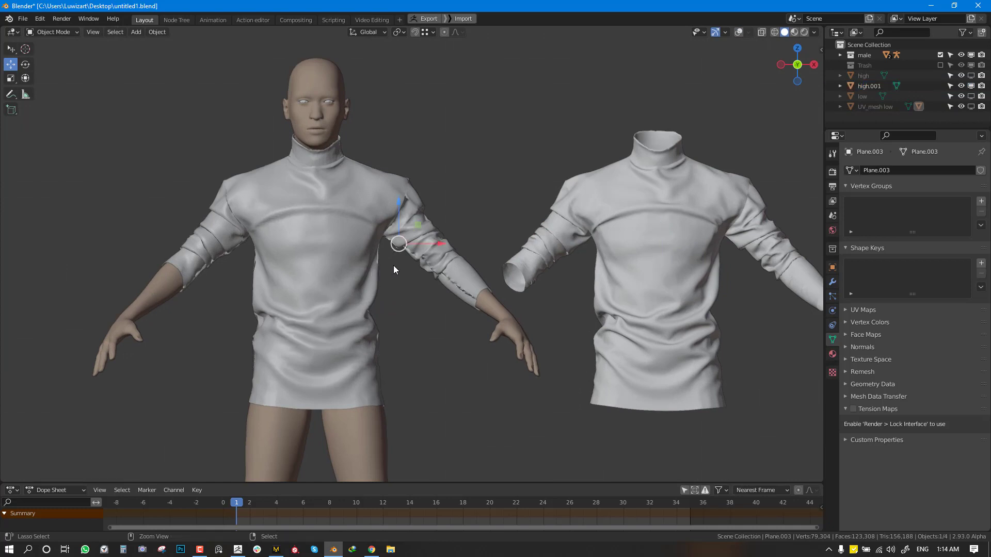
{"action": "key", "text": "ctrl+1"}
{"action": "right_click", "coordinate": [618, 262], "text": "shift"}
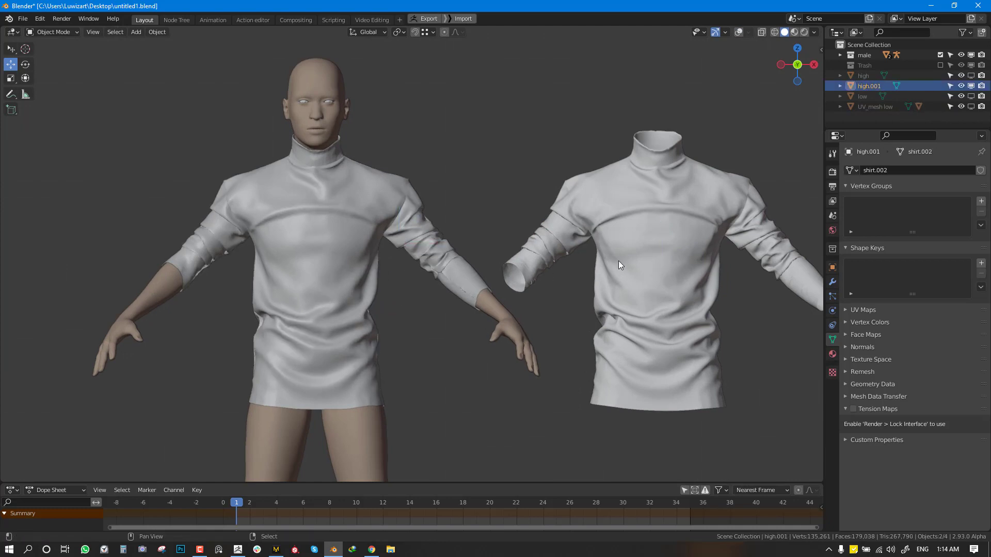
- Link the high-poly copy's materials to the retopologized shirt and clear the selection
{"action": "key", "text": "ctrl+l"}
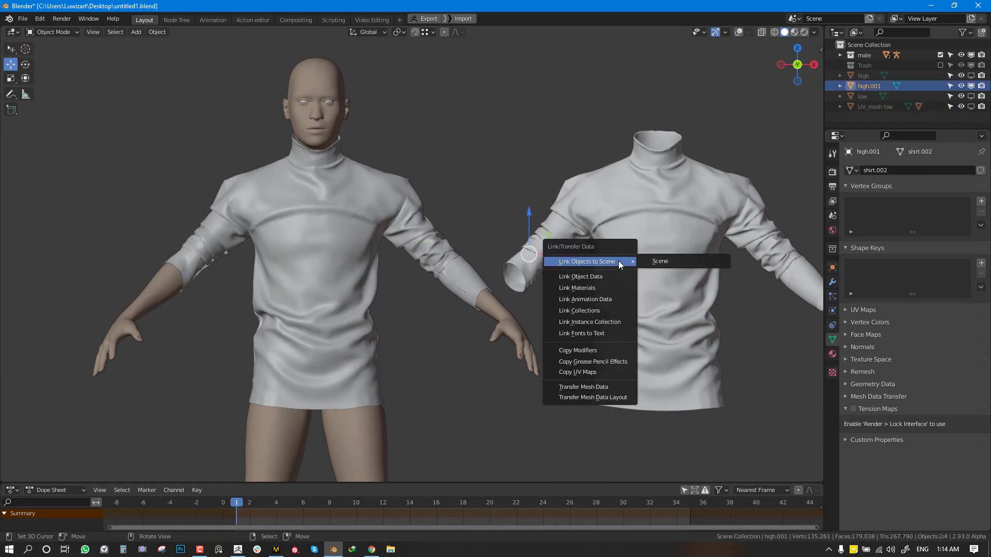
{"action": "left_click", "coordinate": [607, 287]}
{"action": "key", "text": "alt+a"}
- Compare the surface folds of the retopologized shirt and the high-poly copy from several angles, with the viewport overlays toggled
{"action": "middle_click_drag", "start_coordinate": [607, 287], "coordinate": [339, 240]}
{"action": "key", "text": "shift+alt+z"}
{"action": "scroll", "coordinate": [340, 239], "scroll_direction": "up", "scroll_amount": 1}
{"action": "middle_click_drag", "start_coordinate": [384, 217], "coordinate": [342, 286], "text": "shift"}
{"action": "scroll", "coordinate": [258, 271], "scroll_direction": "up", "scroll_amount": 1}
{"action": "middle_click_drag", "start_coordinate": [255, 269], "coordinate": [309, 241]}
{"action": "scroll", "coordinate": [420, 229], "scroll_direction": "up", "scroll_amount": 2}
{"action": "middle_click_drag", "start_coordinate": [420, 228], "coordinate": [486, 236]}
{"action": "scroll", "coordinate": [436, 236], "scroll_direction": "down", "scroll_amount": 3}
{"action": "middle_click_drag", "start_coordinate": [264, 255], "coordinate": [484, 260]}
{"action": "scroll", "coordinate": [475, 260], "scroll_direction": "up", "scroll_amount": 2}
{"action": "middle_click_drag", "start_coordinate": [442, 252], "coordinate": [305, 250]}
- Compare the wireframes of both shirts, opening each mesh in Edit Mode to examine its topology
{"action": "key", "text": "Tab"}
{"action": "middle_click_drag", "start_coordinate": [203, 203], "coordinate": [228, 198]}
{"action": "key", "text": "shift+alt+z"}
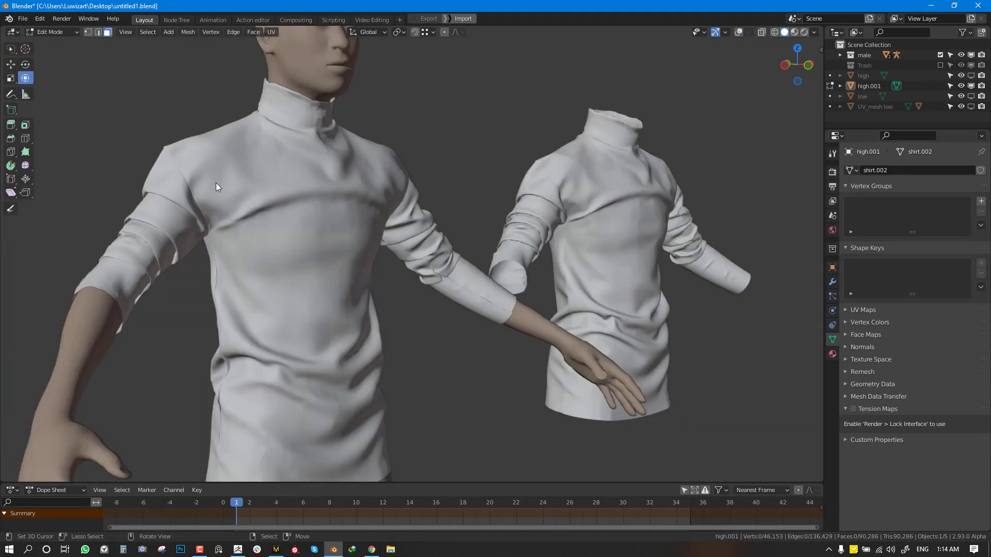
{"action": "key", "text": "Tab"}
{"action": "right_click", "coordinate": [221, 183]}
{"action": "key", "text": "shift+z"}
{"action": "key", "text": "shift+alt+z"}
{"action": "key", "text": "shift+z"}
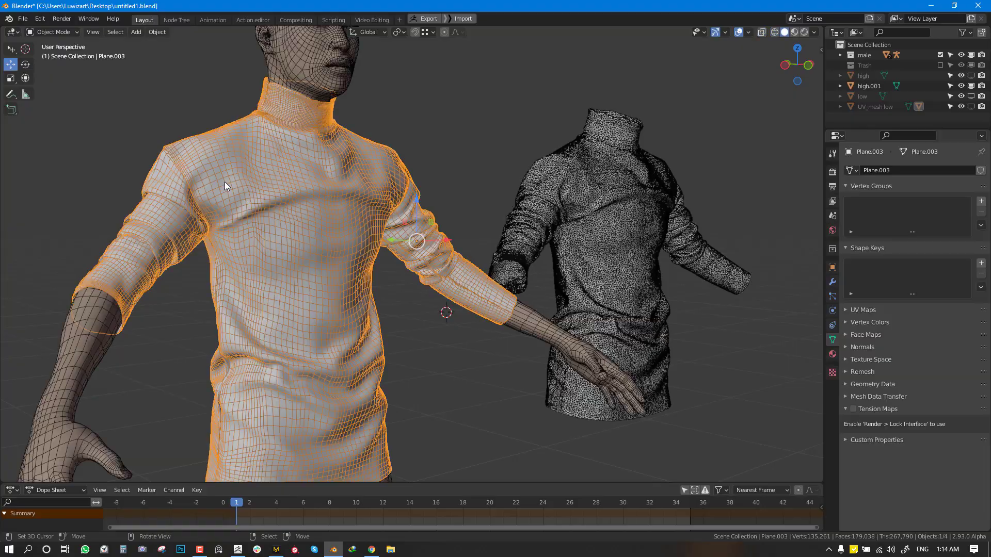
{"action": "key", "text": "Tab"}
{"action": "middle_click_drag", "start_coordinate": [225, 182], "coordinate": [398, 279]}
{"action": "key", "text": "Tab"}
{"action": "scroll", "coordinate": [563, 275], "scroll_direction": "down", "scroll_amount": 2}
{"action": "key", "text": "alt+shift+z"}
{"action": "key", "text": "alt+shift+z"}
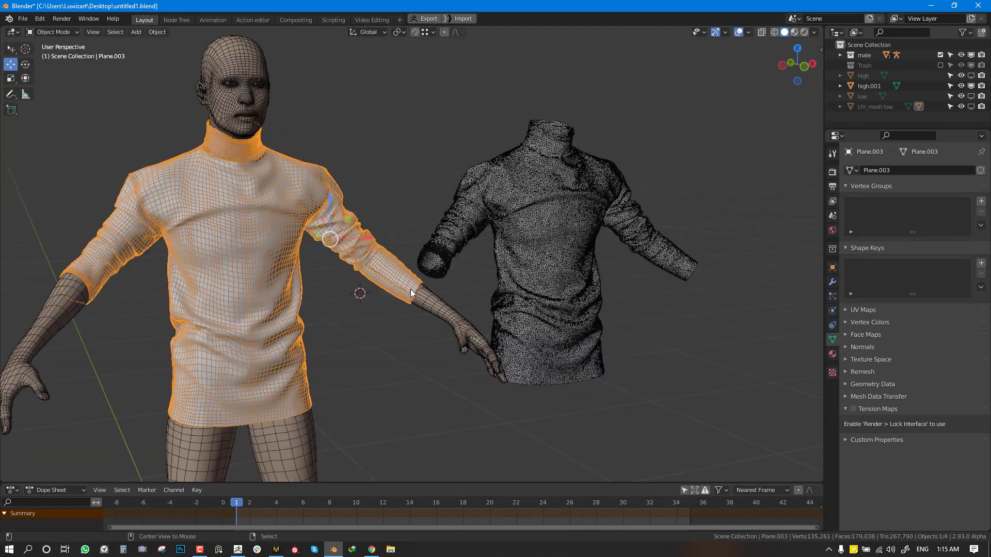
- Add a Shrinkwrap modifier to the retopologized shirt, place it above the Subdivision modifier and set its target to high
{"action": "key", "text": "KP_1"}
{"action": "key", "text": "alt+a"}
{"action": "middle_click_drag", "start_coordinate": [339, 271], "coordinate": [392, 278], "text": "shift"}
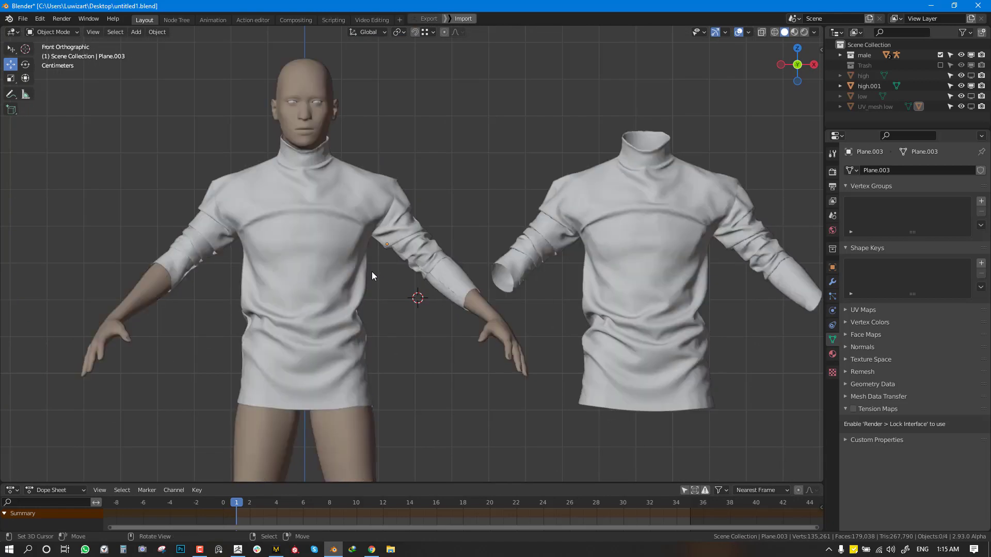
{"action": "left_click", "coordinate": [371, 272]}
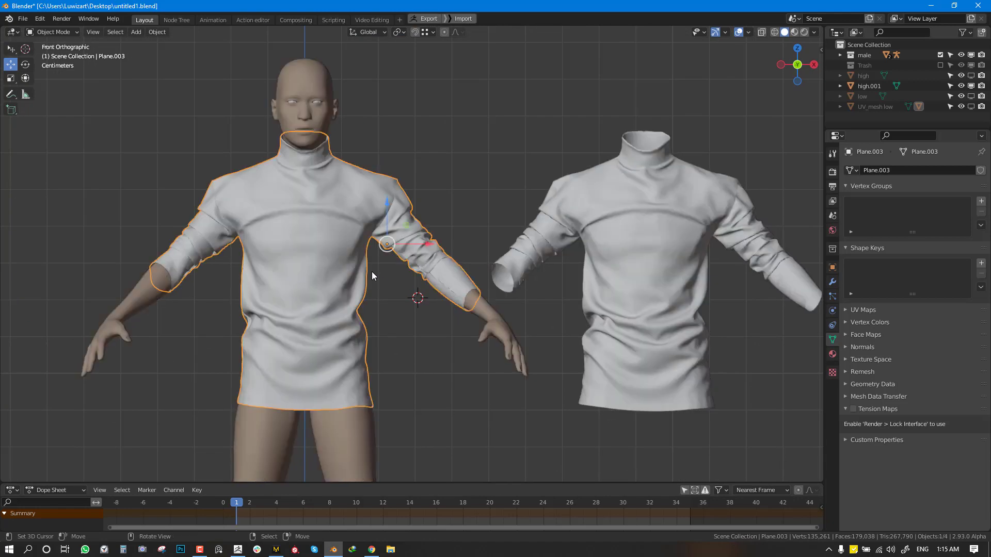
{"action": "left_click", "coordinate": [833, 281]}
{"action": "left_click", "coordinate": [895, 193]}
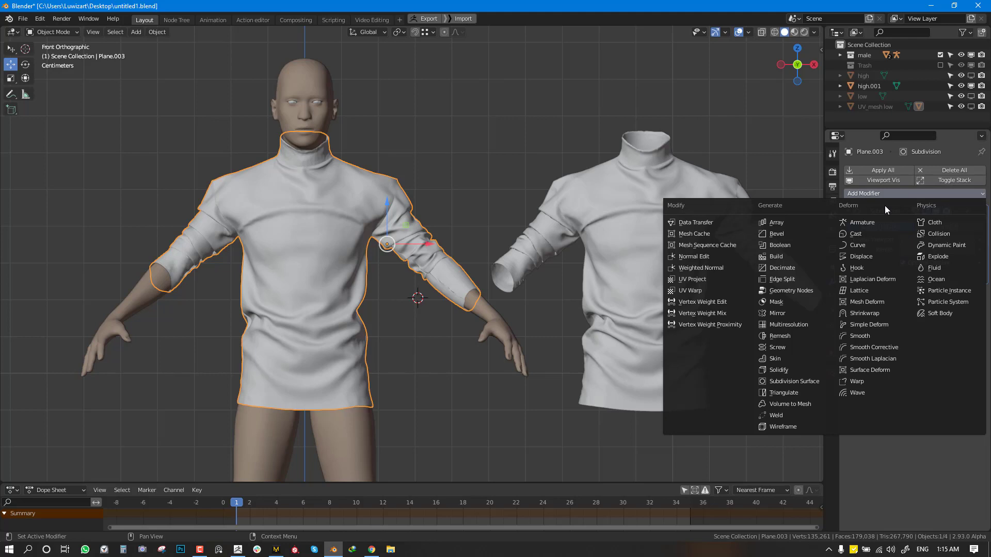
{"action": "left_click", "coordinate": [875, 317]}
{"action": "left_click_drag", "start_coordinate": [981, 211], "coordinate": [983, 454]}
{"action": "left_click", "coordinate": [924, 252]}
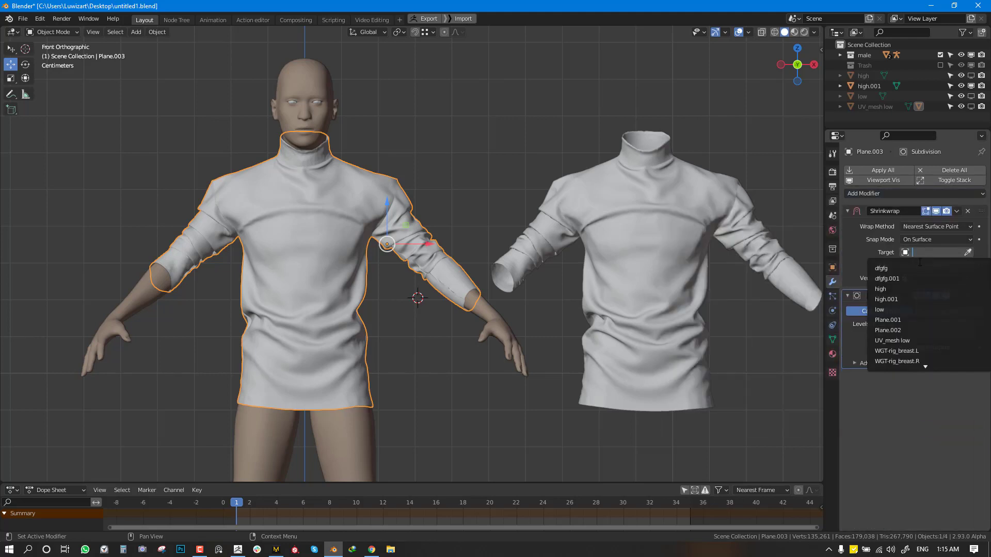
{"action": "left_click", "coordinate": [896, 290]}
- Compare the shirt with Shrinkwrap on and off in the viewport while Subdivision is hidden, and restore both modifiers' display
{"action": "scroll", "coordinate": [621, 275], "scroll_direction": "up", "scroll_amount": 2}
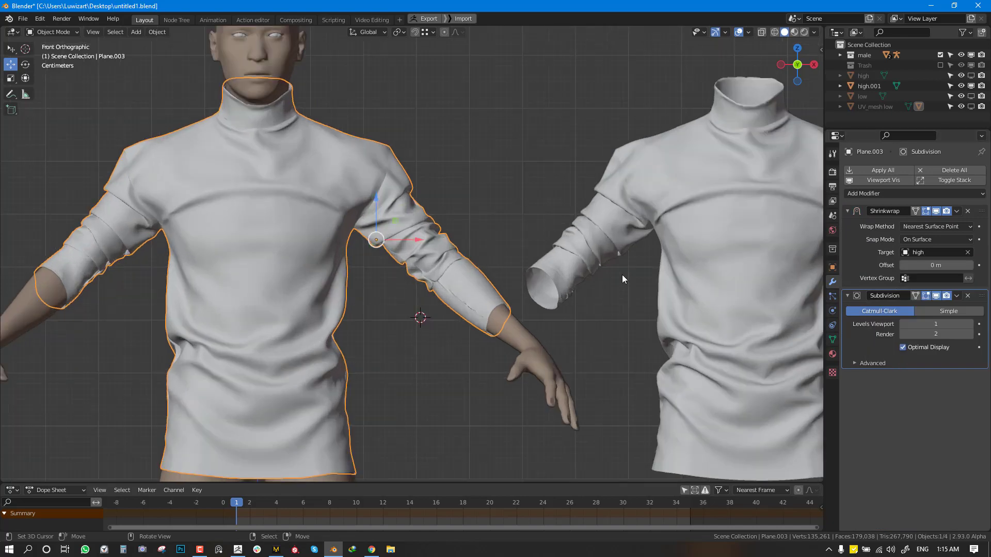
{"action": "left_click", "coordinate": [932, 295]}
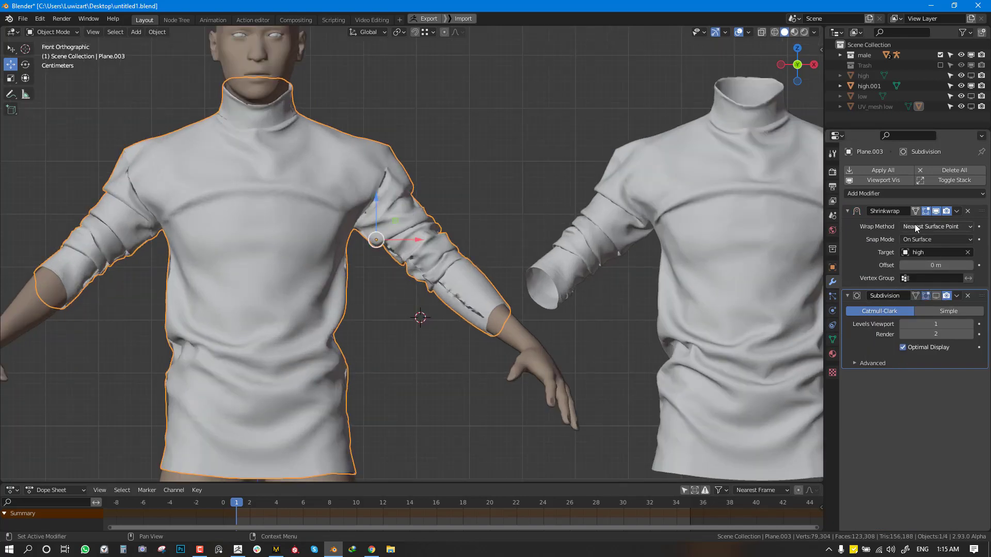
{"action": "left_click", "coordinate": [937, 209]}
{"action": "left_click", "coordinate": [937, 209]}
{"action": "left_click", "coordinate": [936, 212]}
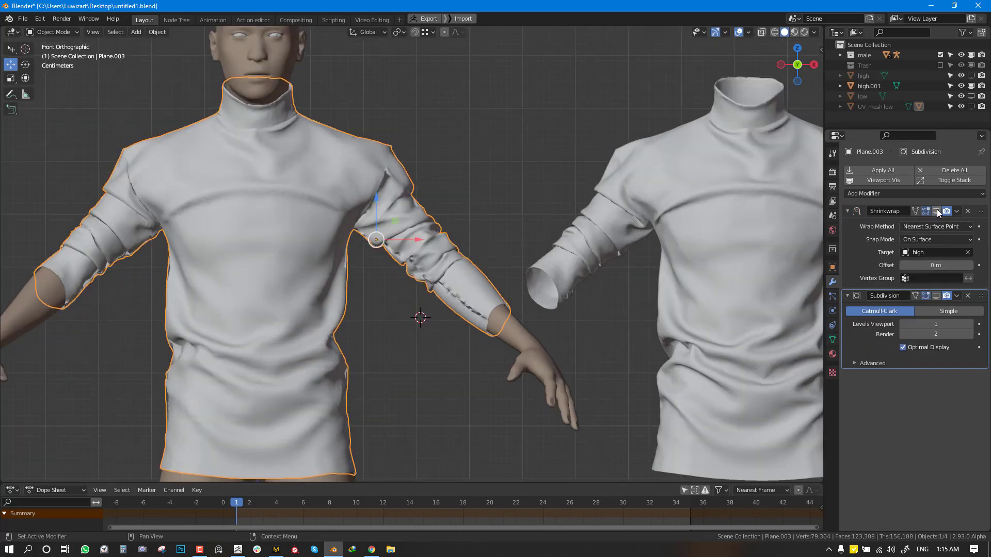
{"action": "left_click", "coordinate": [936, 211]}
{"action": "middle_click_drag", "start_coordinate": [527, 210], "coordinate": [575, 216]}
{"action": "left_click", "coordinate": [934, 211]}
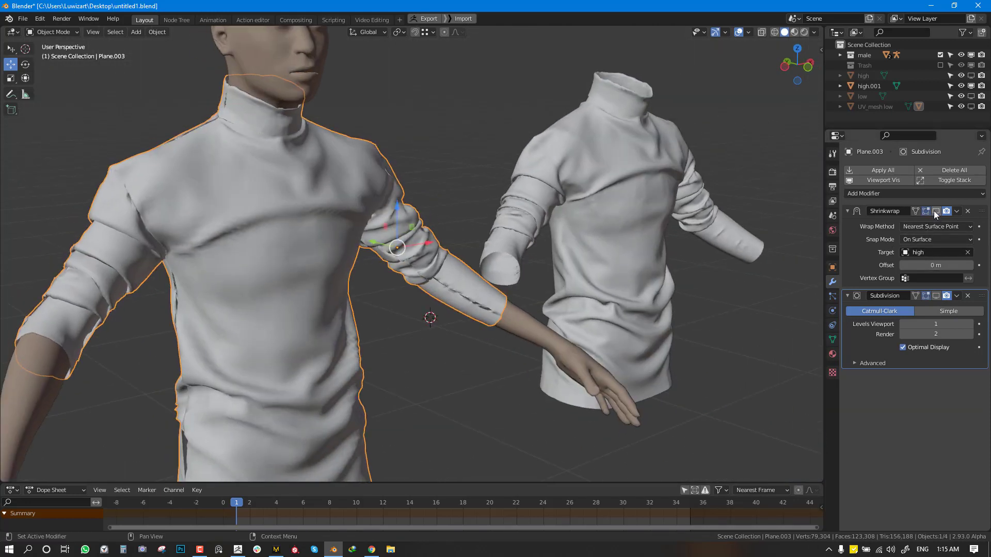
{"action": "left_click", "coordinate": [934, 211]}
{"action": "left_click", "coordinate": [934, 211]}
{"action": "left_click", "coordinate": [934, 211]}
{"action": "left_click", "coordinate": [934, 210]}
{"action": "left_click", "coordinate": [933, 211]}
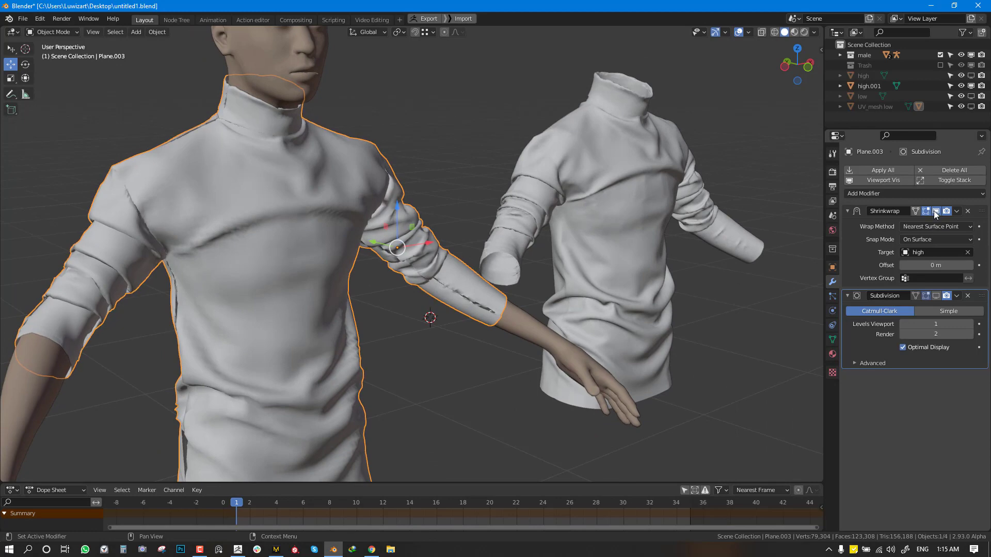
{"action": "middle_click_drag", "start_coordinate": [330, 291], "coordinate": [249, 256]}
{"action": "key", "text": "KP_1"}
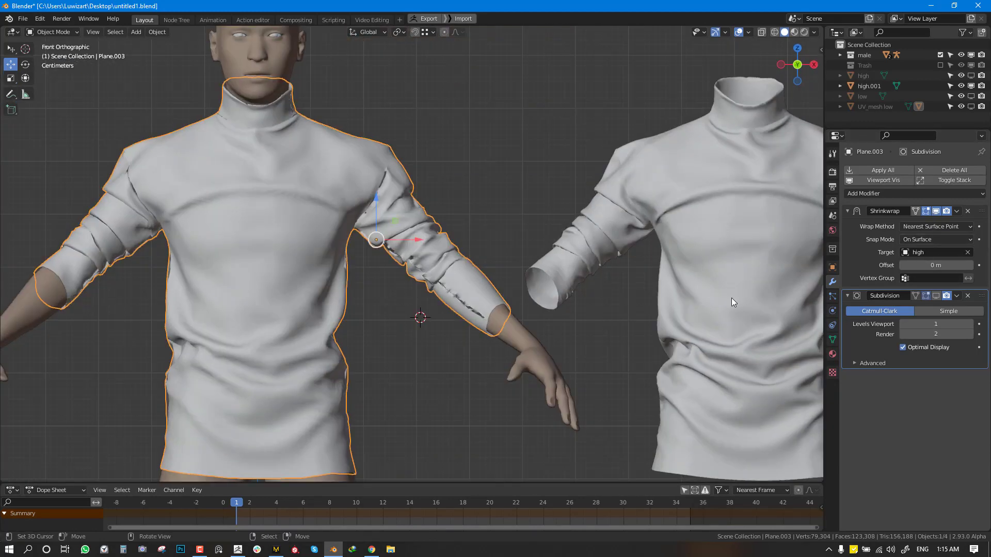
{"action": "left_click", "coordinate": [936, 296]}
{"action": "key", "text": "alt+a"}
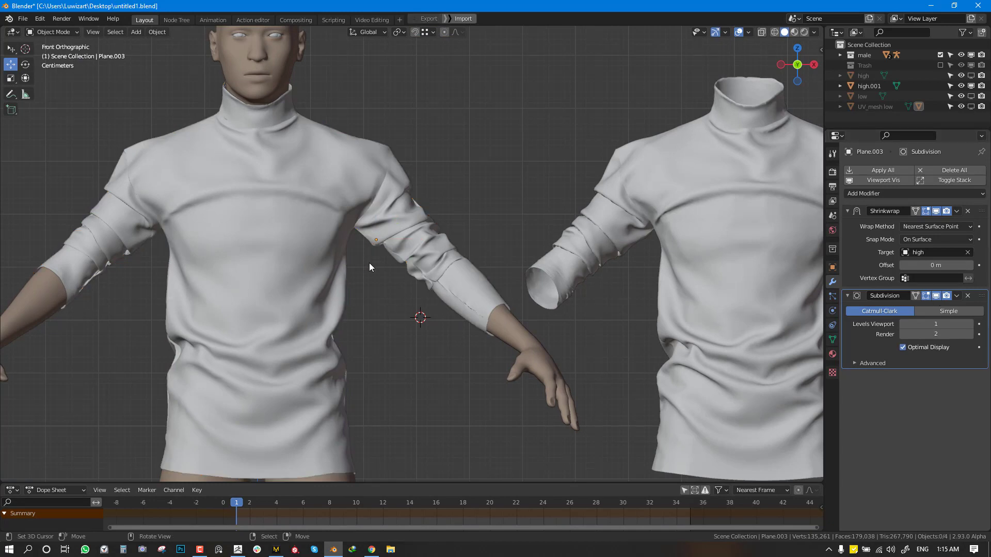
- Examine the chest and sleeve folds of the subdivided retopologized shirt up close
{"action": "scroll", "coordinate": [370, 263], "scroll_direction": "down", "scroll_amount": 3}
{"action": "middle_click_drag", "start_coordinate": [363, 273], "coordinate": [540, 286]}
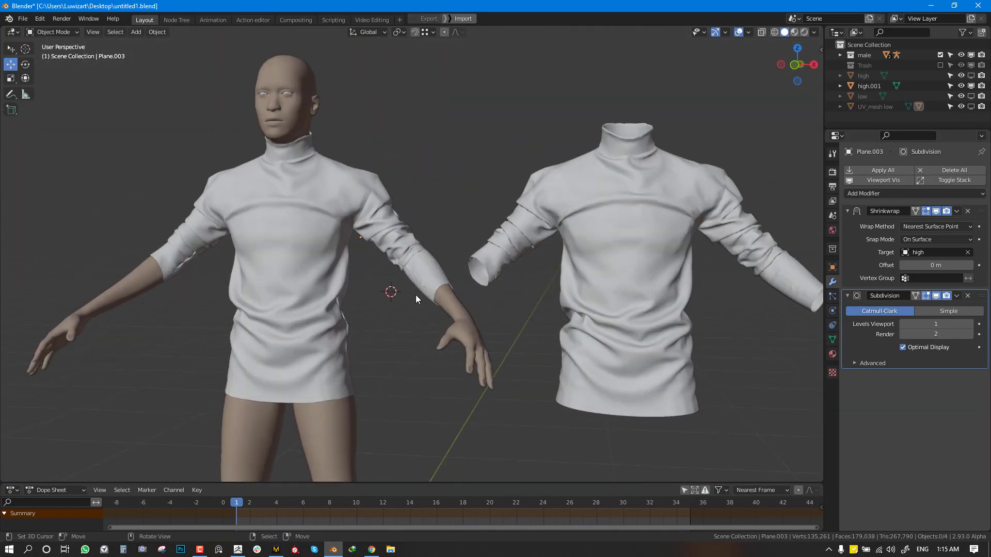
{"action": "scroll", "coordinate": [416, 295], "scroll_direction": "up", "scroll_amount": 3}
{"action": "middle_click_drag", "start_coordinate": [428, 296], "coordinate": [472, 299]}
{"action": "scroll", "coordinate": [468, 294], "scroll_direction": "up", "scroll_amount": 6}
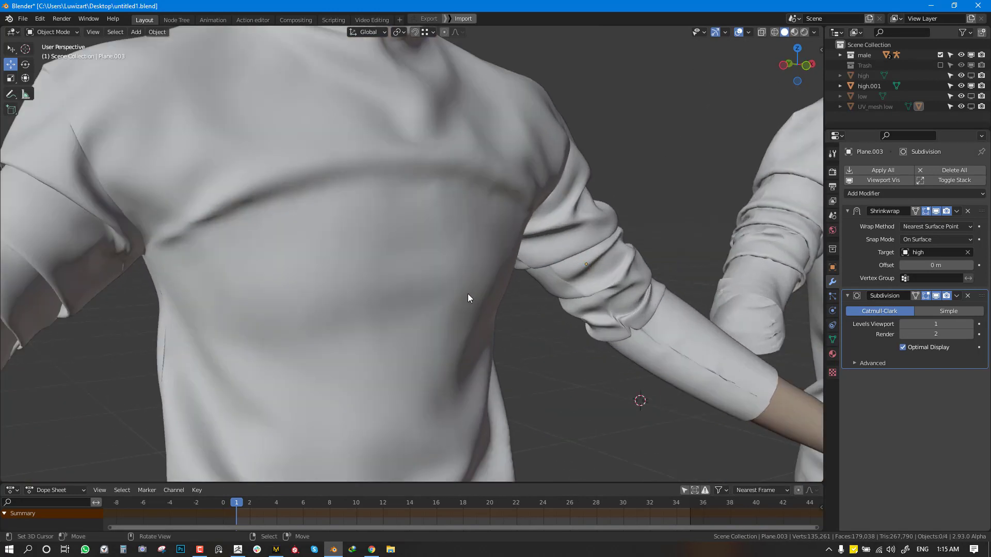
{"action": "scroll", "coordinate": [453, 297], "scroll_direction": "down", "scroll_amount": 2}
- Set the Subdivision modifier's viewport level to 2 on the retopologized shirt and check its sleeve beside the high-poly copy
{"action": "left_click", "coordinate": [457, 186]}
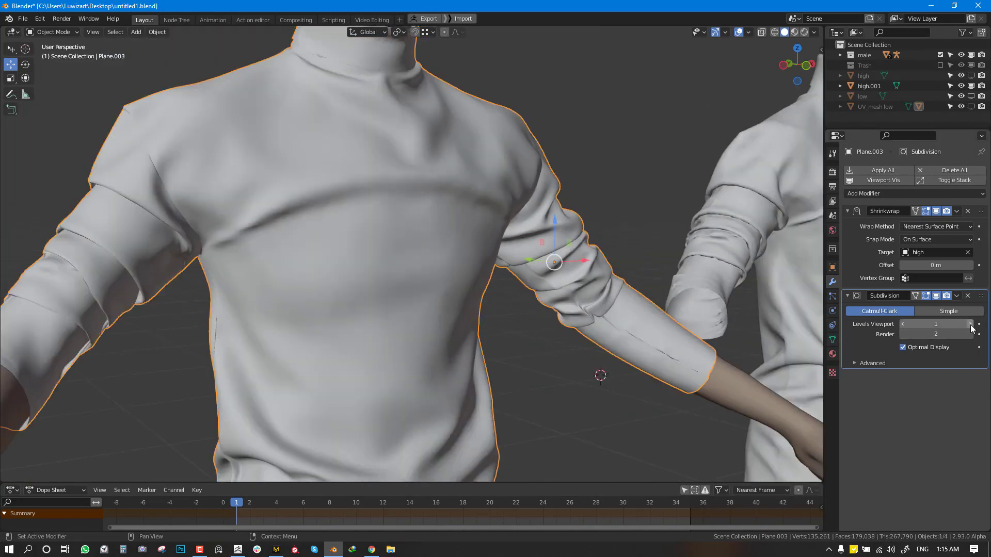
{"action": "scroll", "coordinate": [518, 319], "scroll_direction": "down", "scroll_amount": 4}
{"action": "left_click_drag", "start_coordinate": [522, 327], "coordinate": [584, 326], "text": "alt"}
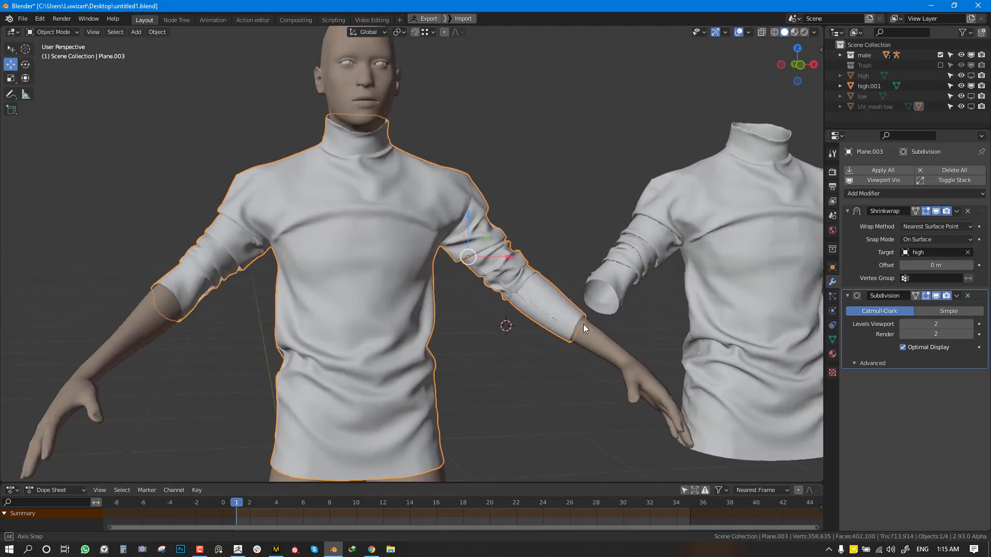
{"action": "scroll", "coordinate": [584, 325], "scroll_direction": "up", "scroll_amount": 2}
{"action": "scroll", "coordinate": [583, 325], "scroll_direction": "up", "scroll_amount": 1, "text": "alt"}
{"action": "key", "text": "alt+a"}
{"action": "middle_click_drag", "start_coordinate": [646, 315], "coordinate": [477, 304], "text": "shift"}
{"action": "scroll", "coordinate": [461, 306], "scroll_direction": "up", "scroll_amount": 2}
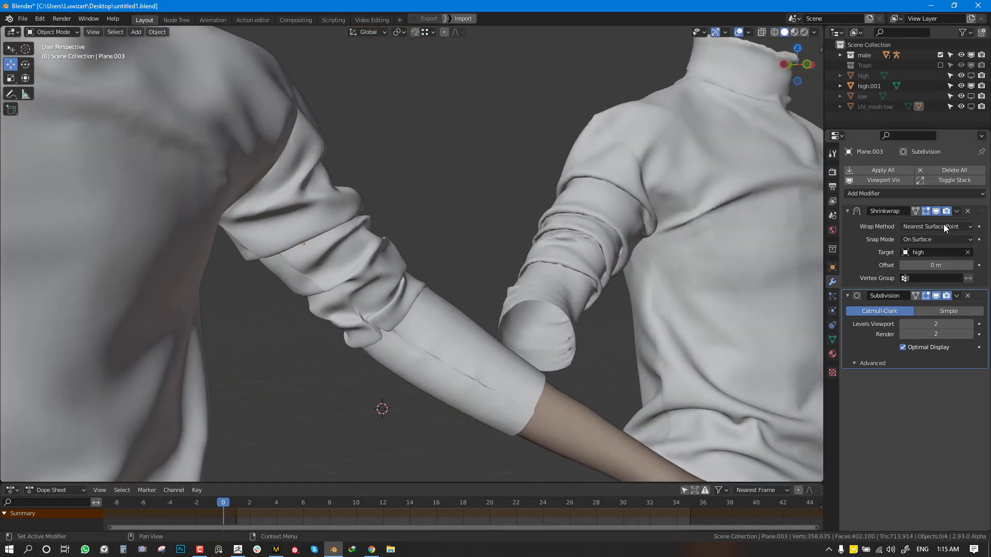
- Remove the Shrinkwrap modifier from the retopologized shirt and compare both shirts in front view with nothing selected
{"action": "left_click", "coordinate": [967, 211]}
{"action": "middle_click_drag", "start_coordinate": [331, 316], "coordinate": [495, 311]}
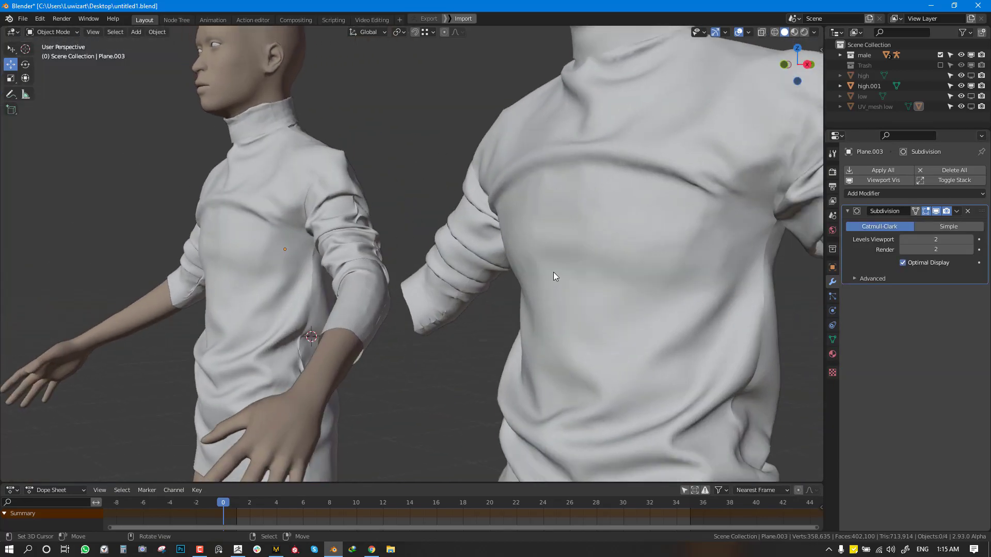
{"action": "right_click", "coordinate": [553, 272]}
{"action": "middle_click_drag", "start_coordinate": [553, 273], "coordinate": [602, 249]}
{"action": "key", "text": "shift+z"}
{"action": "key", "text": "alt+w"}
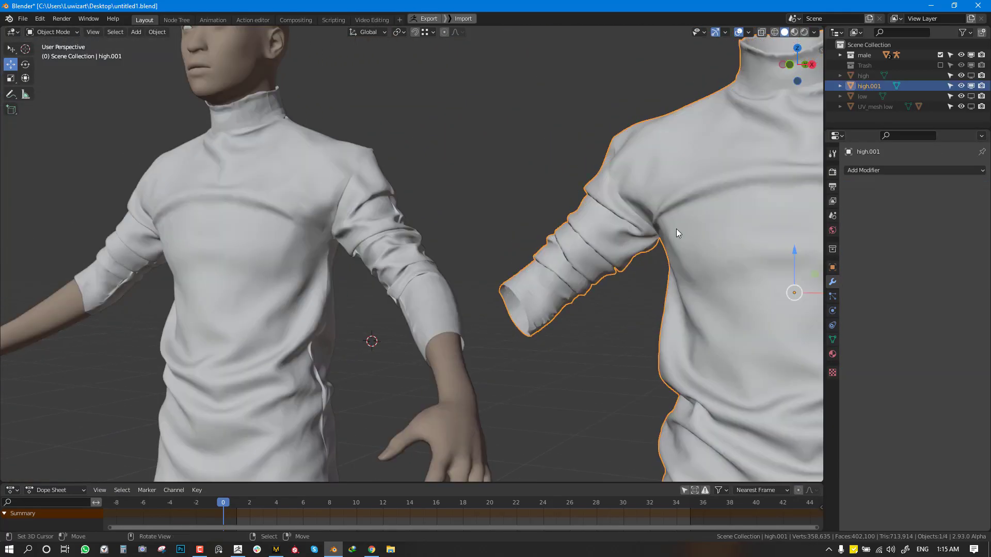
{"action": "scroll", "coordinate": [671, 230], "scroll_direction": "down", "scroll_amount": 4}
{"action": "middle_click_drag", "start_coordinate": [487, 294], "coordinate": [620, 257], "text": "alt"}
{"action": "key", "text": "alt+a"}
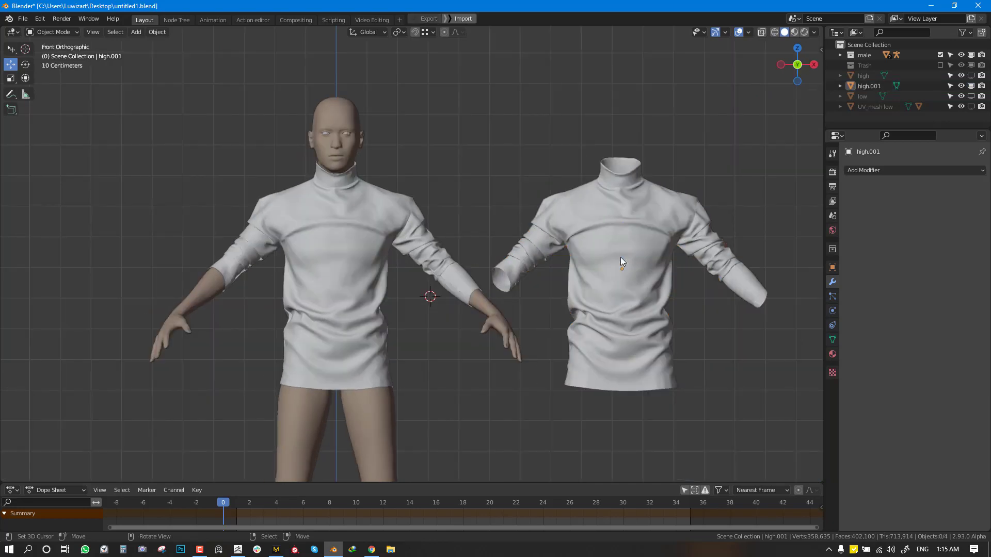